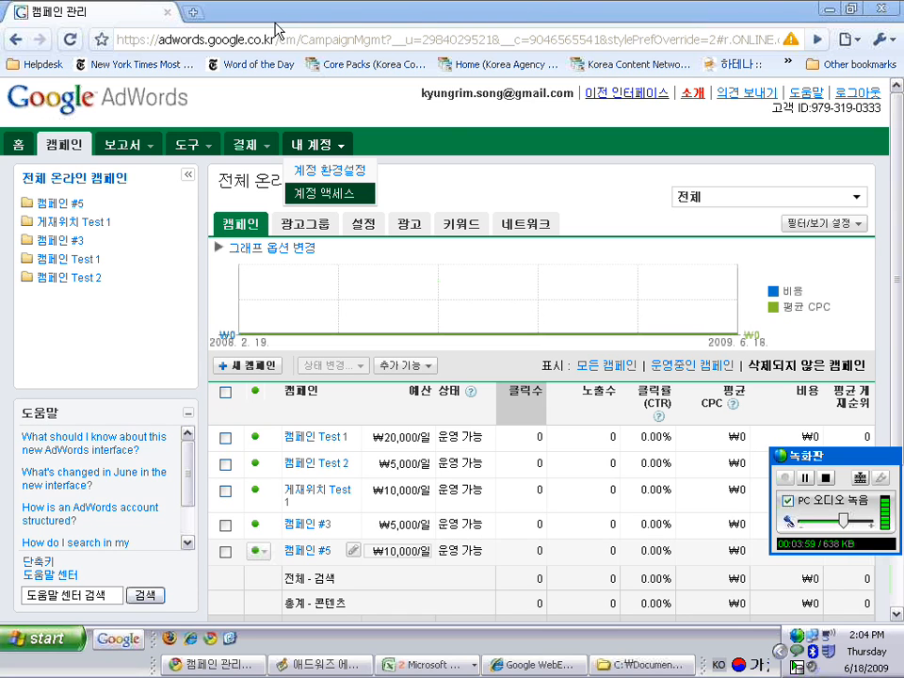
Open the full AdWords Tools page through the 도구 menu's 도구 더보기 » link
{"action": "left_click", "coordinate": [122, 144]}
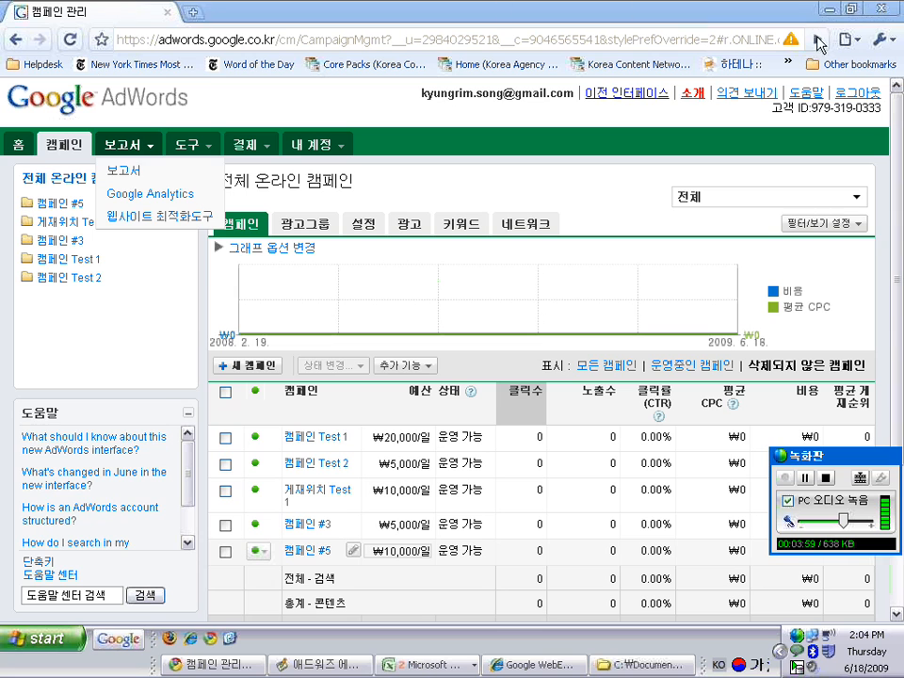
{"action": "left_click_drag", "start_coordinate": [897, 251], "coordinate": [876, 209]}
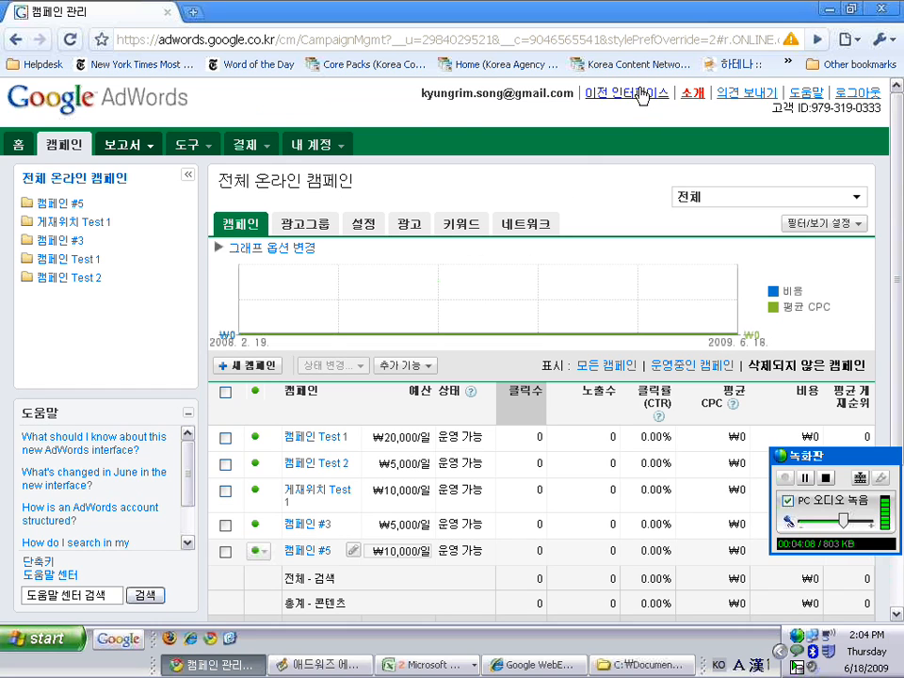
{"action": "left_click", "coordinate": [208, 149]}
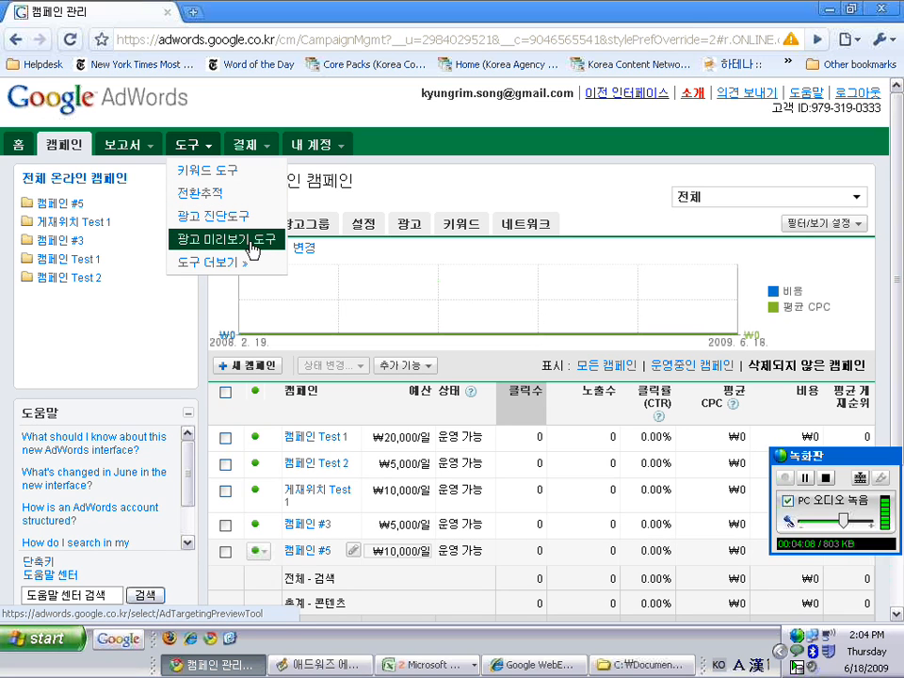
{"action": "left_click", "coordinate": [236, 262]}
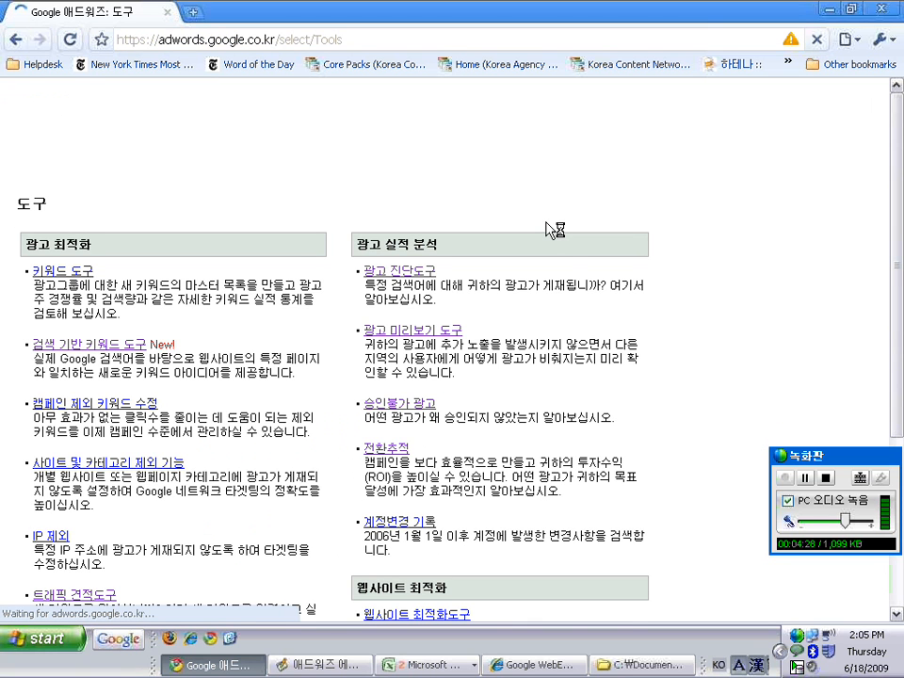
{"action": "left_click_drag", "start_coordinate": [894, 158], "coordinate": [897, 350]}
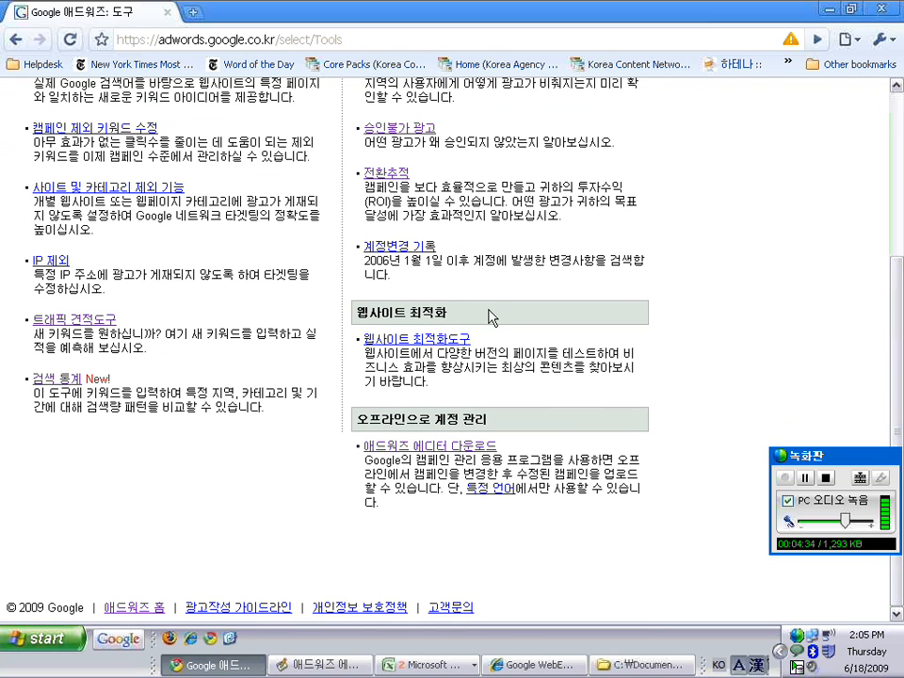
{"action": "left_click_drag", "start_coordinate": [357, 419], "coordinate": [502, 424]}
{"action": "left_click", "coordinate": [504, 426]}
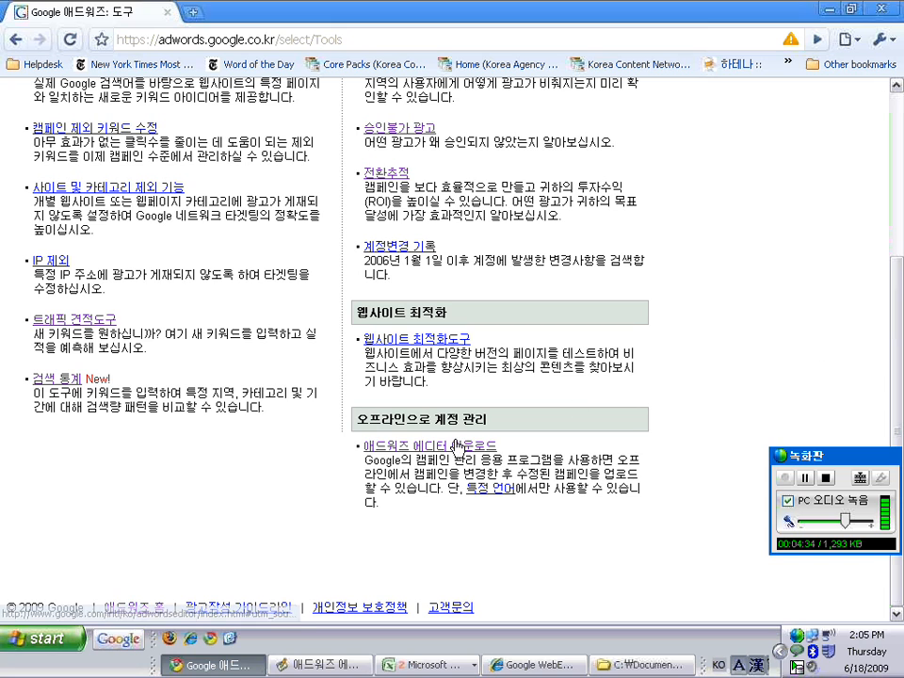
{"action": "left_click", "coordinate": [451, 449]}
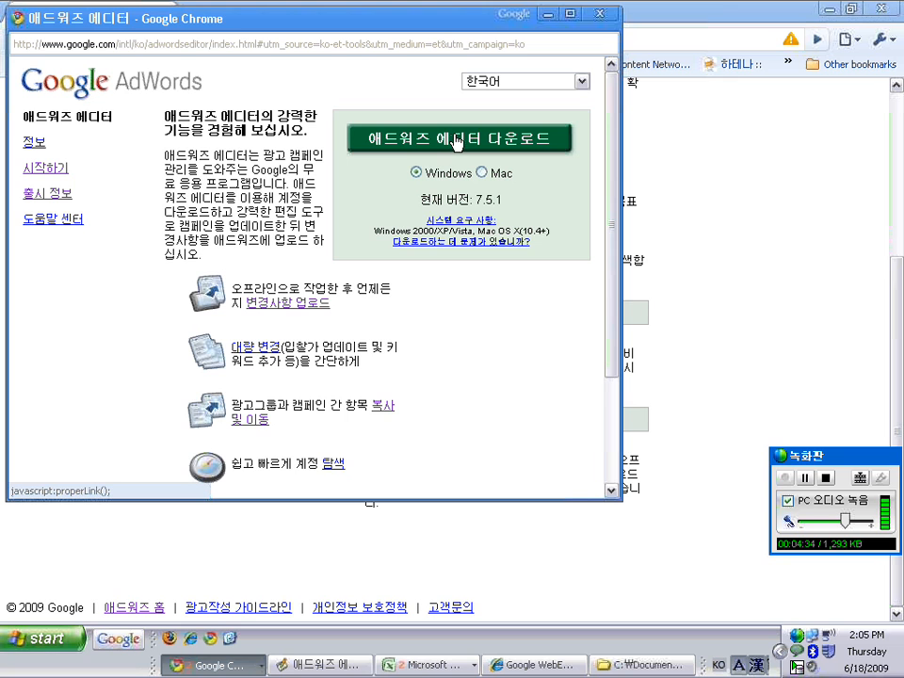
{"action": "left_click", "coordinate": [599, 15]}
{"action": "scroll", "coordinate": [820, 174], "scroll_direction": "up", "scroll_amount": 3}
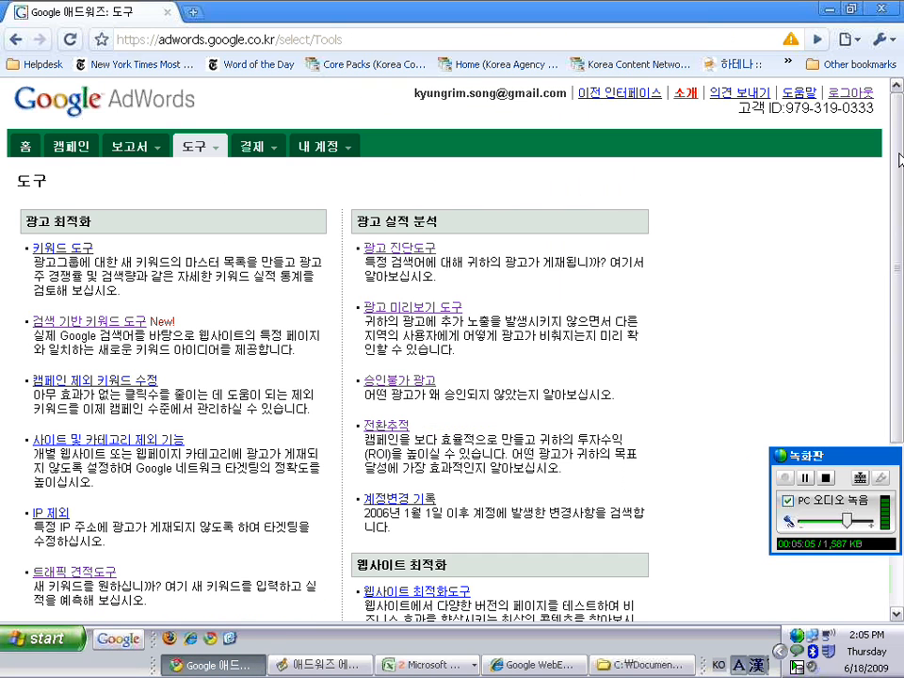
{"action": "mouse_move", "coordinate": [217, 145]}
{"action": "scroll", "coordinate": [901, 202], "scroll_direction": "down", "scroll_amount": 1}
{"action": "scroll", "coordinate": [902, 203], "scroll_direction": "down", "scroll_amount": 5}
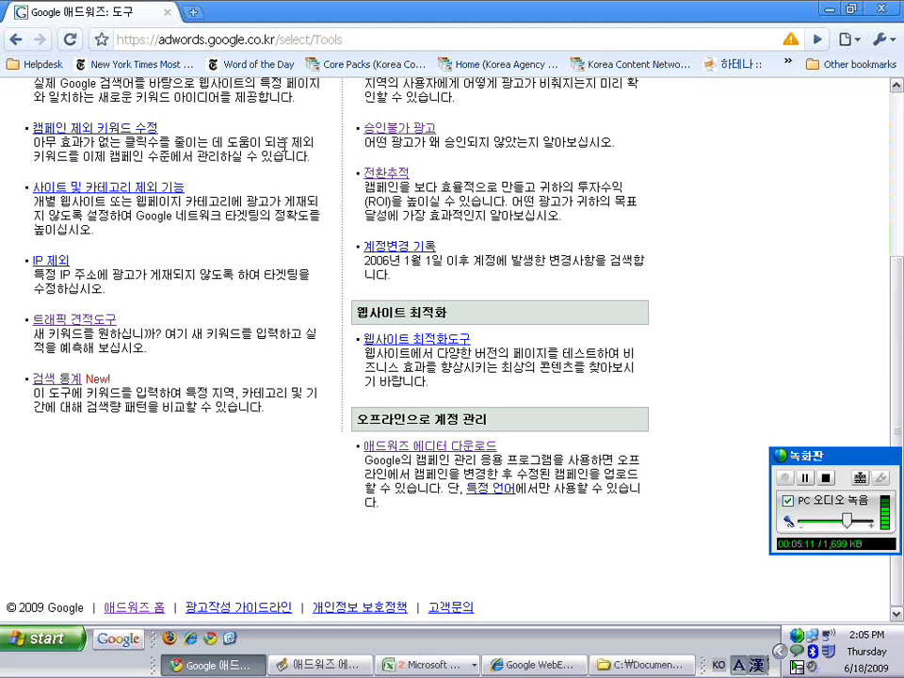
In a new tab, search Google Korea for 구글 애드워즈 에디터
{"action": "left_click", "coordinate": [193, 12]}
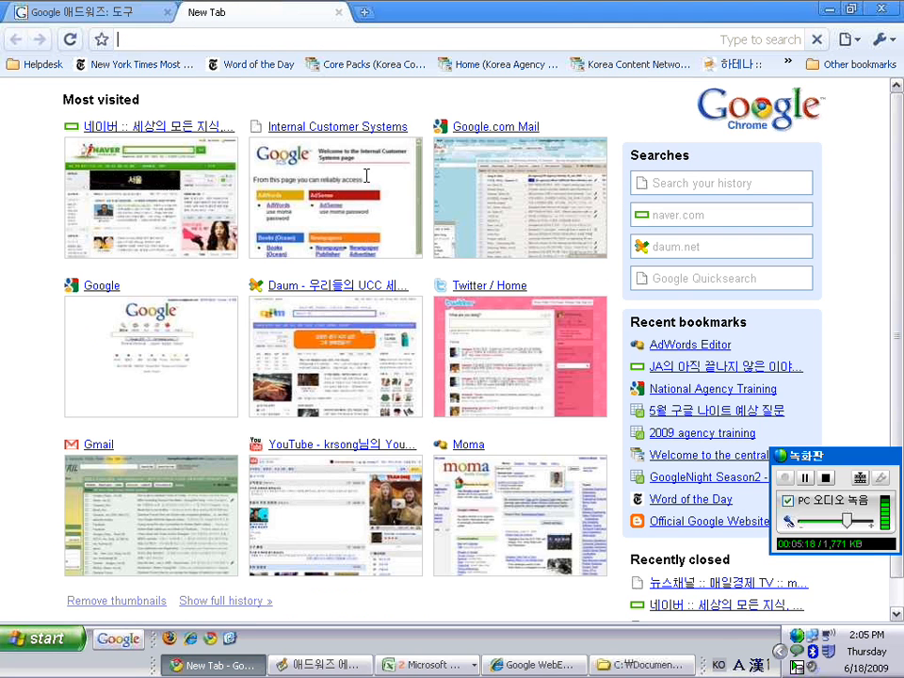
{"action": "type", "text": "google.co.kr/"}
{"action": "key", "text": "Return"}
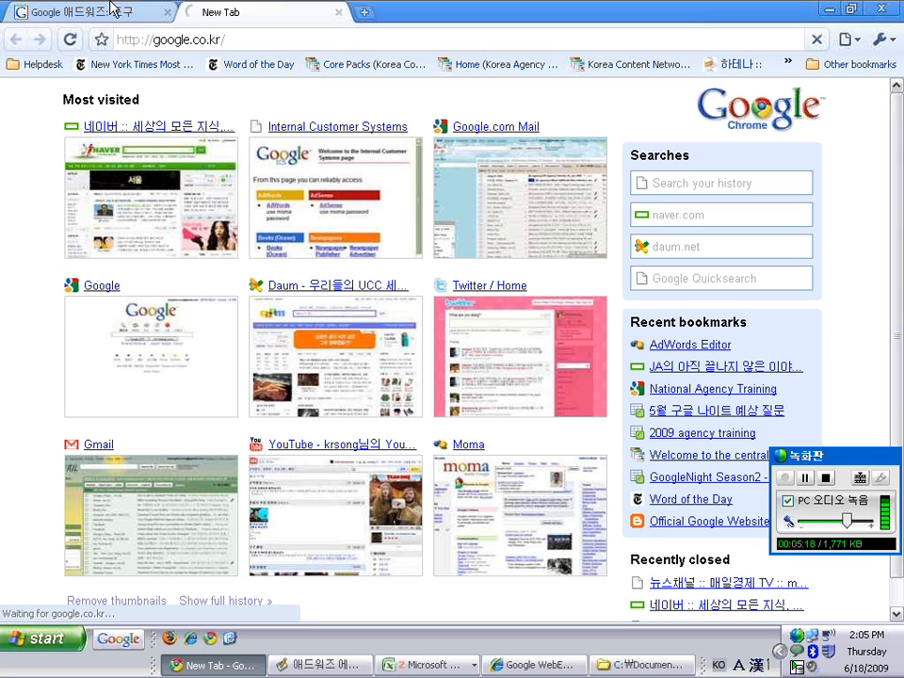
{"action": "left_click", "coordinate": [139, 9]}
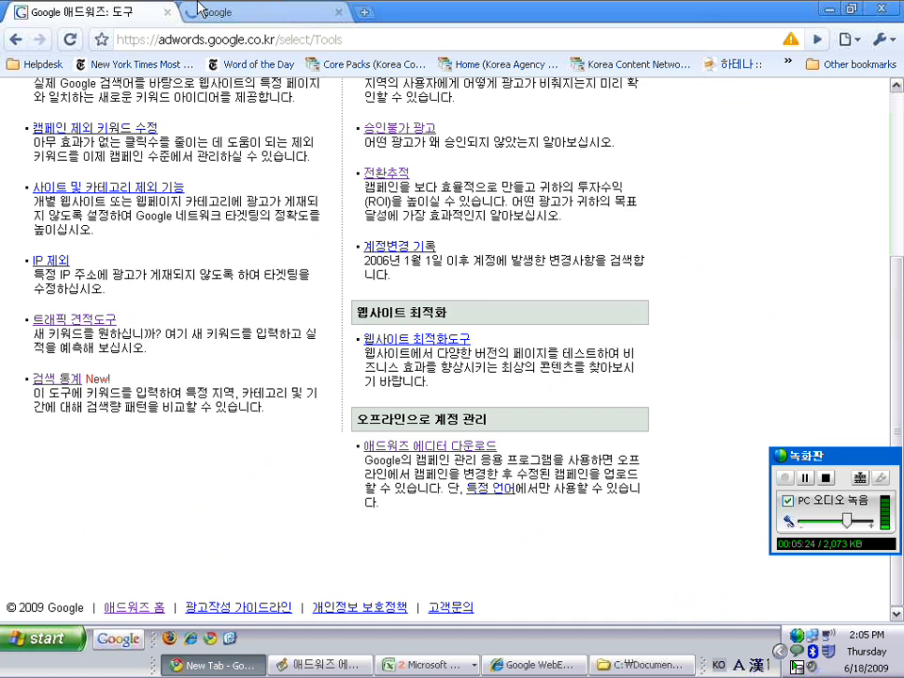
{"action": "left_click", "coordinate": [273, 12]}
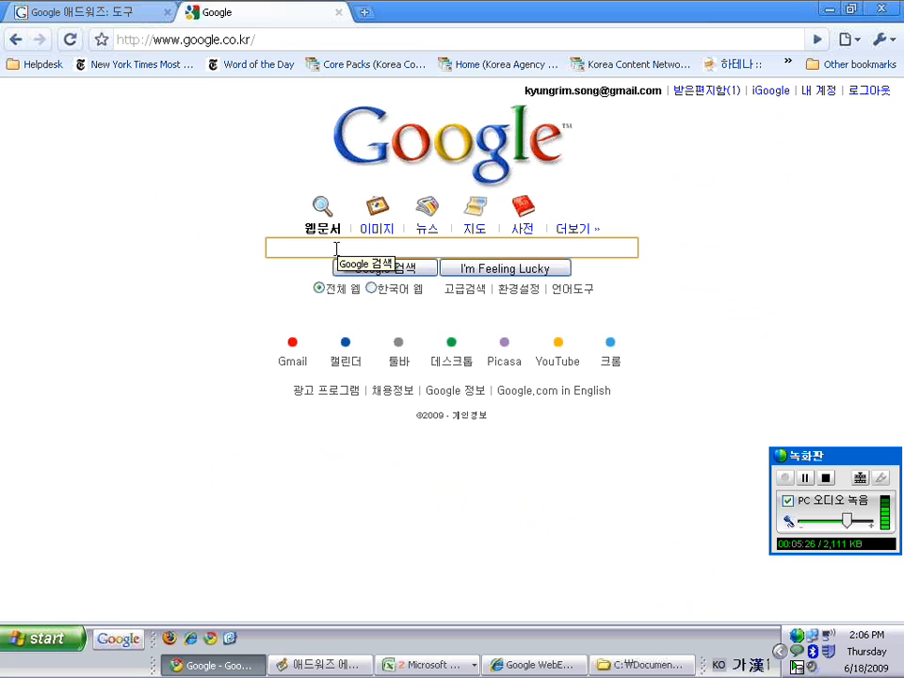
{"action": "type", "text": "ㄱ"}
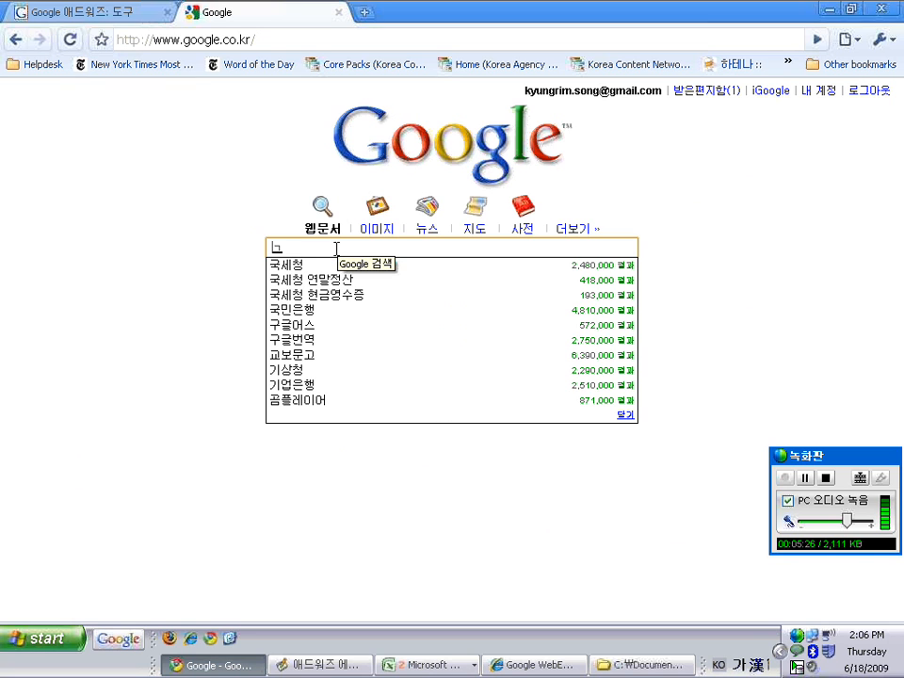
{"action": "type", "text": "구글 애드워"}
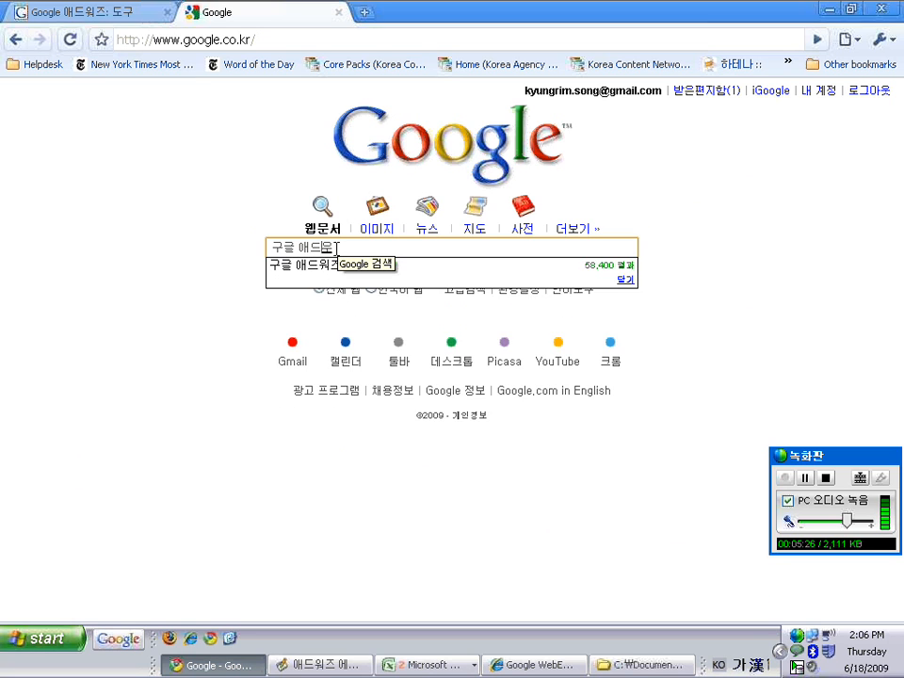
{"action": "type", "text": "즈 베디터"}
{"action": "key", "text": "Return"}
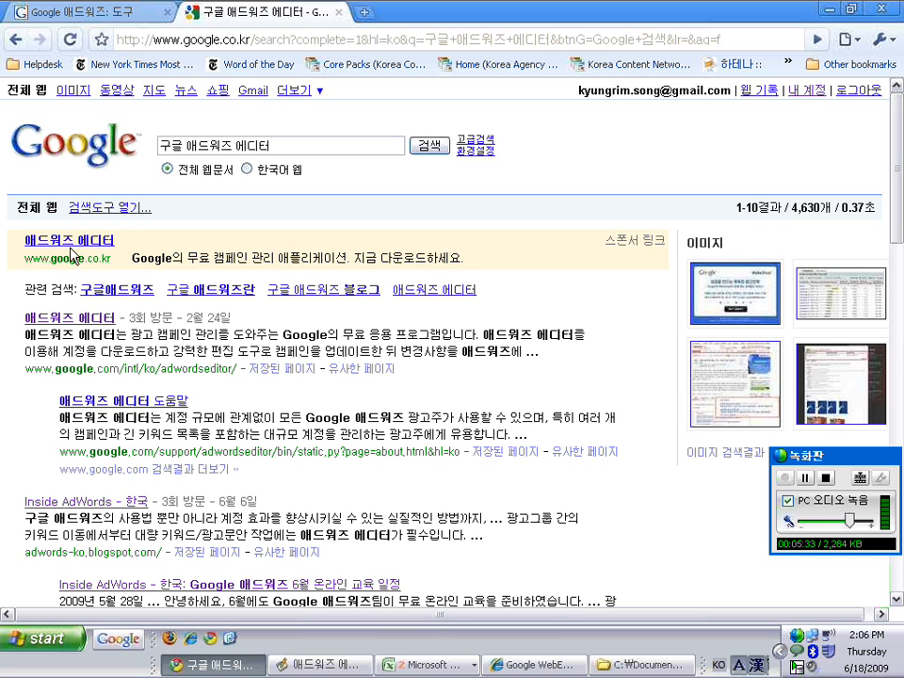
Close the search results tab and switch to the AdWords Editor program from the taskbar
{"action": "left_click", "coordinate": [338, 12]}
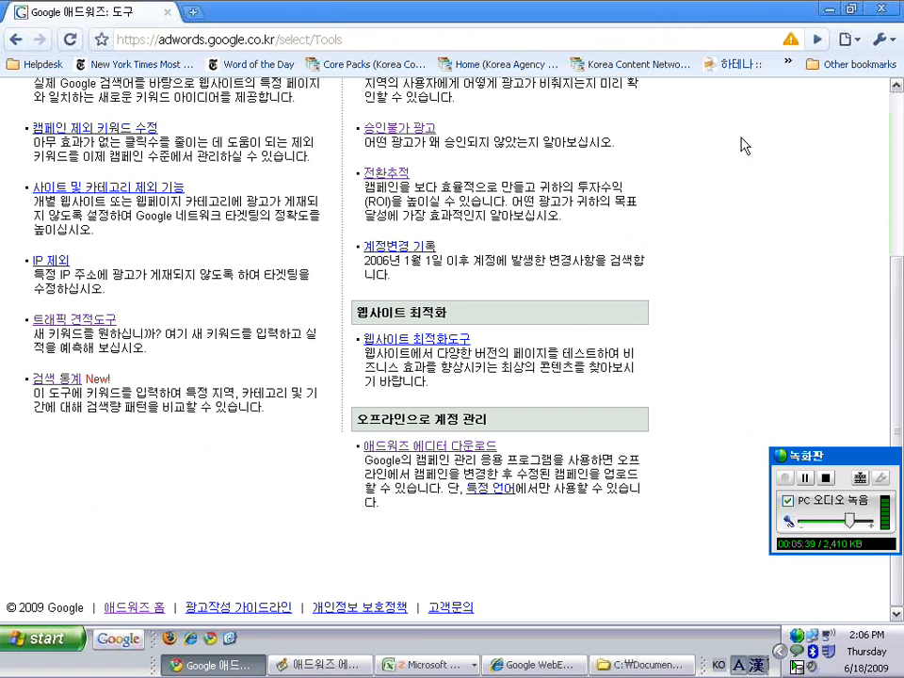
{"action": "left_click", "coordinate": [895, 127]}
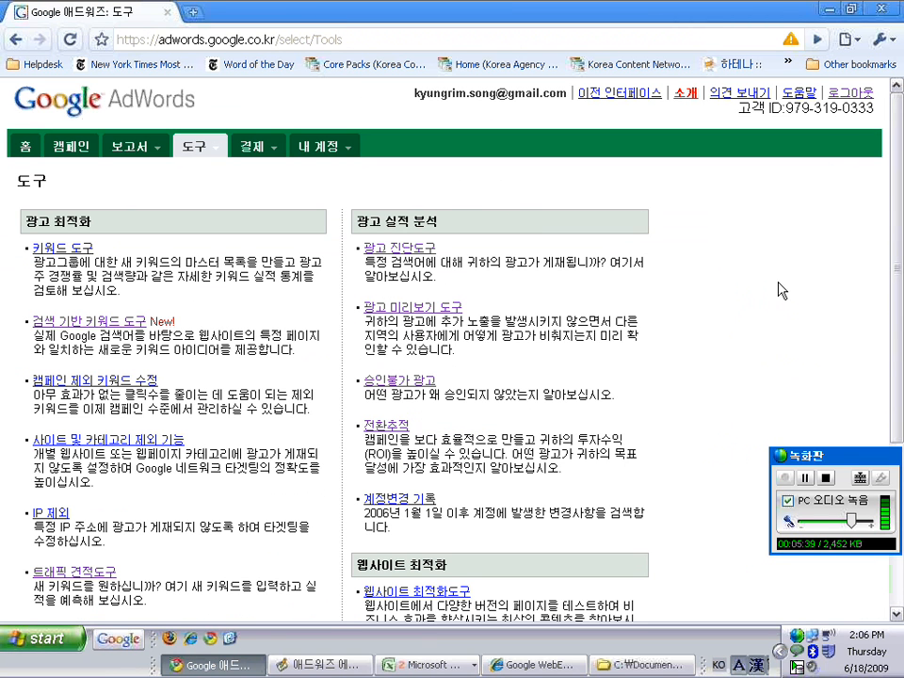
{"action": "left_click", "coordinate": [314, 664]}
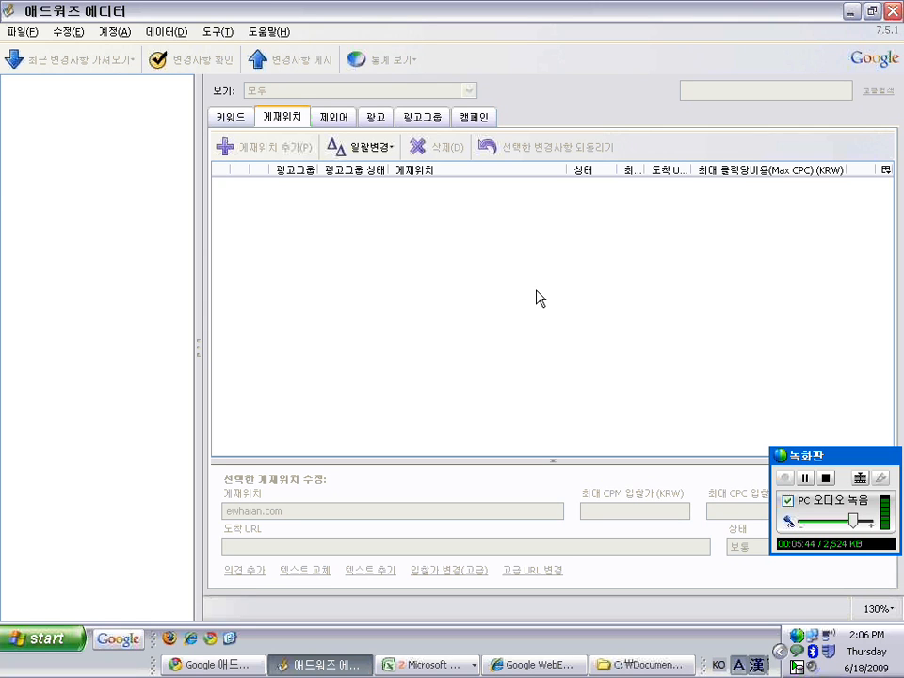
{"action": "left_click", "coordinate": [23, 34]}
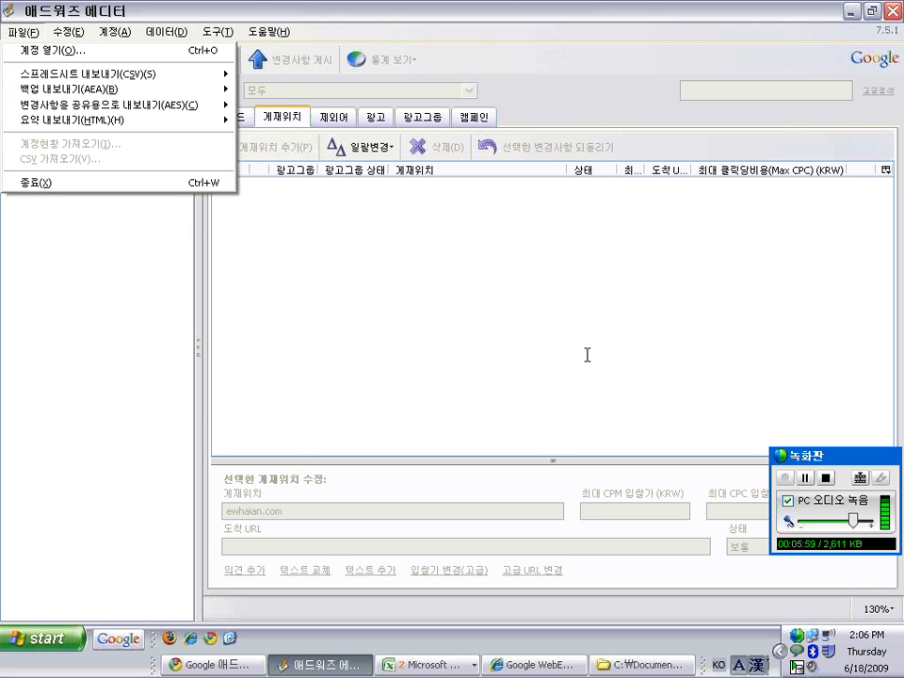
{"action": "mouse_move", "coordinate": [58, 31]}
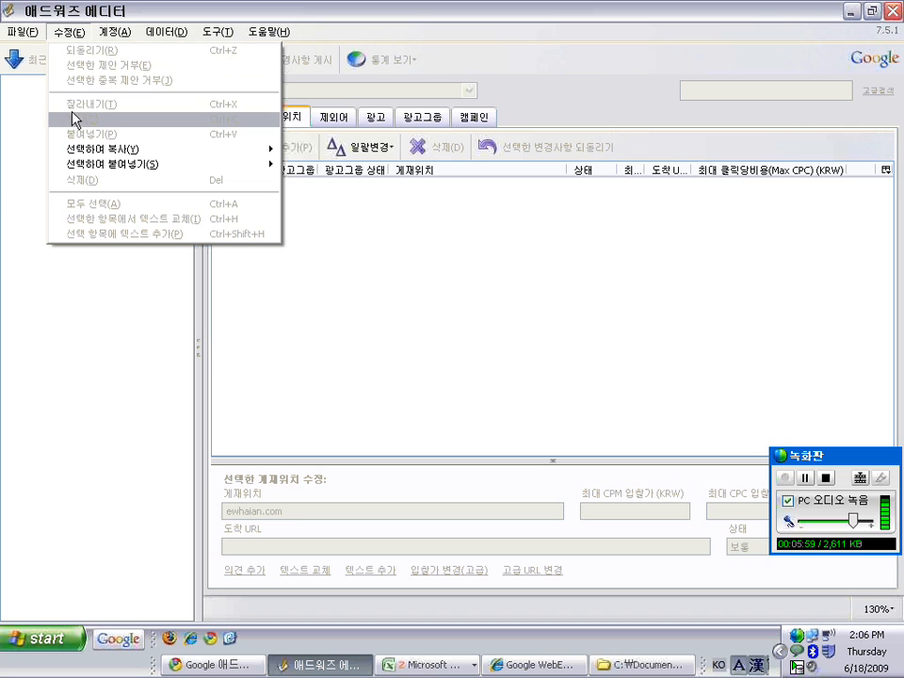
{"action": "mouse_move", "coordinate": [115, 31]}
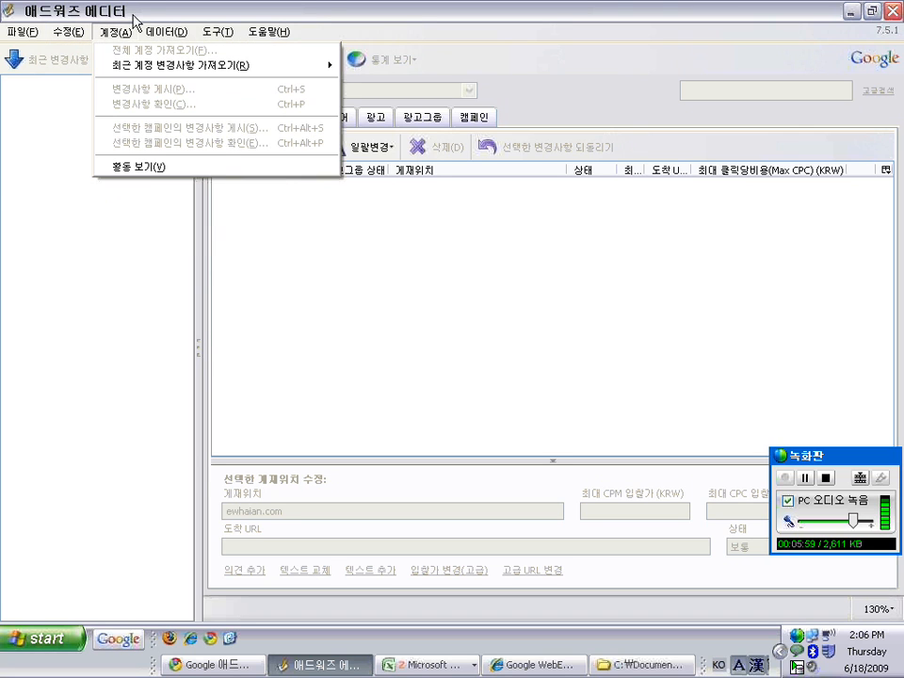
{"action": "left_click", "coordinate": [437, 36]}
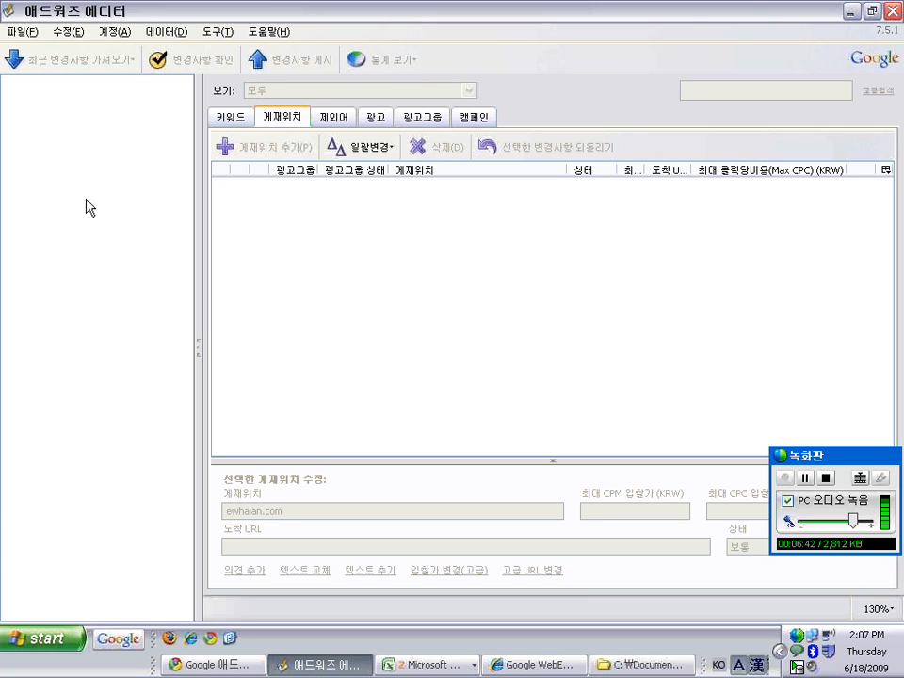
Open File > 계정 열기 and start adding a new account with 계정 추가
{"action": "left_click", "coordinate": [29, 34]}
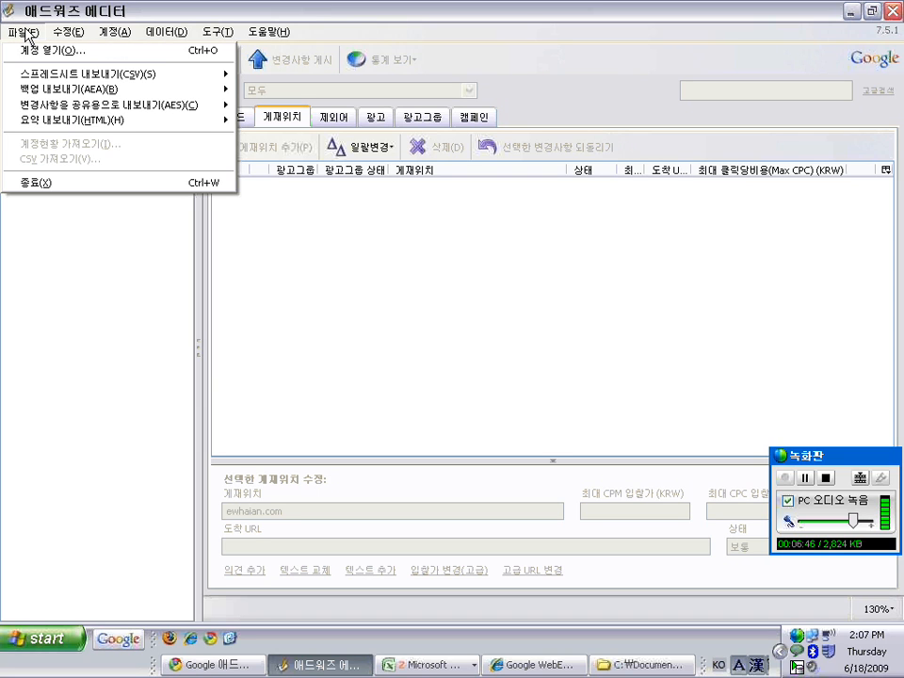
{"action": "left_click", "coordinate": [52, 51]}
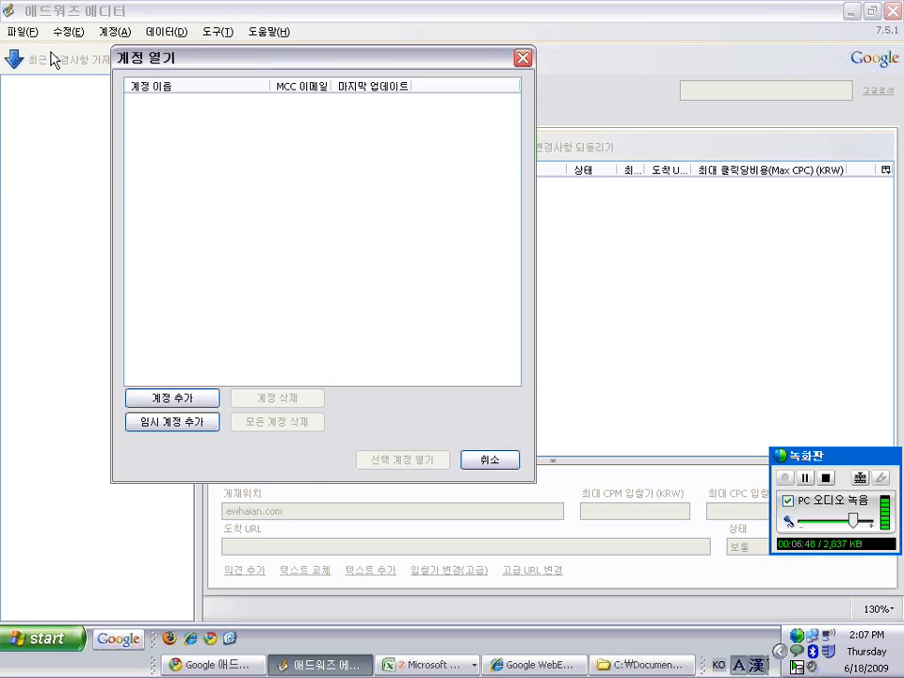
{"action": "left_click_drag", "start_coordinate": [186, 64], "coordinate": [178, 39]}
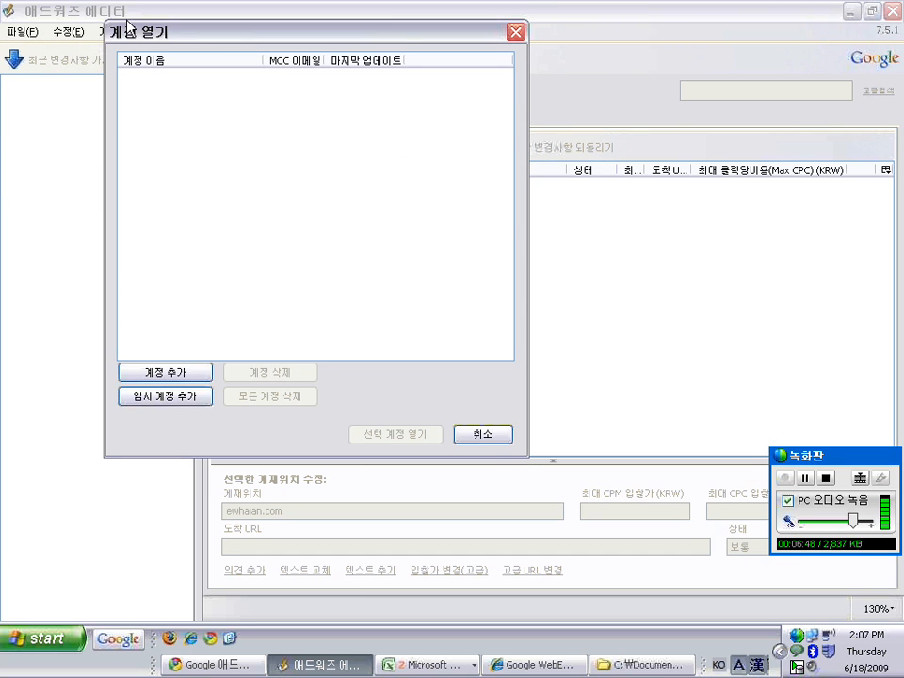
{"action": "left_click", "coordinate": [184, 381]}
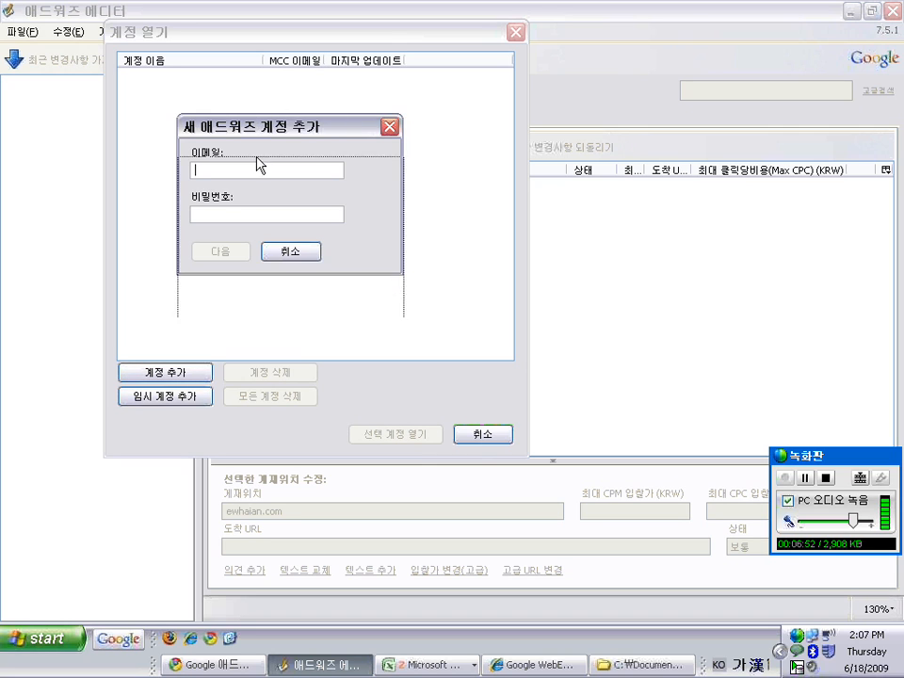
{"action": "left_click_drag", "start_coordinate": [258, 115], "coordinate": [260, 163]}
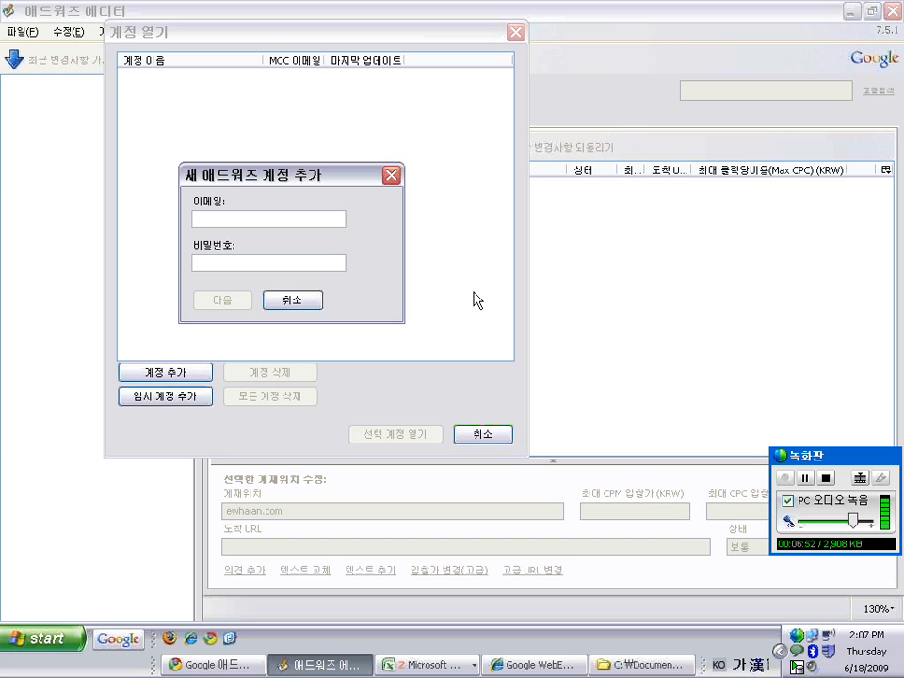
Enter the manager account's e-mail and password in English input and continue
{"action": "key", "text": "BackSpace"}
{"action": "key", "text": "Hangul"}
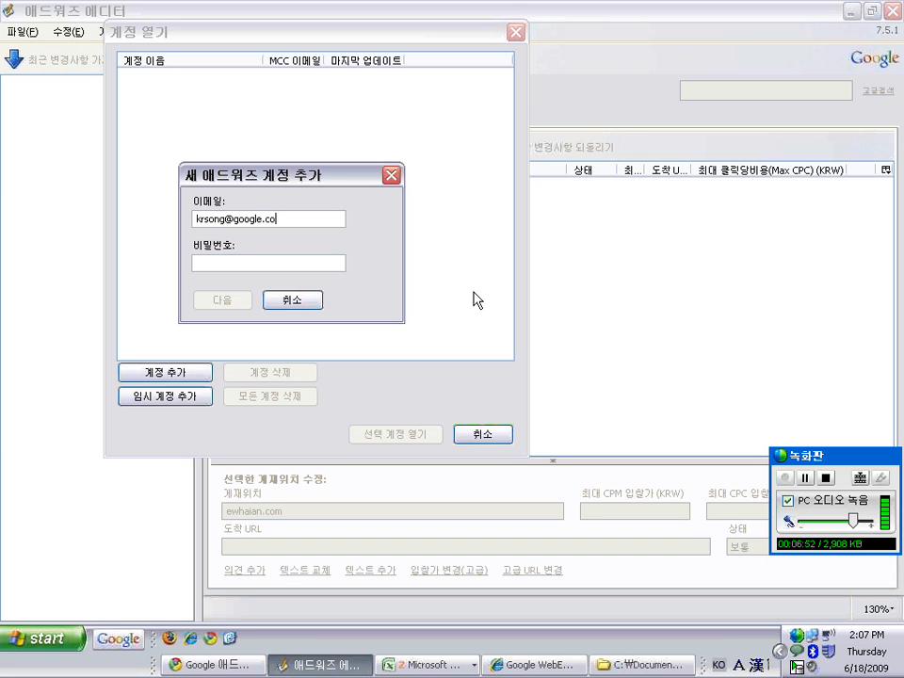
{"action": "key", "text": "Tab"}
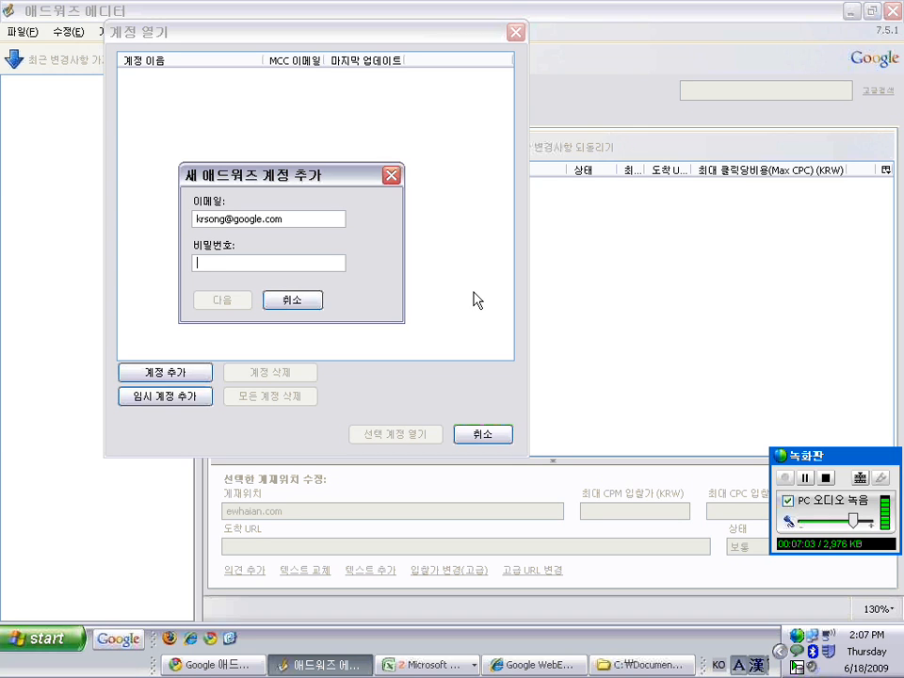
{"action": "type", "text": "********"}
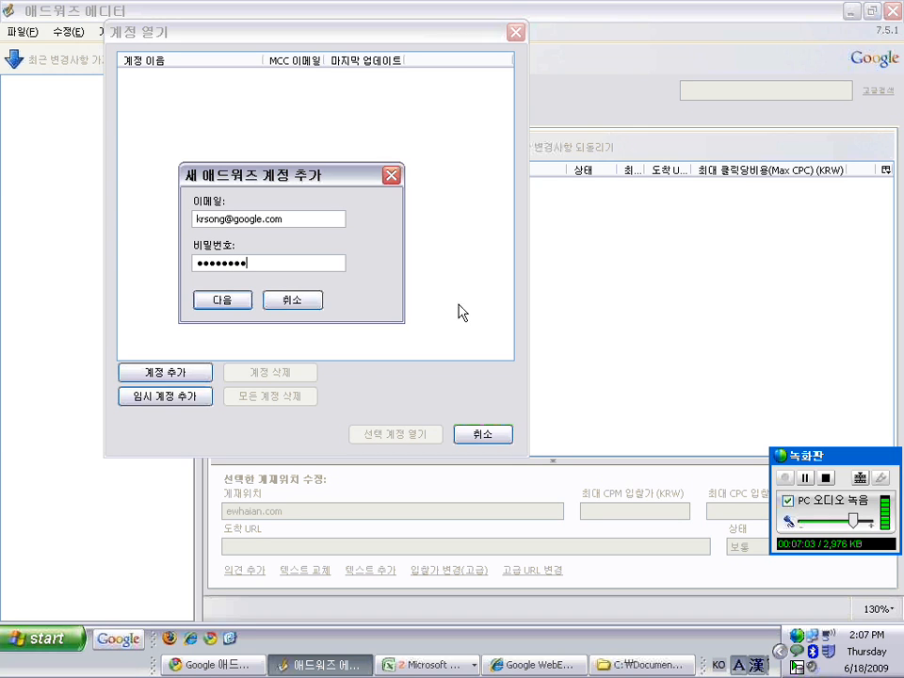
{"action": "left_click", "coordinate": [250, 303]}
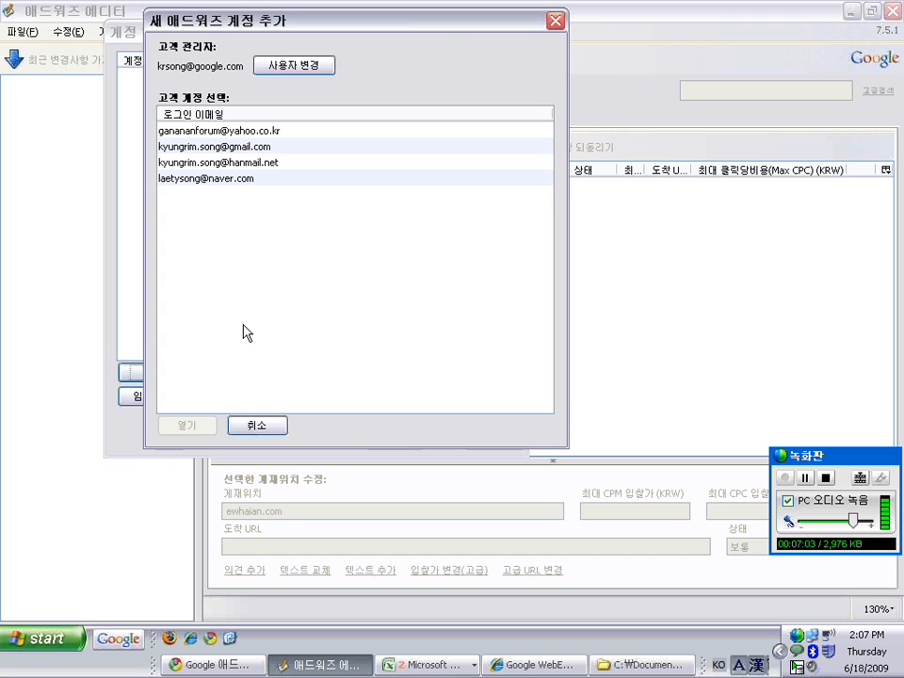
Select the second client account in the list and open it
{"action": "left_click_drag", "start_coordinate": [359, 20], "coordinate": [388, 42]}
{"action": "left_click", "coordinate": [313, 152]}
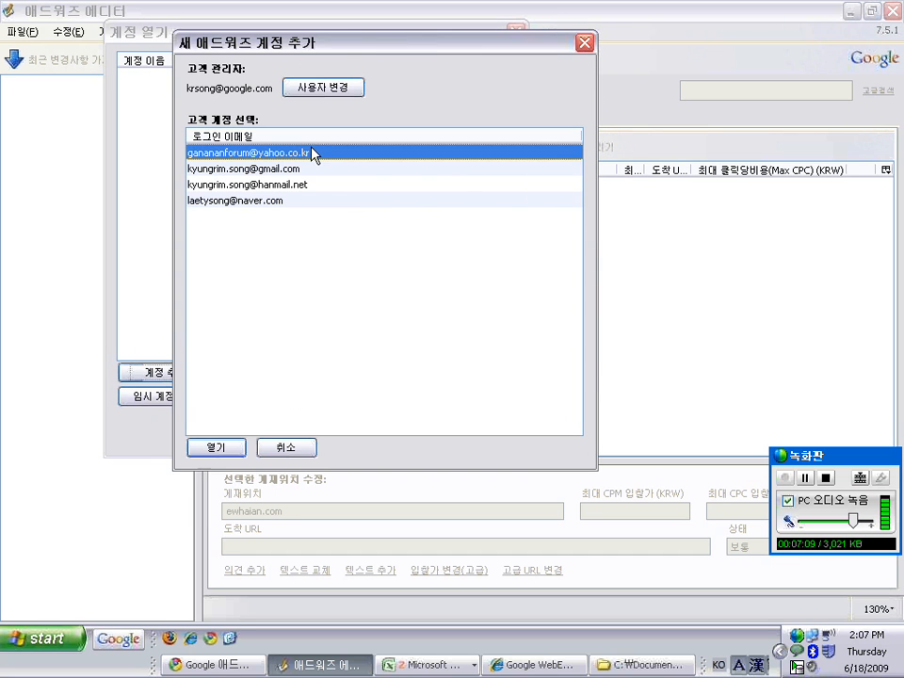
{"action": "left_click", "coordinate": [311, 169]}
{"action": "left_click", "coordinate": [309, 184]}
{"action": "left_click", "coordinate": [301, 200]}
{"action": "left_click", "coordinate": [312, 185]}
{"action": "left_click", "coordinate": [314, 169]}
{"action": "left_click", "coordinate": [315, 154]}
{"action": "left_click", "coordinate": [298, 184]}
{"action": "left_click", "coordinate": [300, 169]}
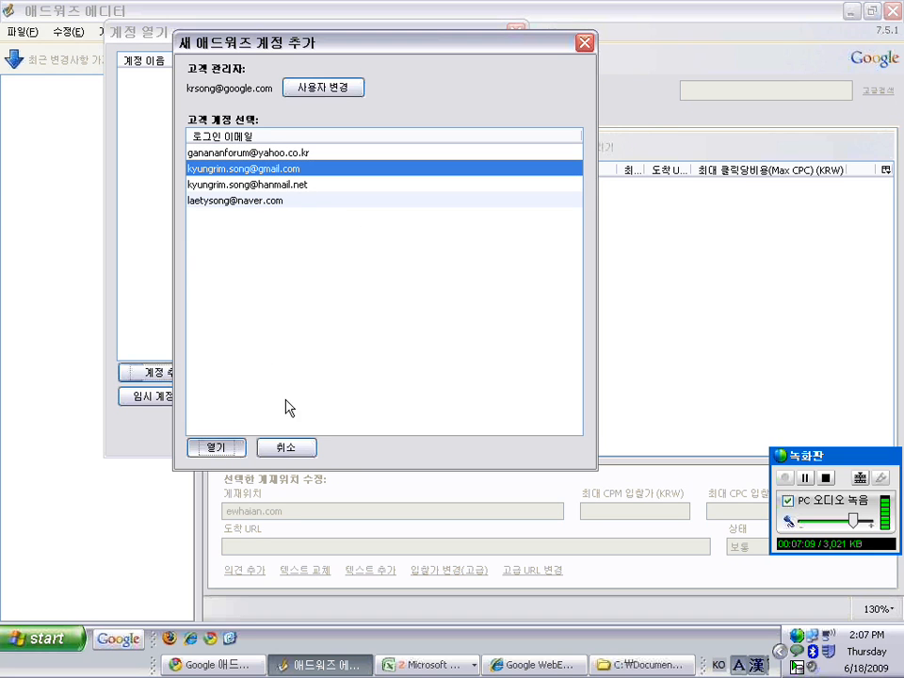
{"action": "left_click", "coordinate": [217, 448]}
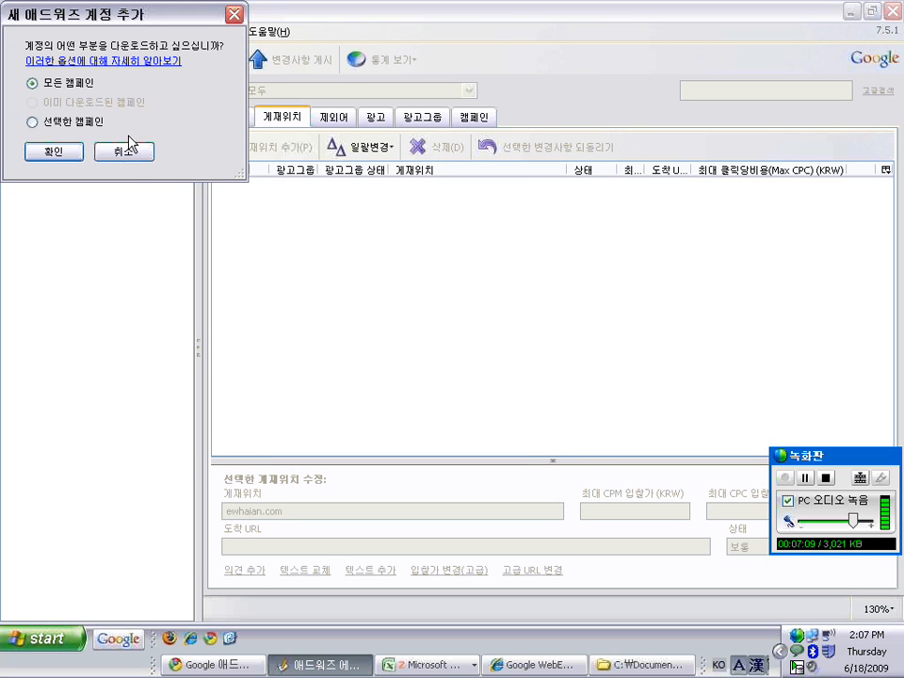
Keep 모든 캠페인 selected and confirm the campaign download
{"action": "left_click", "coordinate": [58, 85]}
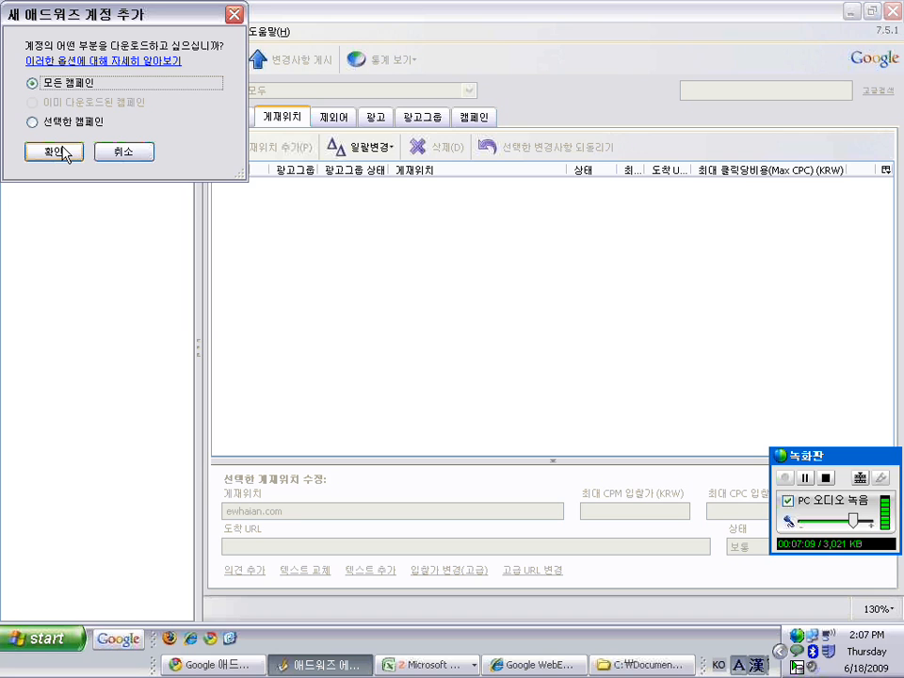
{"action": "left_click", "coordinate": [70, 121]}
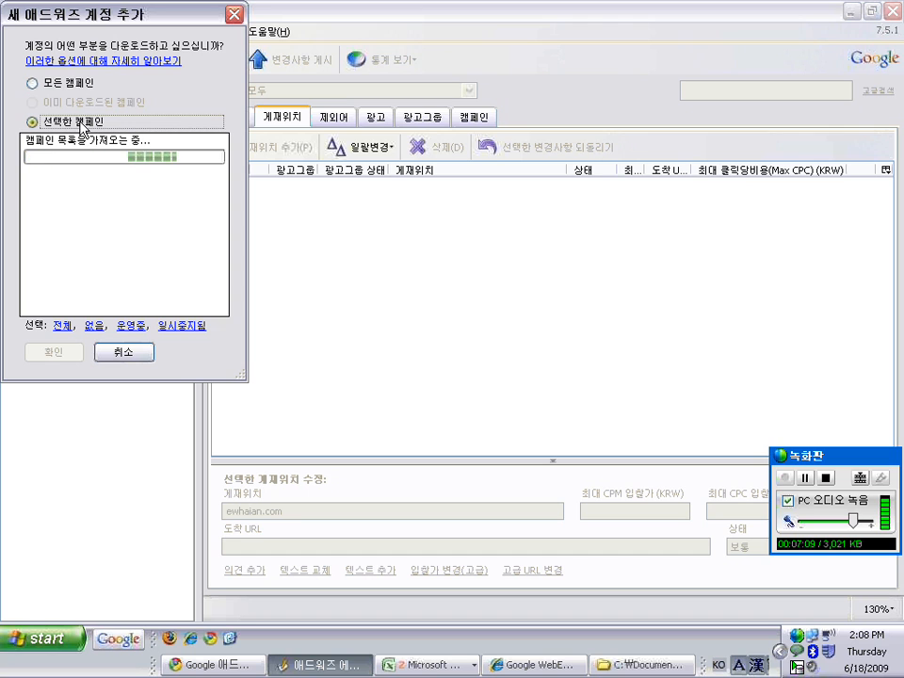
{"action": "left_click", "coordinate": [34, 84]}
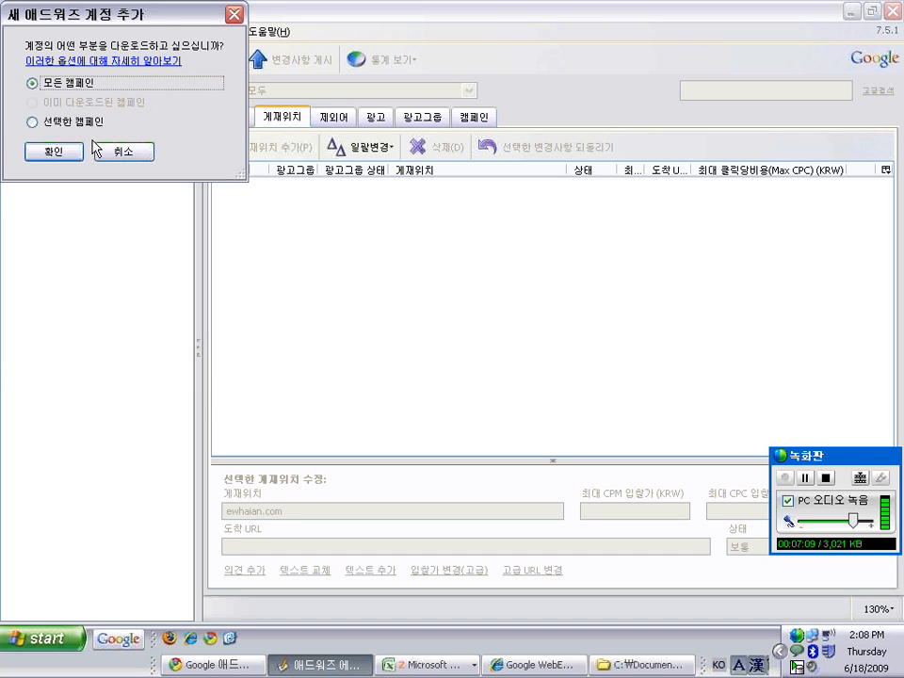
{"action": "left_click", "coordinate": [56, 147]}
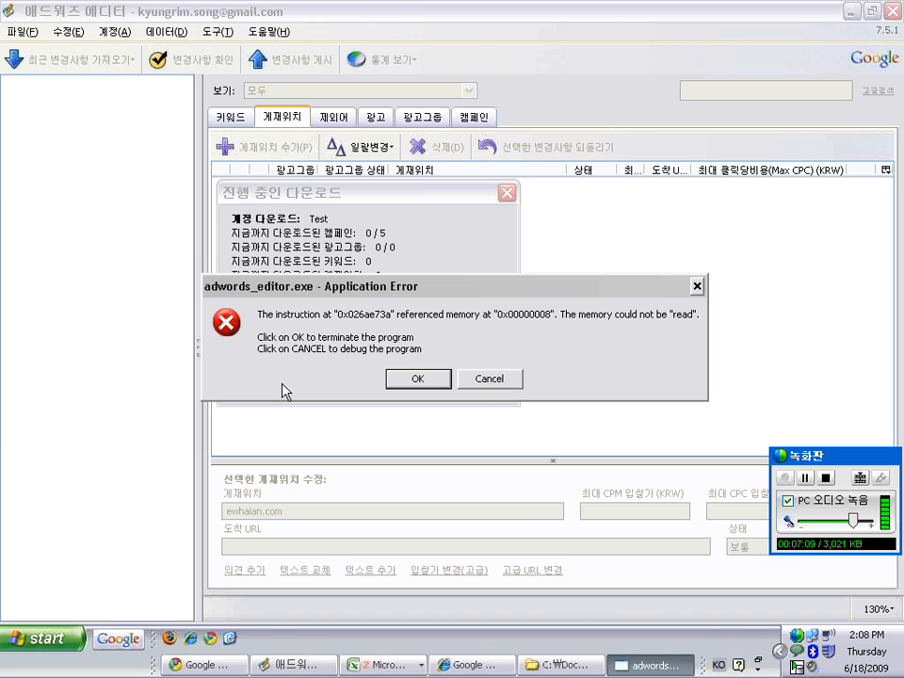
Dismiss the Application Error and relaunch AdWords Editor from the Start menu
{"action": "left_click", "coordinate": [414, 378]}
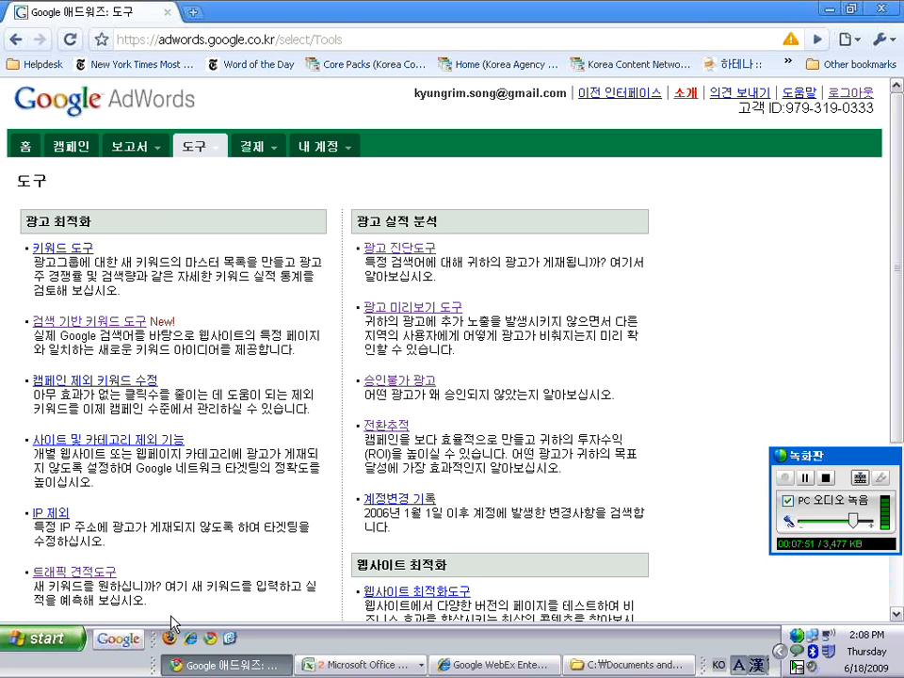
{"action": "left_click", "coordinate": [40, 640]}
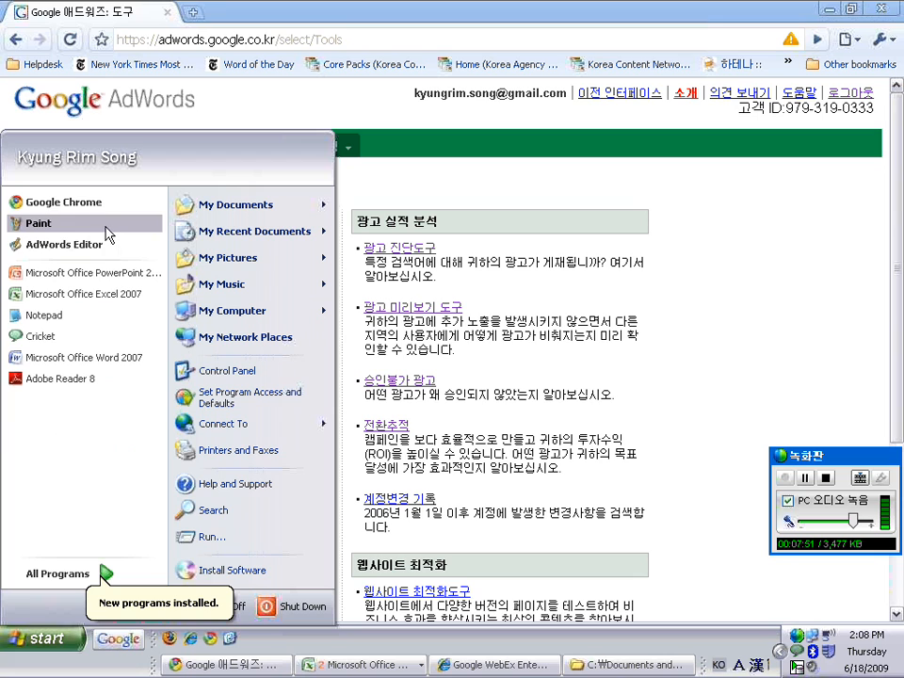
{"action": "left_click", "coordinate": [75, 243]}
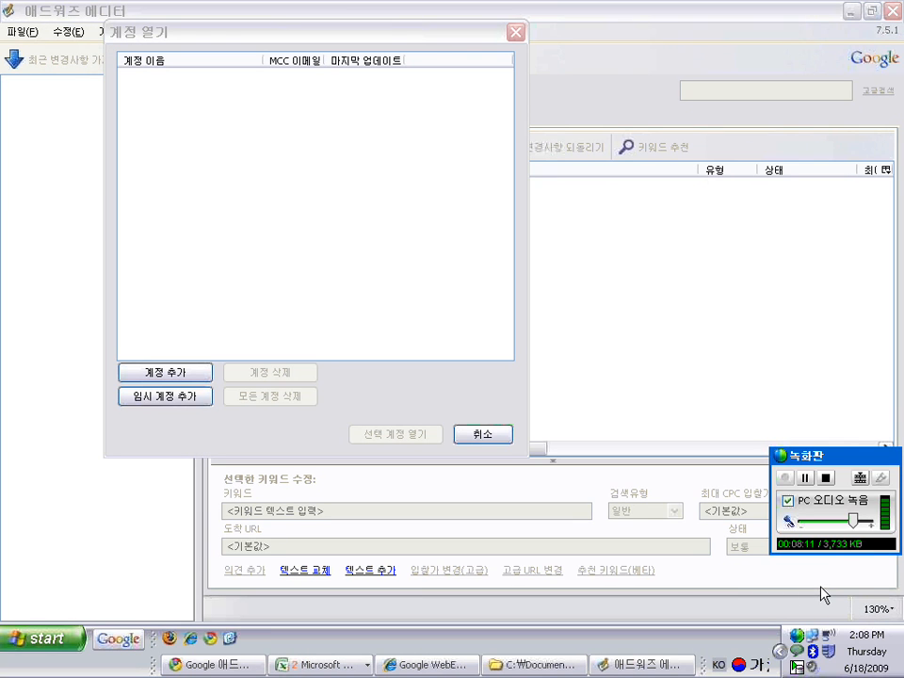
Add the account using its Gmail address and password, downloading all campaigns
{"action": "left_click", "coordinate": [161, 376]}
{"action": "key", "text": "Tab"}
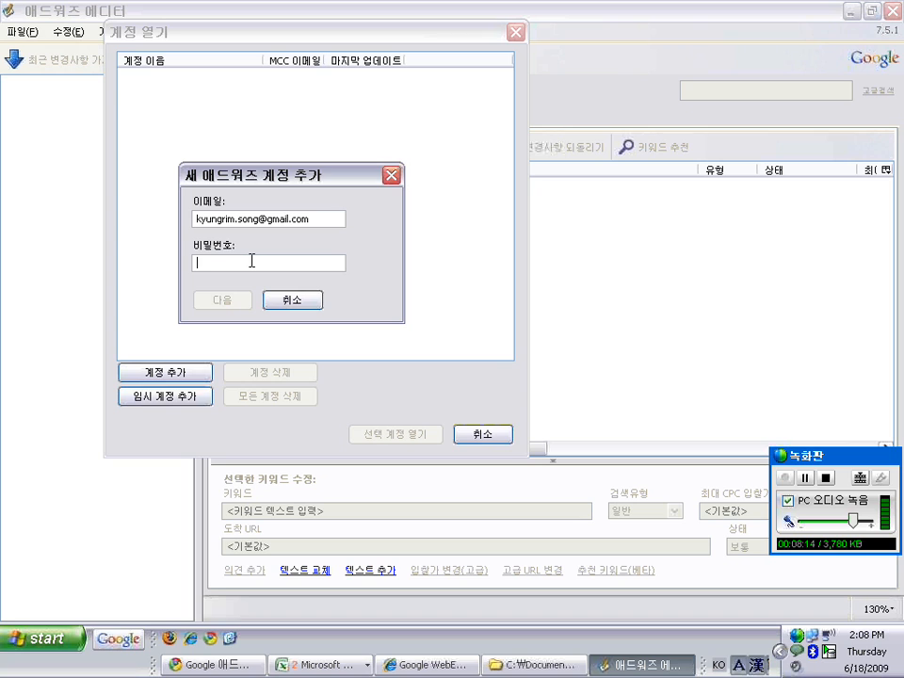
{"action": "type", "text": "*******"}
{"action": "left_click", "coordinate": [223, 300]}
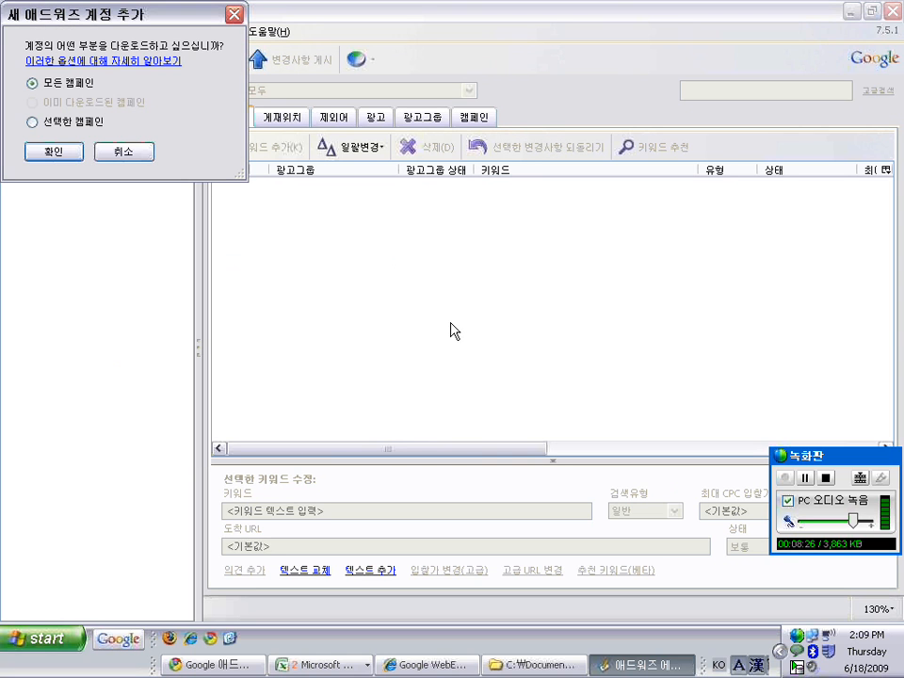
{"action": "left_click", "coordinate": [64, 153]}
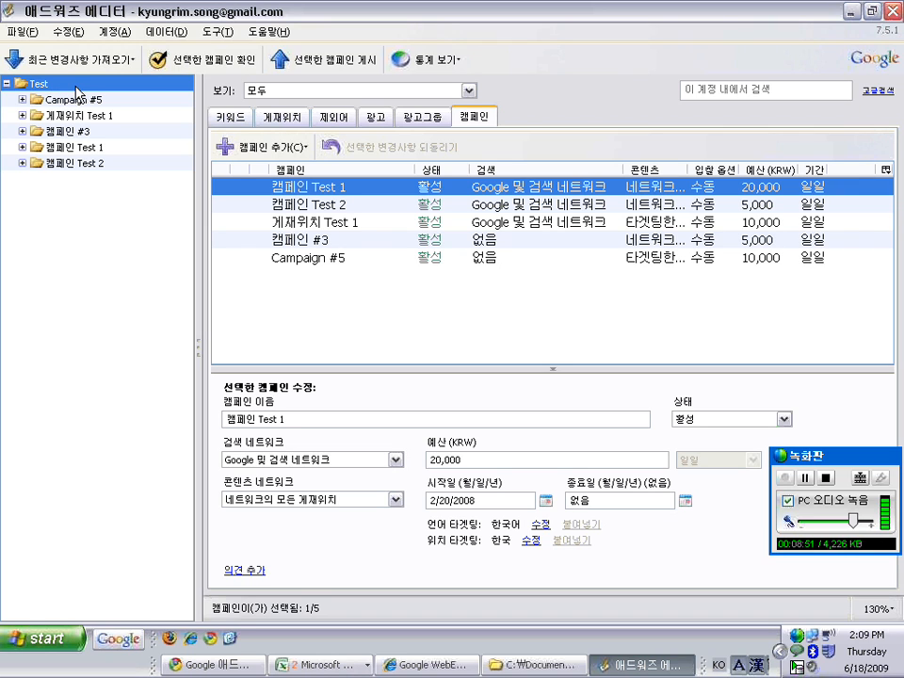
Once the Test account finishes downloading, open the 파일 menu
{"action": "left_click", "coordinate": [23, 32]}
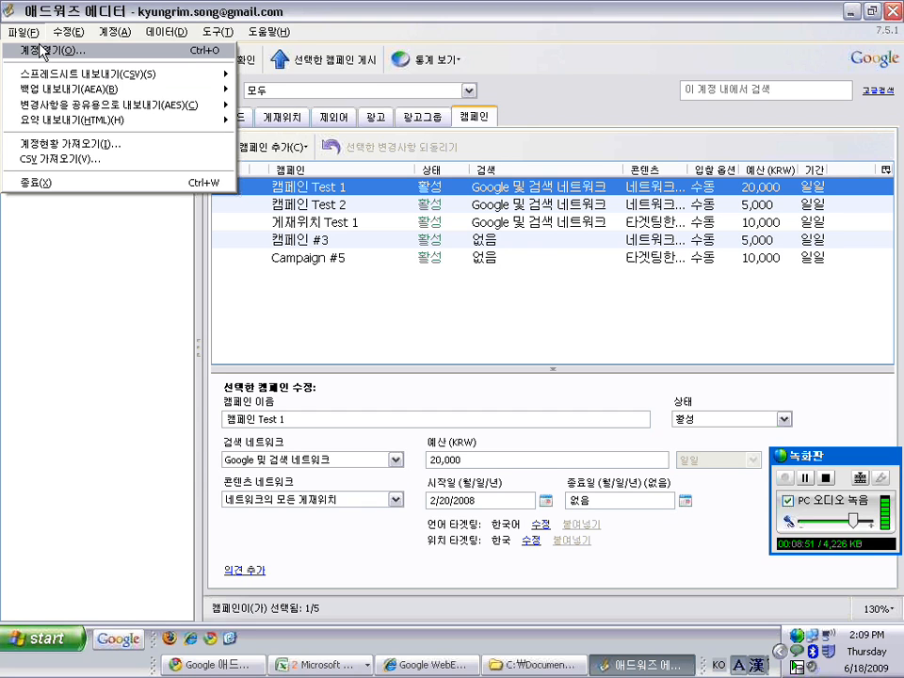
{"action": "left_click", "coordinate": [80, 8]}
{"action": "left_click", "coordinate": [22, 31]}
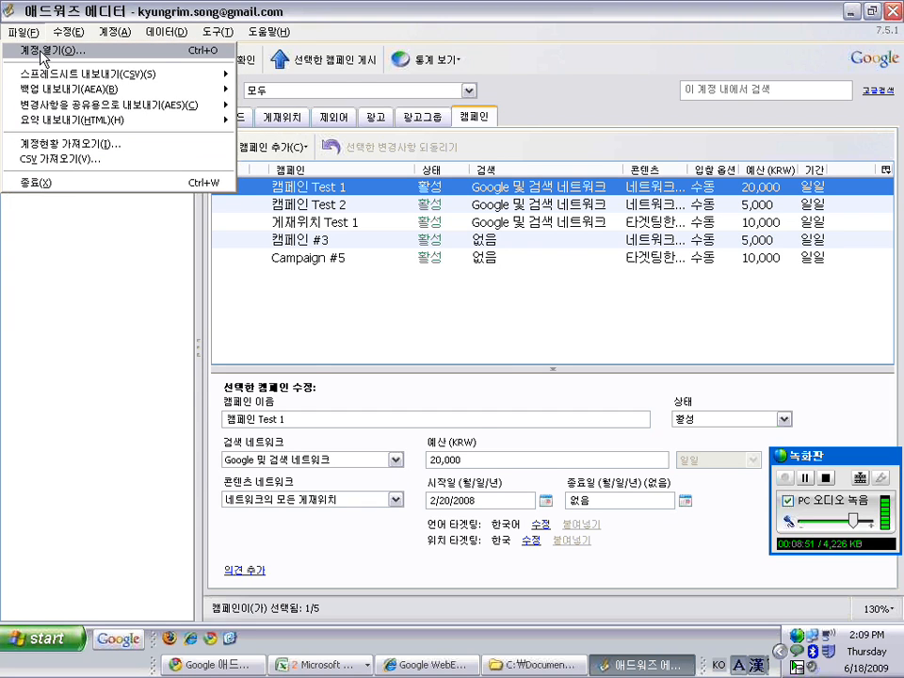
{"action": "left_click", "coordinate": [42, 52]}
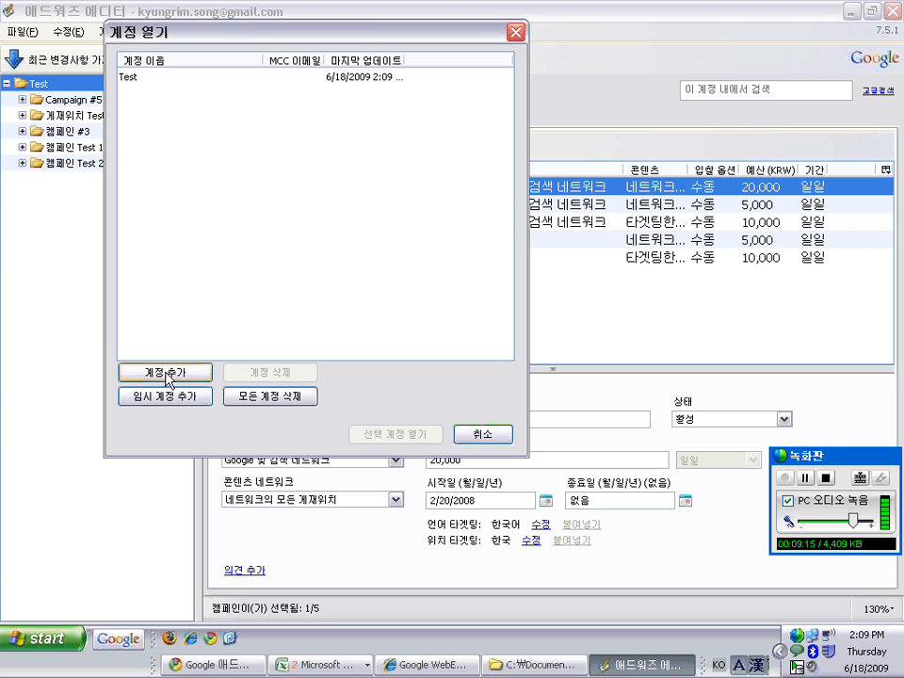
{"action": "left_click", "coordinate": [515, 32]}
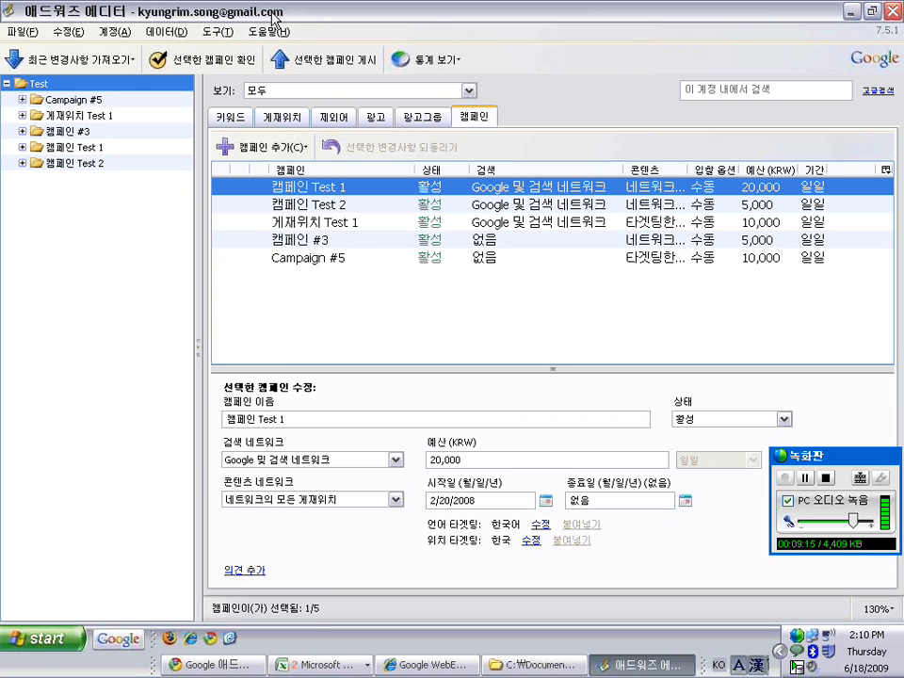
Review the 설정 language options, keep Korean targeting, and close without changes
{"action": "left_click", "coordinate": [218, 35]}
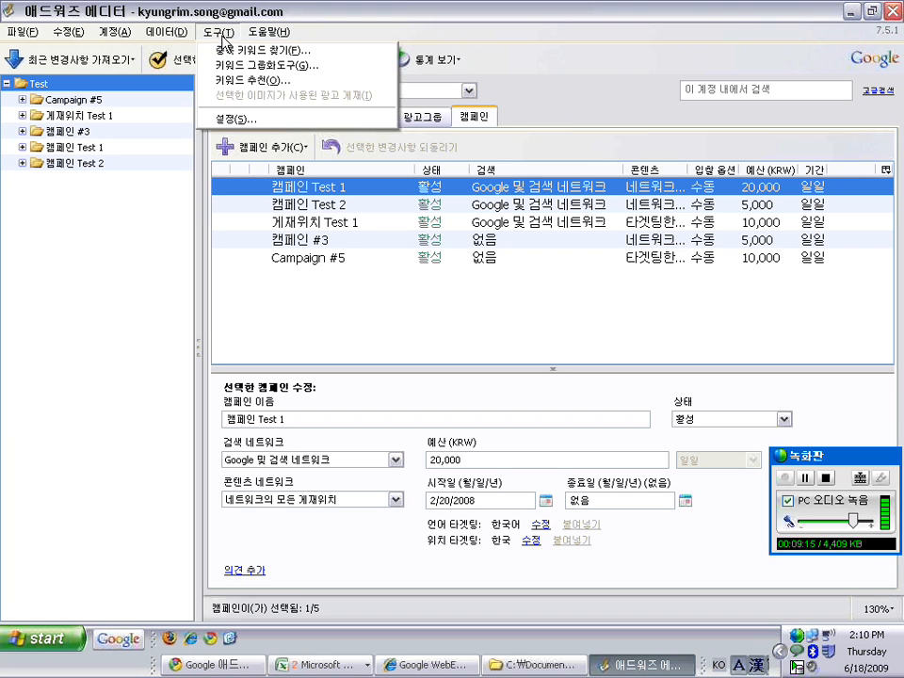
{"action": "left_click", "coordinate": [241, 120]}
{"action": "left_click_drag", "start_coordinate": [397, 38], "coordinate": [238, 8]}
{"action": "left_click", "coordinate": [233, 369]}
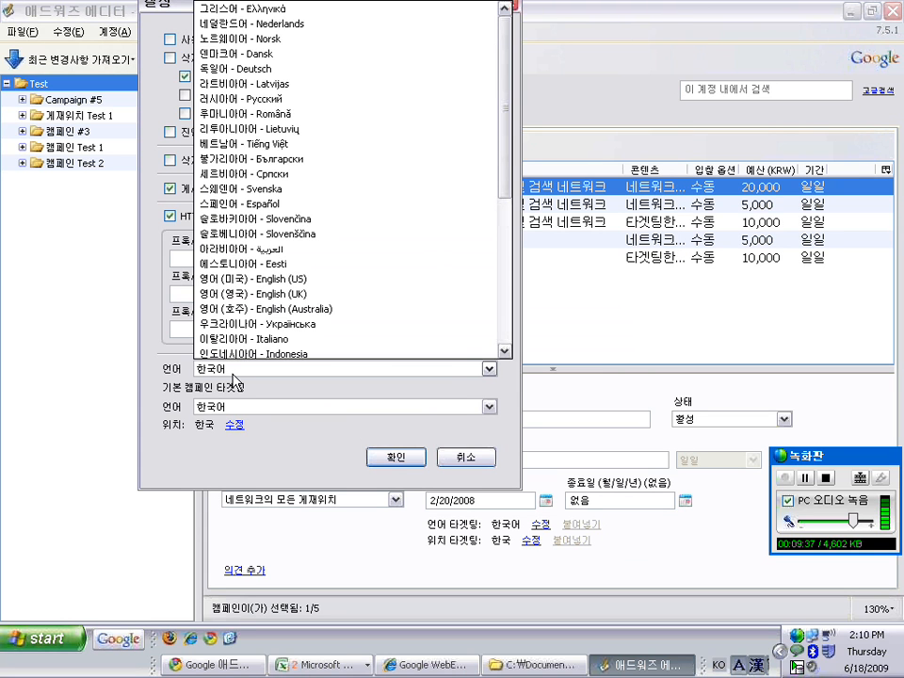
{"action": "left_click", "coordinate": [233, 407]}
{"action": "left_click", "coordinate": [295, 450]}
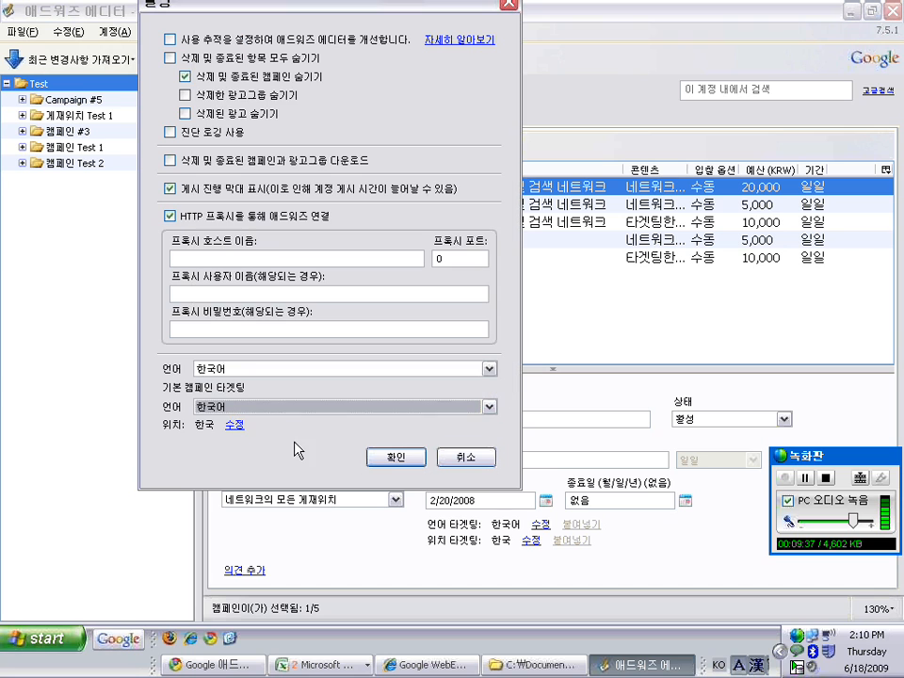
{"action": "left_click_drag", "start_coordinate": [362, 10], "coordinate": [361, 44]}
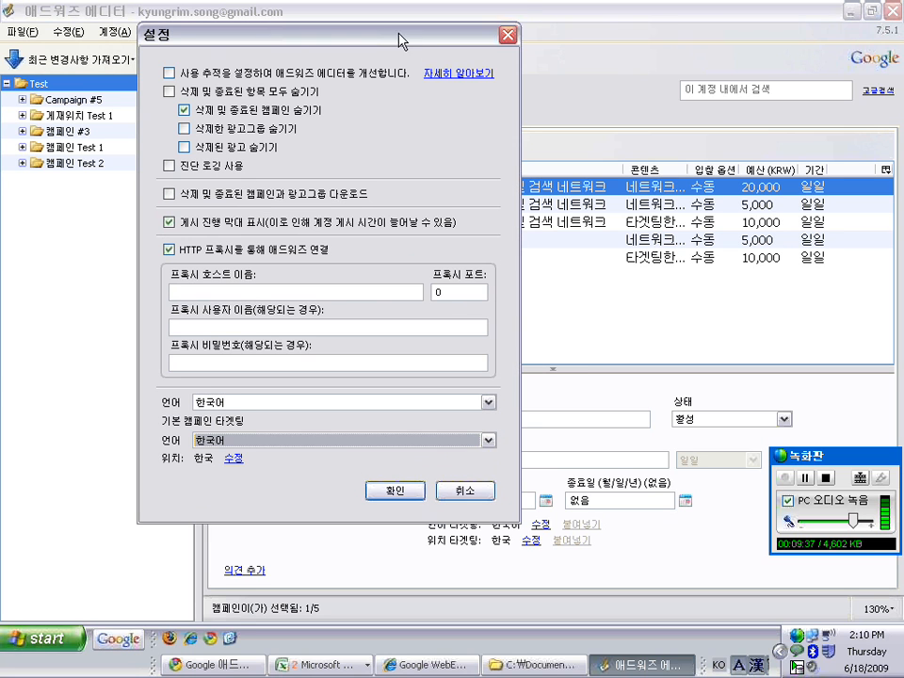
{"action": "left_click", "coordinate": [395, 490]}
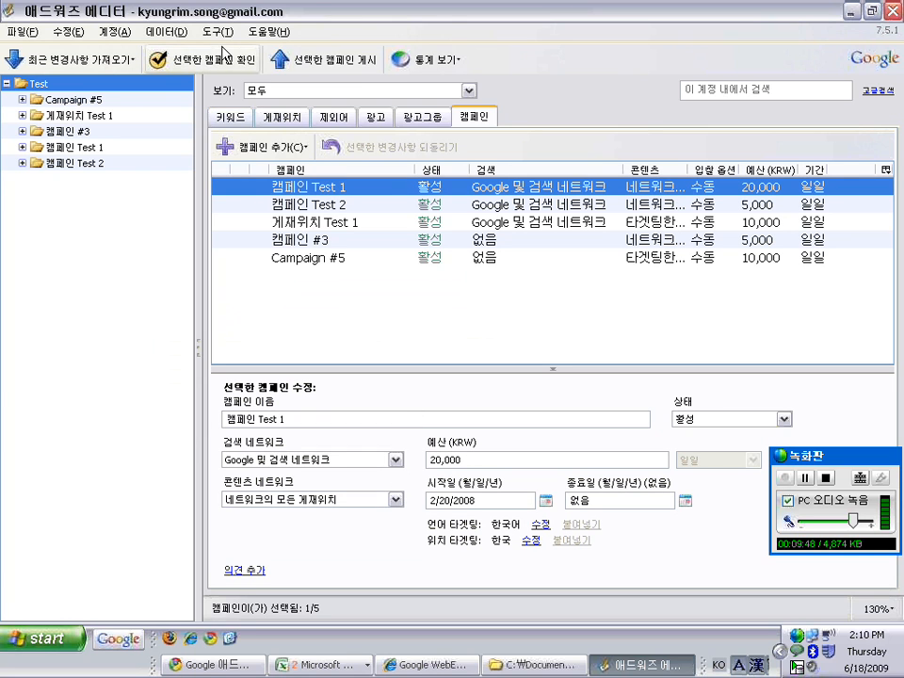
Check 삭제 및 종료된 항목 모두 숨기기 in 설정, apply it, and select 캠페인 Test 1
{"action": "left_click", "coordinate": [219, 31]}
{"action": "left_click", "coordinate": [230, 120]}
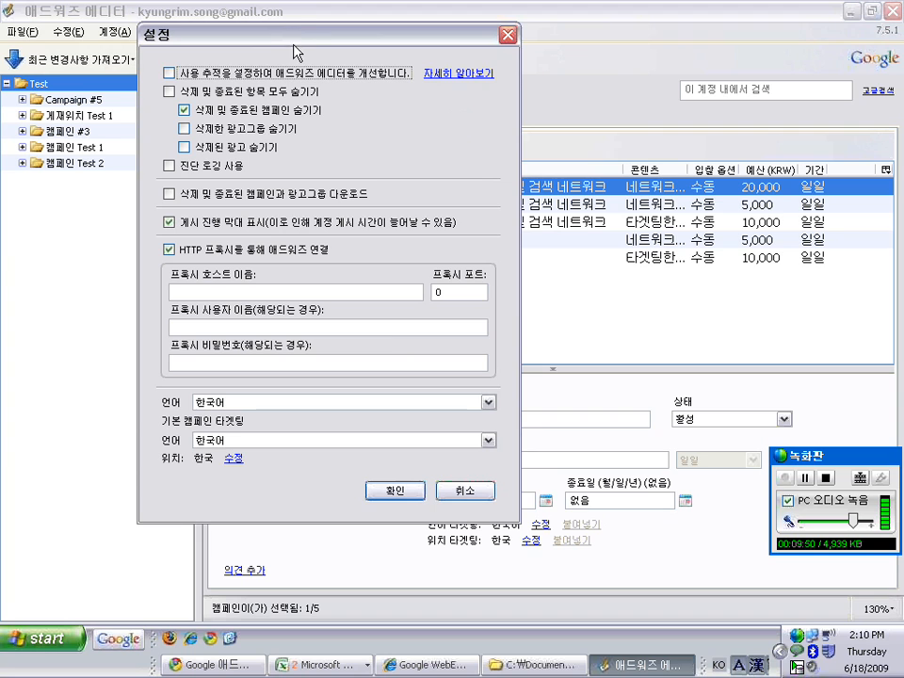
{"action": "mouse_move", "coordinate": [295, 40]}
{"action": "left_mouse_down"}
{"action": "mouse_move", "coordinate": [365, 62]}
{"action": "mouse_move", "coordinate": [286, 60]}
{"action": "left_mouse_up"}
{"action": "left_click", "coordinate": [211, 106]}
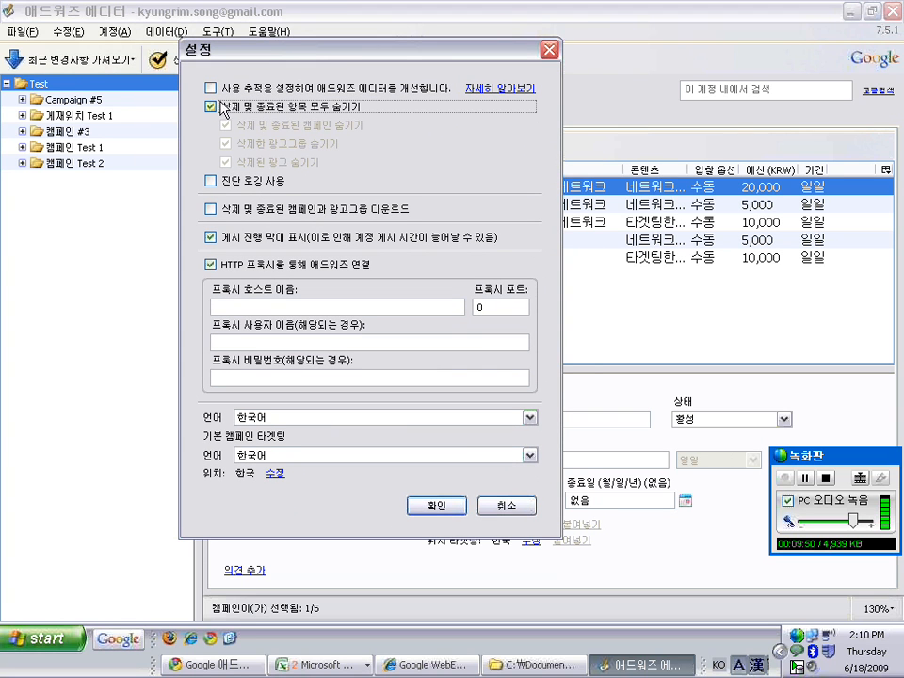
{"action": "left_click", "coordinate": [431, 509]}
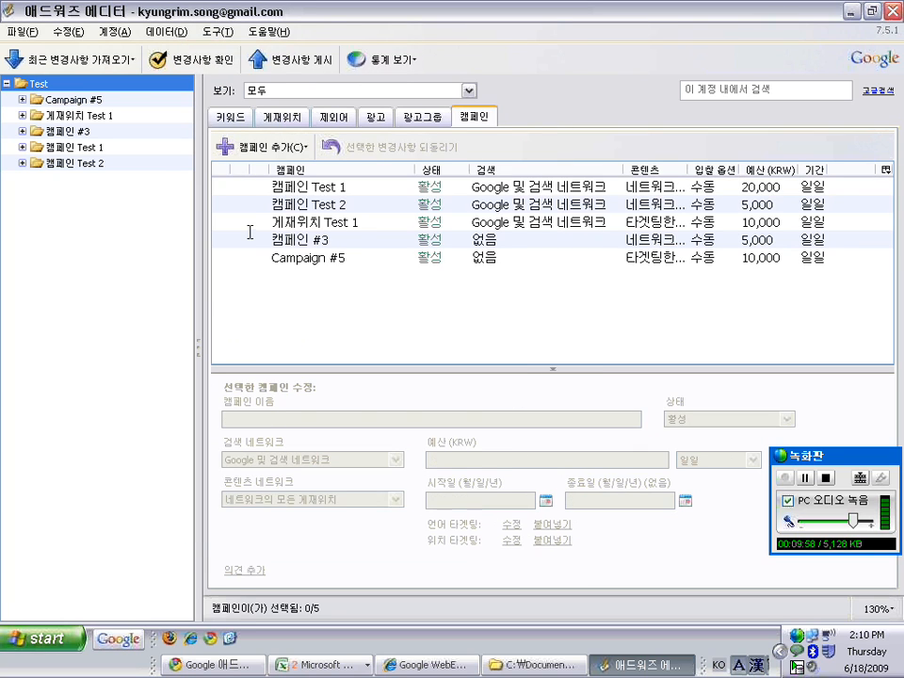
{"action": "left_click", "coordinate": [253, 187]}
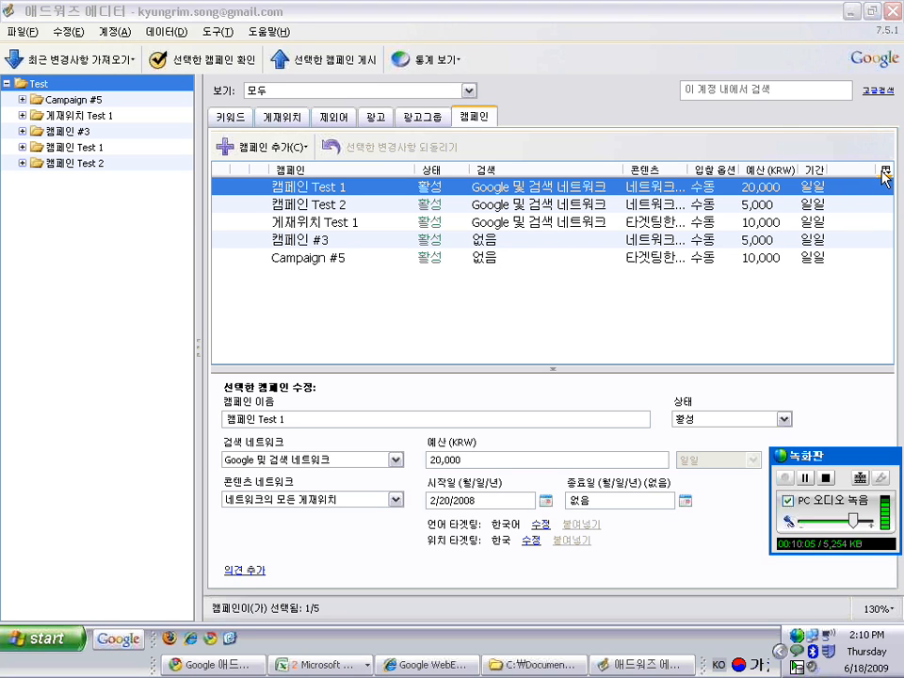
Try the 시작일 and 종료일 columns, then add the 언어 and 위치 columns instead
{"action": "left_click", "coordinate": [886, 171]}
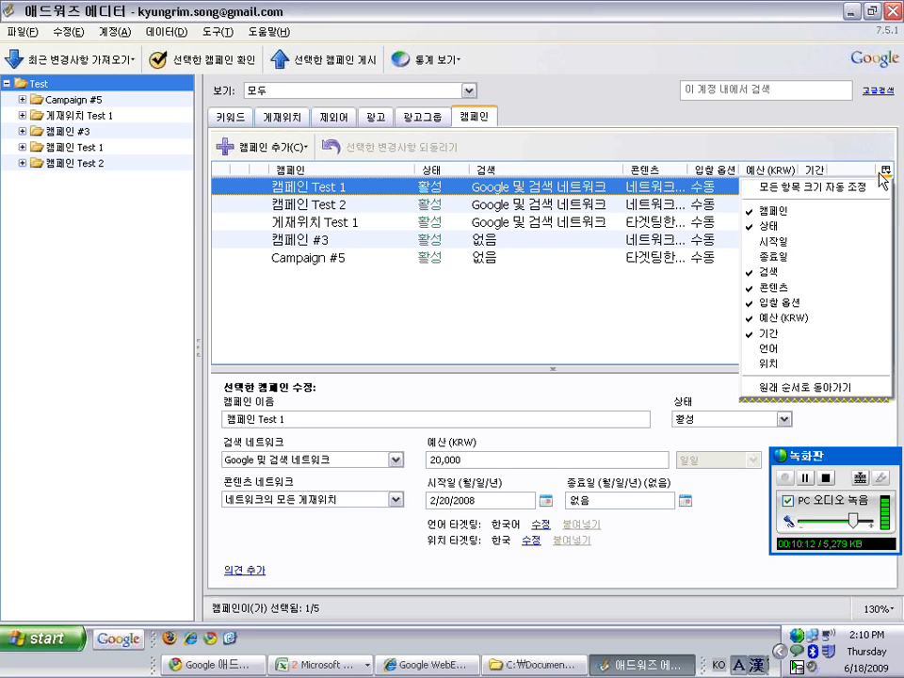
{"action": "left_click", "coordinate": [793, 242]}
{"action": "left_click", "coordinate": [789, 256]}
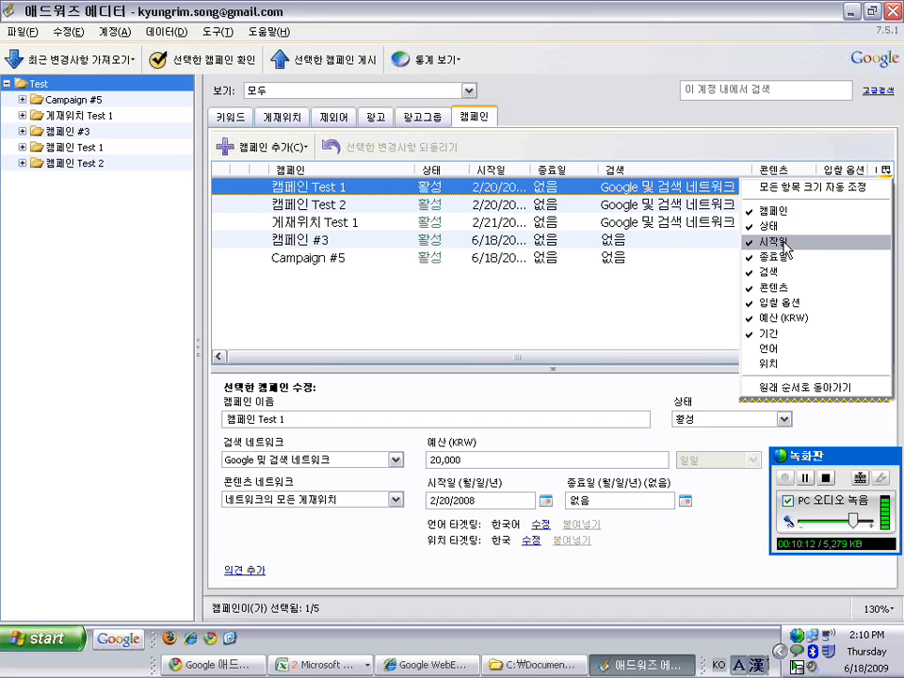
{"action": "left_click", "coordinate": [777, 242]}
{"action": "left_click", "coordinate": [776, 256]}
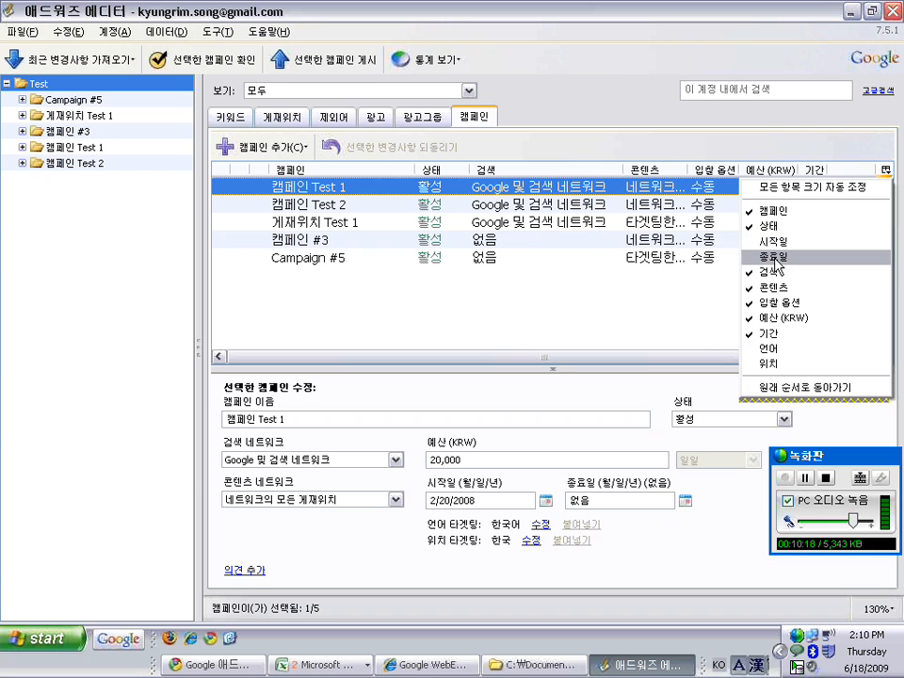
{"action": "left_click", "coordinate": [768, 348]}
{"action": "left_click", "coordinate": [769, 365]}
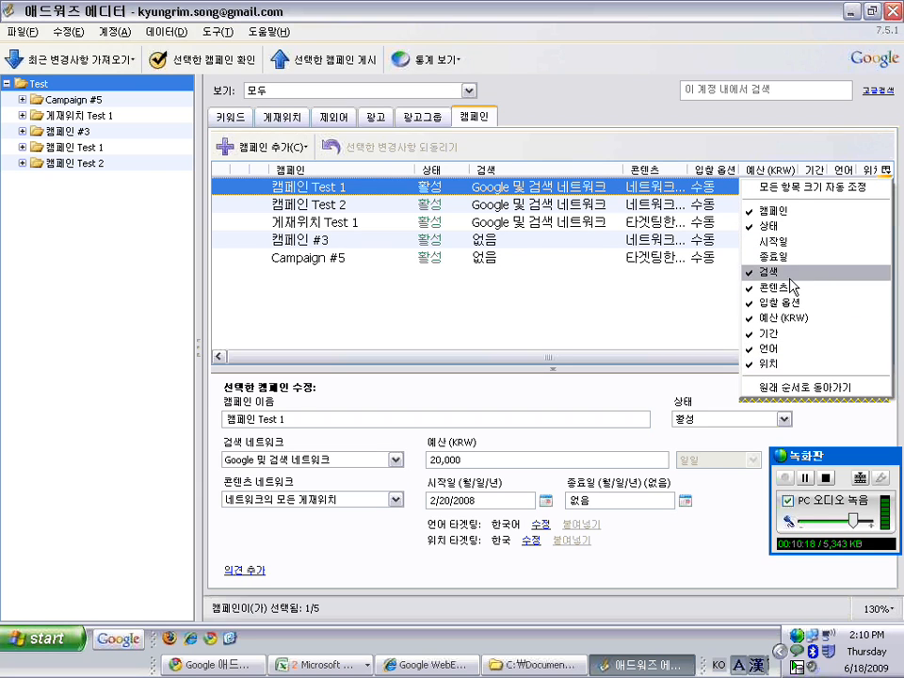
{"action": "left_click", "coordinate": [665, 302]}
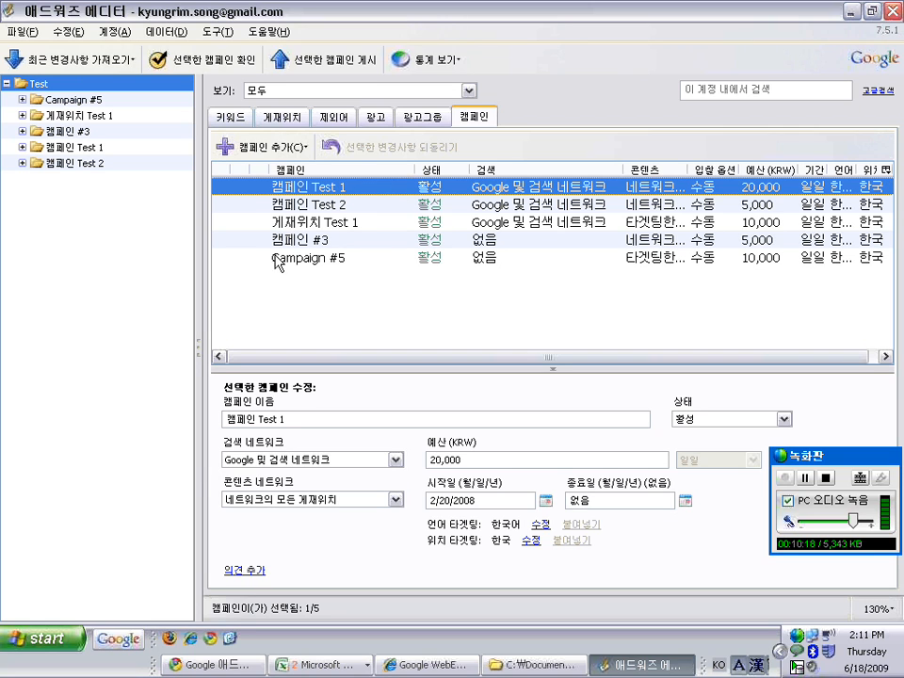
Hide the 위치, 언어 and 기간 columns from the campaign table
{"action": "left_click", "coordinate": [886, 169]}
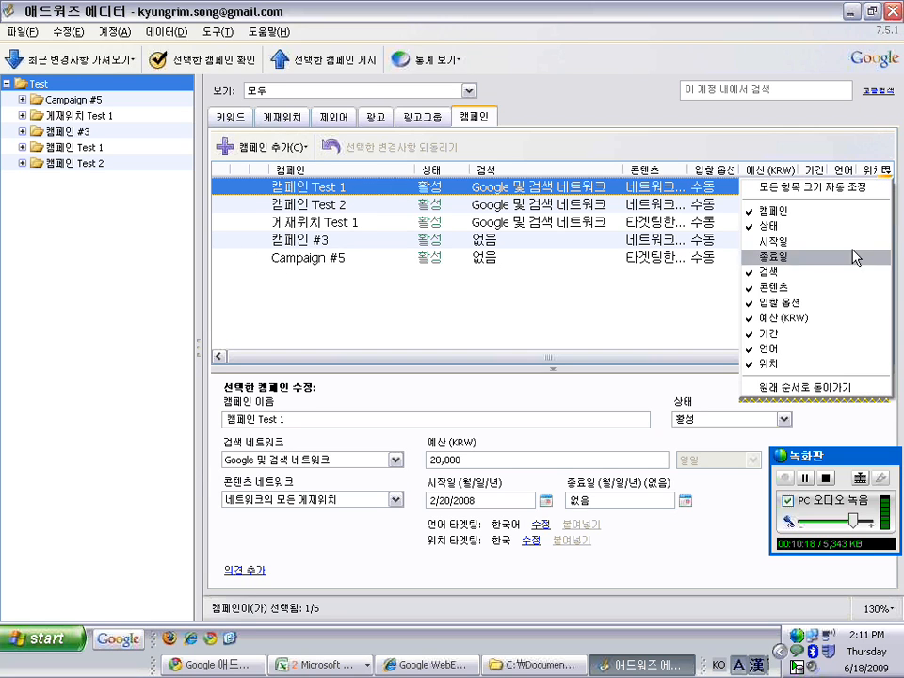
{"action": "left_click", "coordinate": [812, 365]}
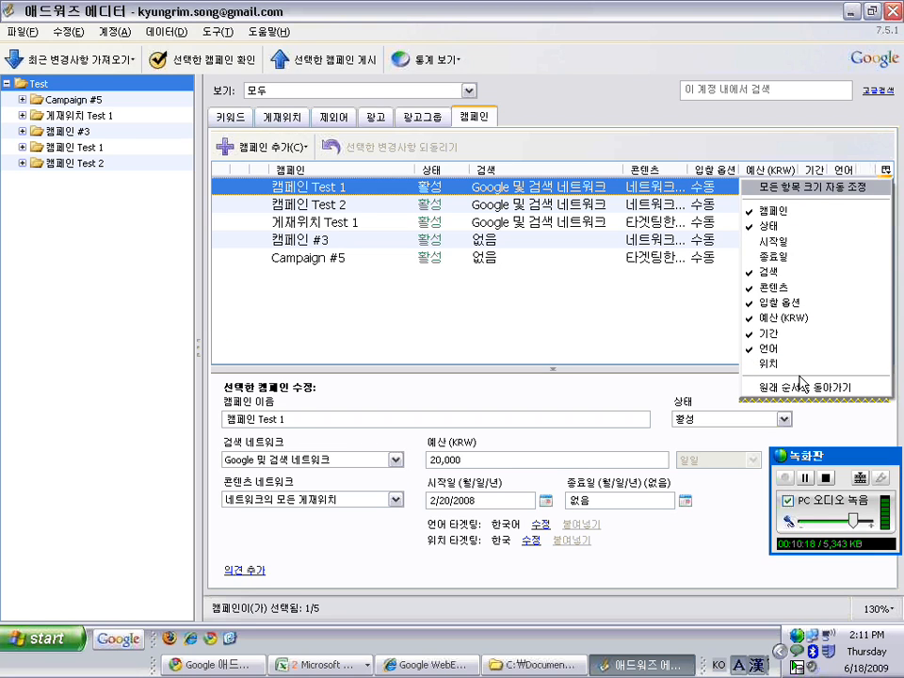
{"action": "left_click", "coordinate": [789, 348]}
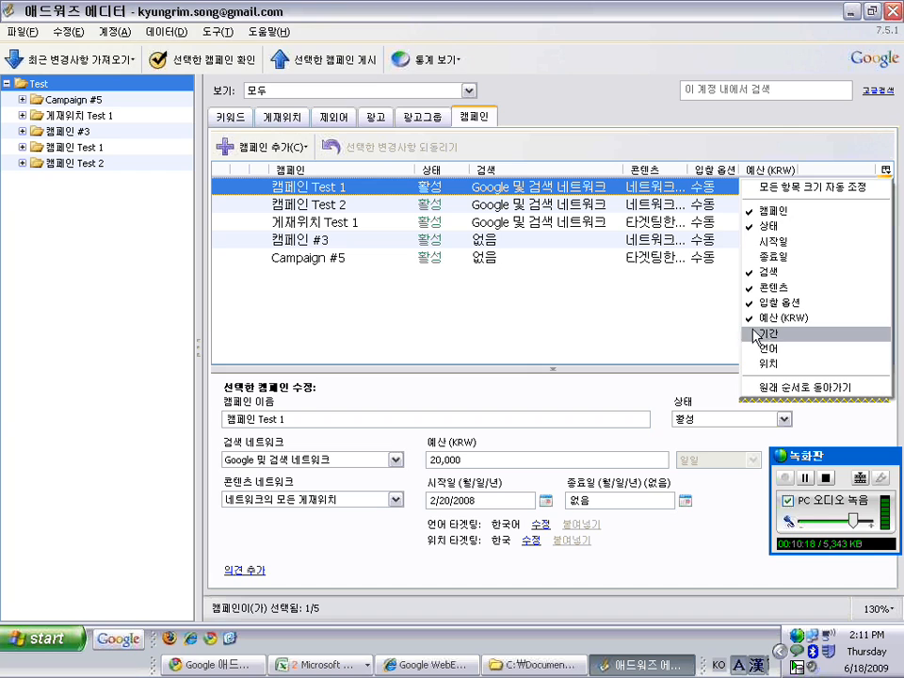
{"action": "left_click", "coordinate": [771, 334]}
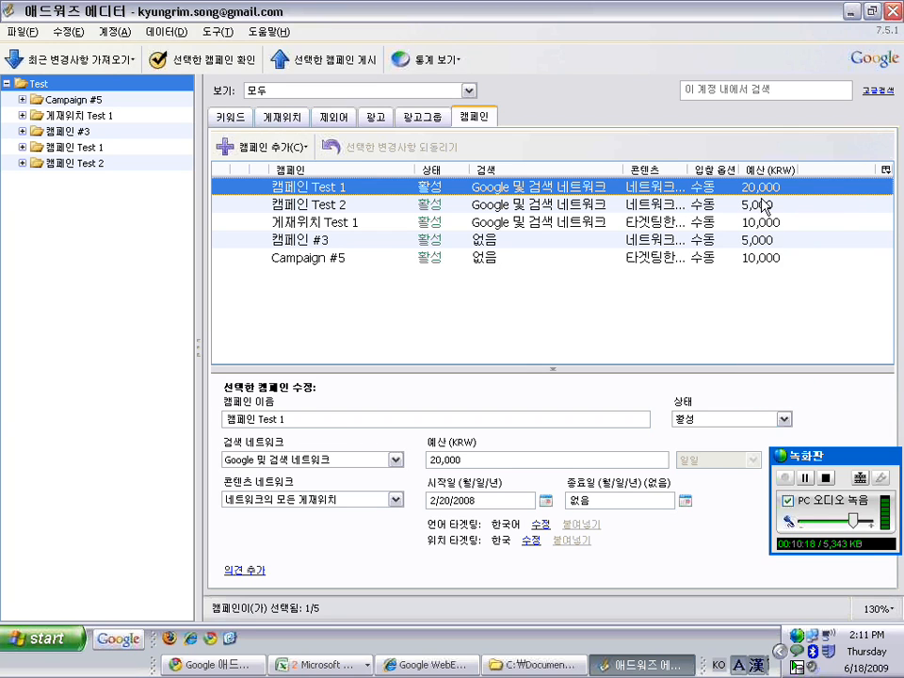
Hide the 입찰 옵션 column while keeping 콘텐츠, then restore the editor window size
{"action": "left_click", "coordinate": [883, 171]}
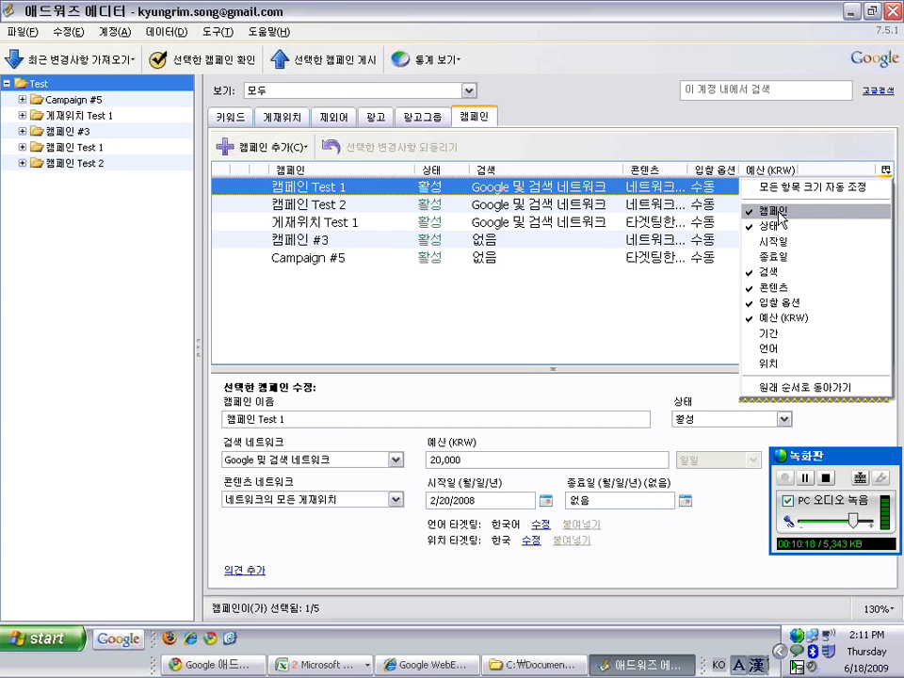
{"action": "left_click", "coordinate": [788, 287]}
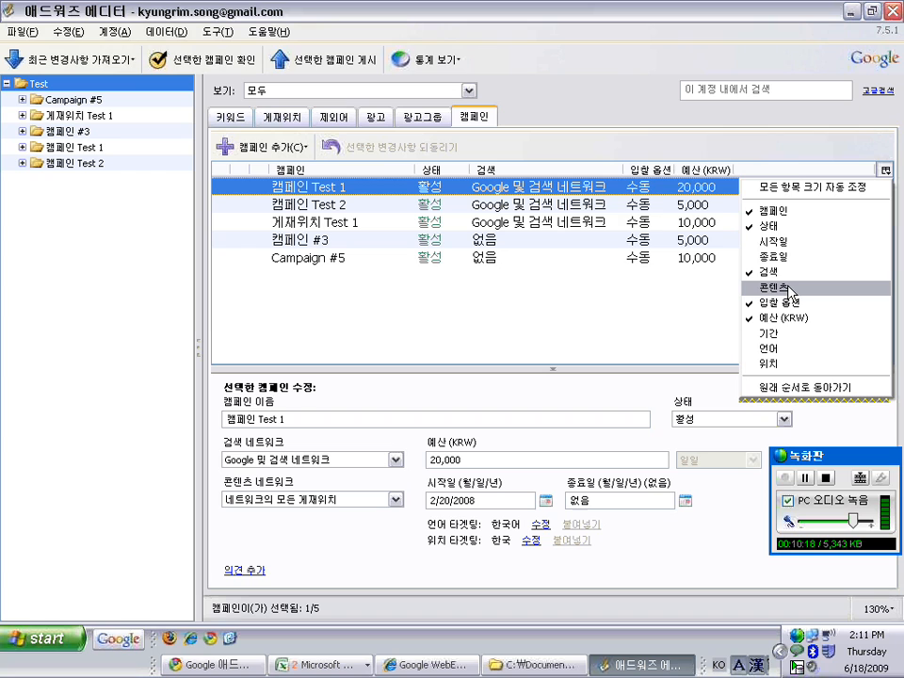
{"action": "left_click", "coordinate": [790, 289]}
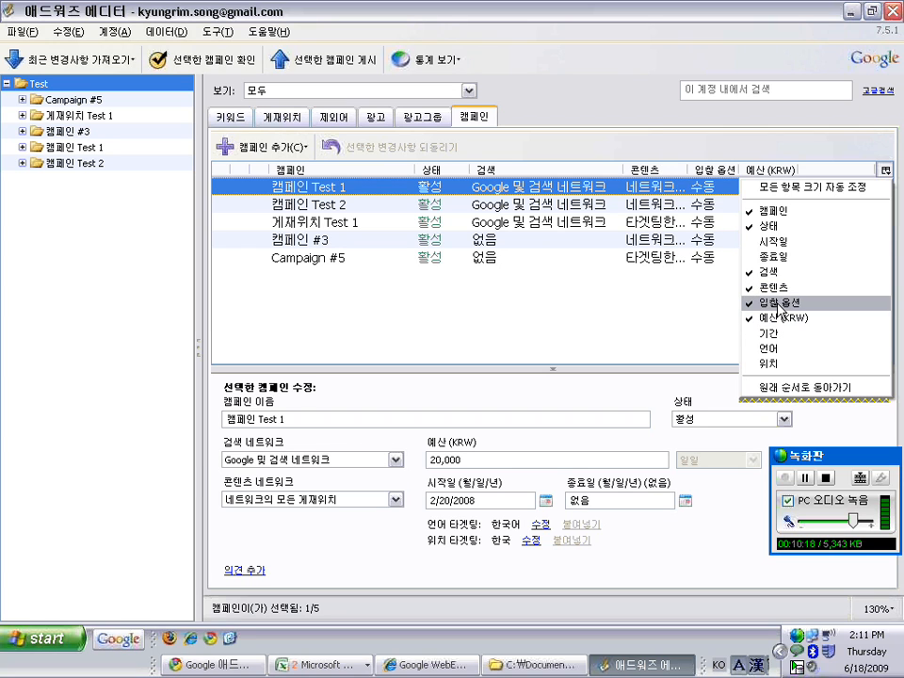
{"action": "left_click", "coordinate": [780, 302]}
{"action": "left_click", "coordinate": [692, 323]}
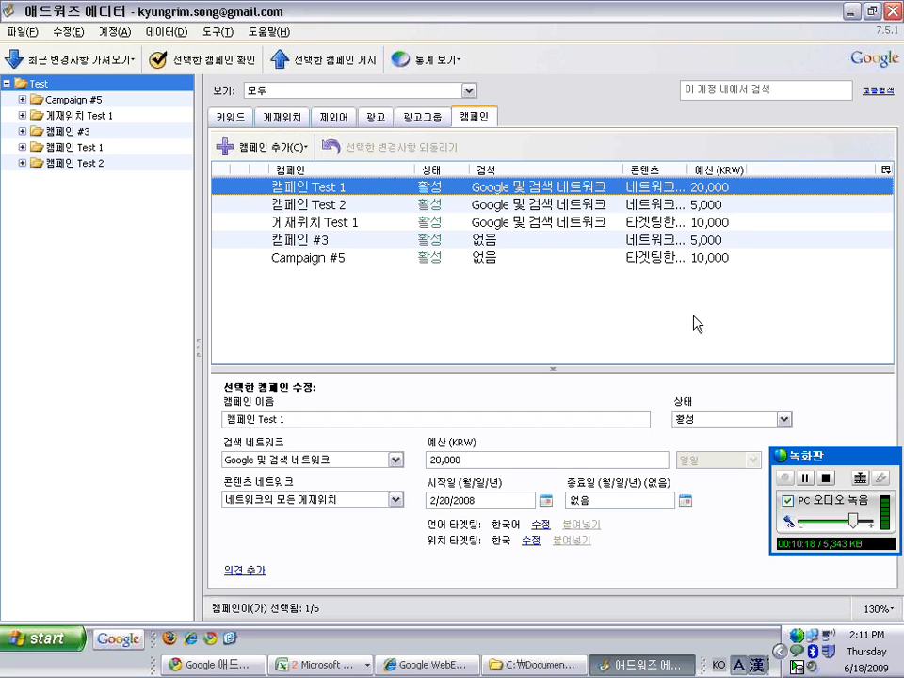
{"action": "left_click", "coordinate": [884, 170]}
{"action": "left_click", "coordinate": [805, 303]}
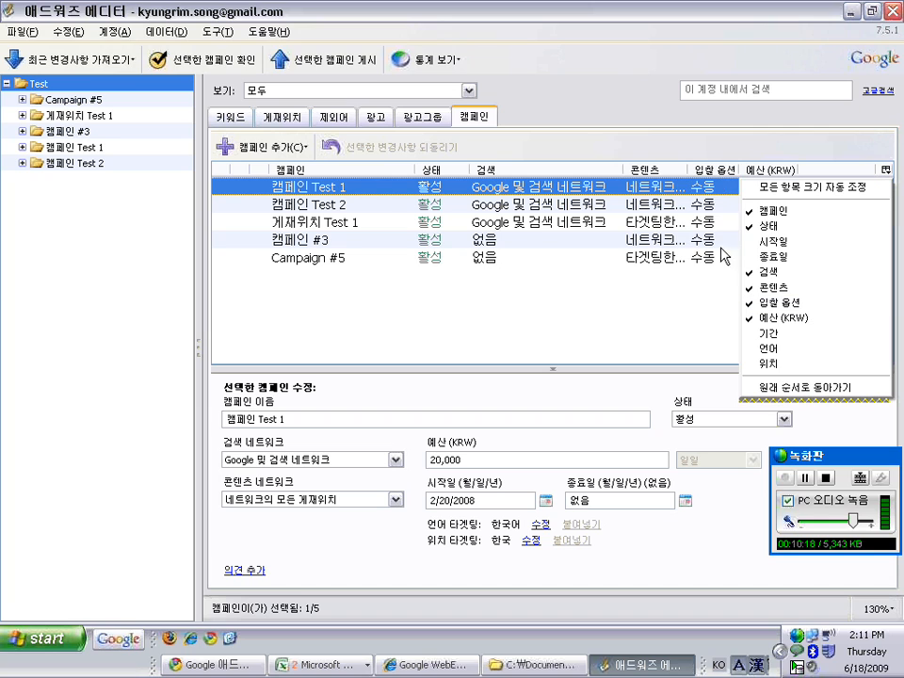
{"action": "left_click", "coordinate": [777, 303]}
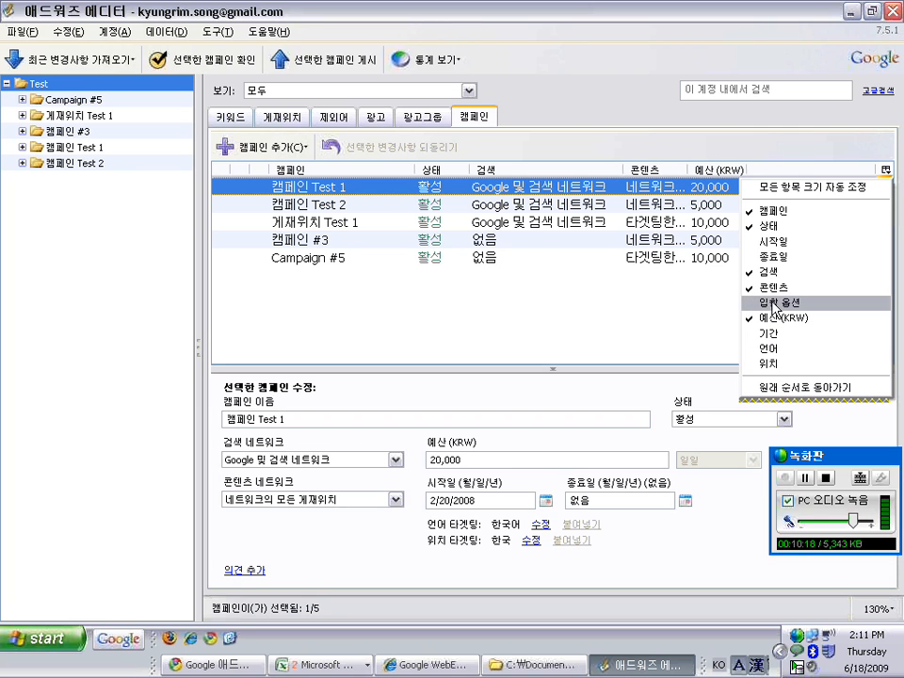
{"action": "left_click", "coordinate": [882, 171]}
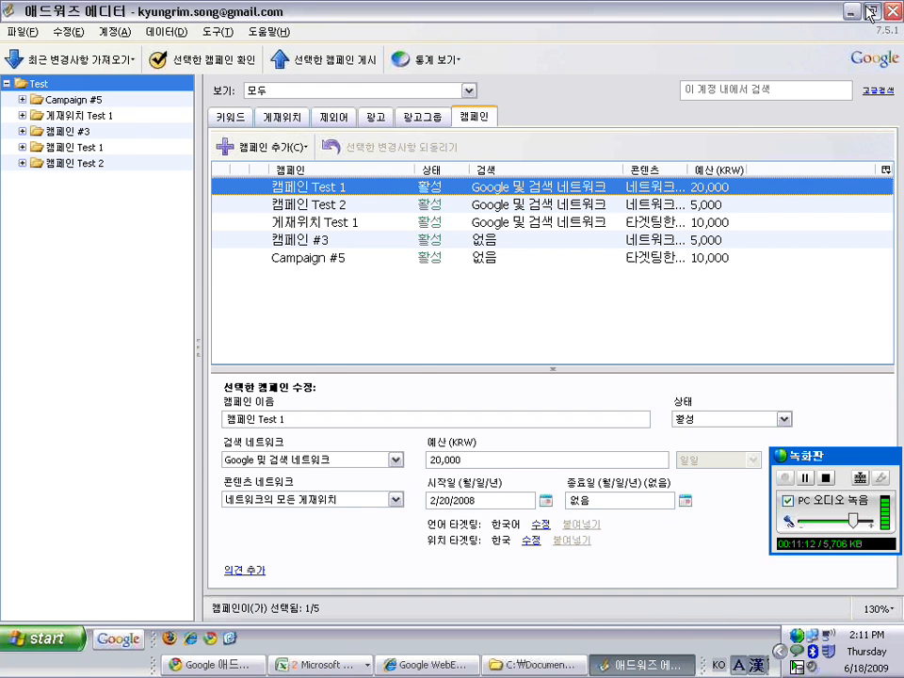
{"action": "double_click", "coordinate": [652, 9]}
Move the editor window up, zoom to 70% and select Campaign #5 in the tree
{"action": "left_click_drag", "start_coordinate": [688, 106], "coordinate": [673, 0]}
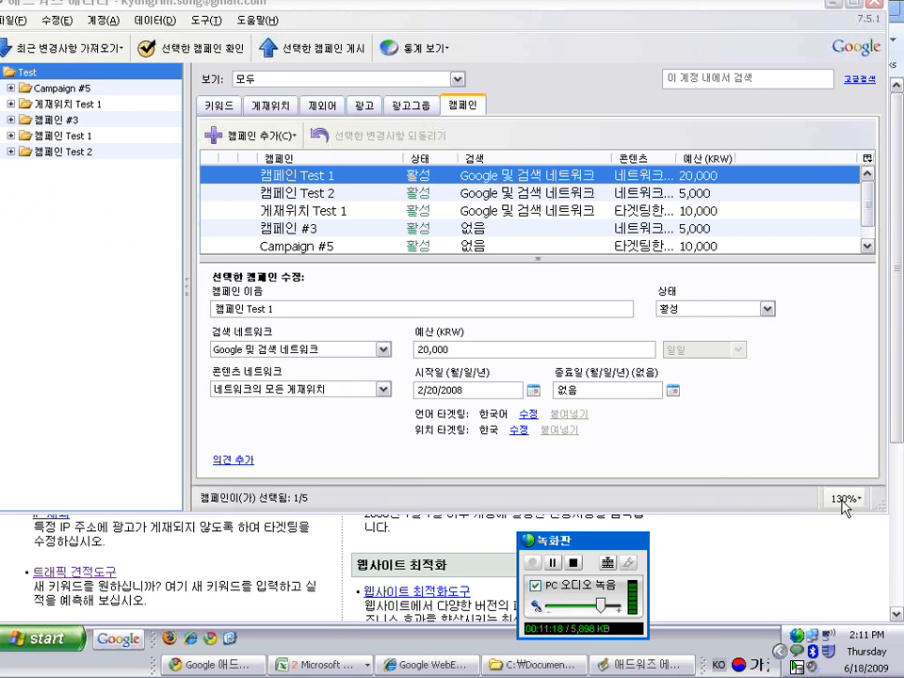
{"action": "left_click", "coordinate": [843, 499]}
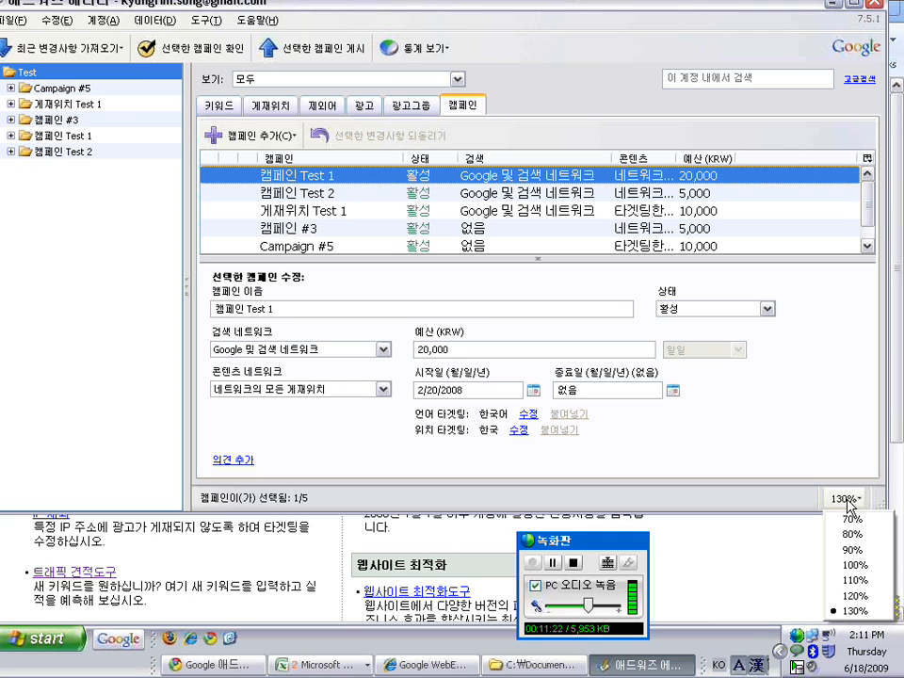
{"action": "left_click", "coordinate": [852, 519]}
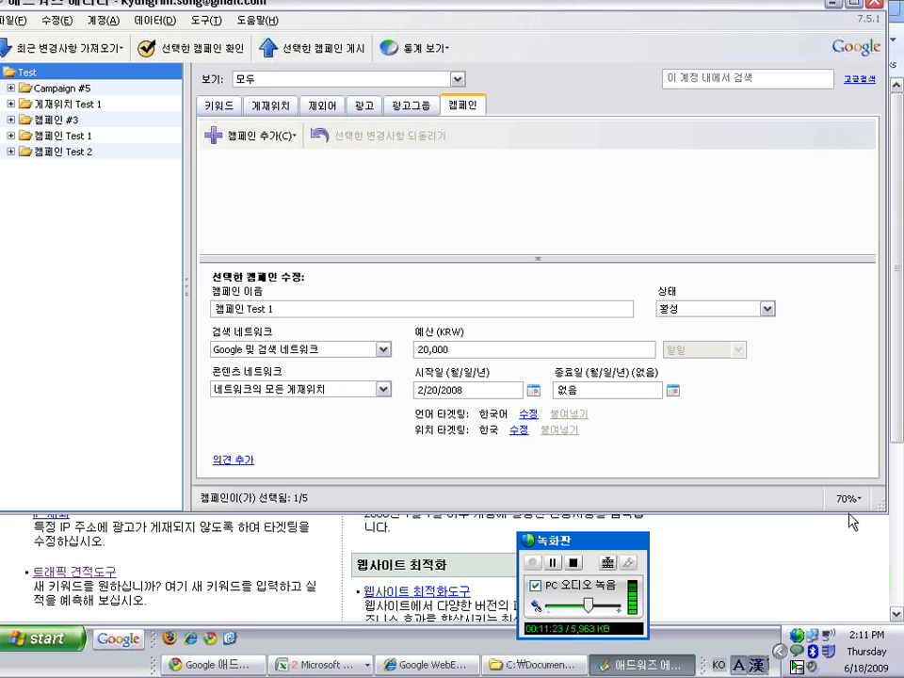
{"action": "left_click", "coordinate": [77, 90]}
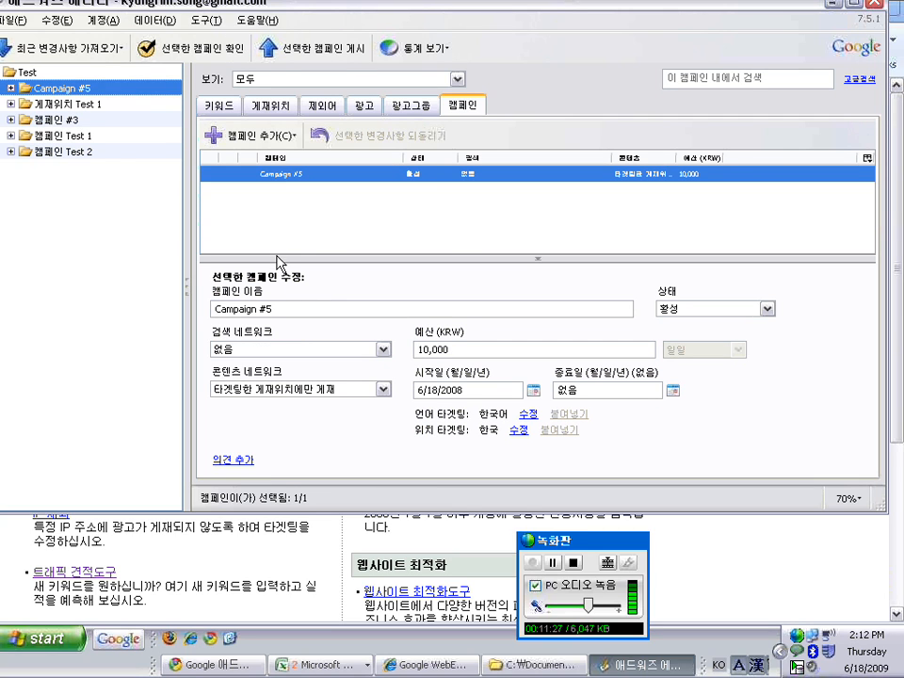
Return the zoom to 130%, bring back the settings panel and maximize the window
{"action": "left_click", "coordinate": [537, 259]}
{"action": "left_click", "coordinate": [846, 499]}
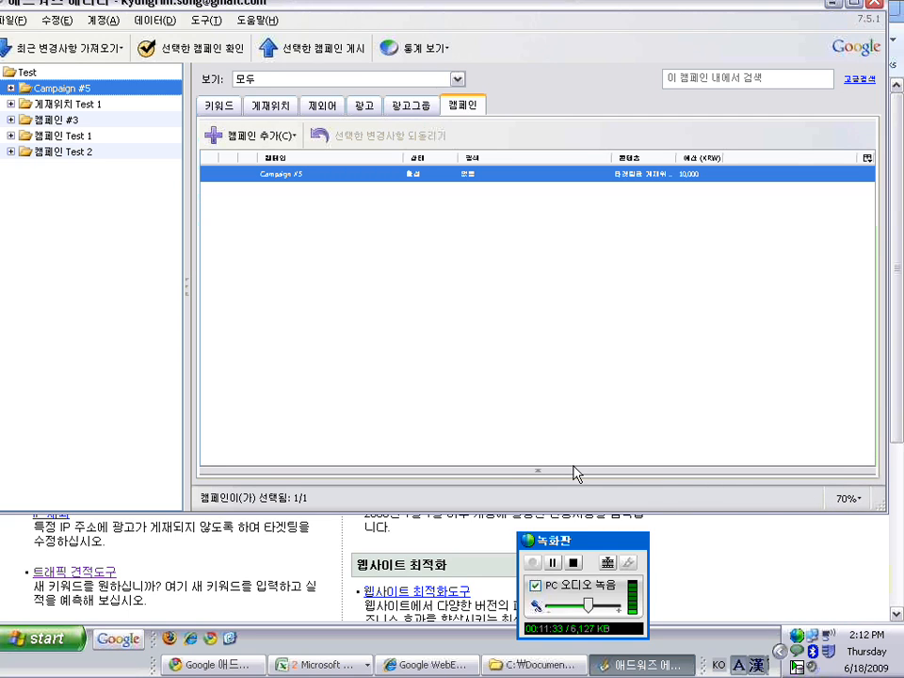
{"action": "left_click", "coordinate": [861, 610]}
{"action": "left_click", "coordinate": [539, 470]}
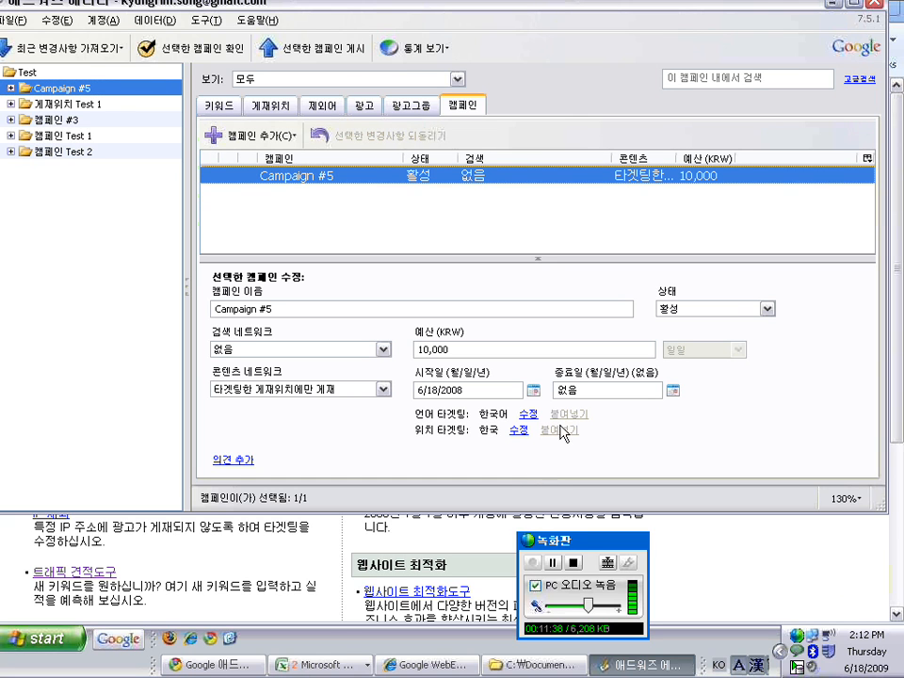
{"action": "left_click", "coordinate": [853, 3]}
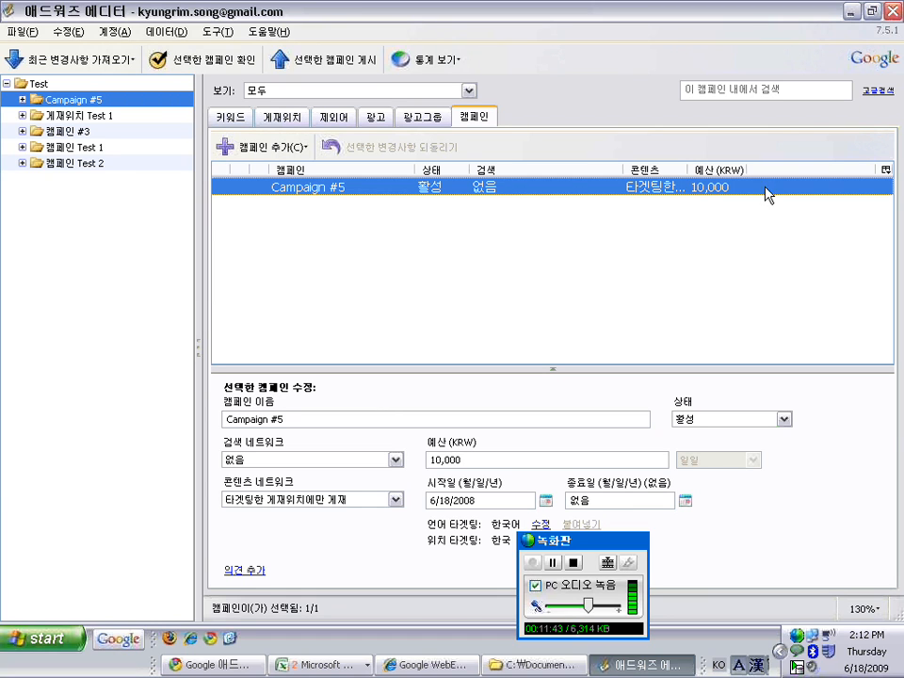
Show the download options under the 최근 변경사항 가져오기 dropdown
{"action": "left_click", "coordinate": [818, 645]}
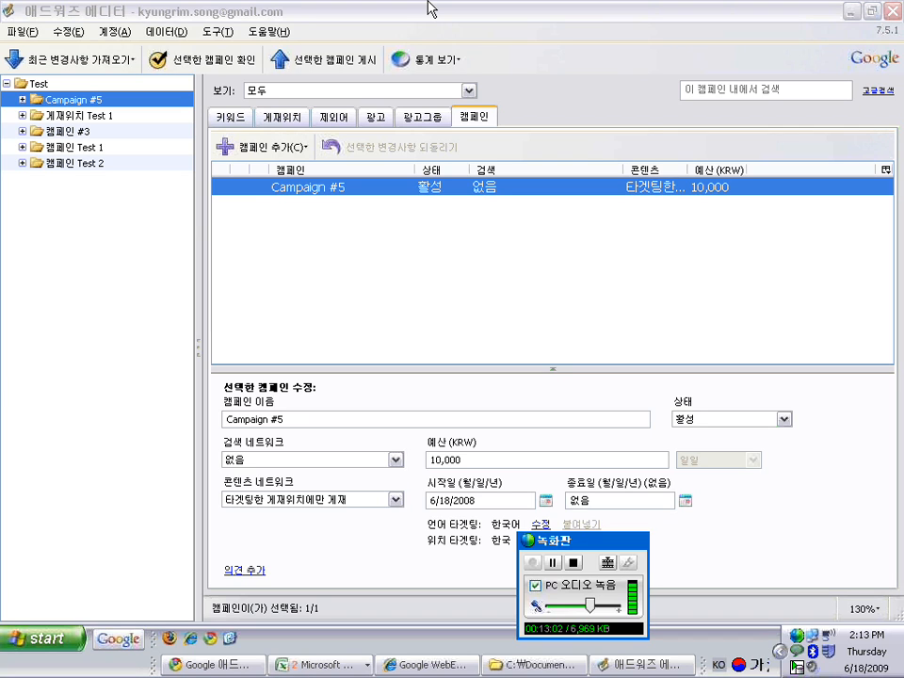
{"action": "left_click", "coordinate": [127, 61]}
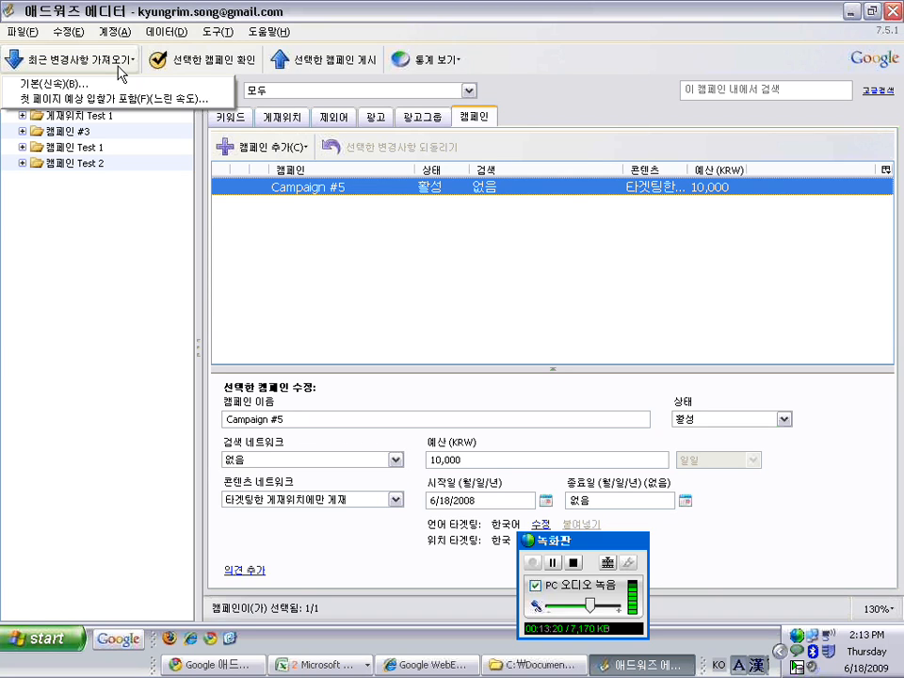
Download recent changes in 기본(신속) mode and browse Campaign #5's 게재위치 ad group
{"action": "left_click", "coordinate": [121, 90]}
{"action": "left_click", "coordinate": [58, 150]}
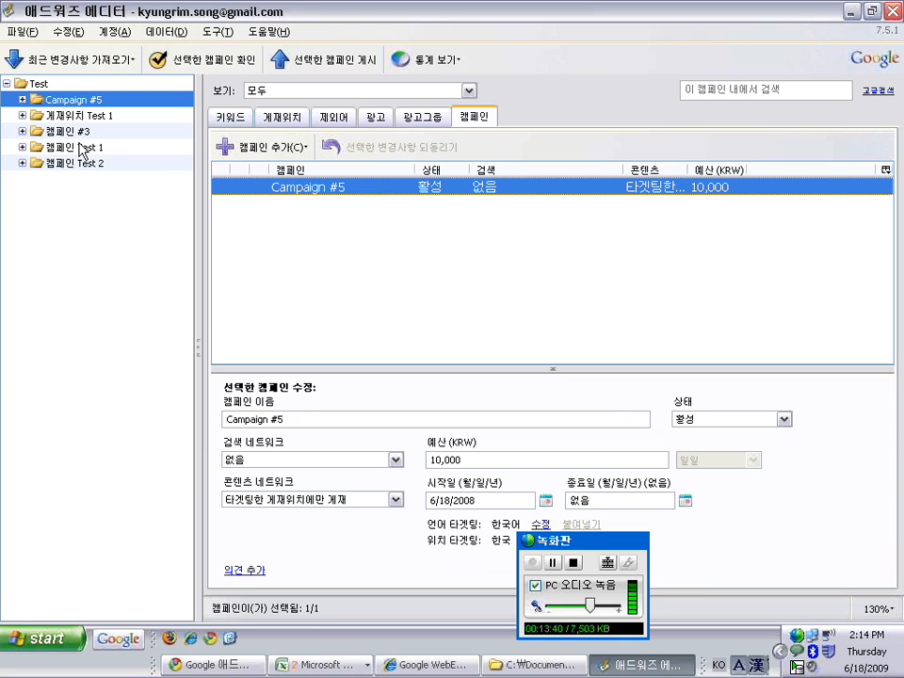
{"action": "left_click", "coordinate": [22, 99]}
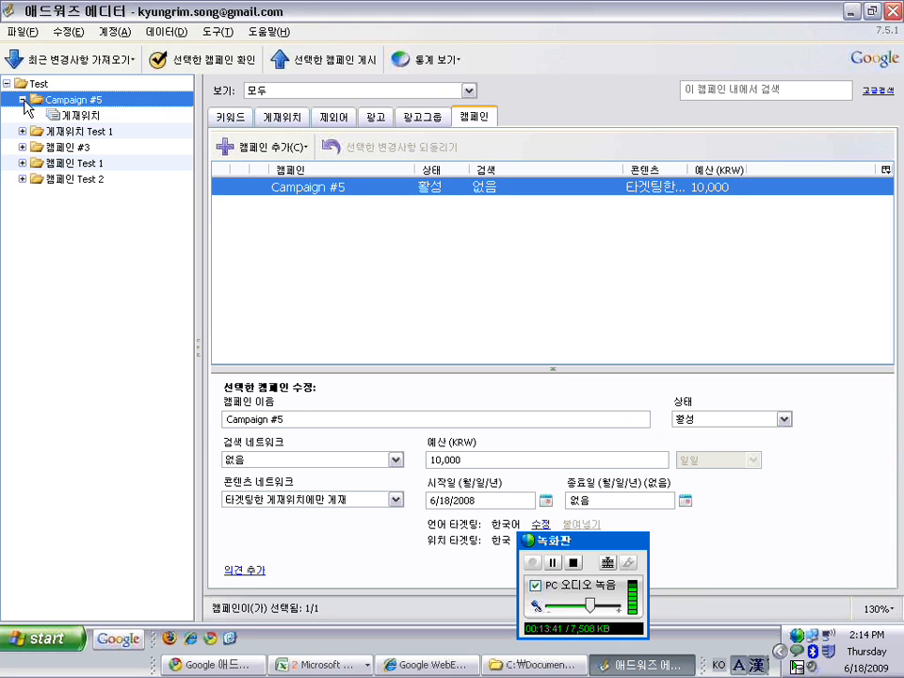
{"action": "left_click", "coordinate": [66, 115]}
{"action": "left_click", "coordinate": [19, 96]}
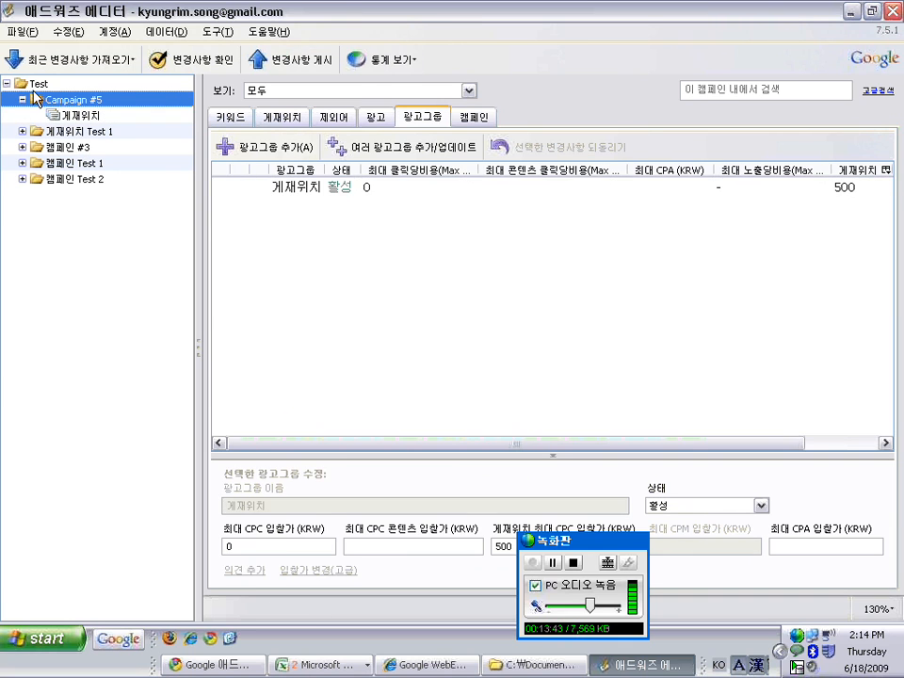
{"action": "left_click", "coordinate": [22, 99]}
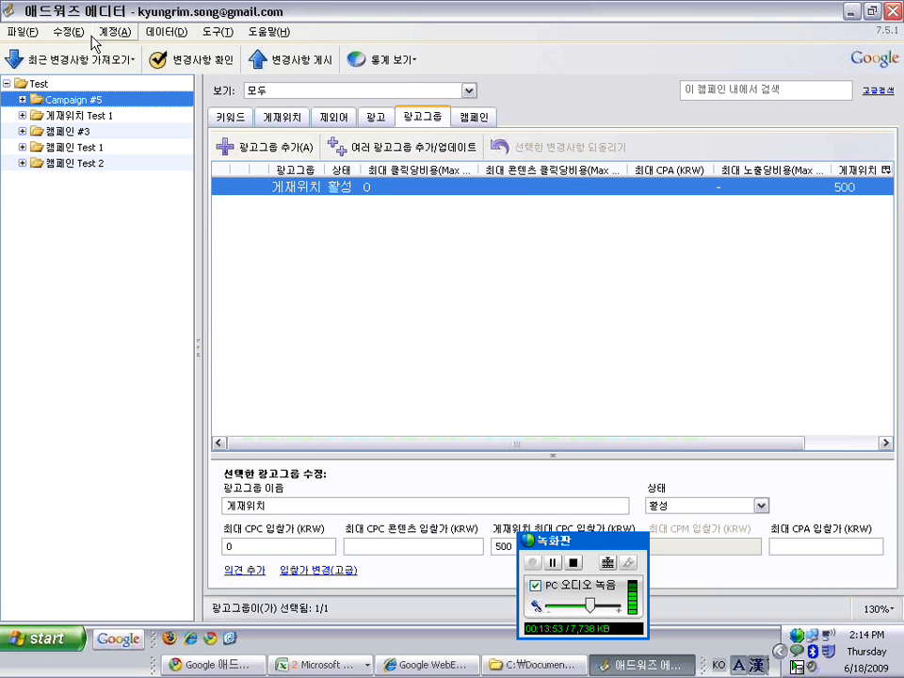
List all account ad groups, open 'the two' and start erasing its name
{"action": "left_click", "coordinate": [36, 84]}
{"action": "left_click", "coordinate": [335, 188]}
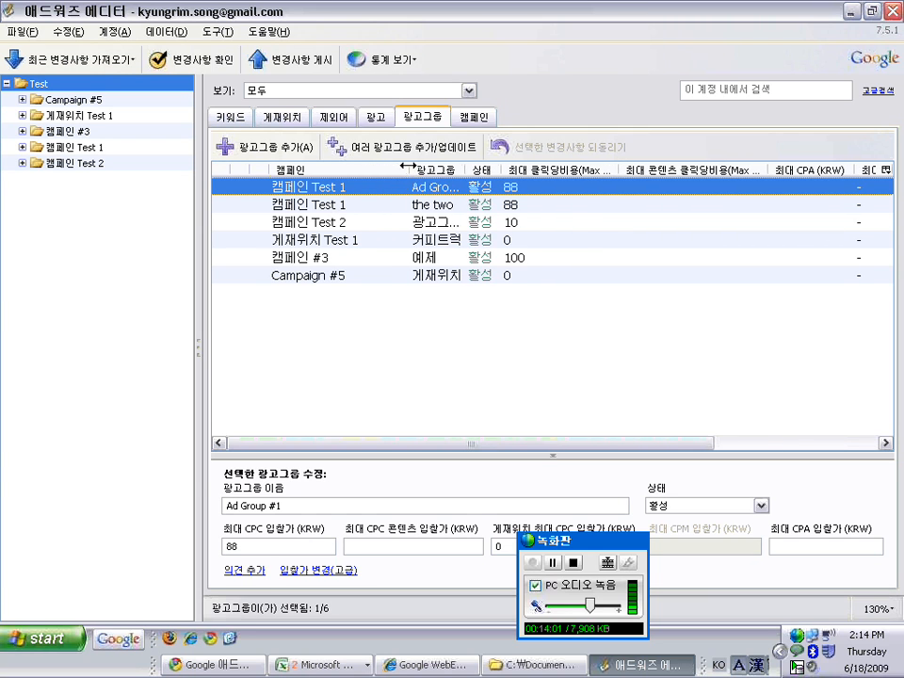
{"action": "left_click", "coordinate": [358, 206]}
{"action": "double_click", "coordinate": [359, 207]}
{"action": "left_click", "coordinate": [275, 506]}
{"action": "key", "text": "BackSpace"}
{"action": "key", "text": "BackSpace"}
{"action": "key", "text": "BackSpace"}
{"action": "key", "text": "BackSpace"}
{"action": "key", "text": "BackSpace"}
{"action": "key", "text": "BackSpace"}
{"action": "key", "text": "BackSpace"}
{"action": "key", "text": "BackSpace"}
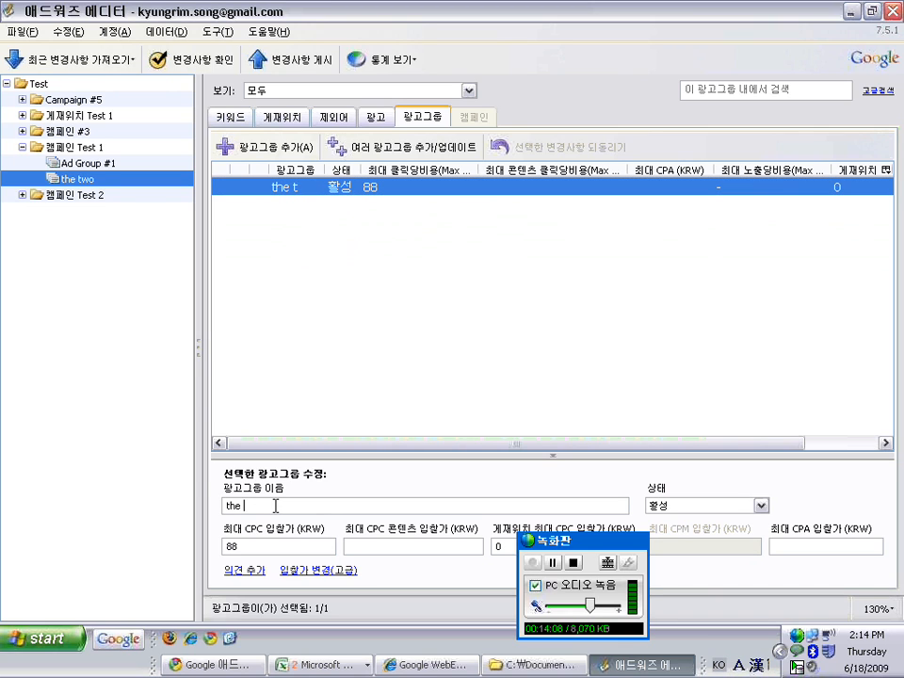
Rename the ad group to '제 삼 광고그룹' and return to the account-wide ad group list
{"action": "type", "text": "제 삼 광고그룹"}
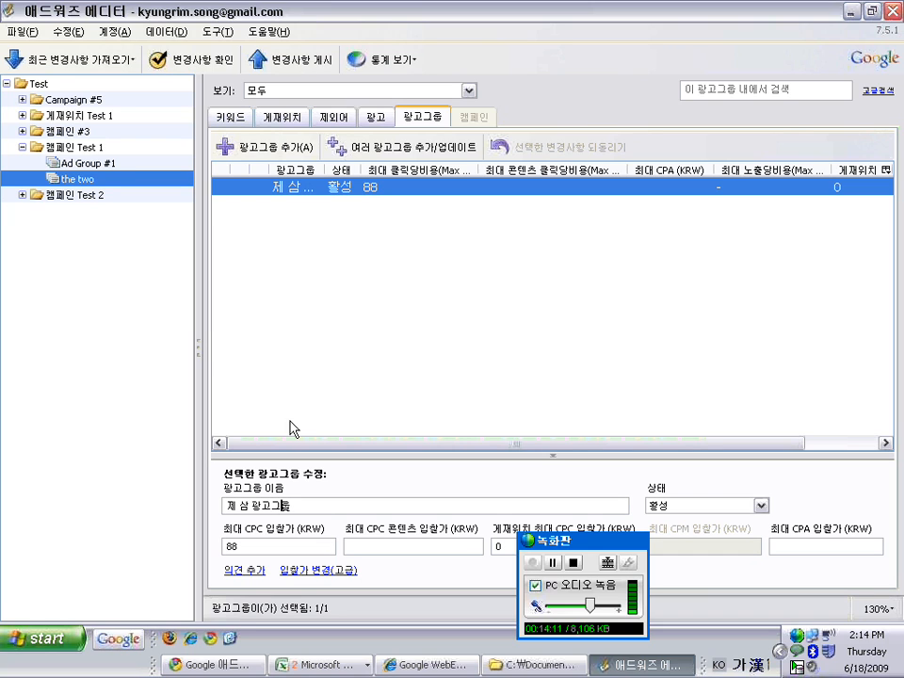
{"action": "left_click", "coordinate": [301, 381]}
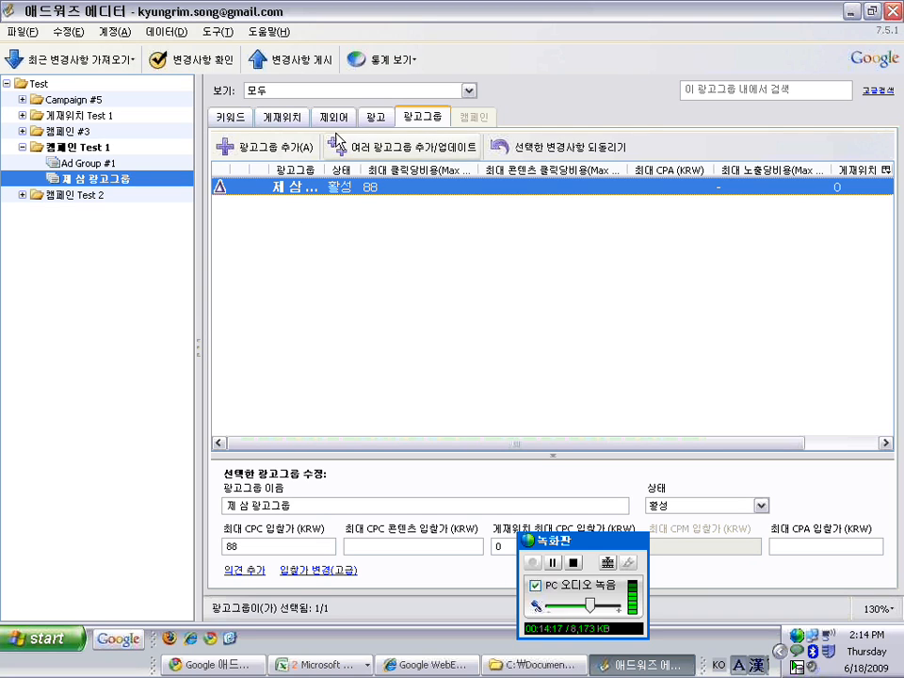
{"action": "left_click", "coordinate": [39, 86]}
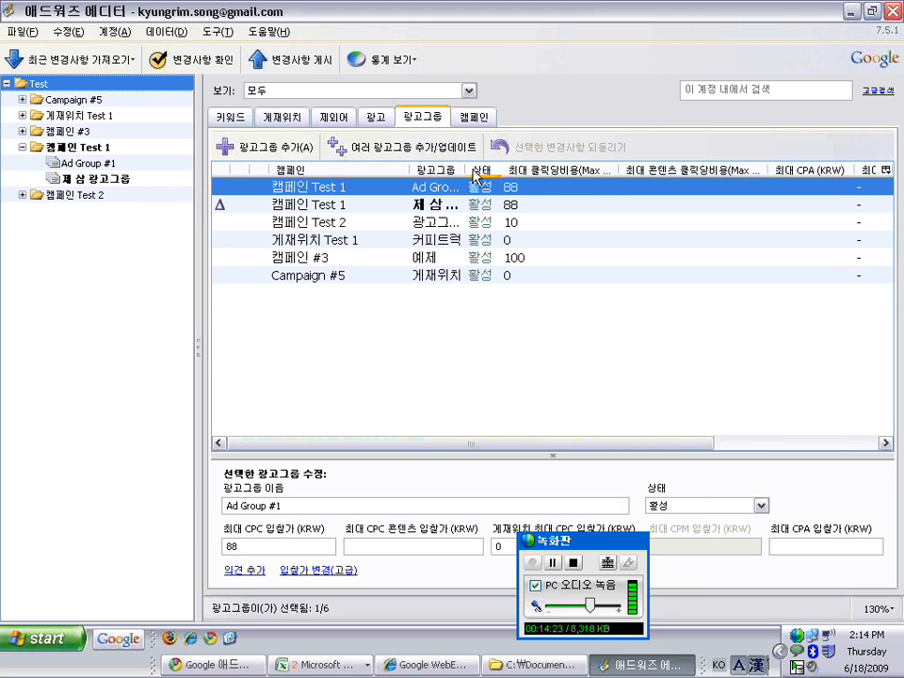
Widen the ad group column and show 제 삼 광고그룹's details with its 88 KRW max CPC
{"action": "left_click_drag", "start_coordinate": [468, 169], "coordinate": [553, 164]}
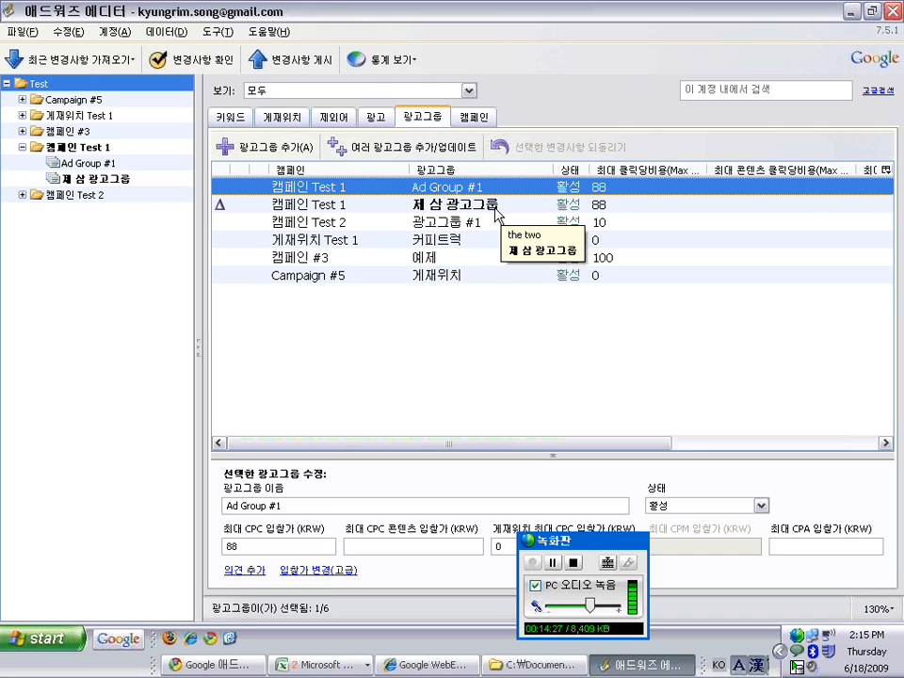
{"action": "left_click", "coordinate": [440, 205]}
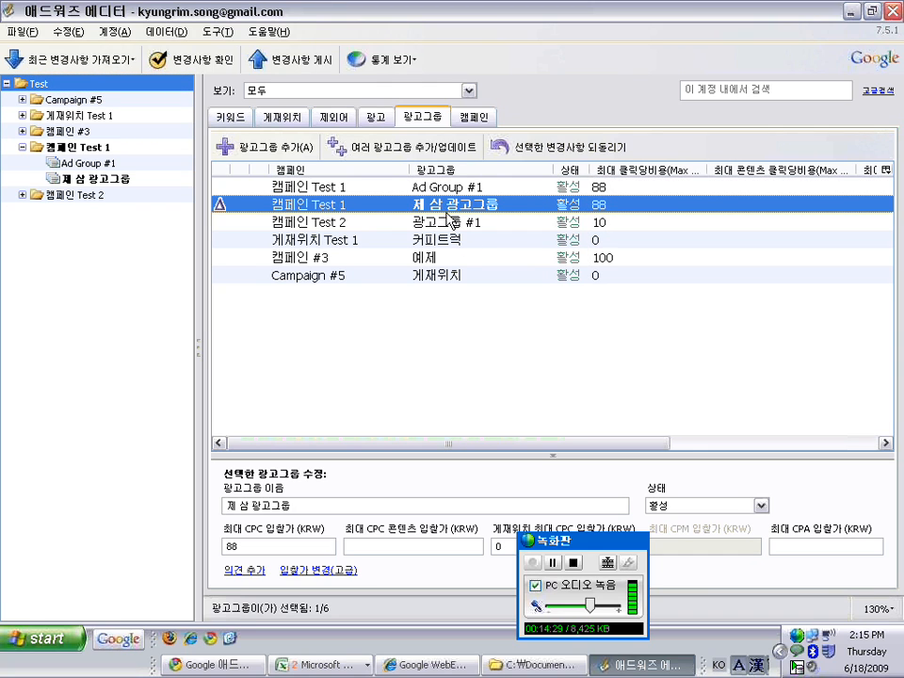
{"action": "left_click", "coordinate": [482, 223]}
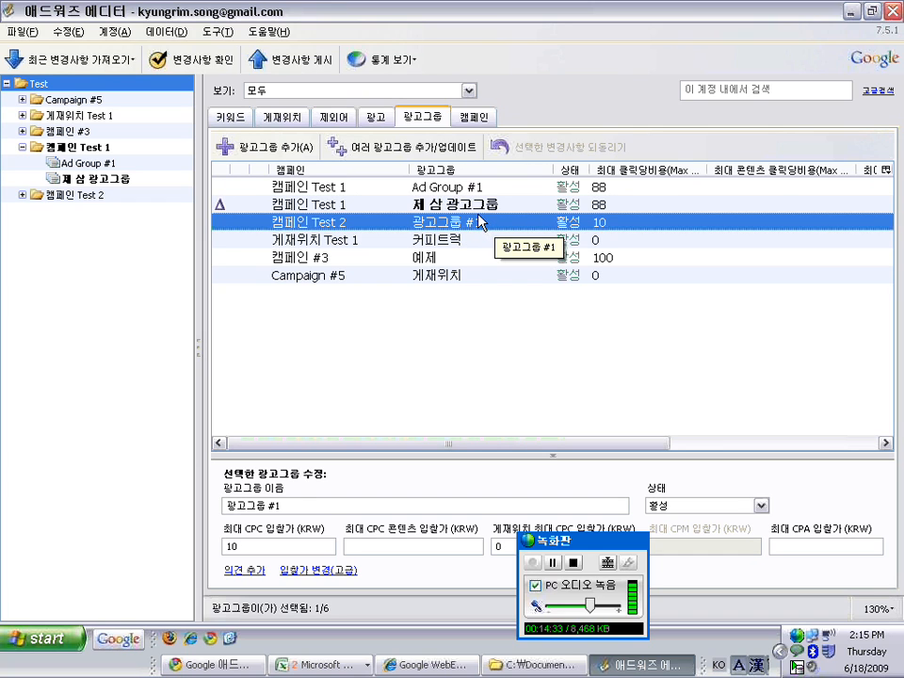
{"action": "left_click", "coordinate": [499, 205]}
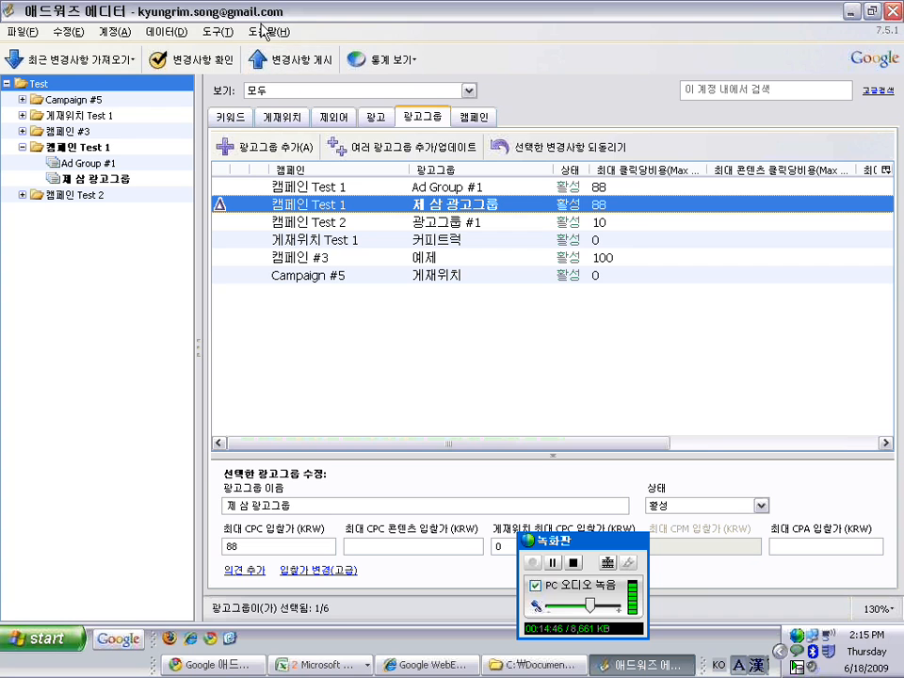
Post the 제 삼 광고그룹 change to AdWords with 변경사항 게시, then close the results
{"action": "left_click", "coordinate": [258, 62]}
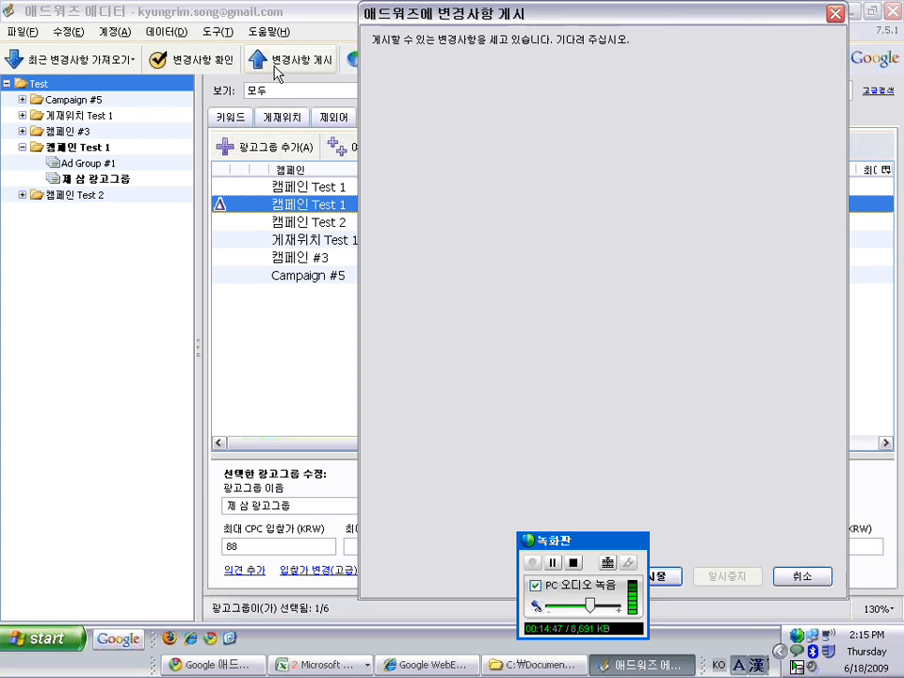
{"action": "left_click_drag", "start_coordinate": [439, 20], "coordinate": [153, 15]}
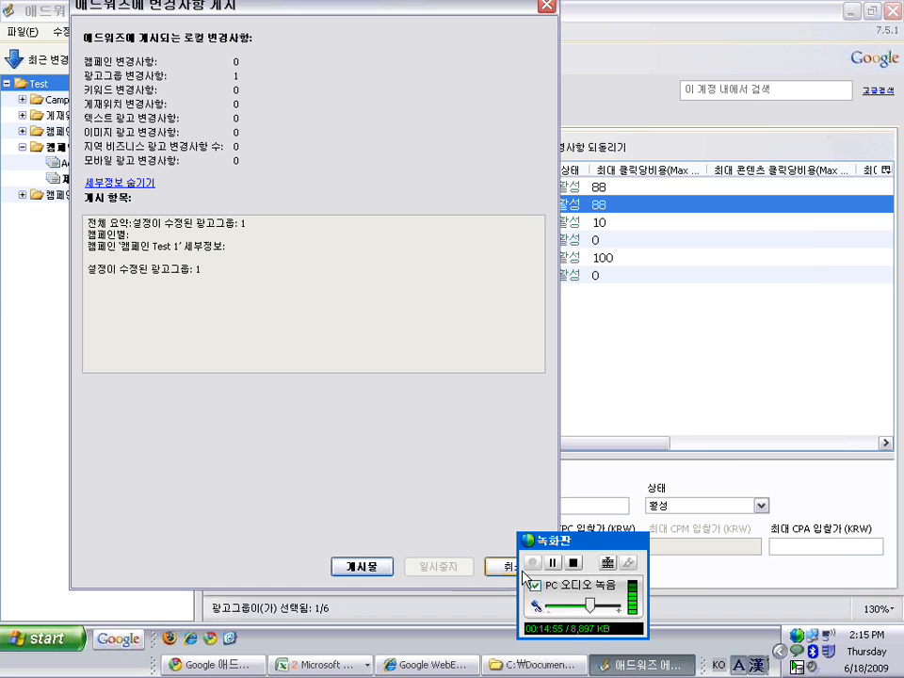
{"action": "left_click", "coordinate": [363, 567]}
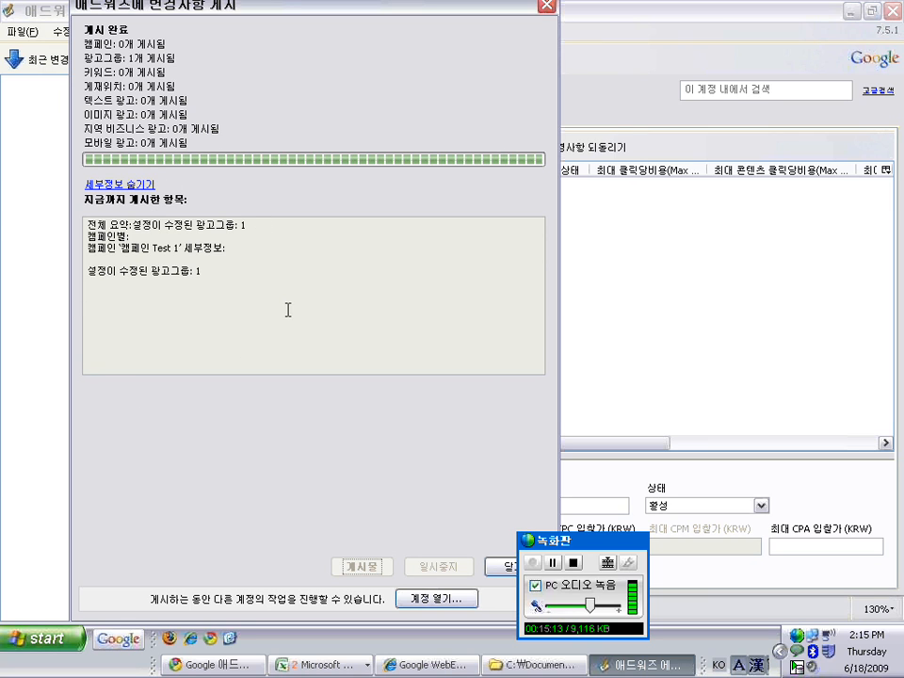
{"action": "left_click_drag", "start_coordinate": [383, 8], "coordinate": [343, 9]}
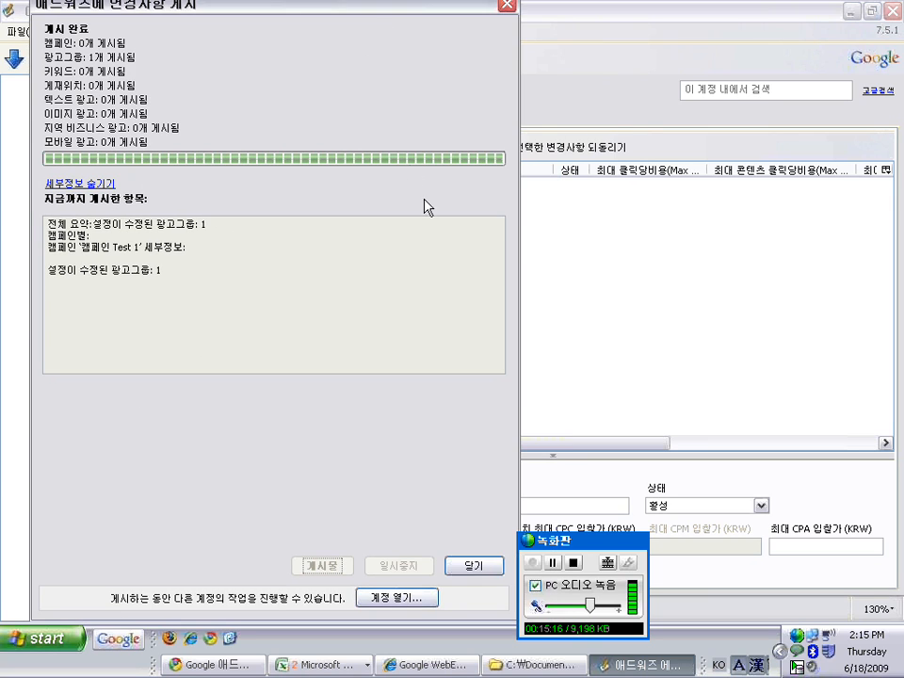
{"action": "left_click", "coordinate": [480, 566]}
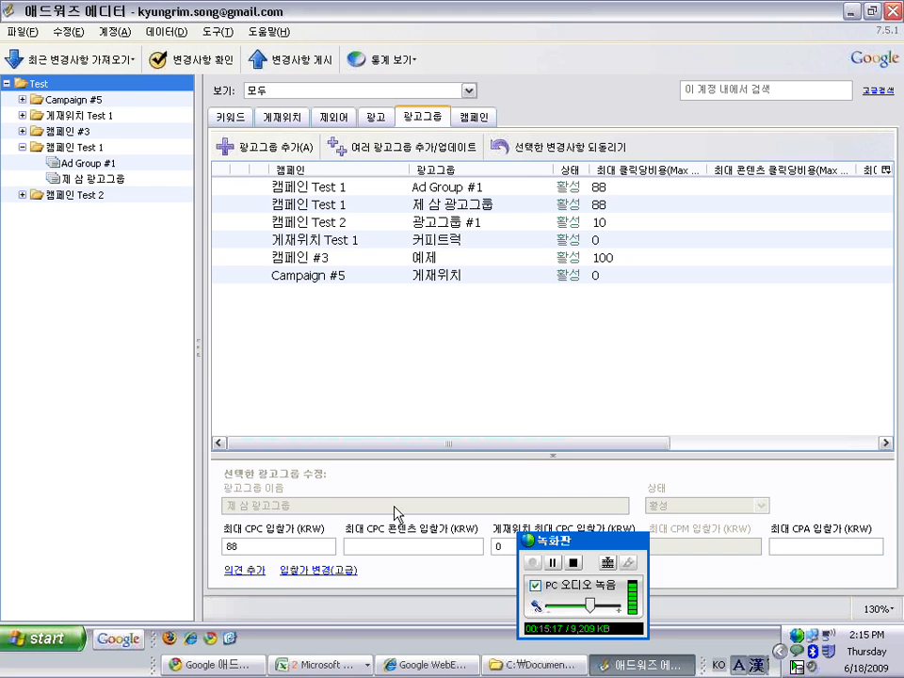
Expand Campaign #5, switch to the 키워드 list, select 간단한 묘기 and scroll the grid right
{"action": "left_click", "coordinate": [429, 206]}
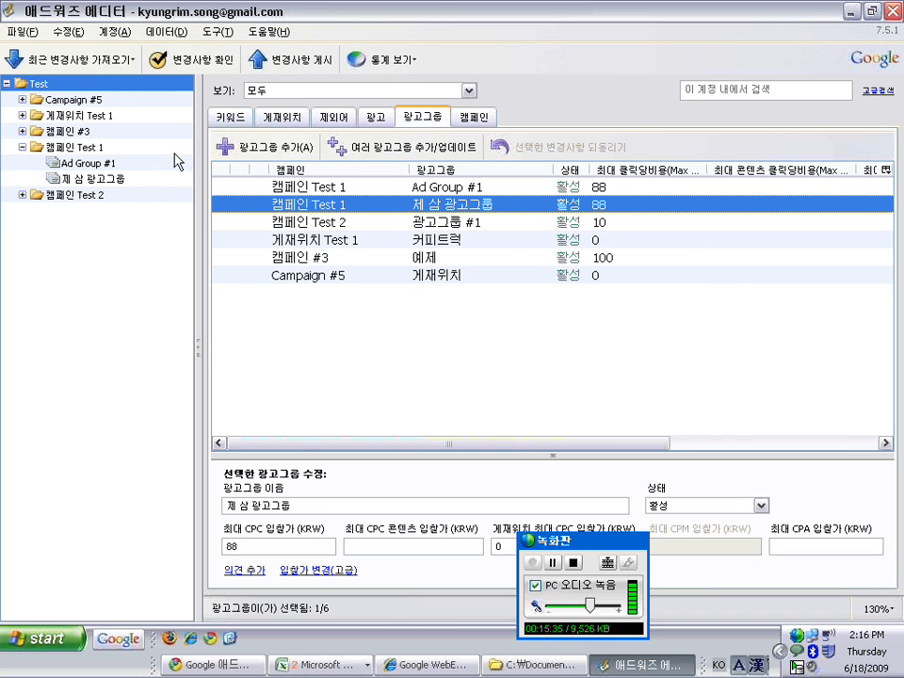
{"action": "left_click", "coordinate": [22, 100]}
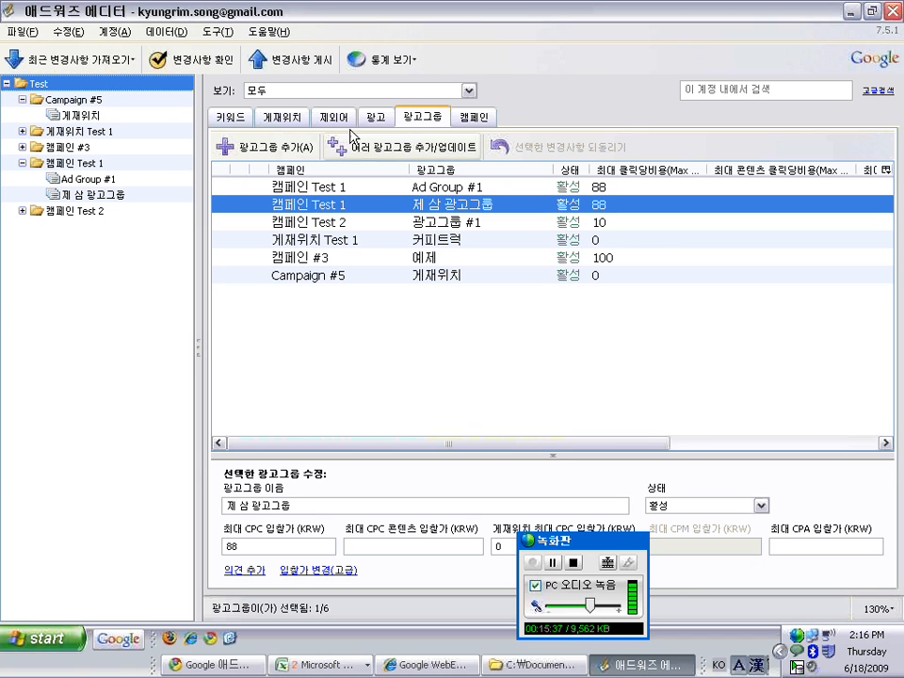
{"action": "left_click", "coordinate": [230, 118]}
{"action": "left_click", "coordinate": [394, 186]}
{"action": "left_click_drag", "start_coordinate": [419, 449], "coordinate": [692, 475]}
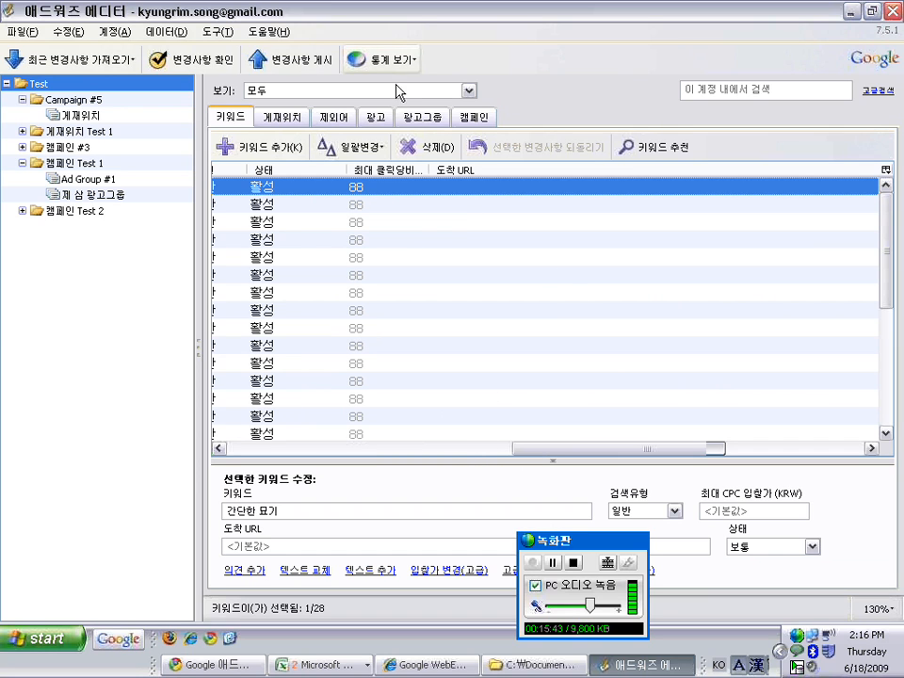
Download 전체 계정(느림) statistics for 지난 7일 and scroll the keyword grid
{"action": "left_click", "coordinate": [411, 59]}
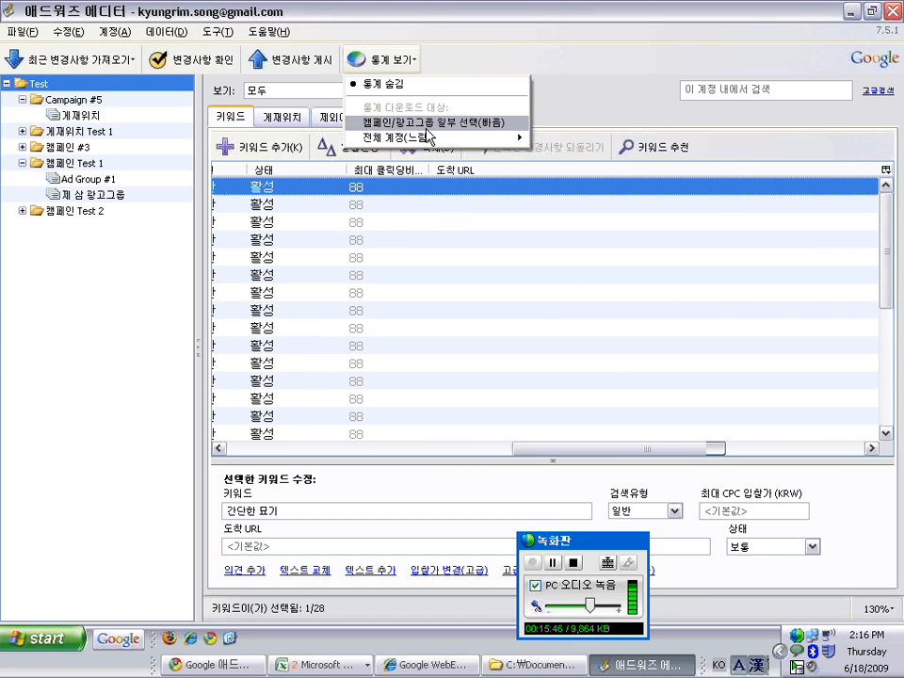
{"action": "mouse_move", "coordinate": [443, 138]}
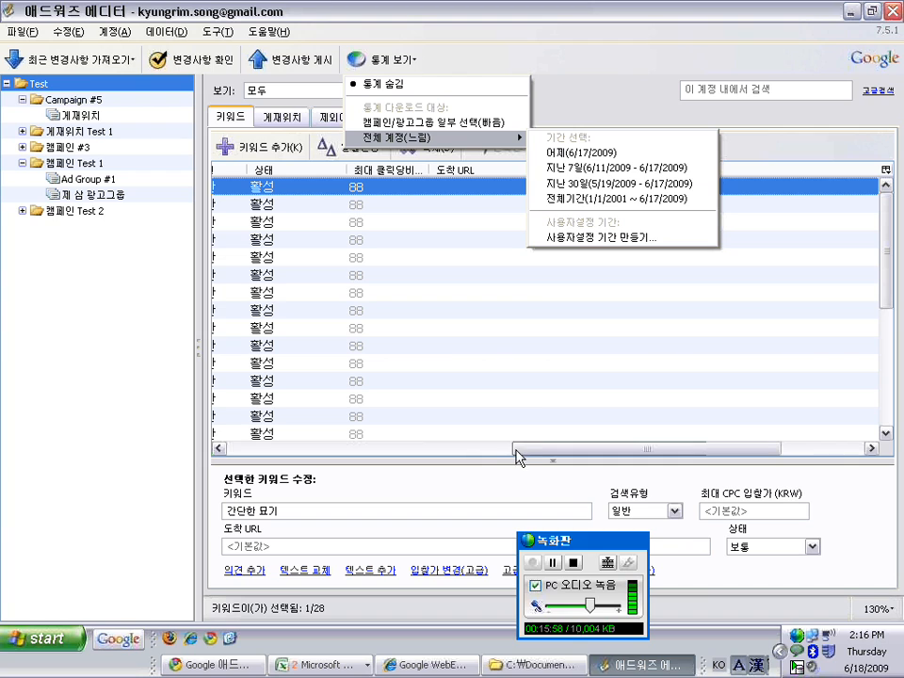
{"action": "left_click", "coordinate": [615, 169]}
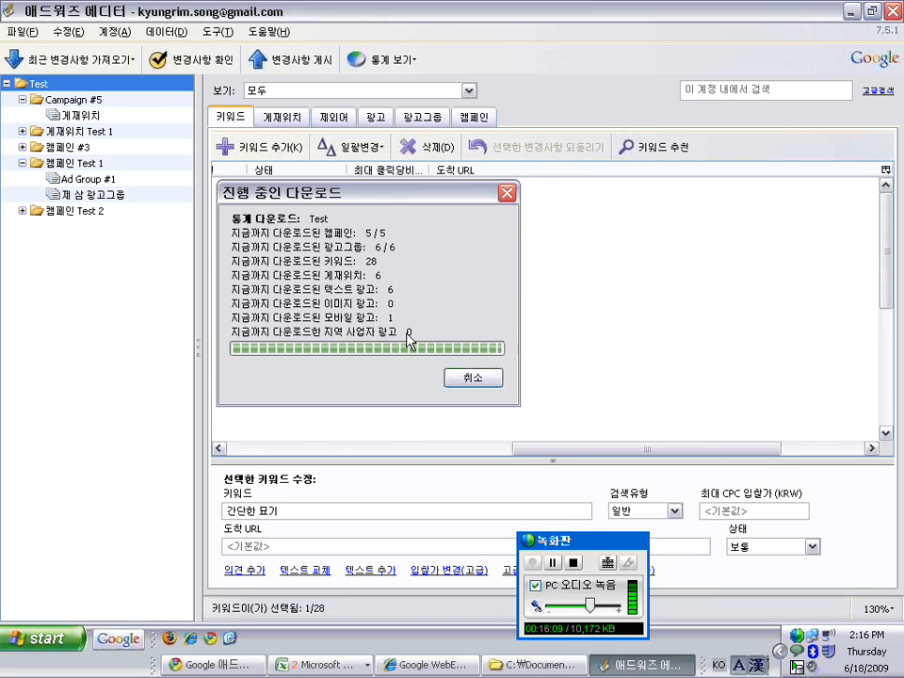
{"action": "left_click_drag", "start_coordinate": [490, 449], "coordinate": [616, 420]}
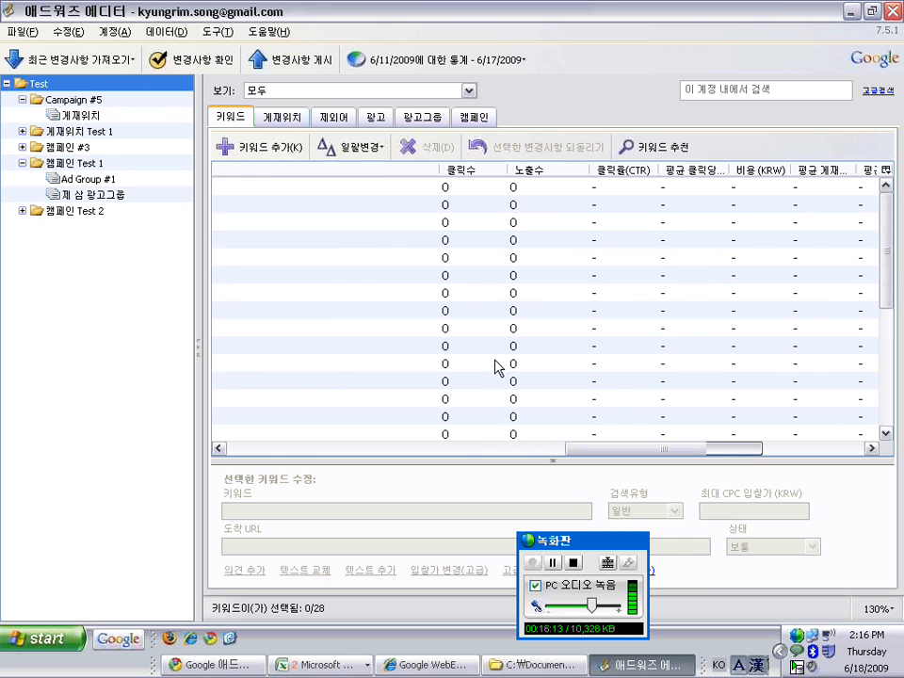
Check the grid column chooser and select the keywords 묘기 and 시간때우기
{"action": "left_click_drag", "start_coordinate": [566, 448], "coordinate": [595, 444]}
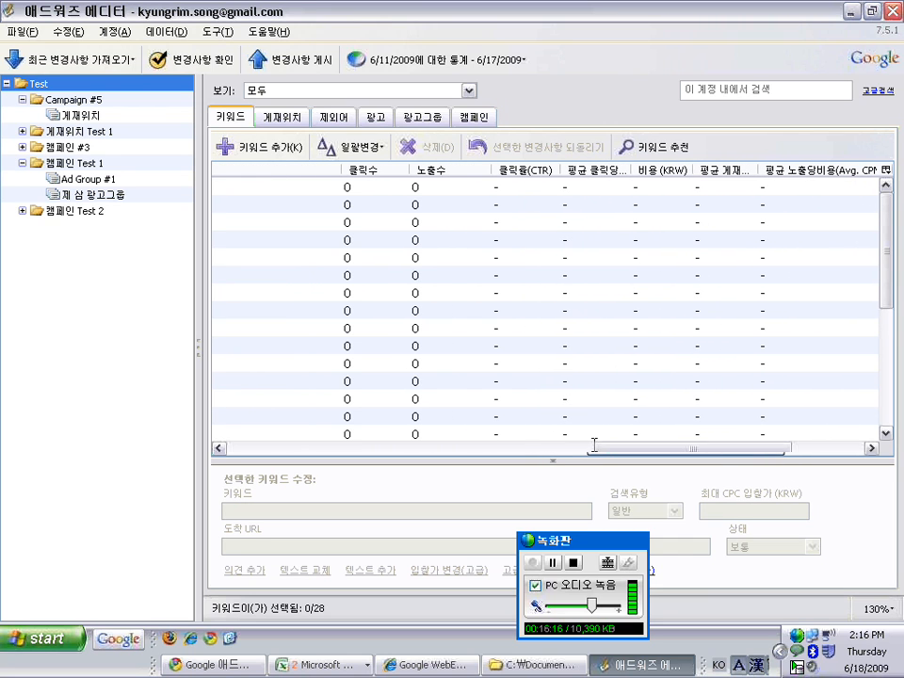
{"action": "left_click", "coordinate": [885, 170]}
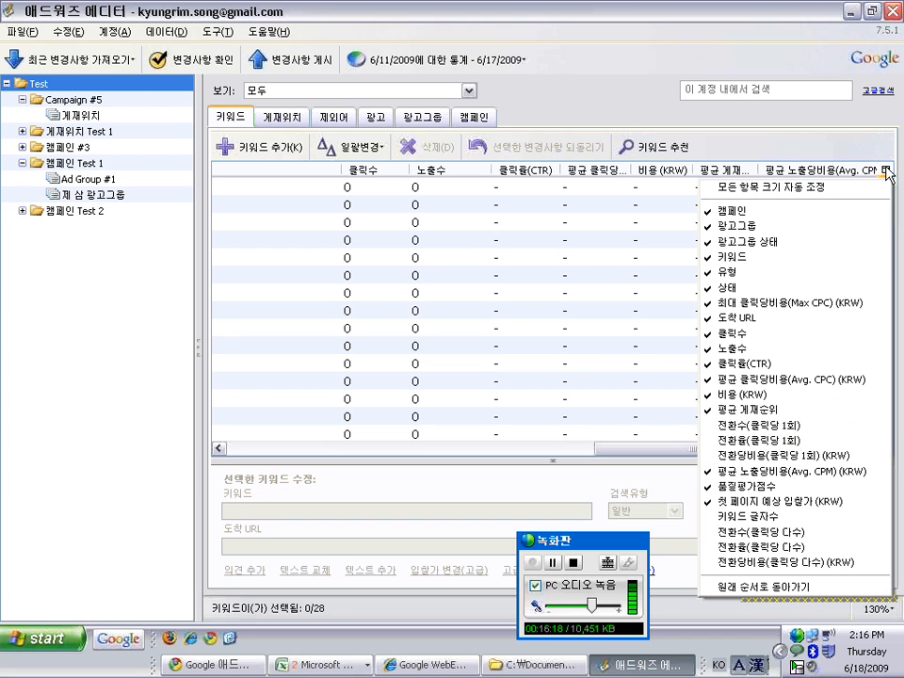
{"action": "left_click", "coordinate": [843, 139]}
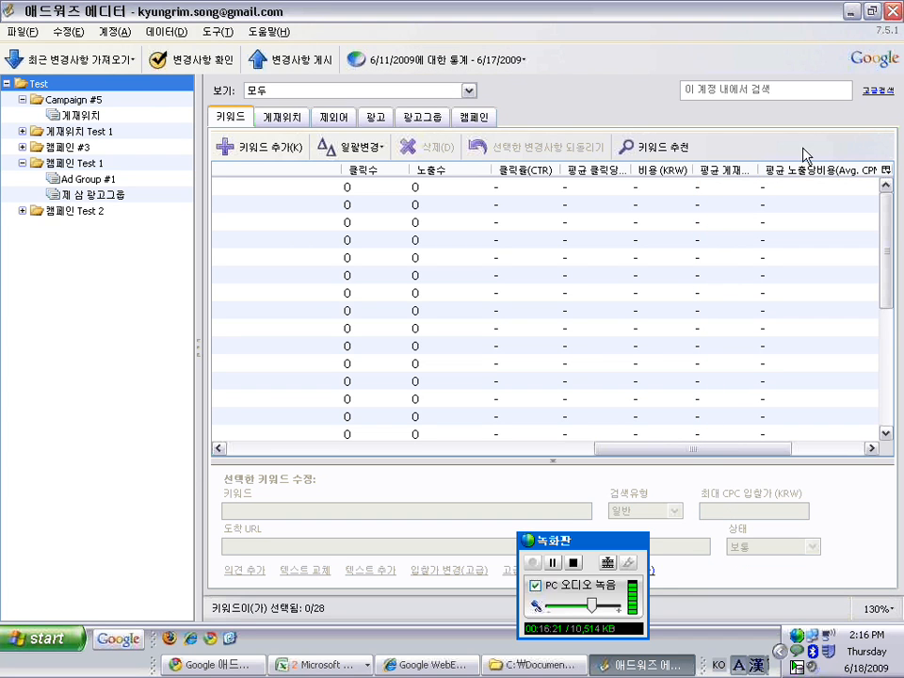
{"action": "left_click", "coordinate": [885, 170]}
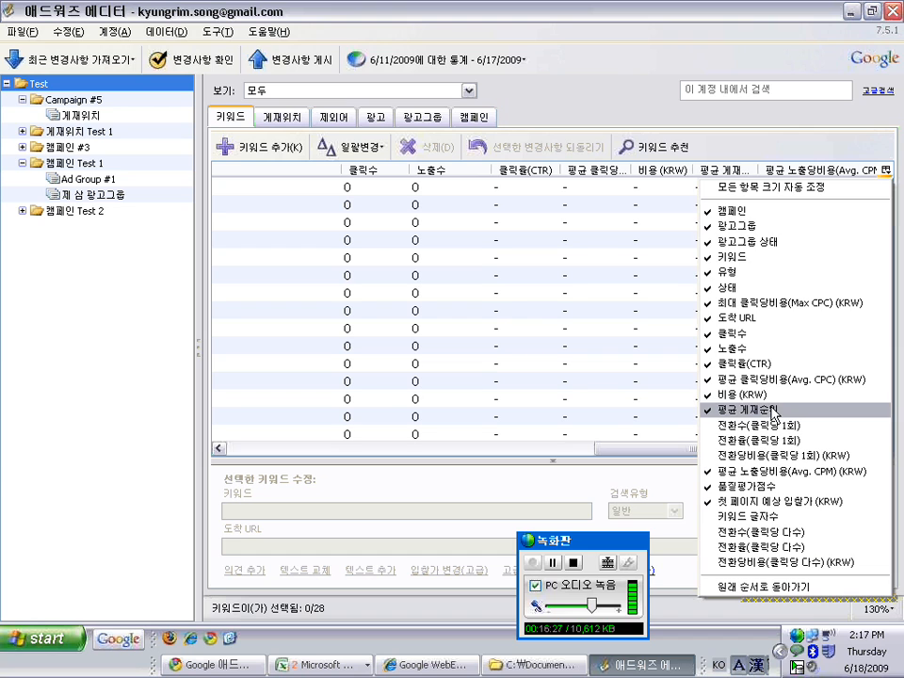
{"action": "left_click", "coordinate": [618, 105]}
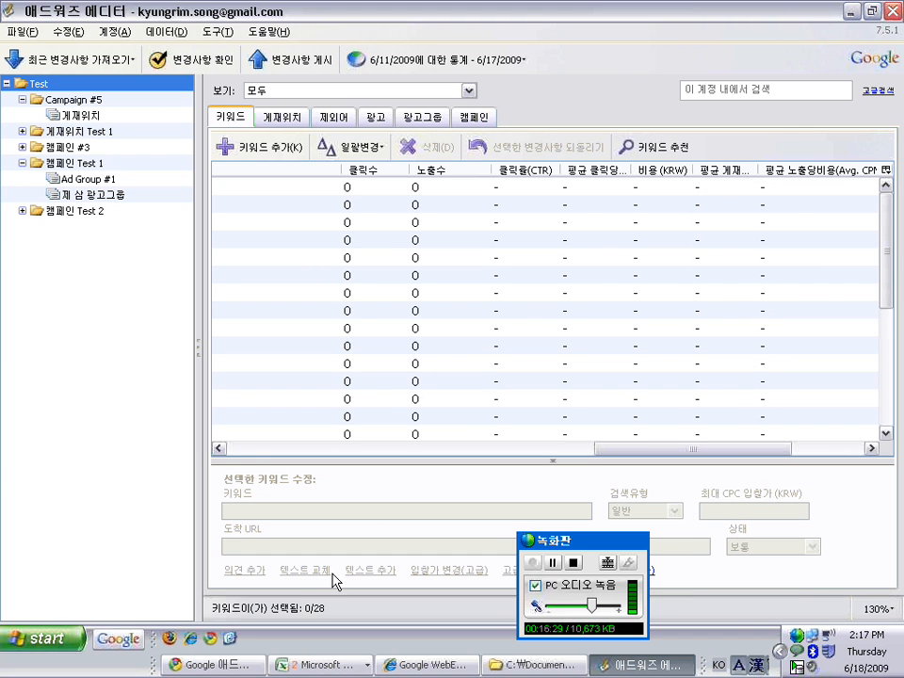
{"action": "left_click", "coordinate": [255, 451]}
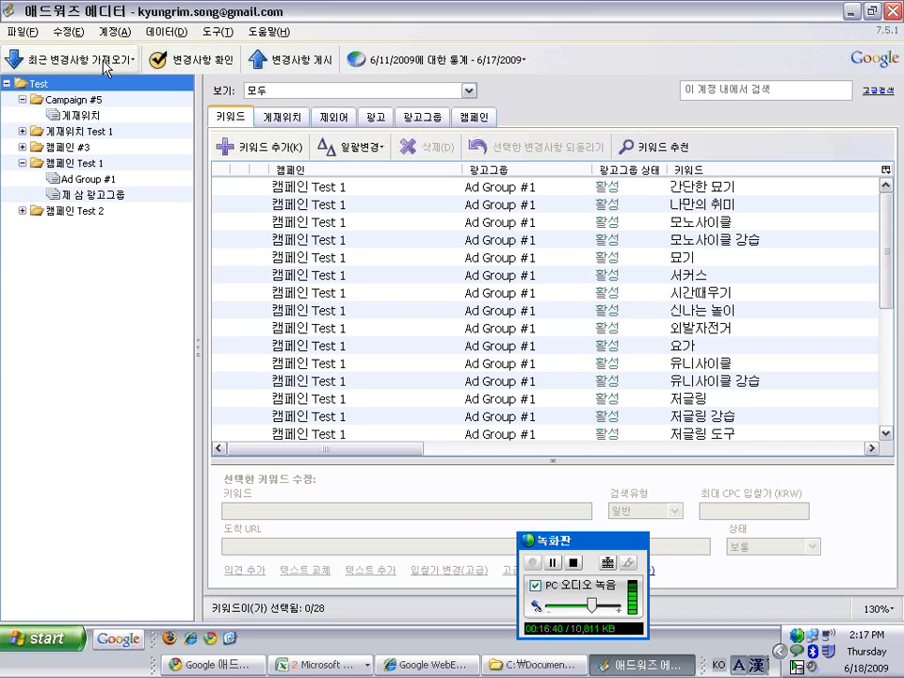
{"action": "left_click", "coordinate": [289, 259]}
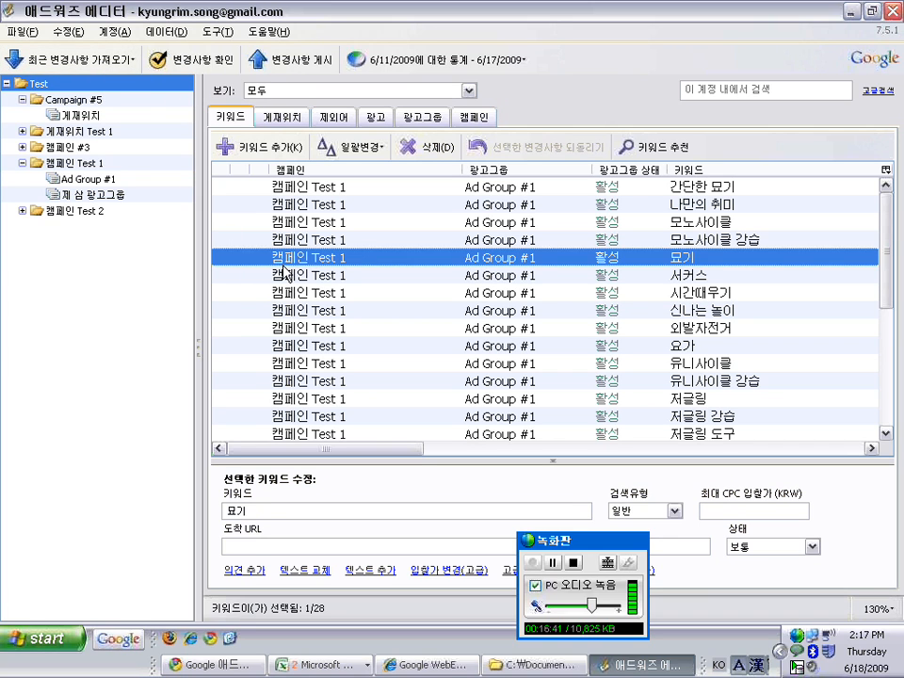
{"action": "left_click", "coordinate": [288, 293]}
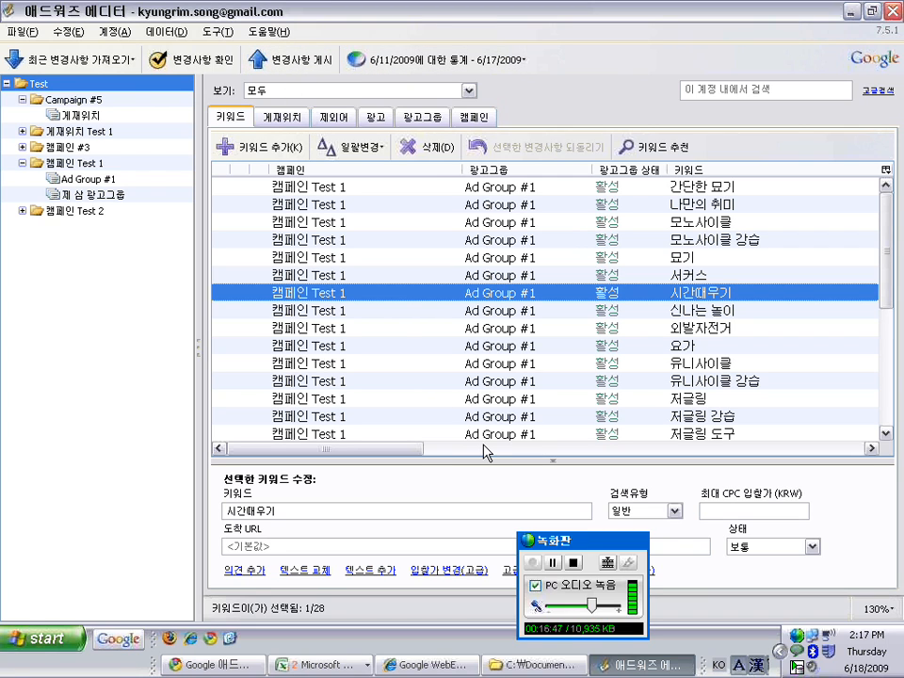
{"action": "left_click", "coordinate": [485, 452]}
{"action": "left_click_drag", "start_coordinate": [484, 452], "coordinate": [261, 448]}
Hide the downloaded statistics with 통계 숨김
{"action": "left_click", "coordinate": [451, 68]}
{"action": "left_click", "coordinate": [452, 85]}
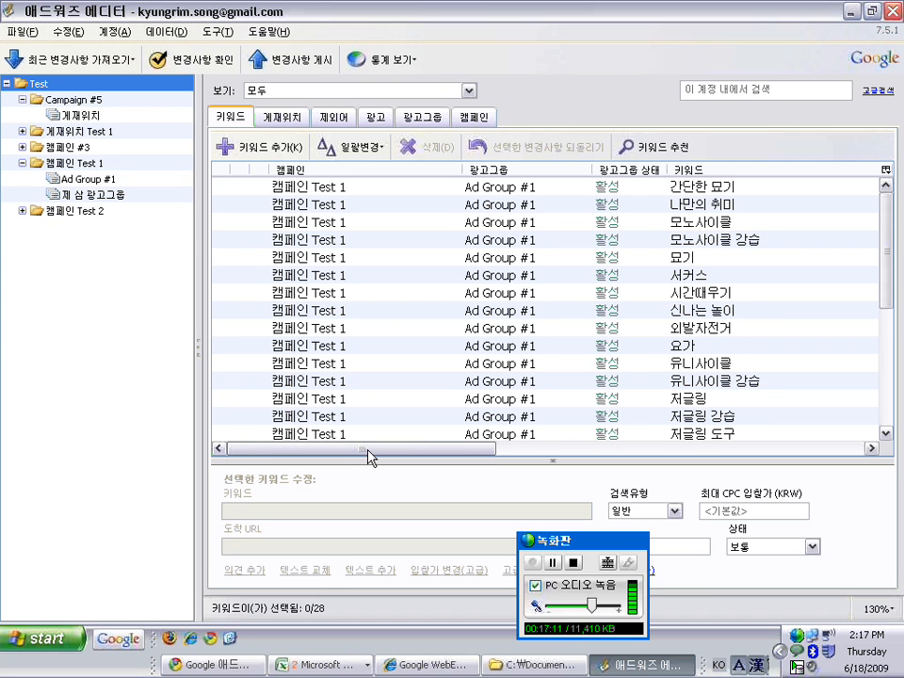
{"action": "left_click_drag", "start_coordinate": [366, 449], "coordinate": [367, 449]}
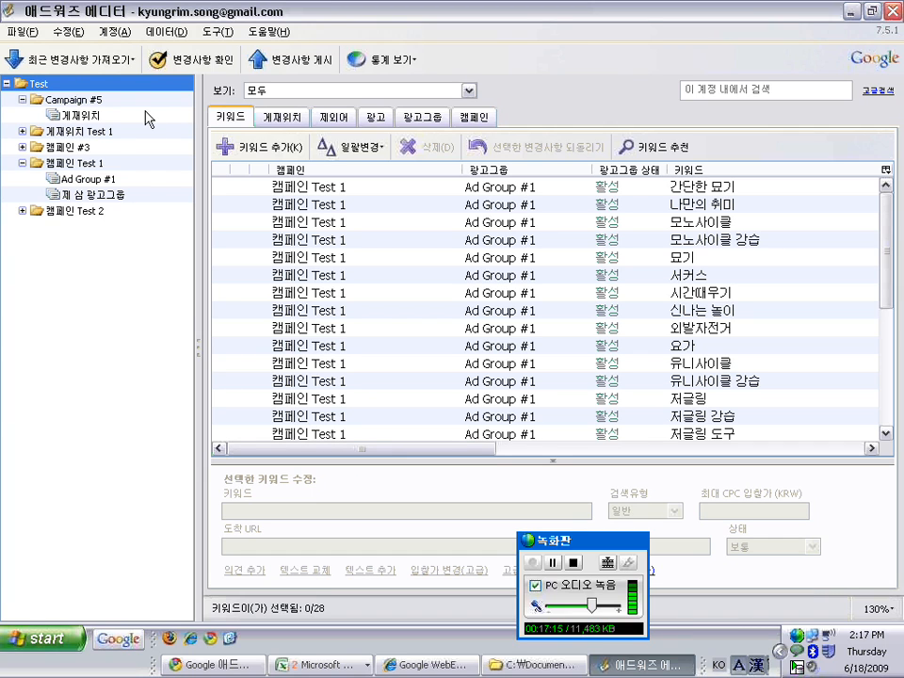
Try a selective CSV export of Campaign #5 and 캠페인 #3 ad groups, then cancel it
{"action": "left_click", "coordinate": [35, 33]}
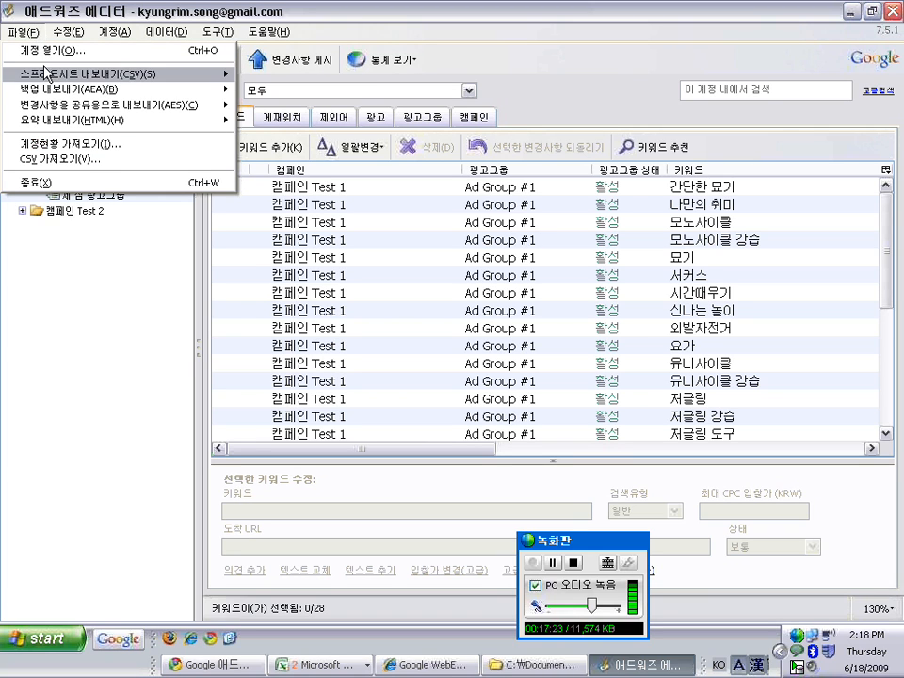
{"action": "mouse_move", "coordinate": [74, 78]}
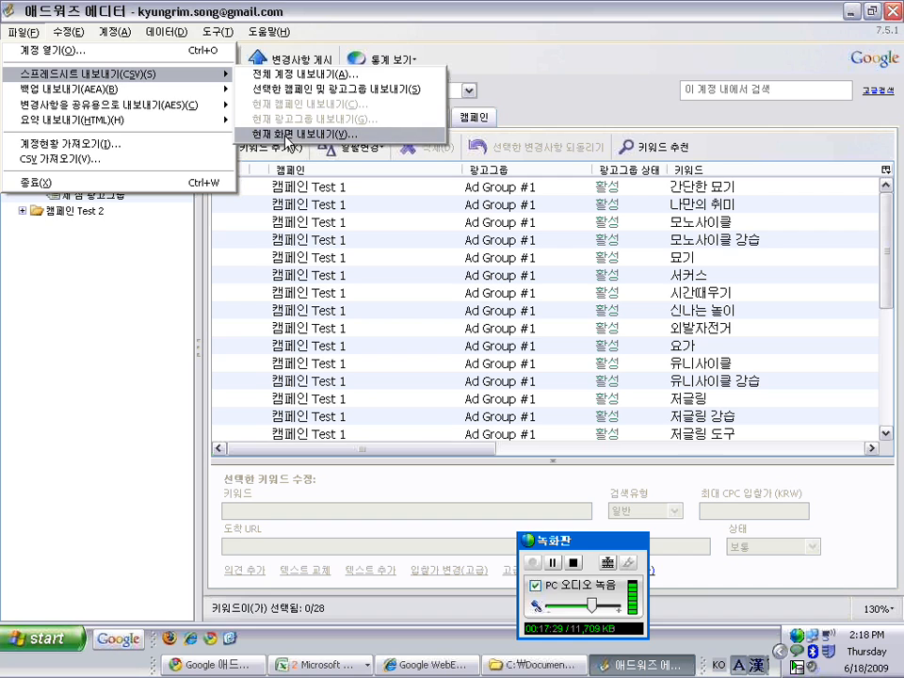
{"action": "left_click", "coordinate": [311, 90]}
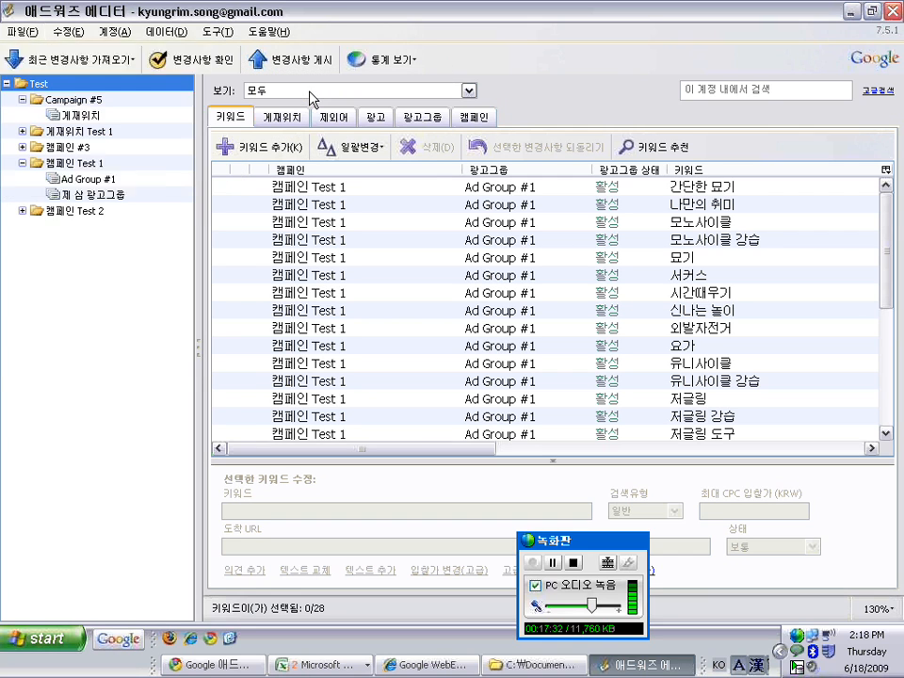
{"action": "left_click", "coordinate": [30, 82]}
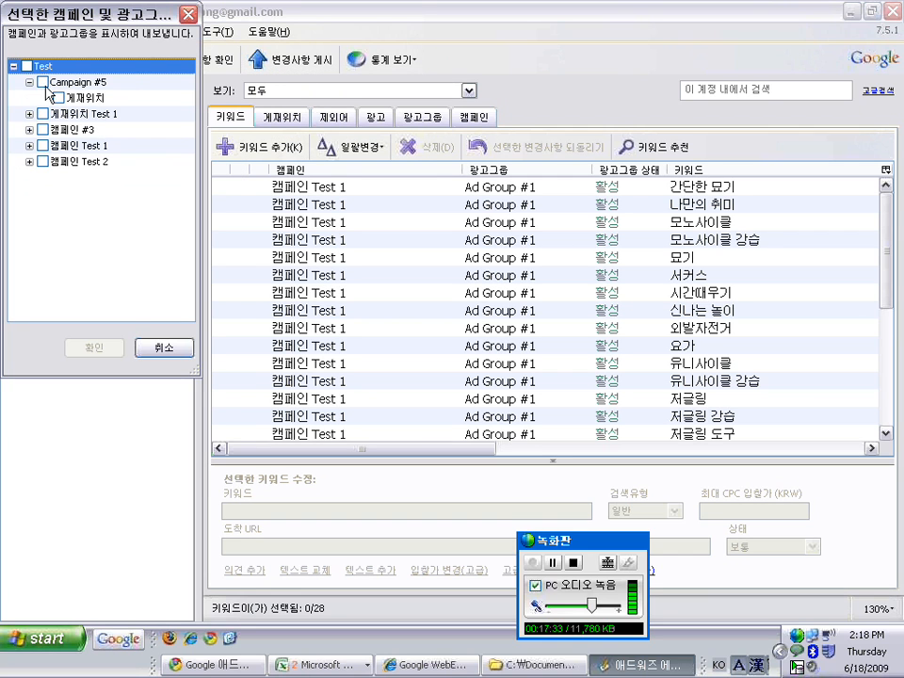
{"action": "left_click", "coordinate": [59, 98]}
{"action": "left_click", "coordinate": [30, 113]}
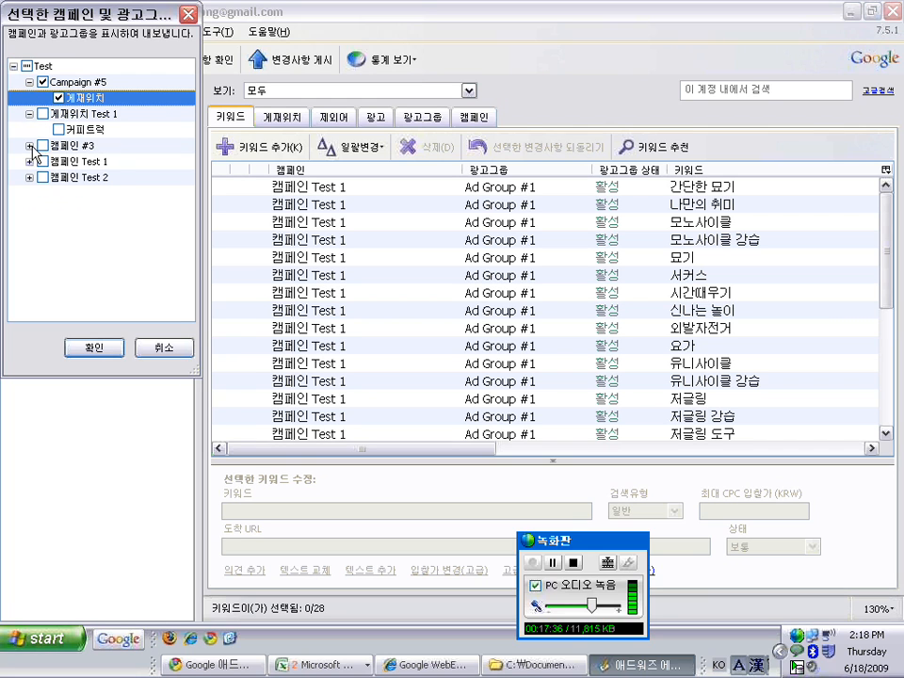
{"action": "left_click", "coordinate": [29, 145]}
{"action": "left_click", "coordinate": [59, 161]}
{"action": "left_click", "coordinate": [167, 347]}
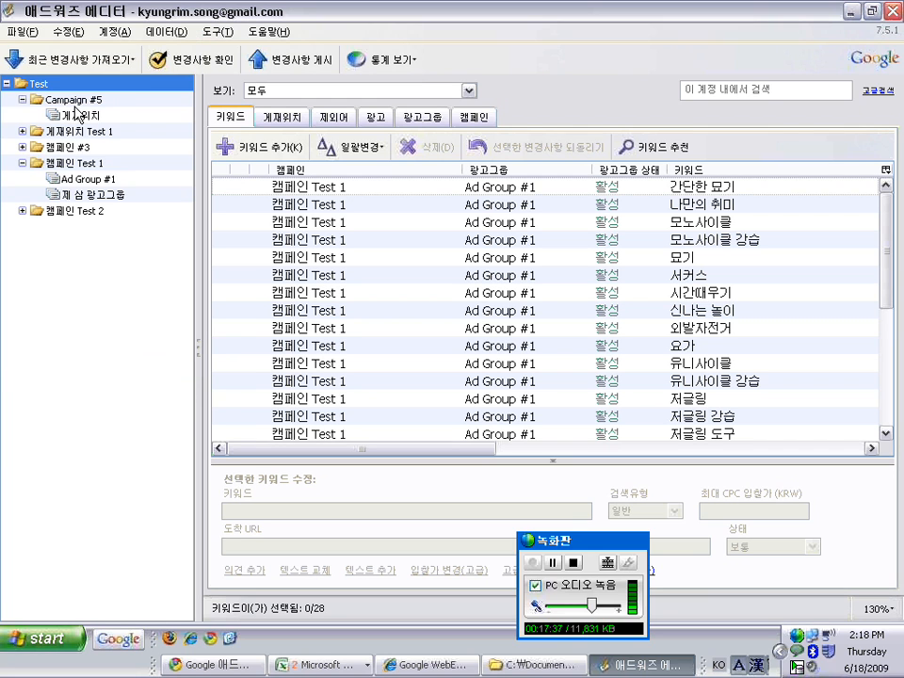
Export the entire account as CSV file Test+2009-06-18 into Downloads
{"action": "left_click", "coordinate": [21, 31]}
{"action": "mouse_move", "coordinate": [47, 72]}
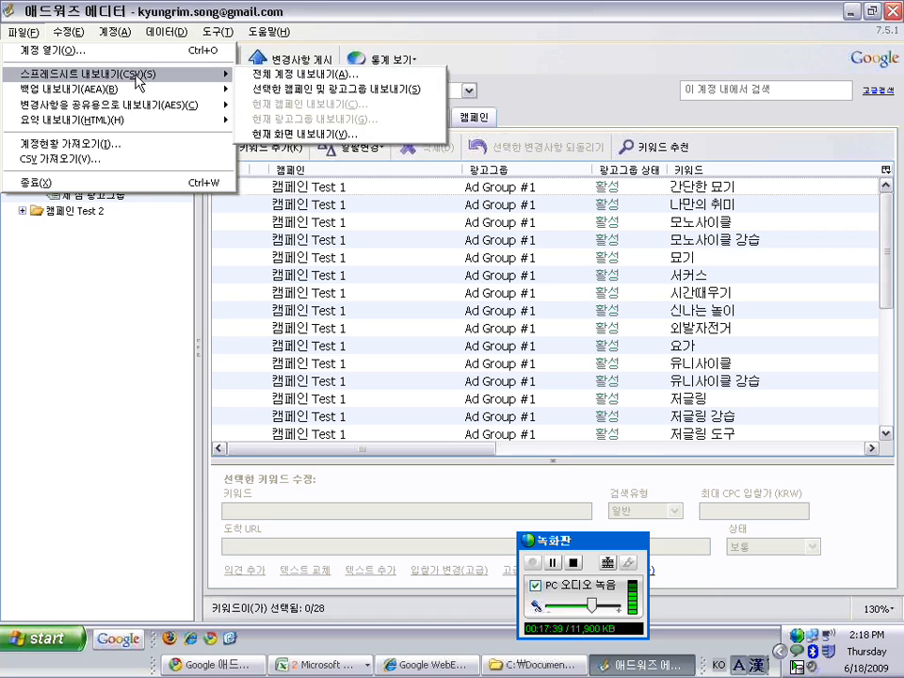
{"action": "left_click", "coordinate": [283, 76]}
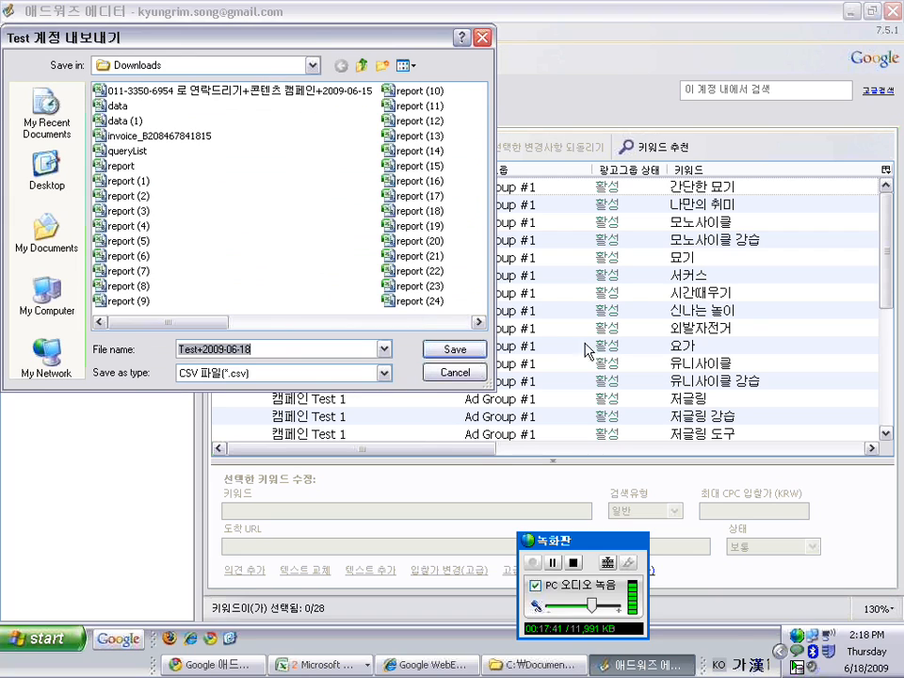
{"action": "left_click", "coordinate": [470, 348]}
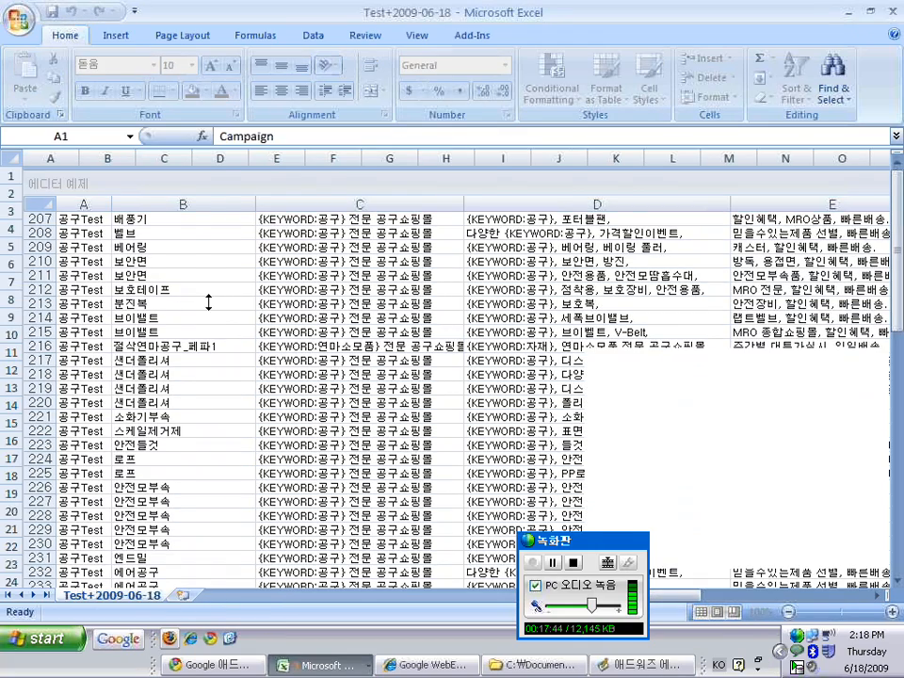
AutoFit all column widths and fill the header row with yellow
{"action": "key", "text": "ctrl+a"}
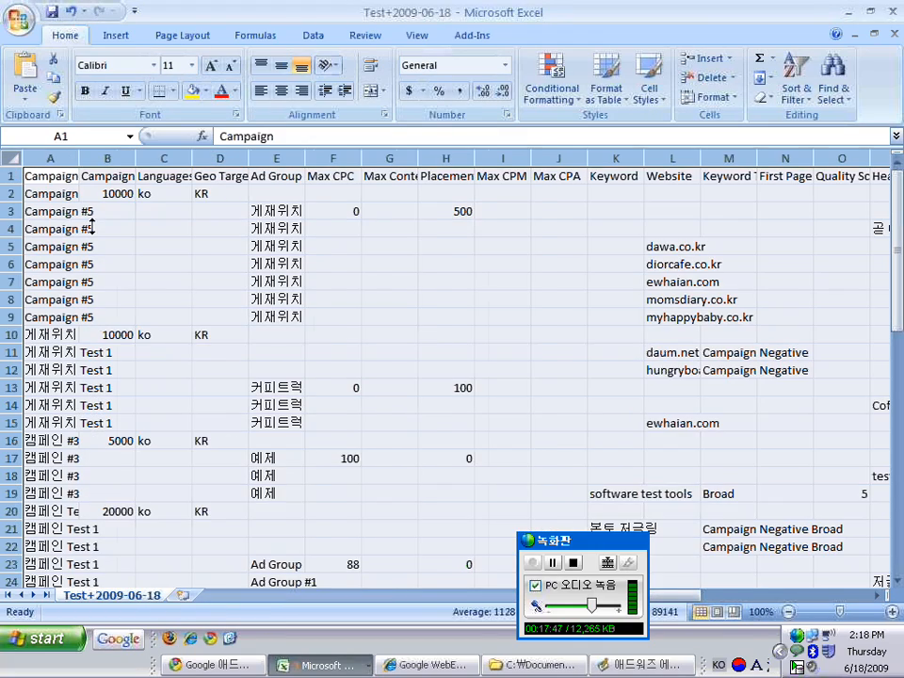
{"action": "left_click", "coordinate": [75, 177]}
{"action": "left_click", "coordinate": [12, 176]}
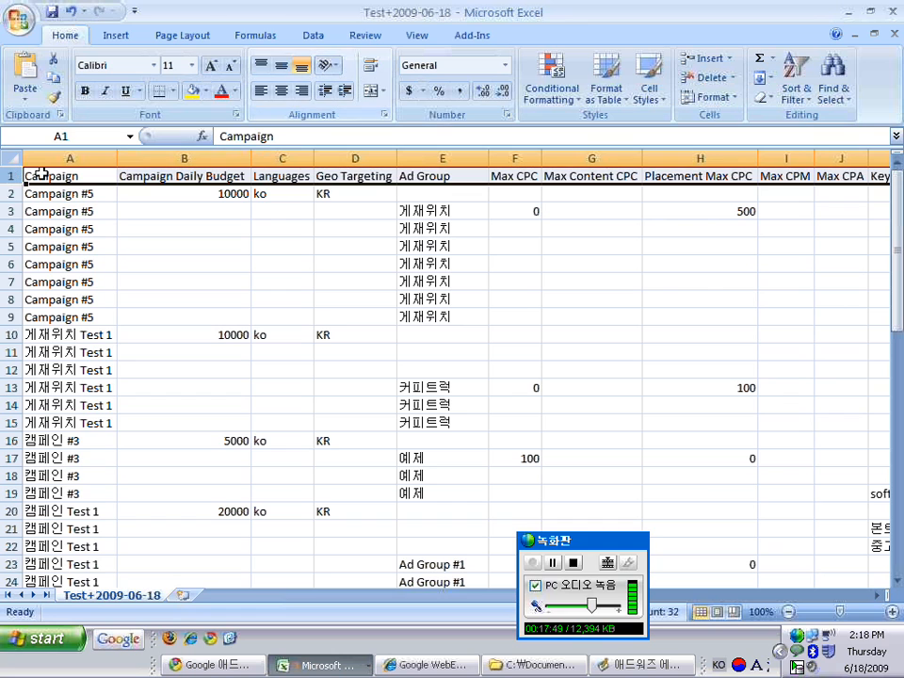
{"action": "left_click", "coordinate": [192, 90]}
{"action": "left_click", "coordinate": [216, 300]}
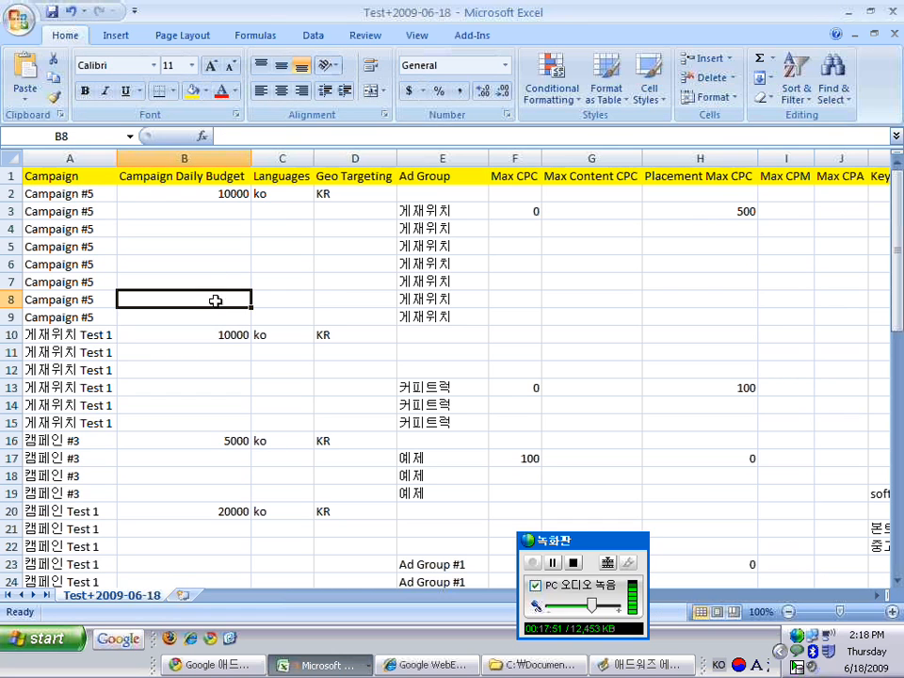
Inspect the Campaign #5 rows: daily budget 10000, geo targeting and ad group cells
{"action": "scroll", "coordinate": [389, 275], "scroll_direction": "down", "scroll_amount": 1}
{"action": "scroll", "coordinate": [388, 271], "scroll_direction": "up", "scroll_amount": 1}
{"action": "left_click", "coordinate": [170, 228]}
{"action": "left_click", "coordinate": [65, 210]}
{"action": "left_click", "coordinate": [153, 192]}
{"action": "left_click", "coordinate": [325, 200]}
{"action": "left_click", "coordinate": [406, 198]}
{"action": "left_click", "coordinate": [405, 212]}
{"action": "left_click", "coordinate": [441, 244]}
Review the Max CPC, Max CPA and Keyword columns, then select Max Content CPC
{"action": "left_click", "coordinate": [494, 248]}
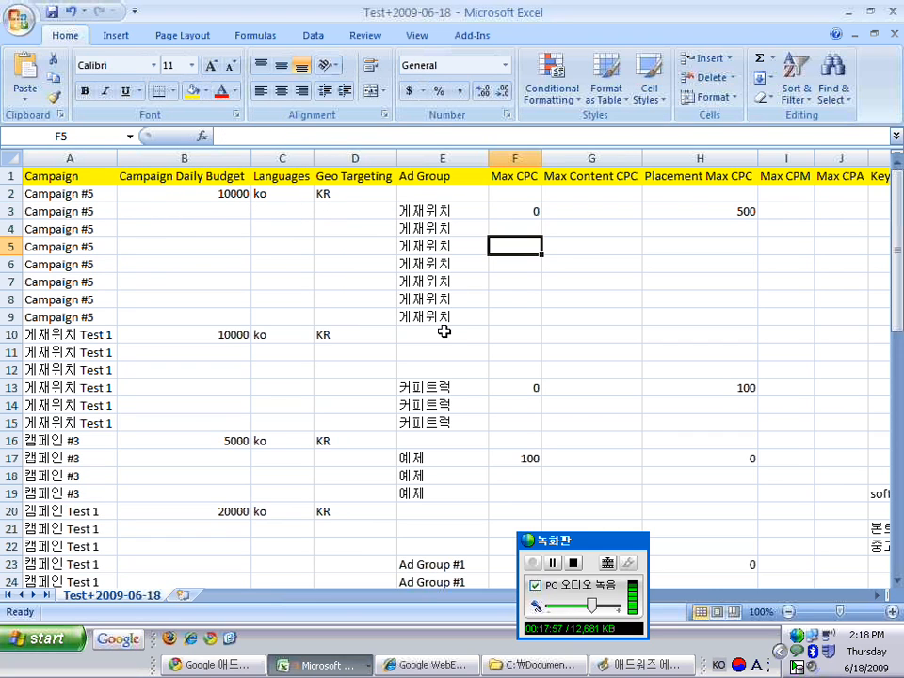
{"action": "key", "text": "Right"}
{"action": "left_click", "coordinate": [821, 176]}
{"action": "key", "text": "Right"}
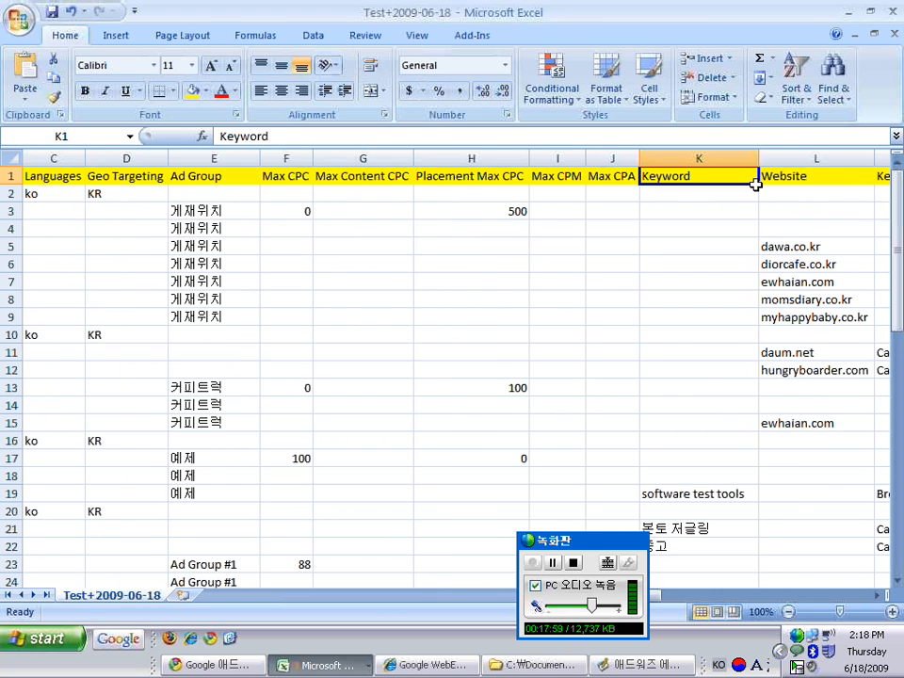
{"action": "left_click_drag", "start_coordinate": [902, 301], "coordinate": [901, 202]}
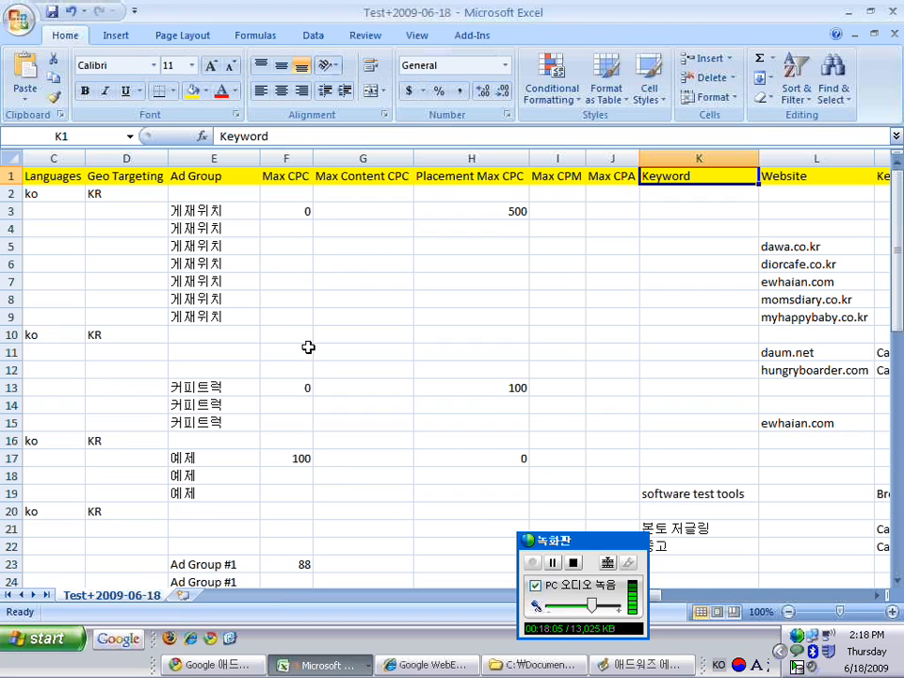
{"action": "left_click", "coordinate": [362, 154]}
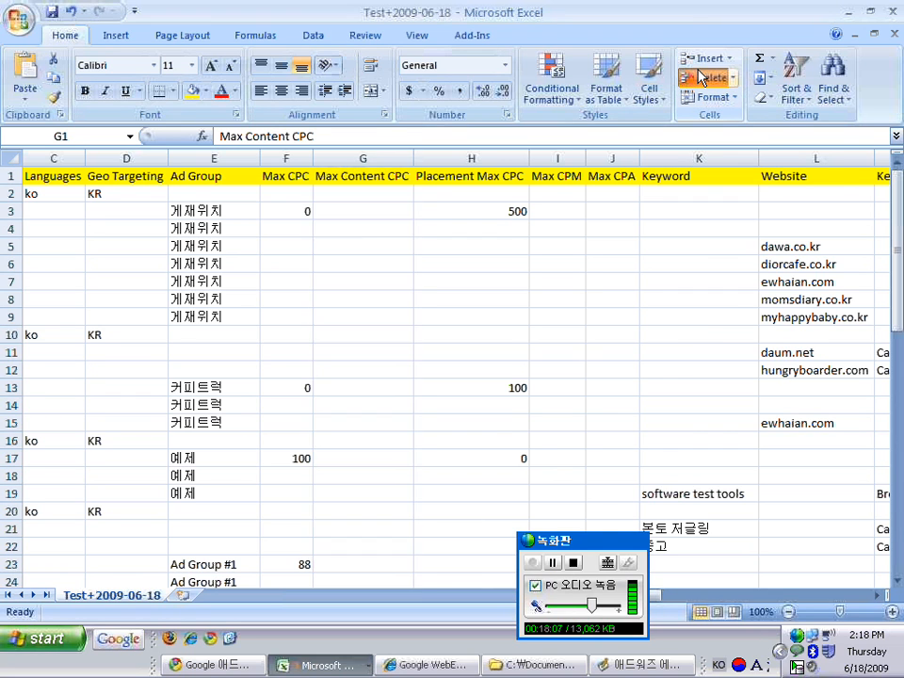
Delete column G (Max Content CPC), discard the CSV workbook unsaved, and switch back to AdWords Editor
{"action": "left_click", "coordinate": [706, 77]}
{"action": "left_click", "coordinate": [598, 263]}
{"action": "left_click", "coordinate": [893, 33]}
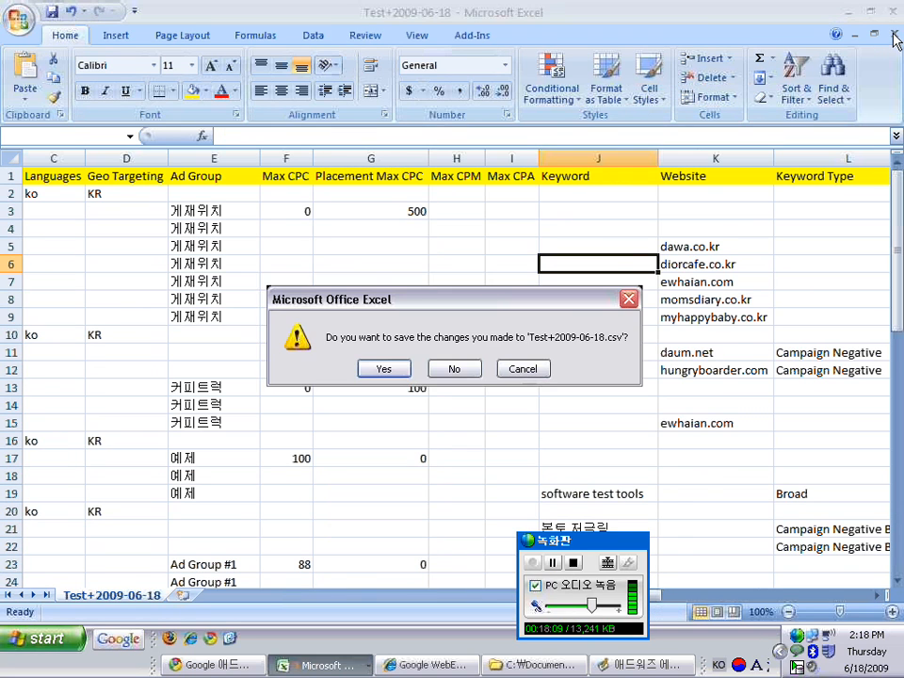
{"action": "left_click", "coordinate": [456, 372]}
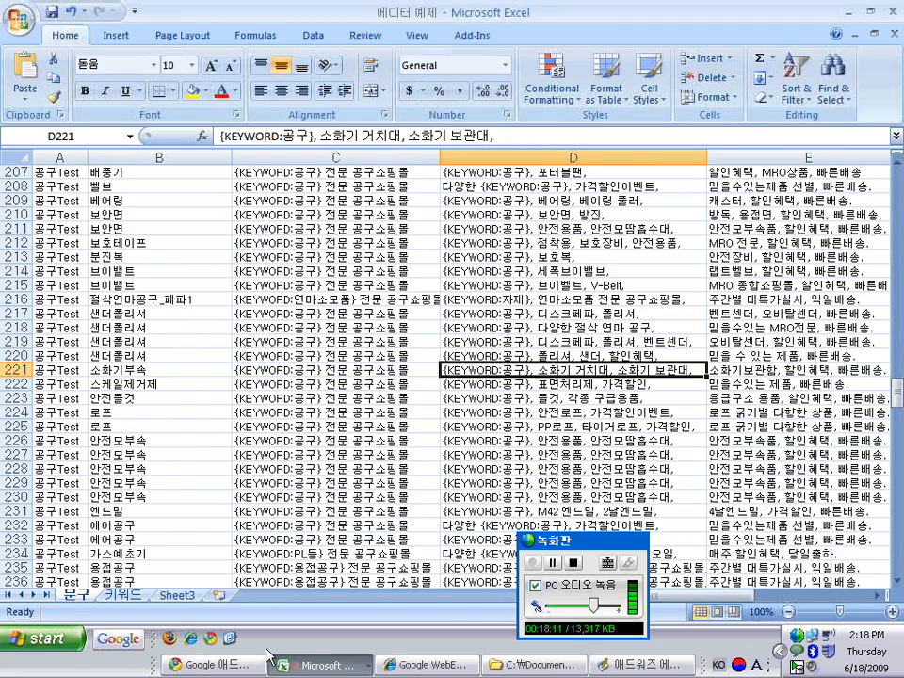
{"action": "left_click", "coordinate": [235, 665]}
{"action": "left_click", "coordinate": [601, 665]}
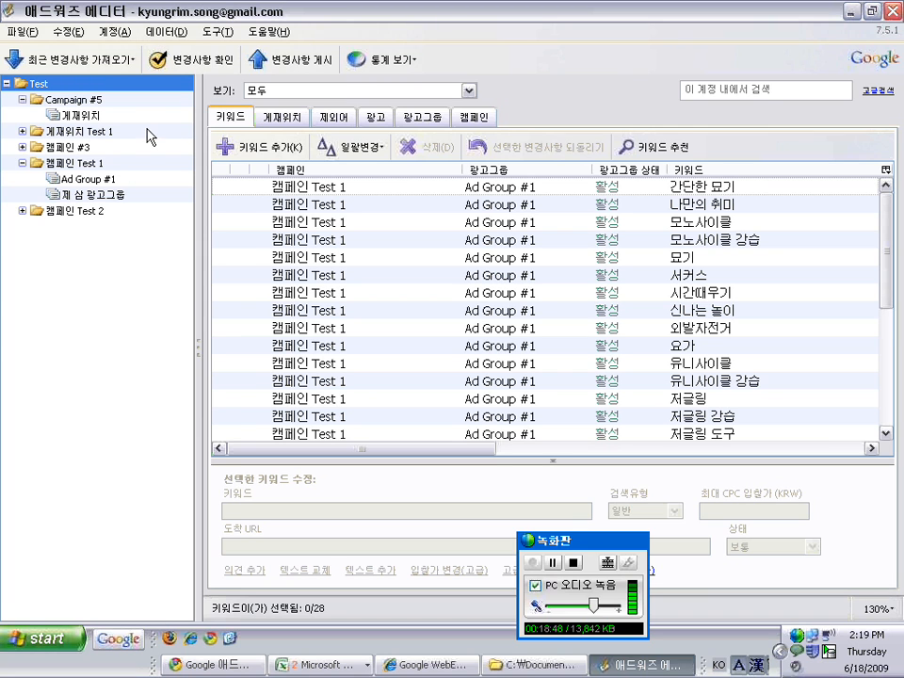
Browse the Placements, Negatives, Ads and Campaigns lists
{"action": "left_click", "coordinate": [262, 122]}
{"action": "left_click", "coordinate": [334, 119]}
{"action": "left_click", "coordinate": [376, 119]}
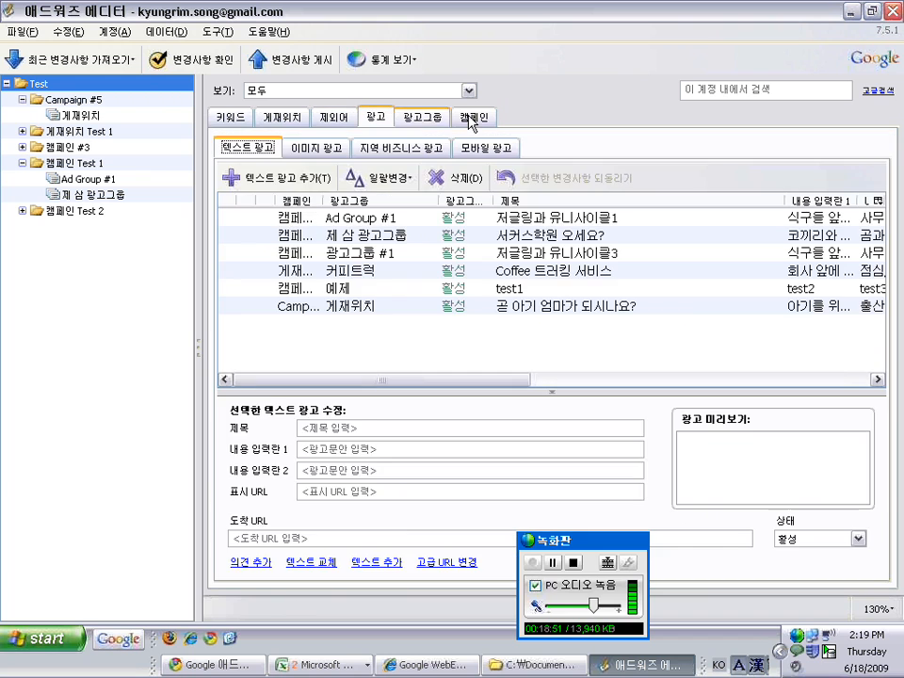
{"action": "left_click", "coordinate": [470, 120]}
Expand each campaign in the account tree and view every ad group's settings
{"action": "left_click", "coordinate": [22, 100]}
{"action": "left_click", "coordinate": [21, 116]}
{"action": "left_click", "coordinate": [22, 148]}
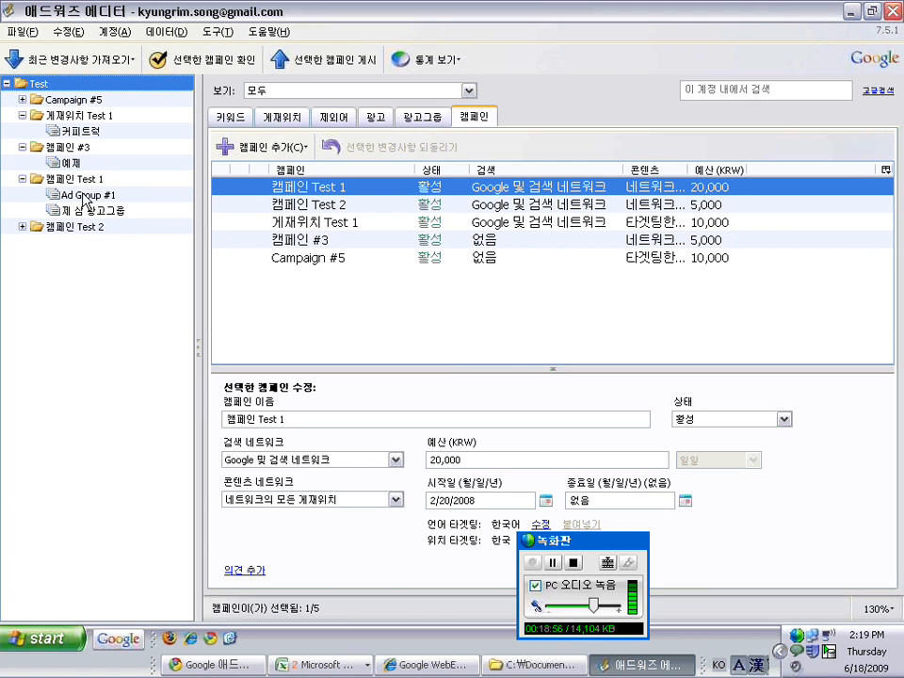
{"action": "left_click", "coordinate": [68, 162]}
{"action": "left_click", "coordinate": [75, 196]}
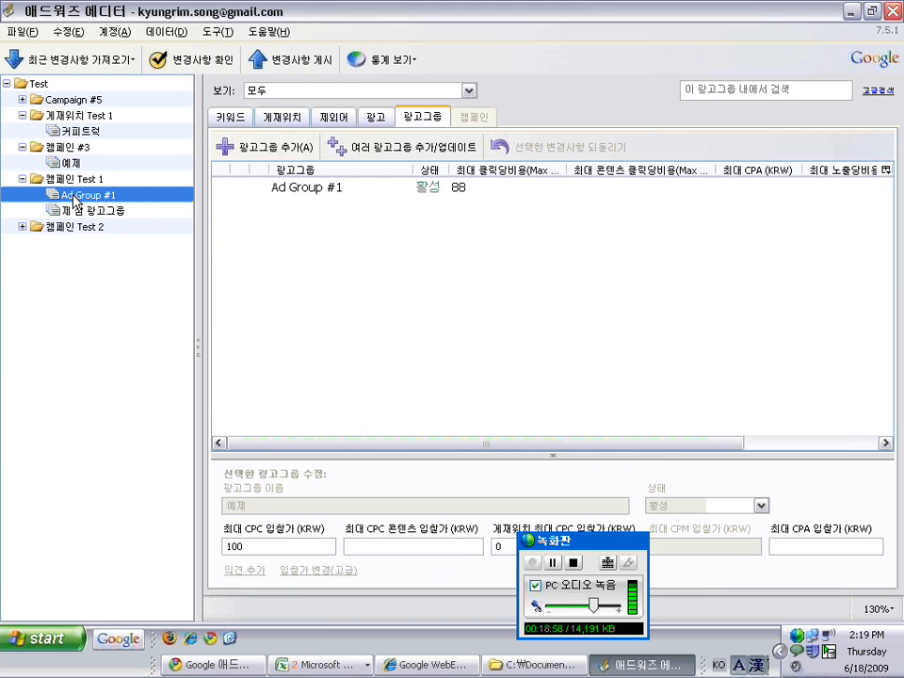
{"action": "left_click", "coordinate": [22, 227]}
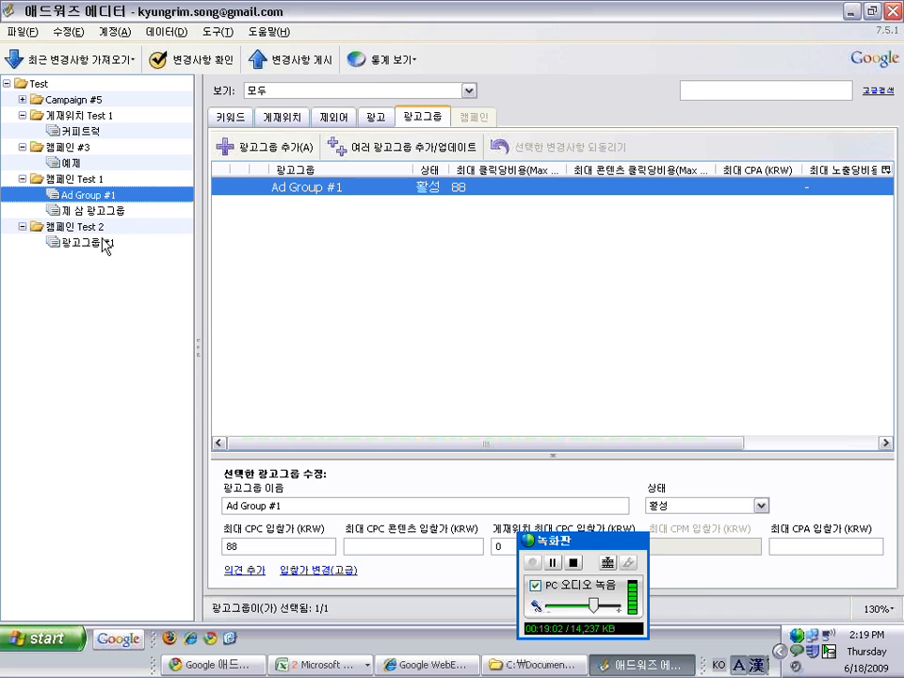
{"action": "left_click", "coordinate": [101, 243]}
{"action": "left_click", "coordinate": [83, 99]}
{"action": "left_click", "coordinate": [94, 164]}
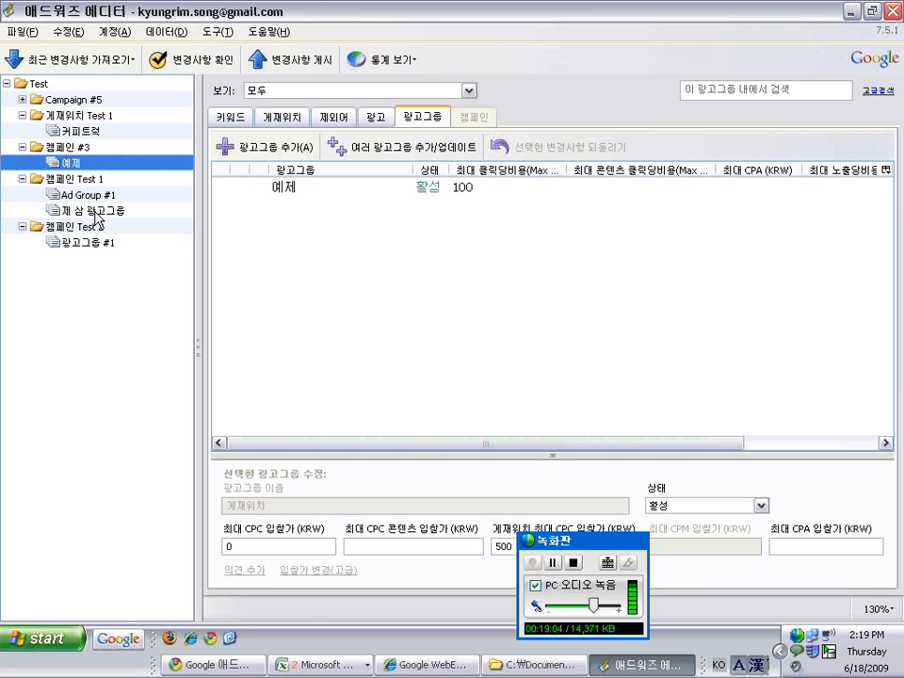
{"action": "left_click", "coordinate": [89, 210]}
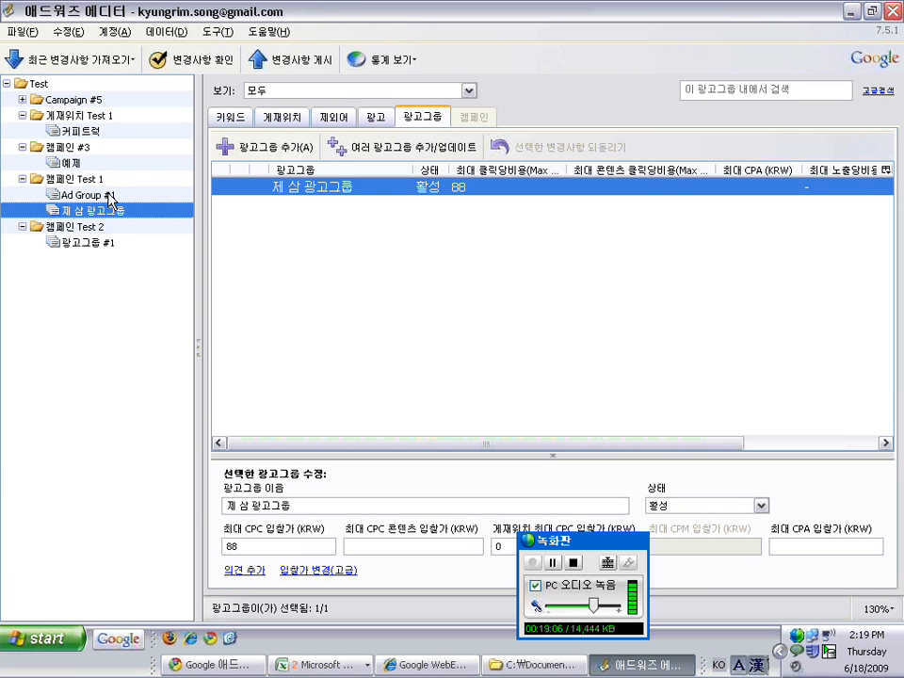
{"action": "left_click", "coordinate": [38, 84]}
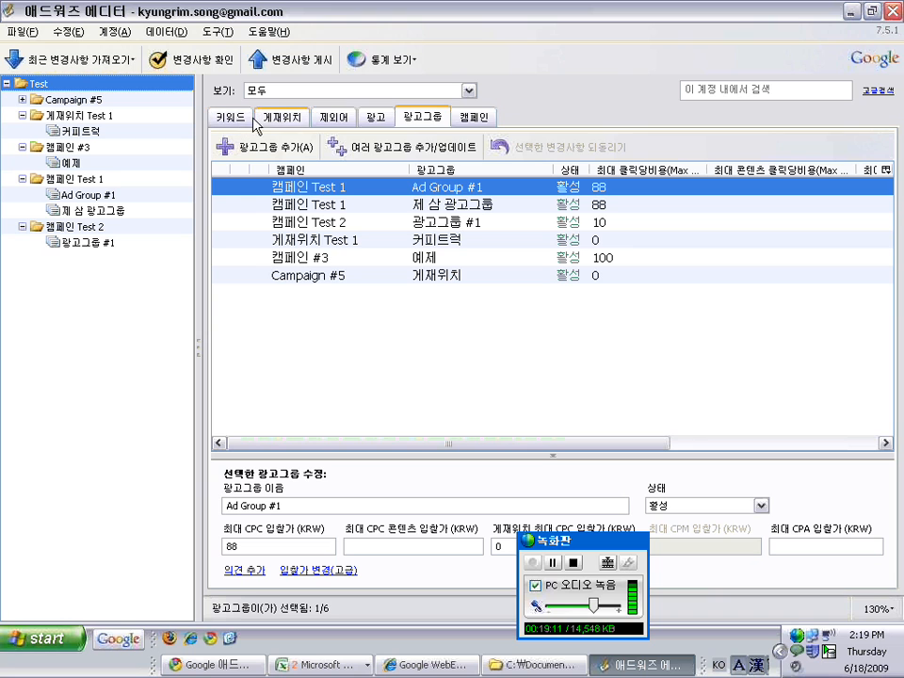
Show the keyword list narrowed to 캠페인 Test 1's 23 keywords
{"action": "left_click", "coordinate": [471, 120]}
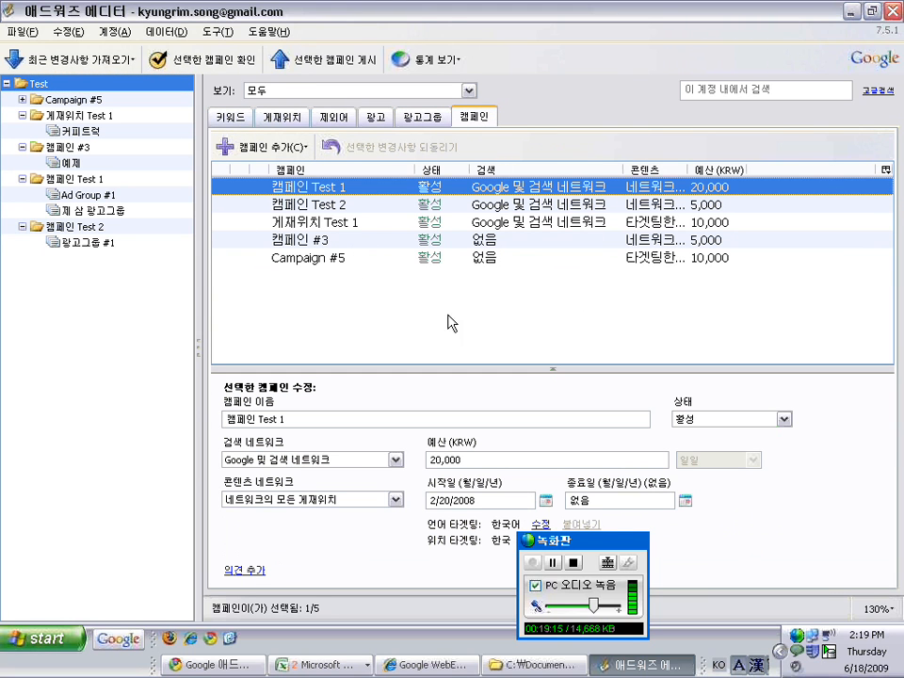
{"action": "left_click", "coordinate": [231, 117]}
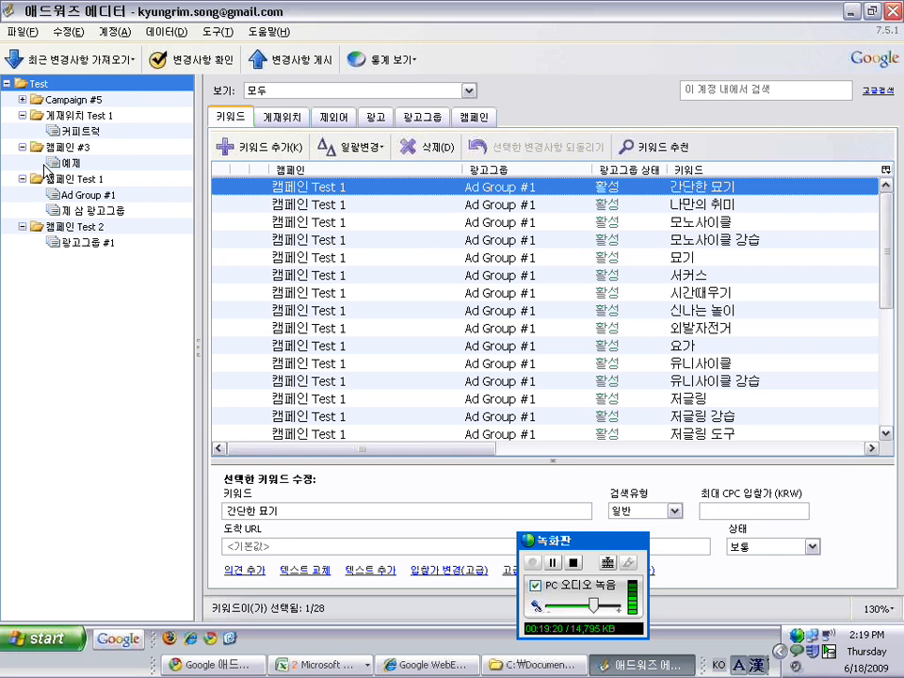
{"action": "left_click", "coordinate": [67, 179]}
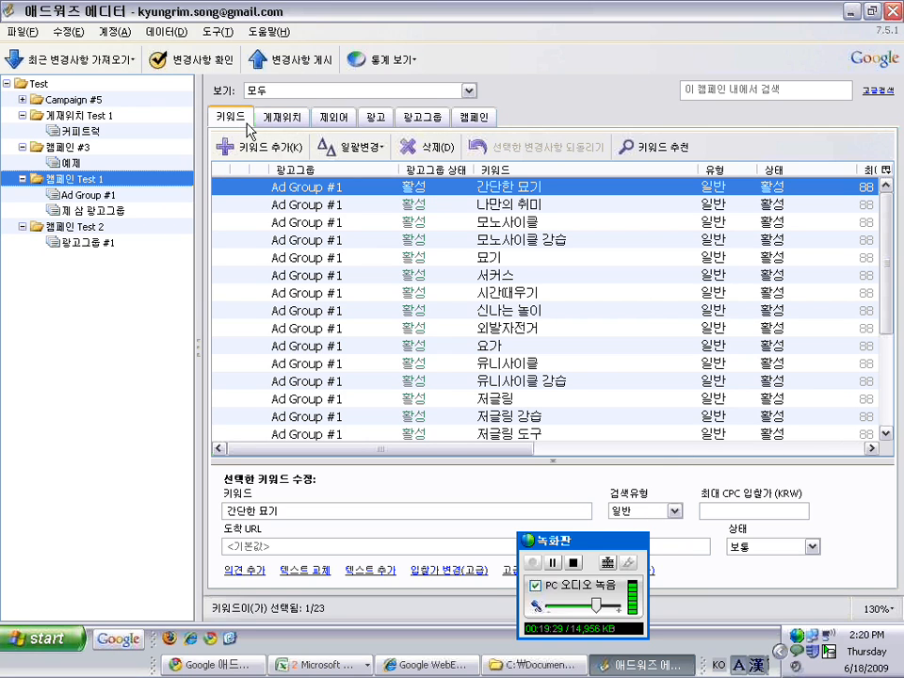
View 캠페인 Test 1's text ads, briefly checking the image ads list
{"action": "left_click", "coordinate": [373, 119]}
{"action": "left_click_drag", "start_coordinate": [433, 373], "coordinate": [466, 362]}
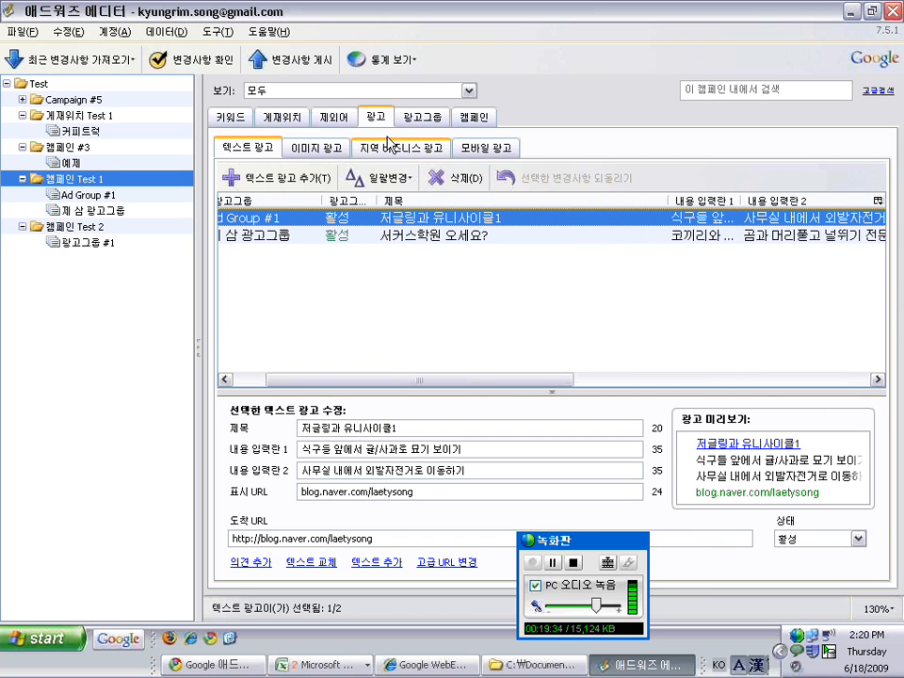
{"action": "left_click", "coordinate": [240, 380]}
{"action": "left_click", "coordinate": [317, 148]}
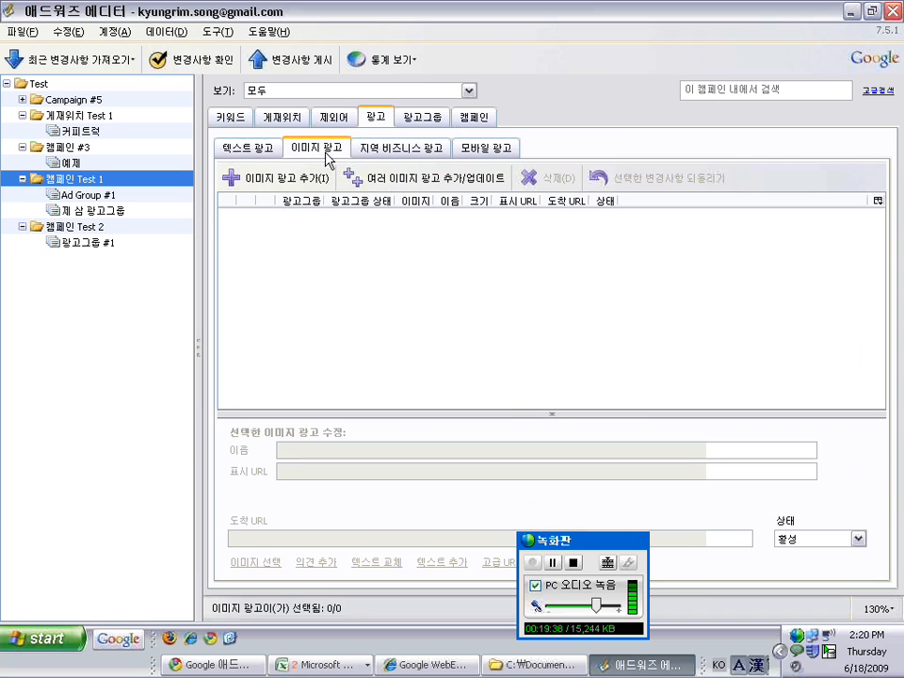
{"action": "left_click", "coordinate": [248, 148]}
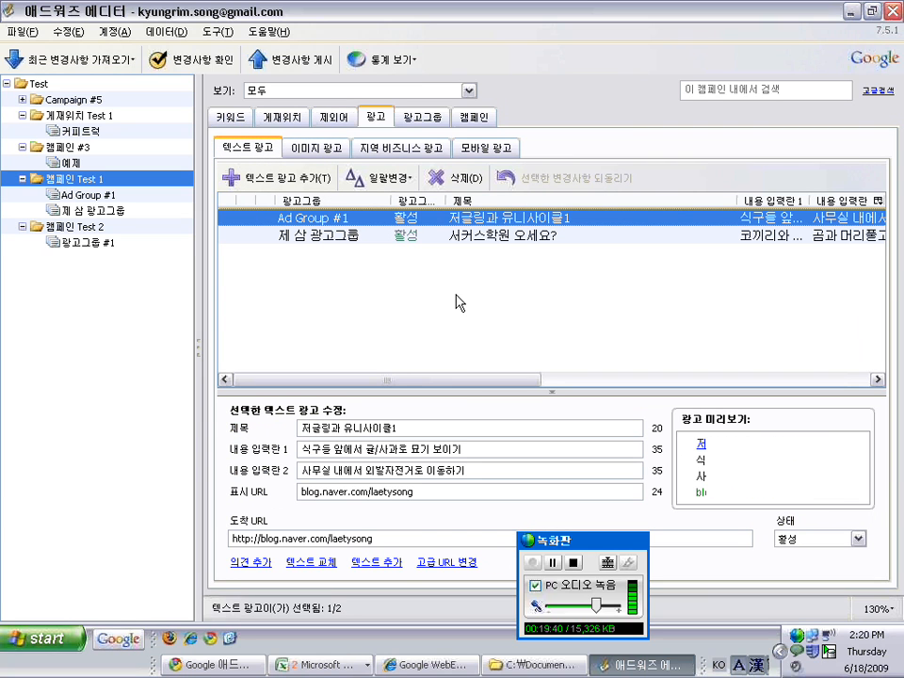
Review the text ads of 캠페인 #3, 게재위치 Test 1 and Campaign #5, ending on Campaign #5's empty keyword list
{"action": "left_click", "coordinate": [93, 242]}
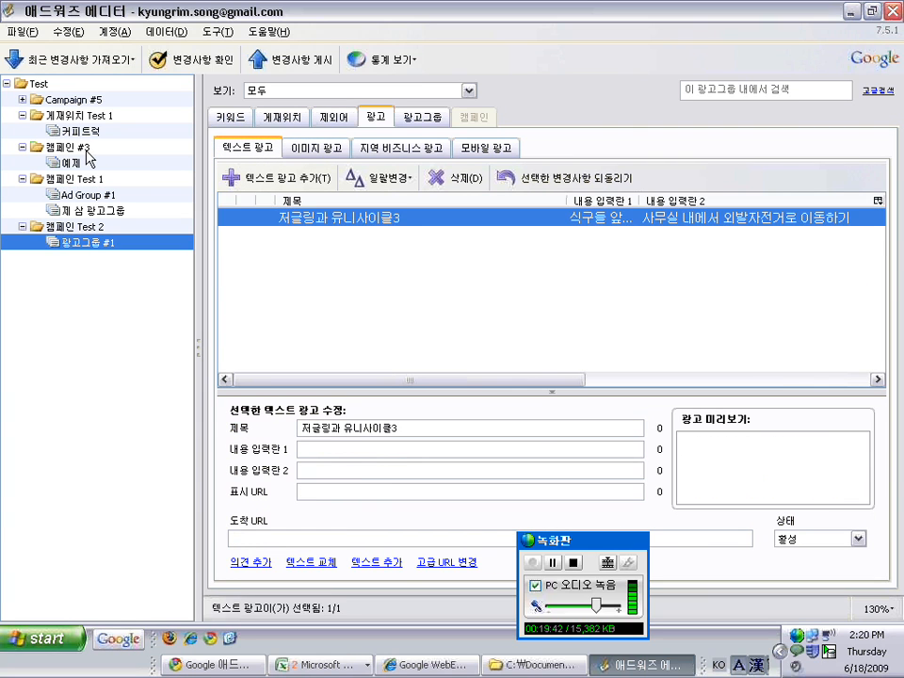
{"action": "left_click", "coordinate": [71, 147]}
{"action": "left_click", "coordinate": [103, 115]}
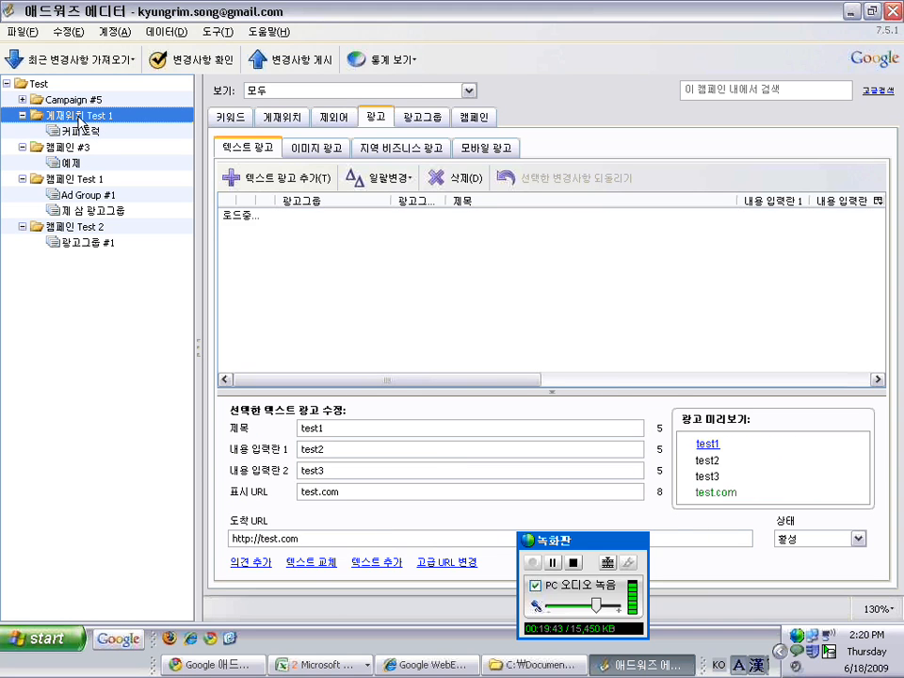
{"action": "left_click", "coordinate": [23, 100]}
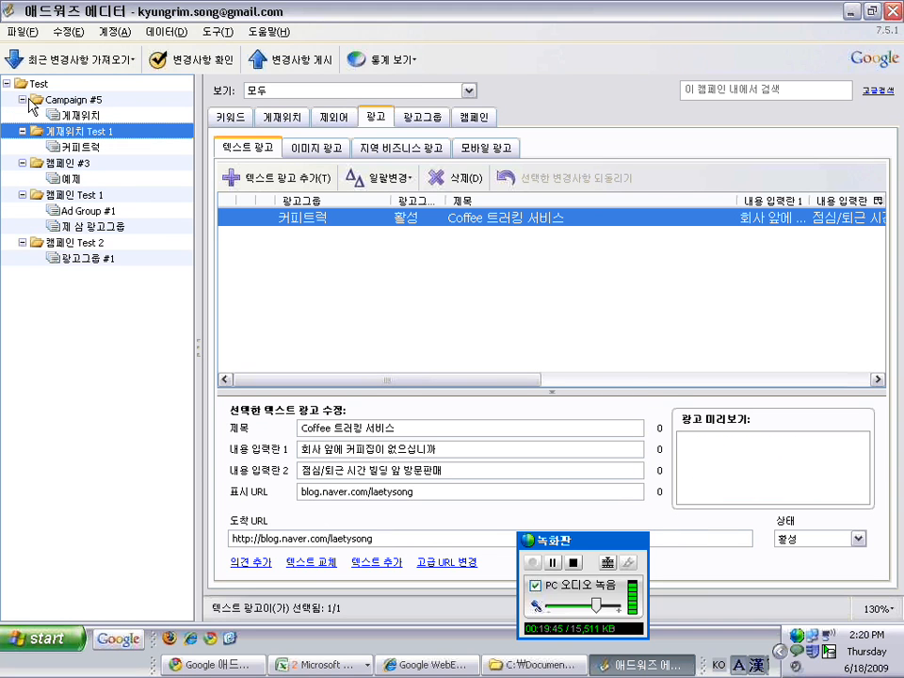
{"action": "left_click", "coordinate": [95, 99]}
{"action": "left_click", "coordinate": [103, 117]}
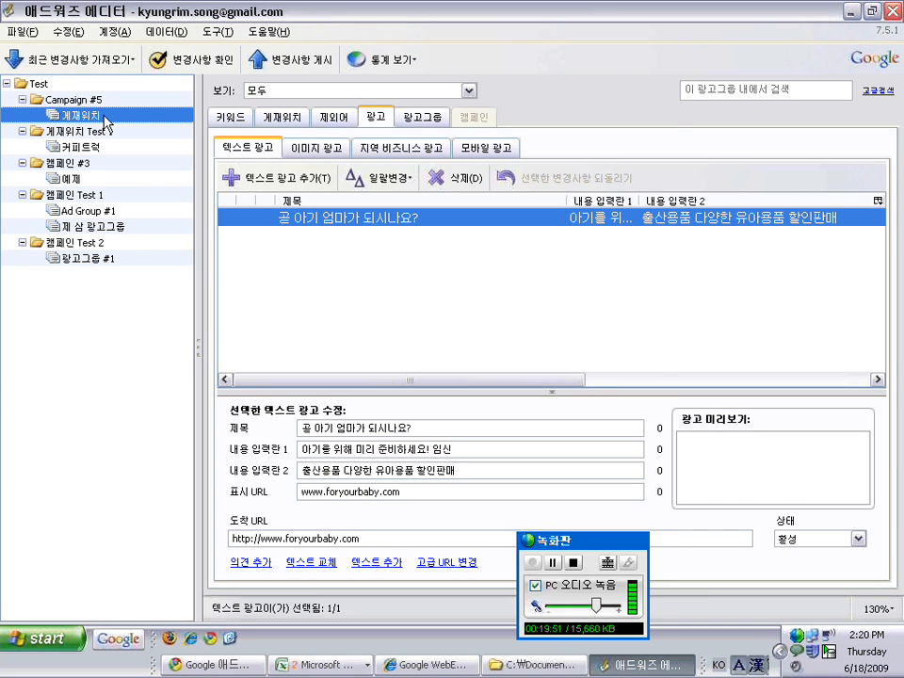
{"action": "left_click", "coordinate": [68, 100]}
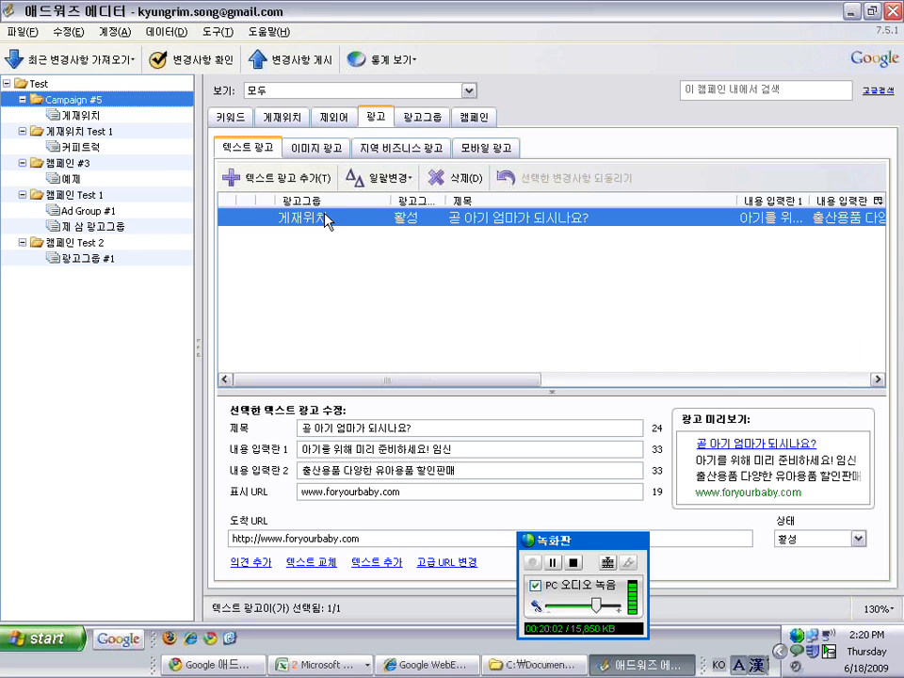
{"action": "left_click", "coordinate": [240, 114]}
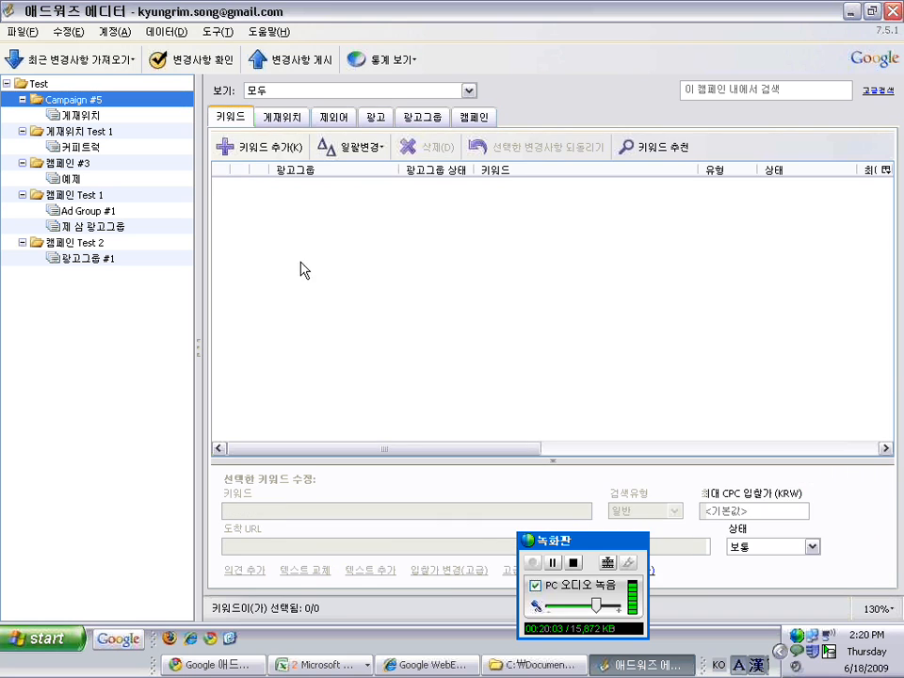
Sort 캠페인 Test 1's keywords and rename 간단한 묘기 to 간단한 묘기와 요가
{"action": "left_click", "coordinate": [74, 131]}
{"action": "left_click", "coordinate": [71, 194]}
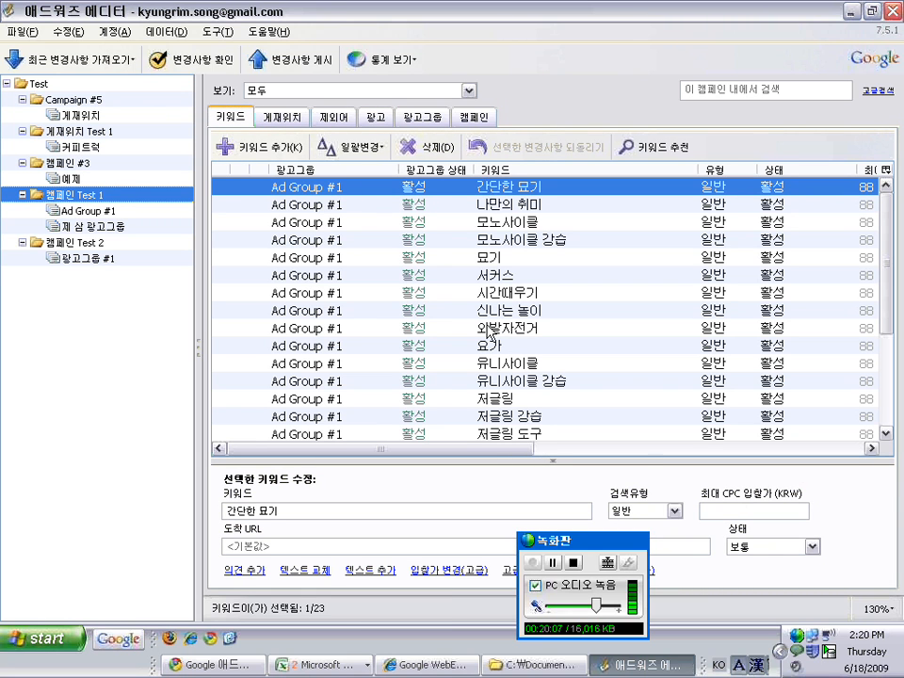
{"action": "left_click", "coordinate": [514, 169]}
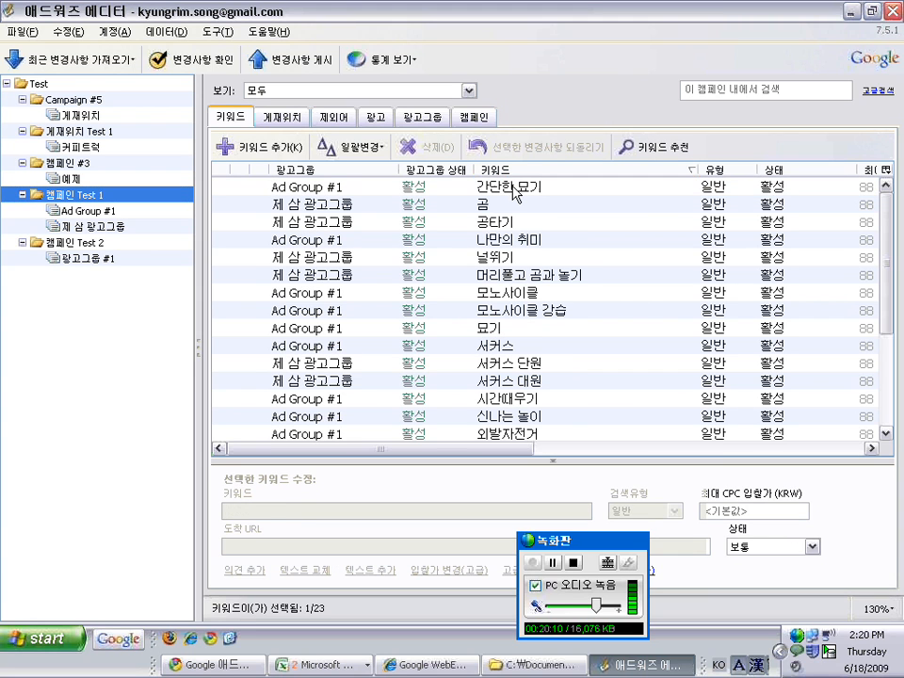
{"action": "double_click", "coordinate": [514, 193]}
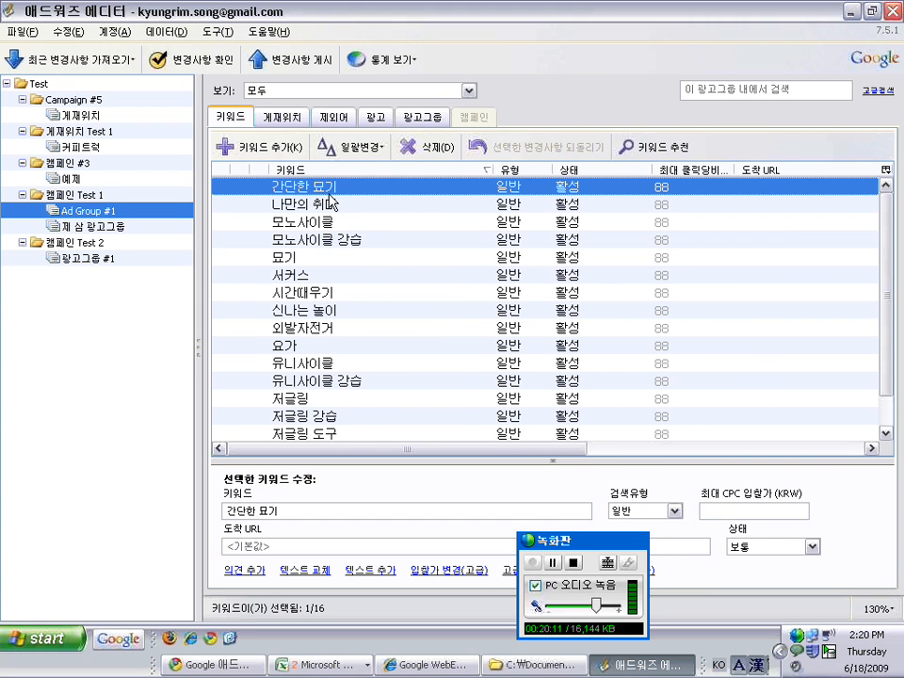
{"action": "left_click", "coordinate": [343, 186]}
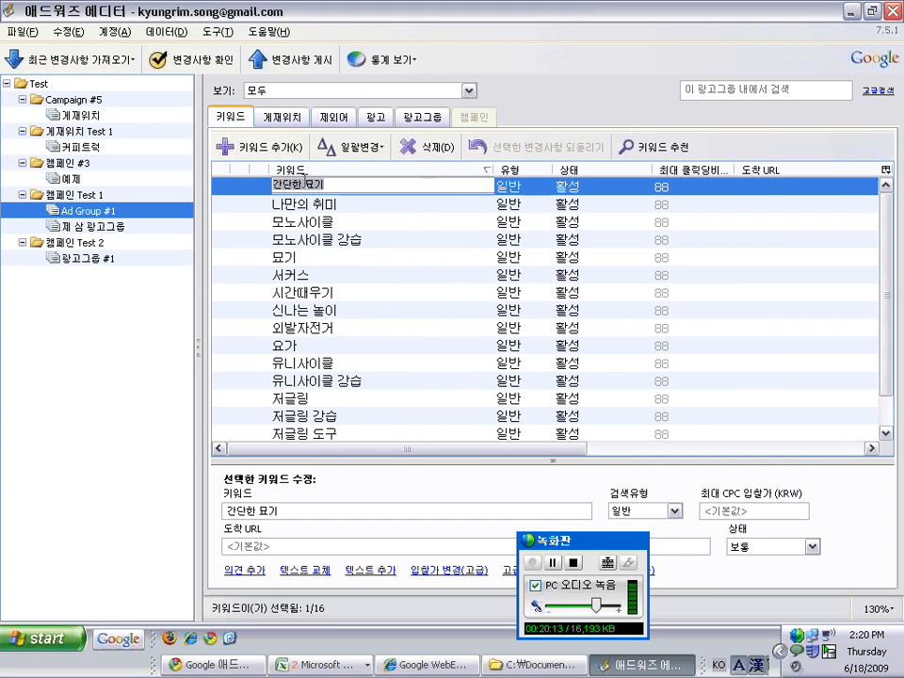
{"action": "left_click", "coordinate": [352, 186]}
{"action": "type", "text": "와 요가"}
{"action": "left_click", "coordinate": [419, 205]}
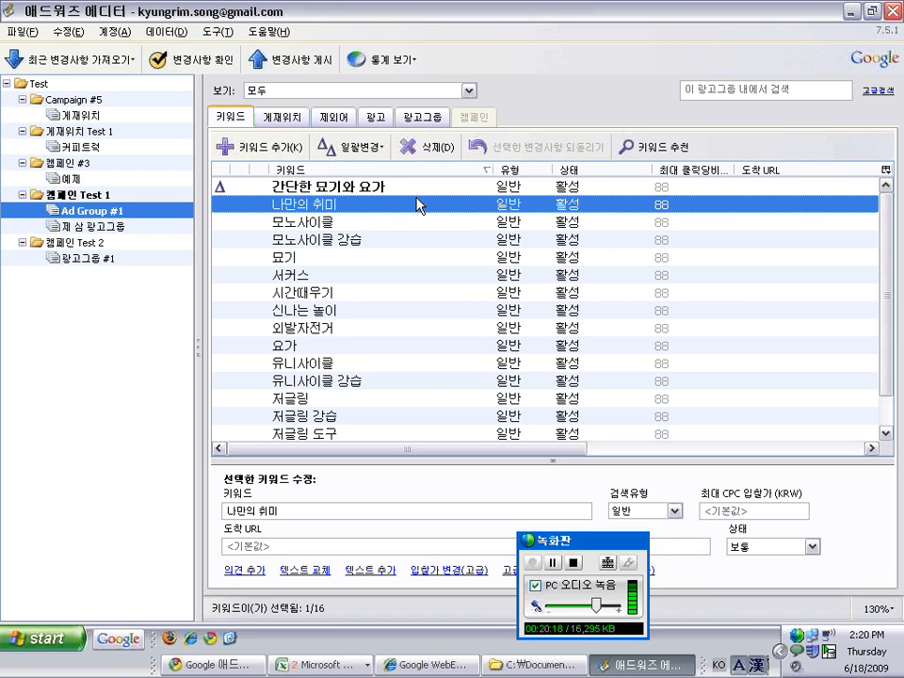
{"action": "left_click", "coordinate": [385, 509]}
{"action": "key", "text": "Hangul"}
{"action": "type", "text": "찾기"}
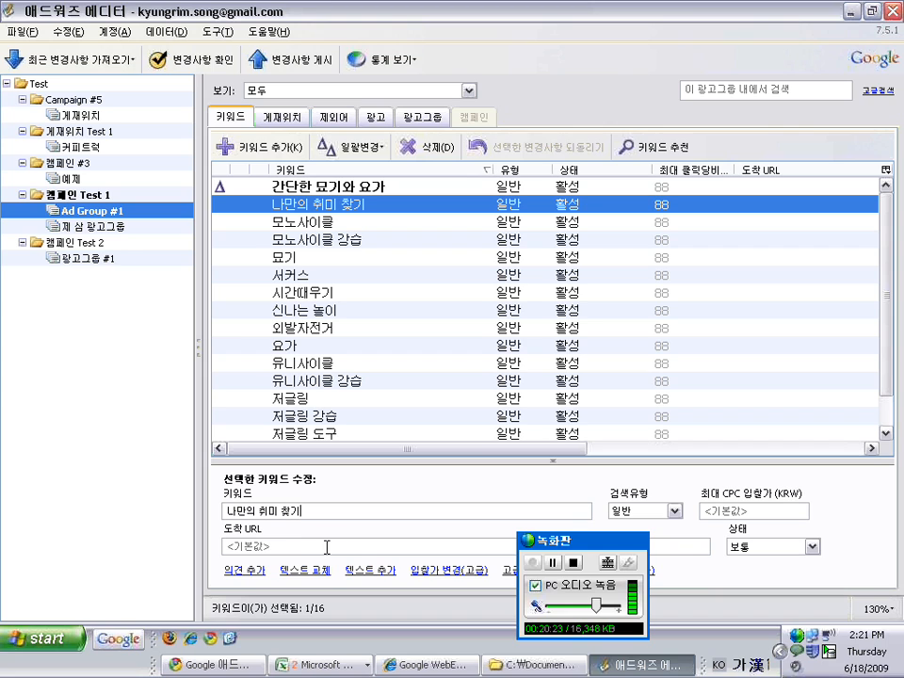
{"action": "left_click", "coordinate": [352, 544]}
{"action": "key", "text": "Hangul"}
{"action": "type", "text": "www.goog"}
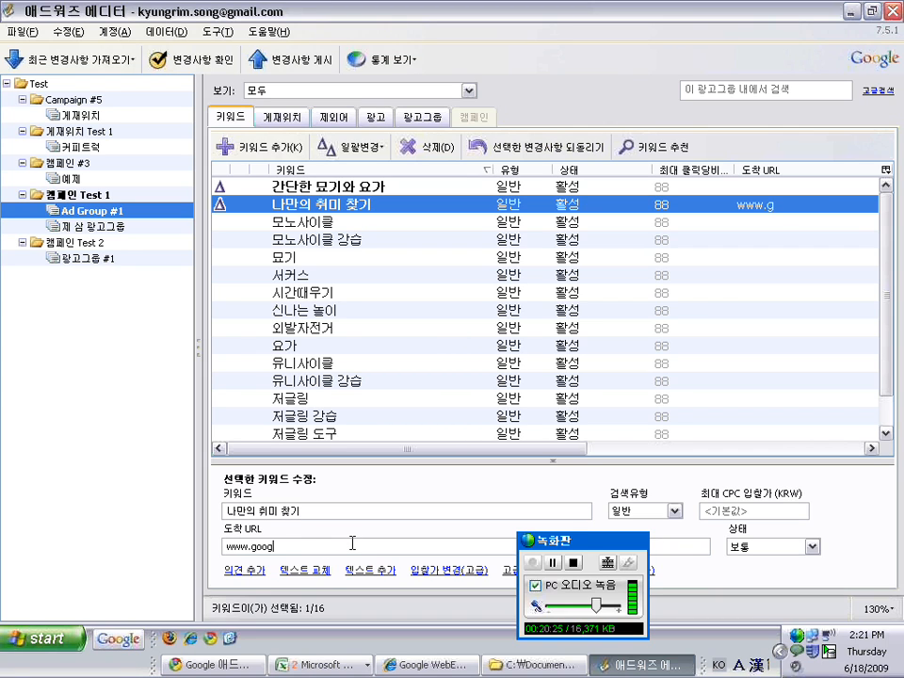
{"action": "type", "text": "le.co.kr"}
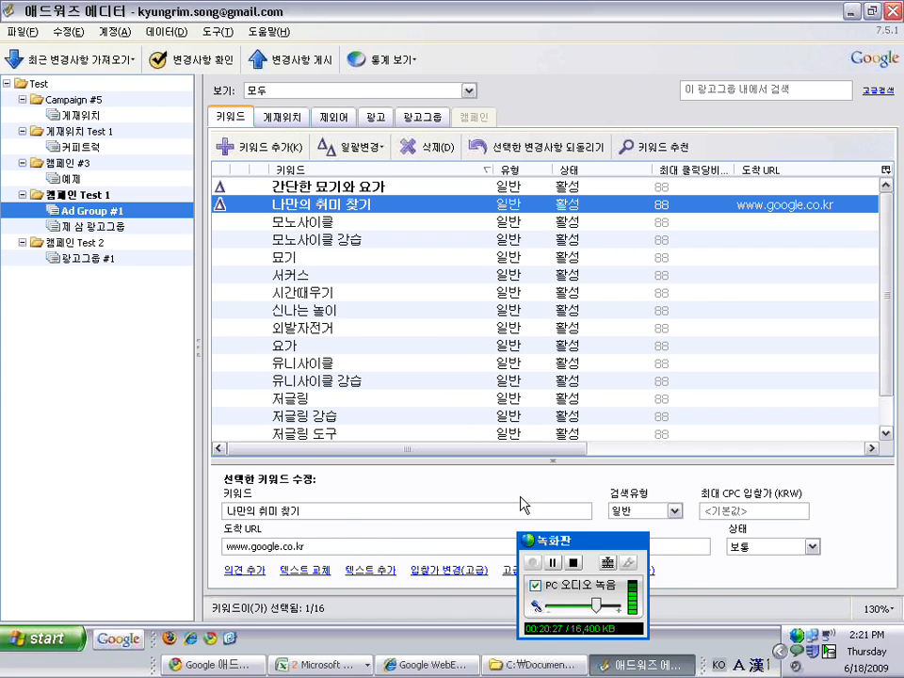
Set 나만의 취미 찾기 to status 일시중지 and match type 구문
{"action": "left_click", "coordinate": [622, 205]}
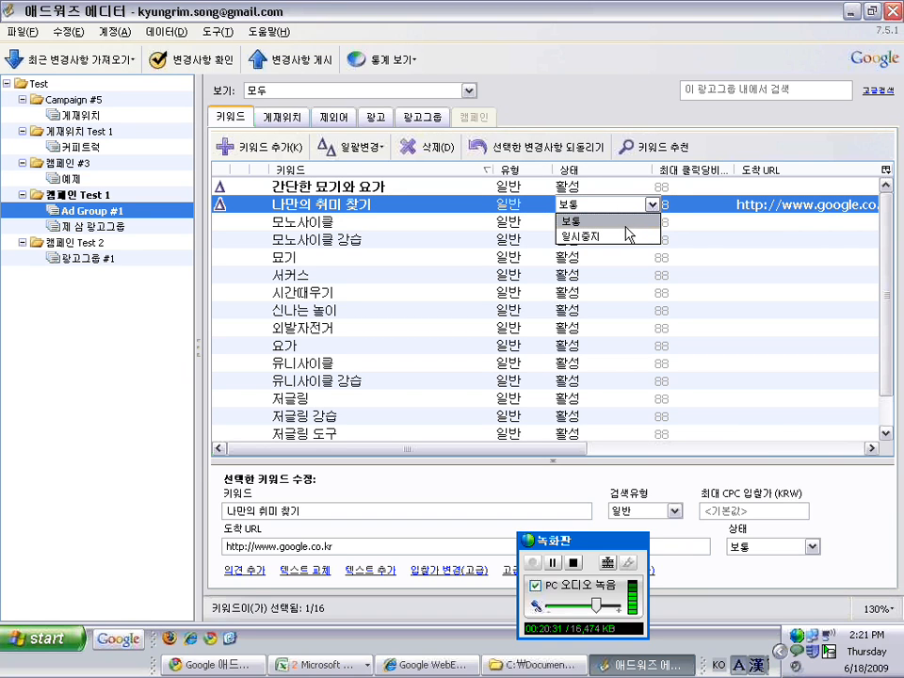
{"action": "left_click", "coordinate": [628, 236]}
{"action": "left_click", "coordinate": [514, 206]}
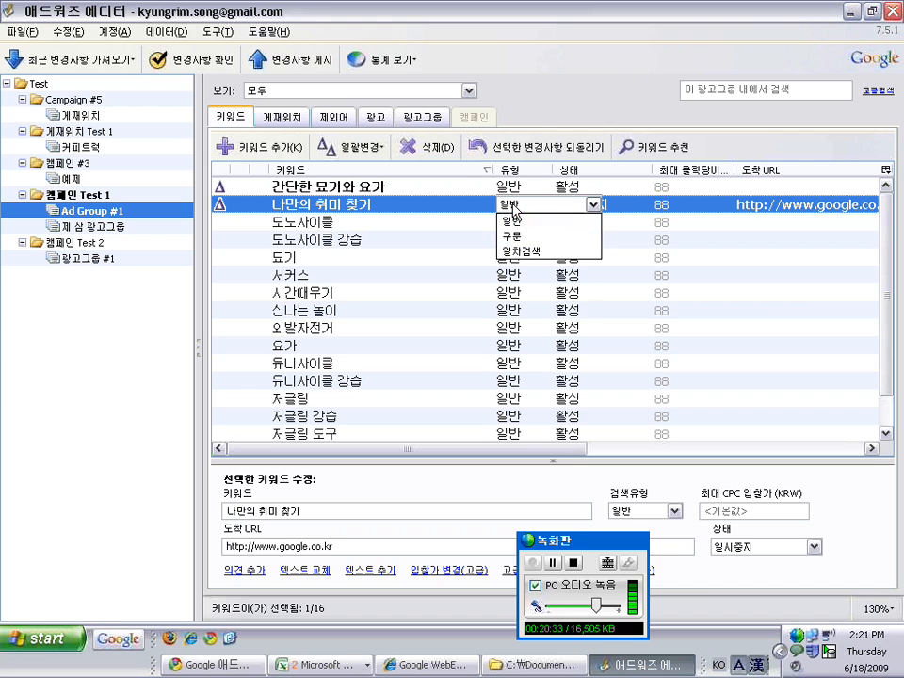
{"action": "left_click", "coordinate": [511, 236]}
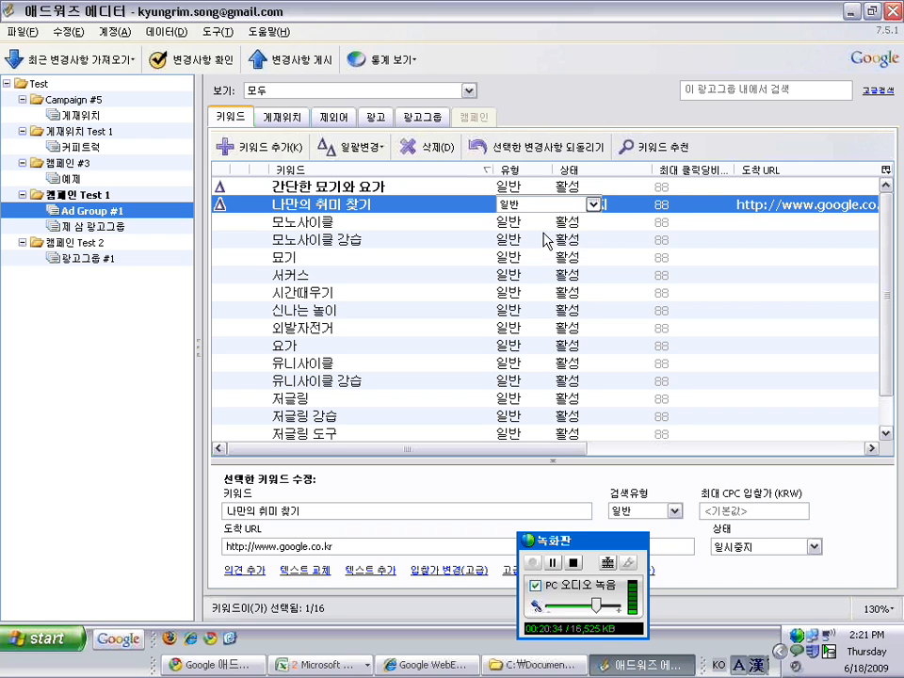
Look over the other keywords and ad groups, ending on the 게재위치 Test 1 campaign
{"action": "left_click", "coordinate": [446, 245]}
{"action": "left_click", "coordinate": [405, 328]}
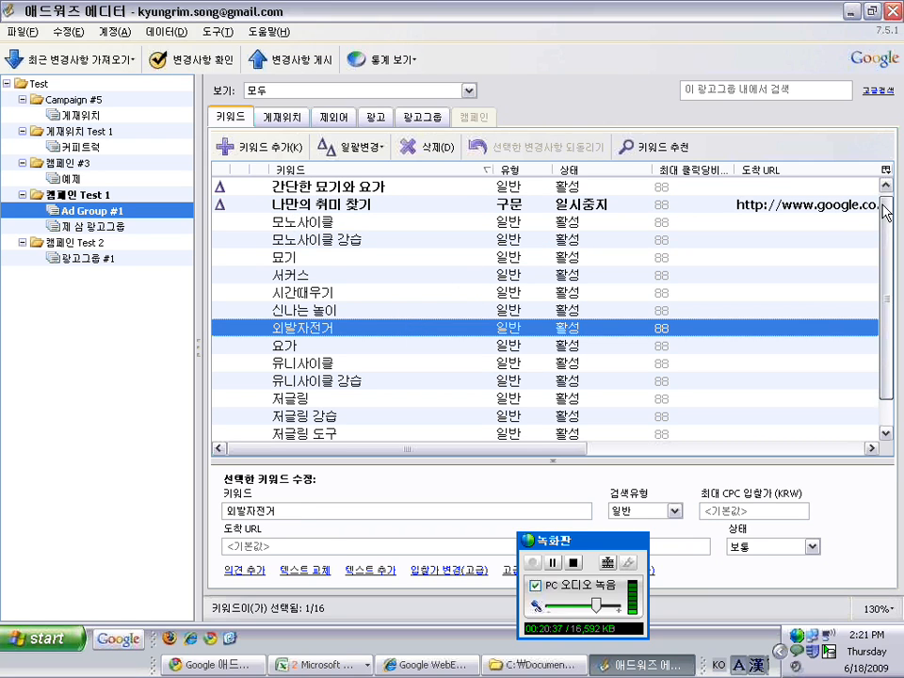
{"action": "left_click", "coordinate": [356, 275]}
{"action": "left_click", "coordinate": [326, 226]}
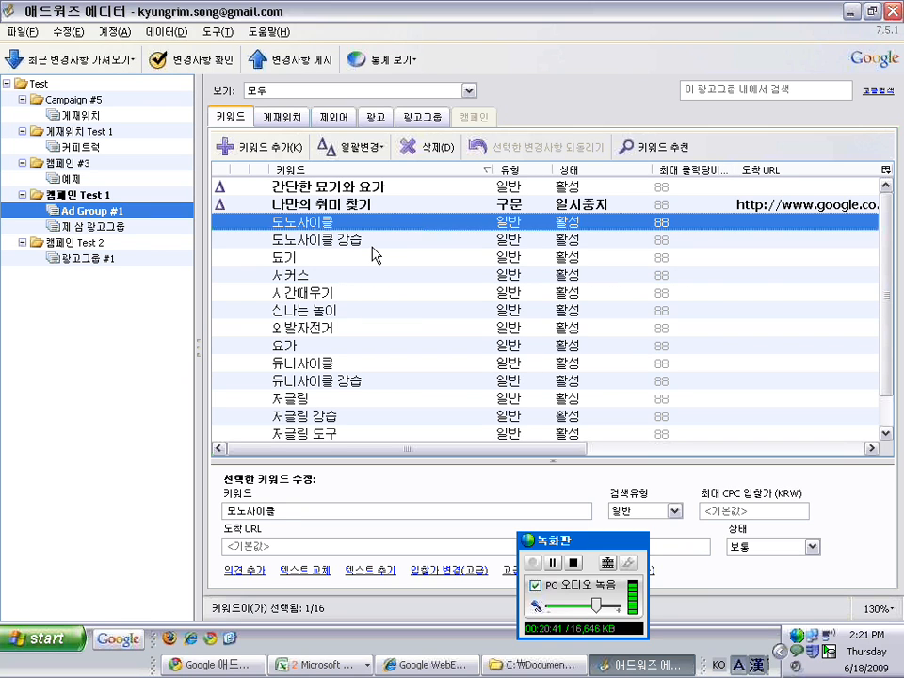
{"action": "left_click", "coordinate": [373, 209]}
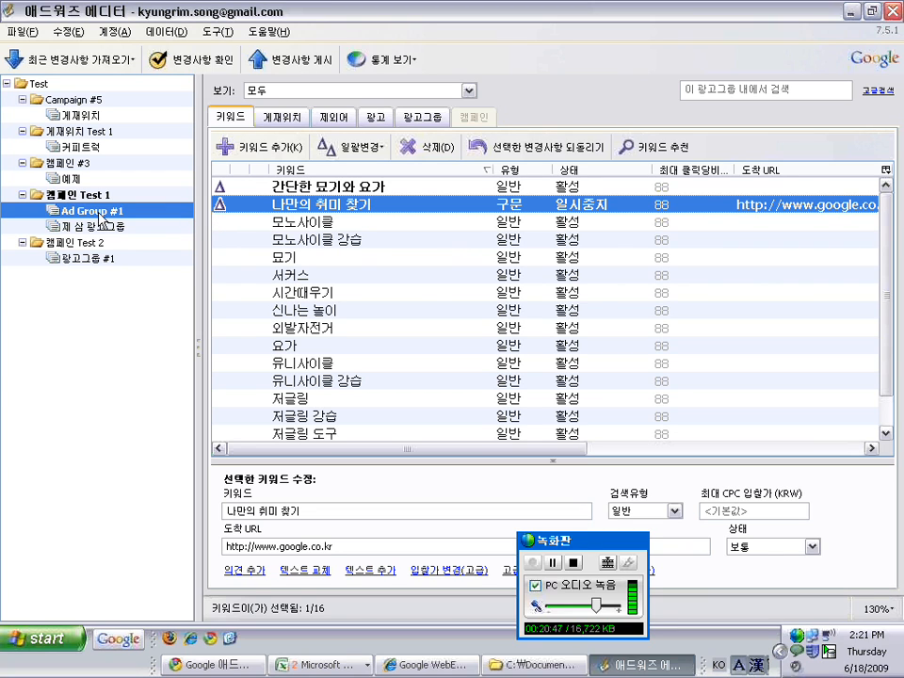
{"action": "left_click", "coordinate": [71, 148]}
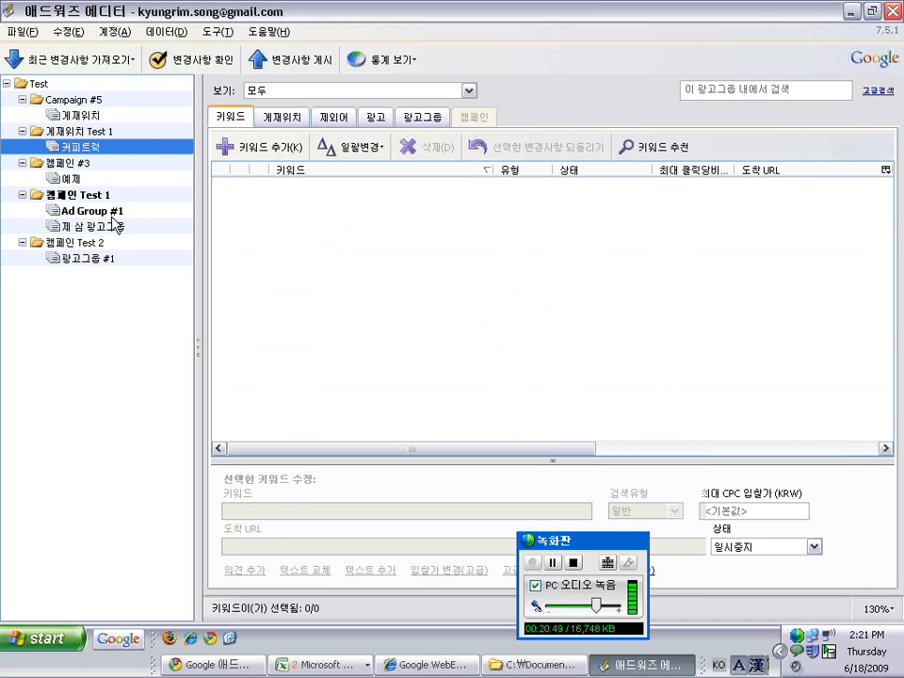
{"action": "left_click", "coordinate": [81, 195]}
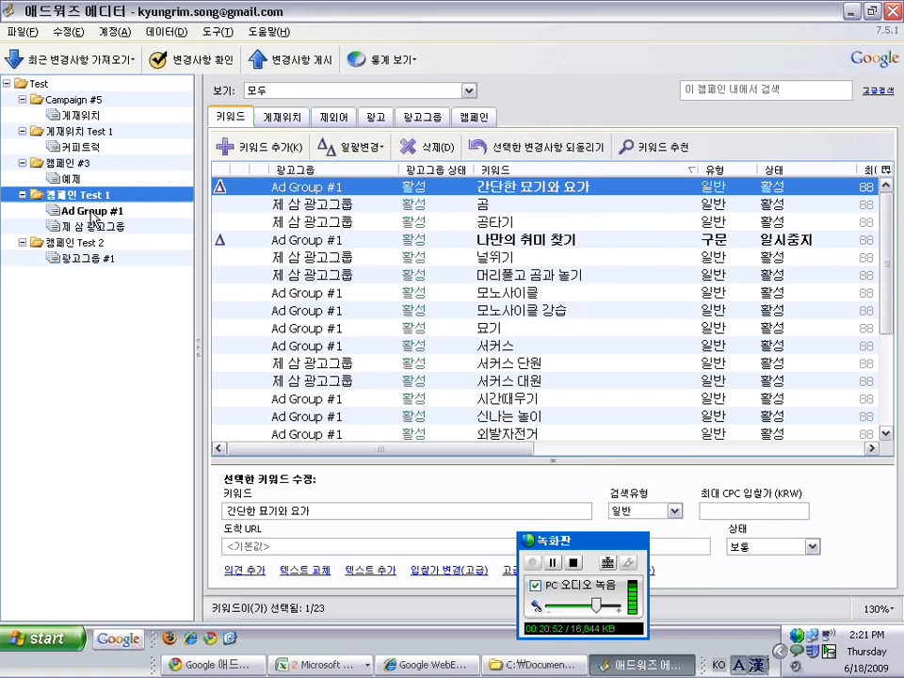
{"action": "left_click", "coordinate": [83, 211]}
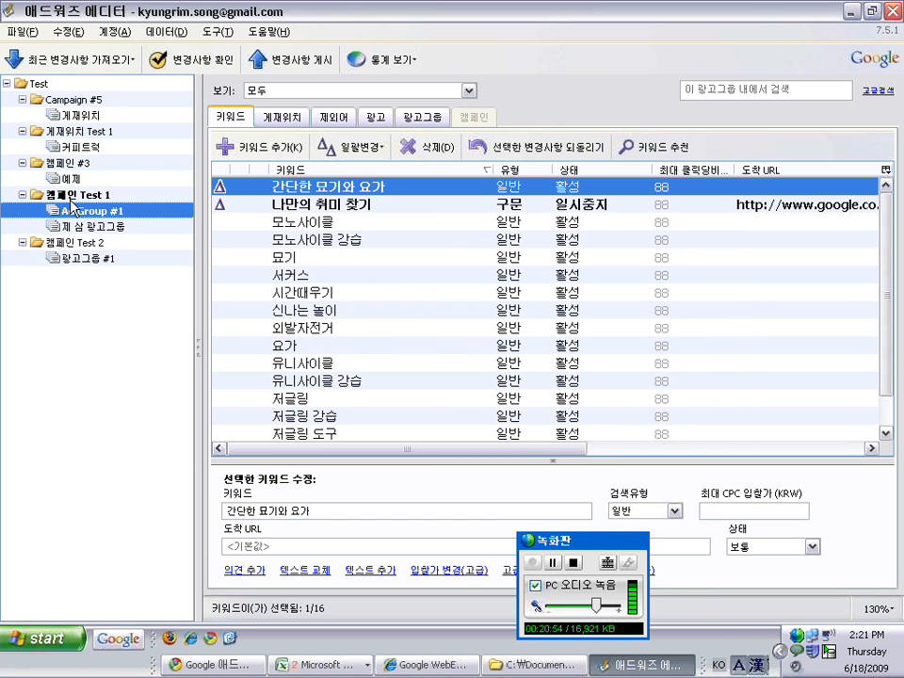
{"action": "left_click", "coordinate": [68, 179]}
{"action": "left_click", "coordinate": [79, 131]}
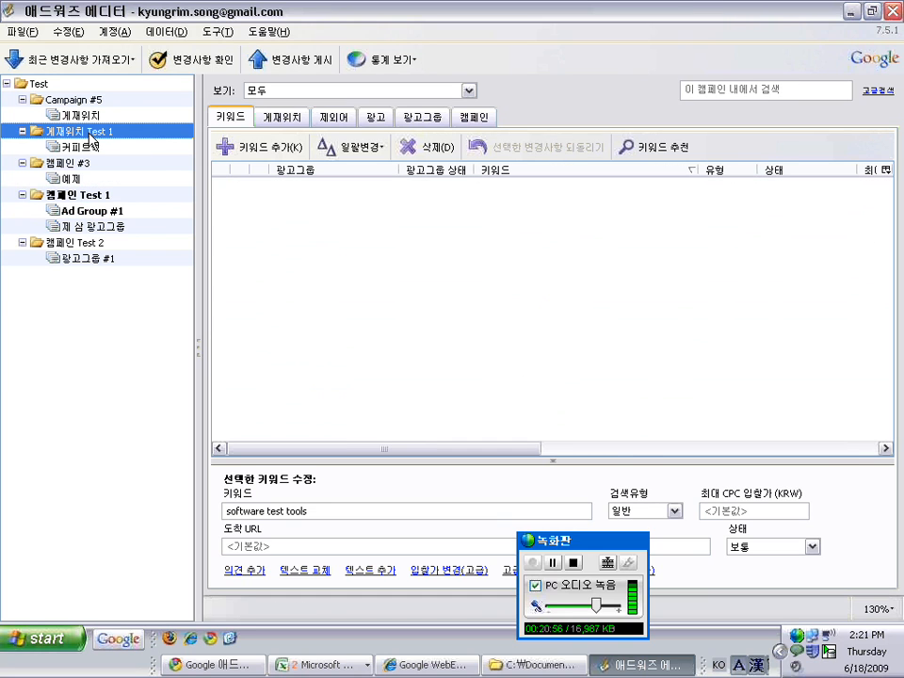
Begin adding a keyword to the 커피트럭 ad group, then cancel
{"action": "left_click", "coordinate": [270, 148]}
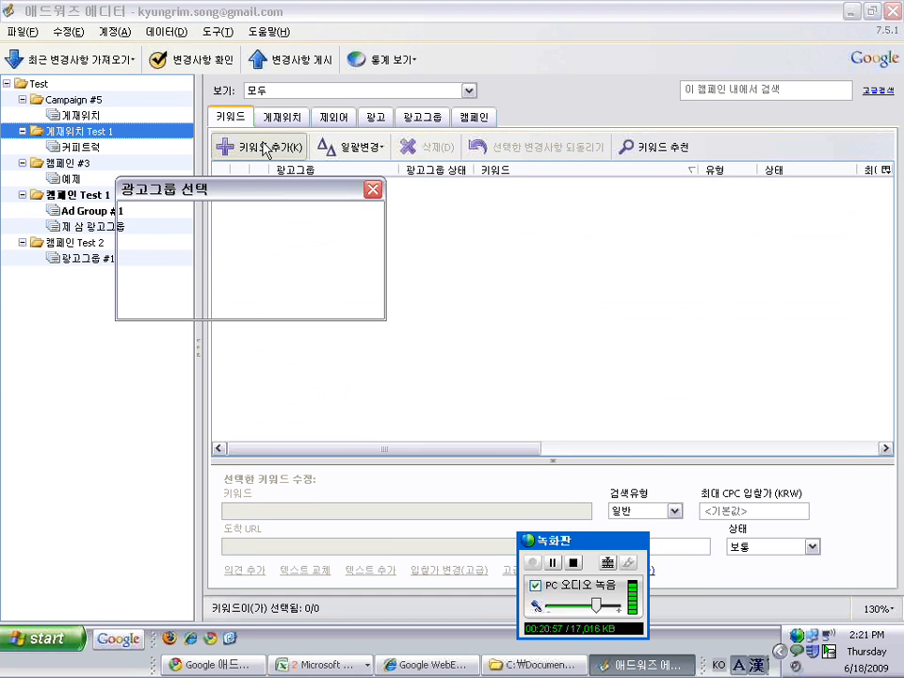
{"action": "left_click", "coordinate": [226, 267]}
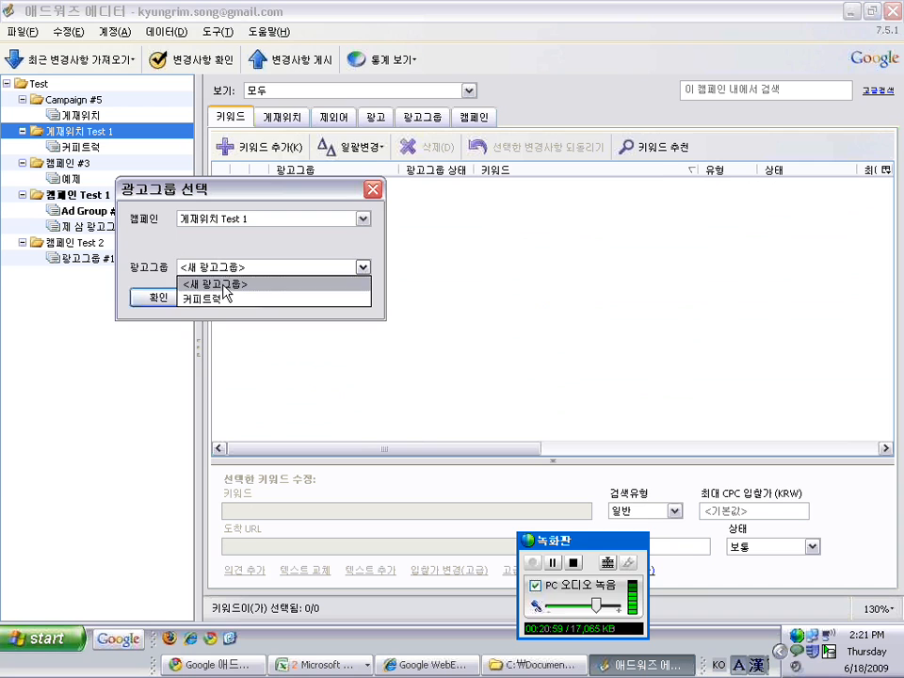
{"action": "left_click", "coordinate": [227, 298]}
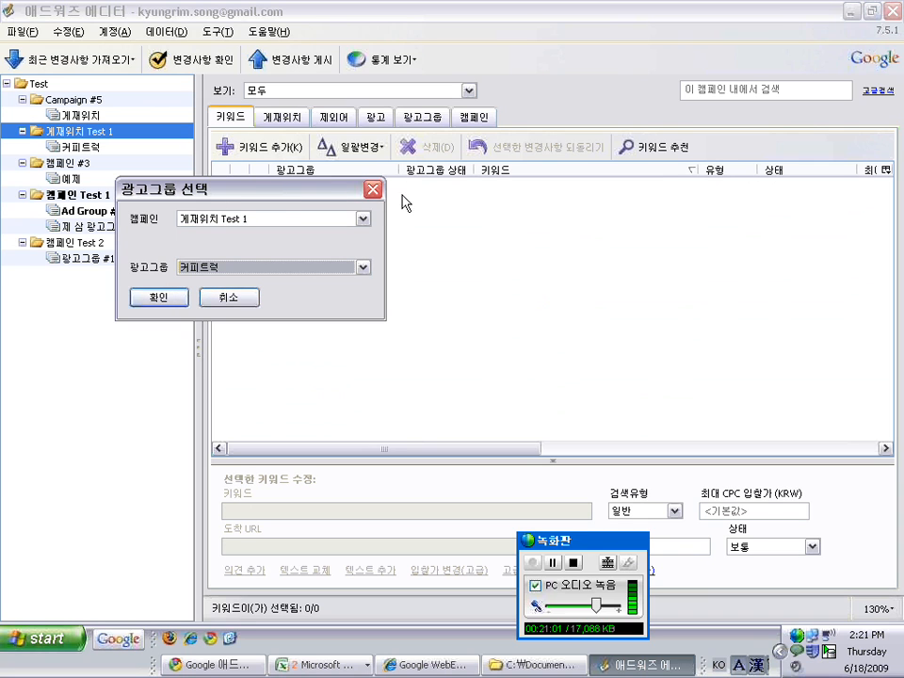
{"action": "left_click", "coordinate": [373, 190]}
Add the keyword 시험 키워드 to the 예제 ad group of 캠페인 #3
{"action": "left_click", "coordinate": [242, 147]}
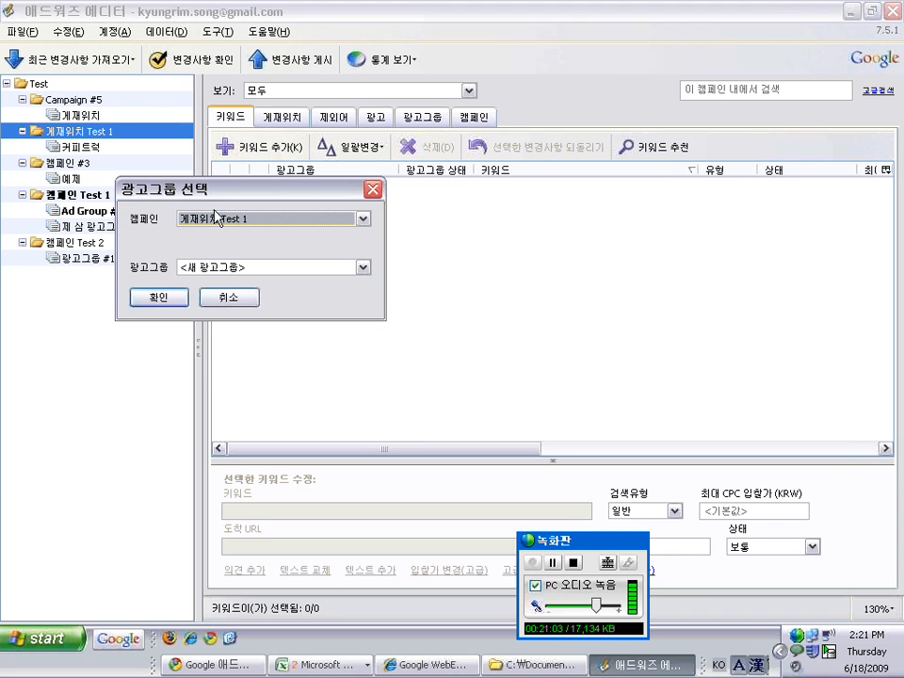
{"action": "left_click", "coordinate": [218, 218]}
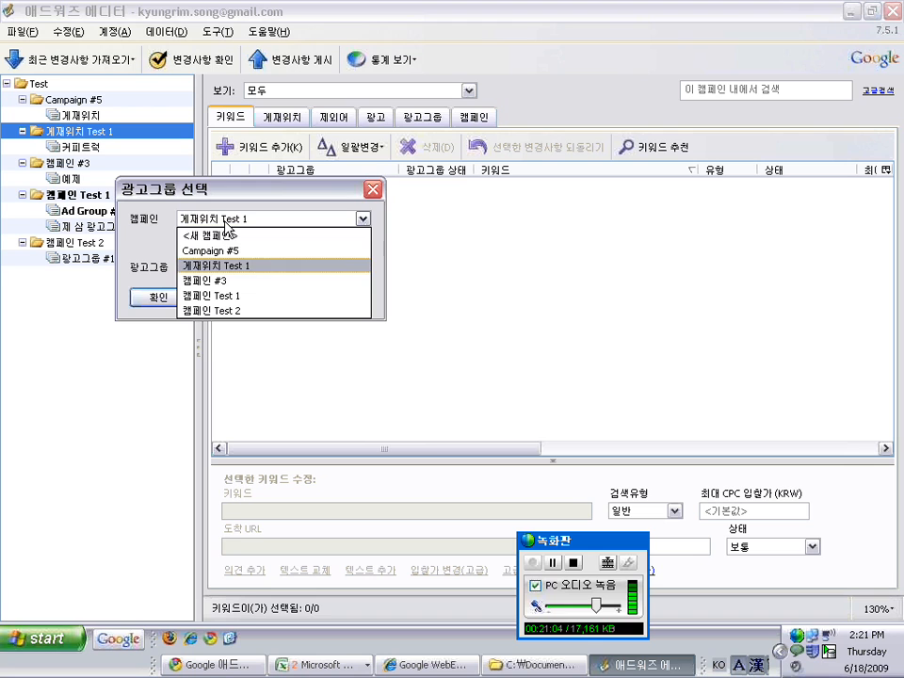
{"action": "left_click", "coordinate": [226, 280]}
{"action": "left_click", "coordinate": [218, 268]}
{"action": "left_click", "coordinate": [213, 297]}
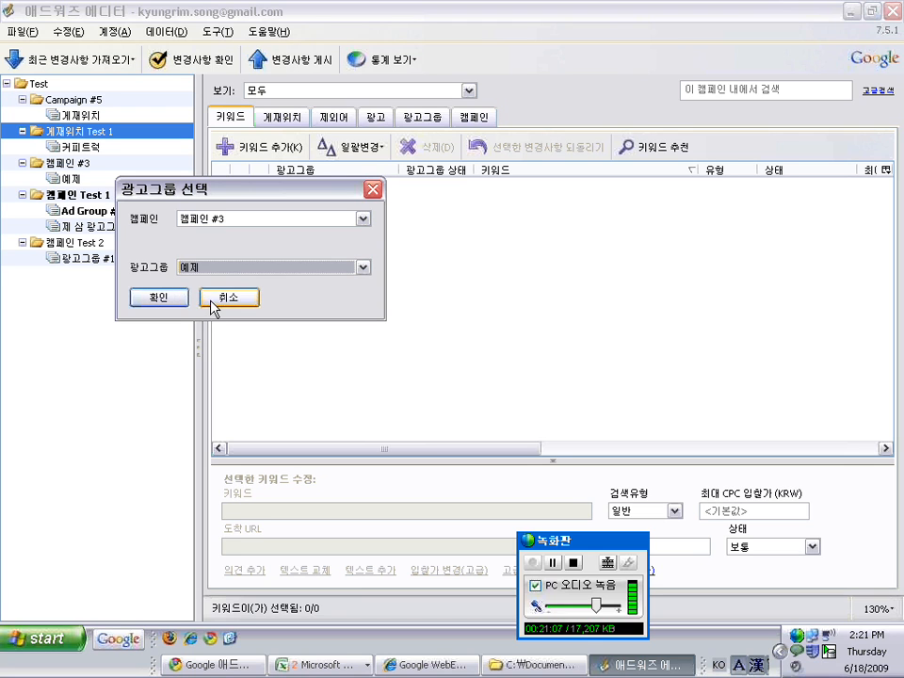
{"action": "left_click", "coordinate": [159, 298]}
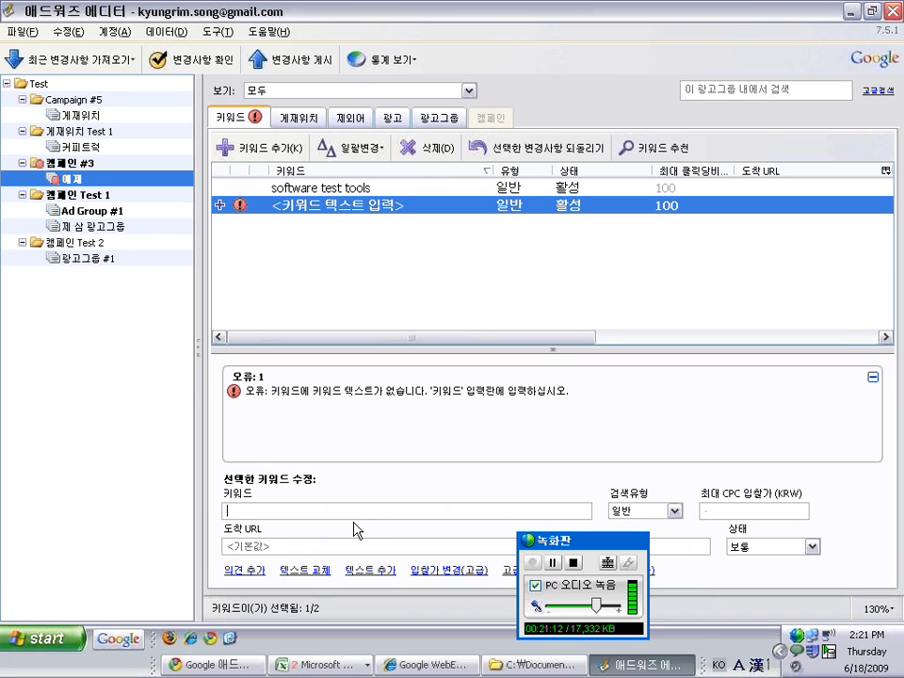
{"action": "type", "text": "l"}
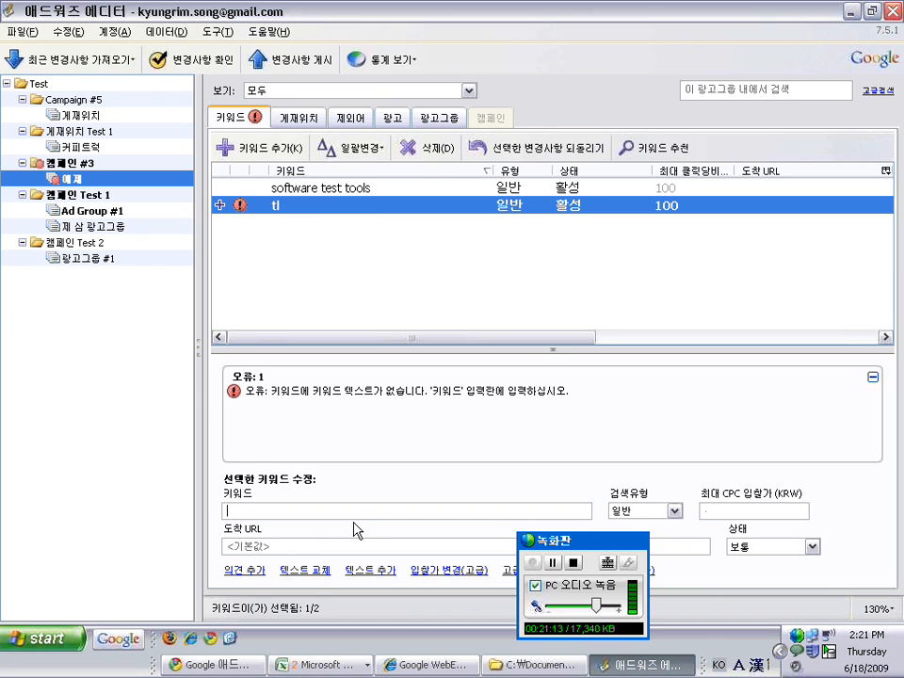
{"action": "type", "text": "워드"}
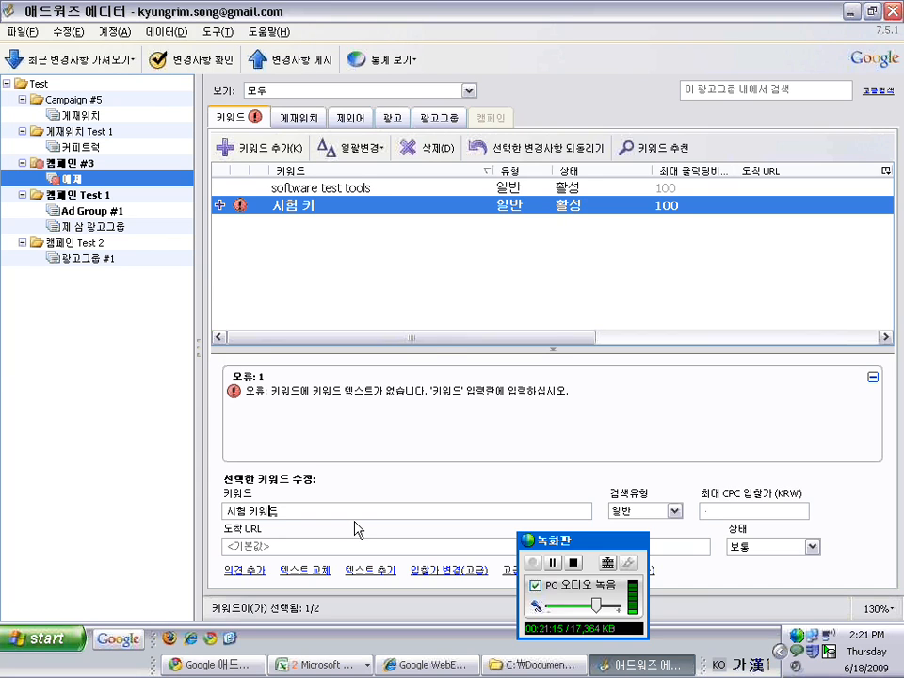
{"action": "left_click", "coordinate": [428, 309]}
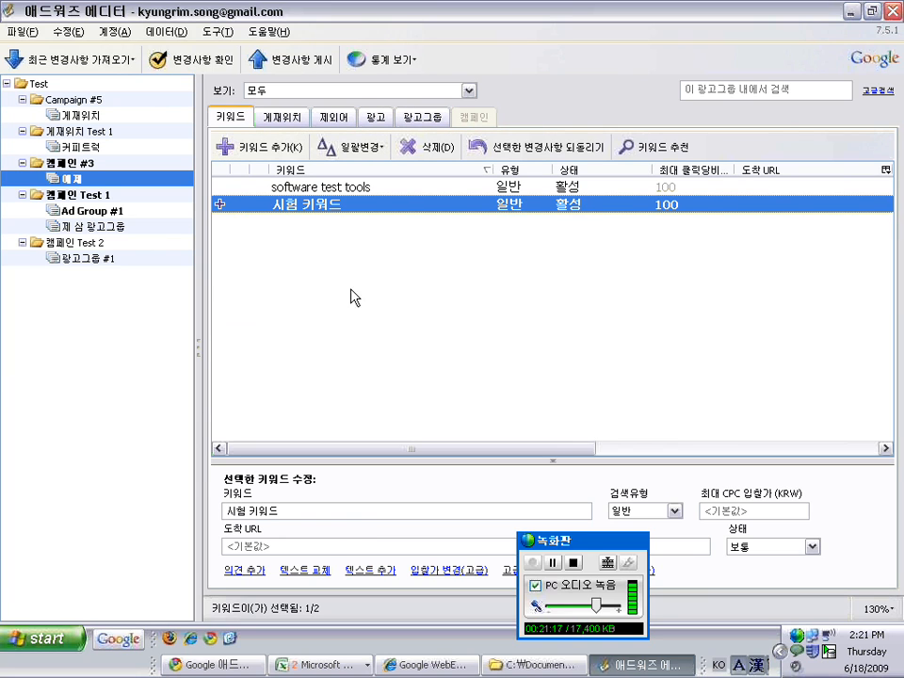
{"action": "left_click", "coordinate": [369, 189]}
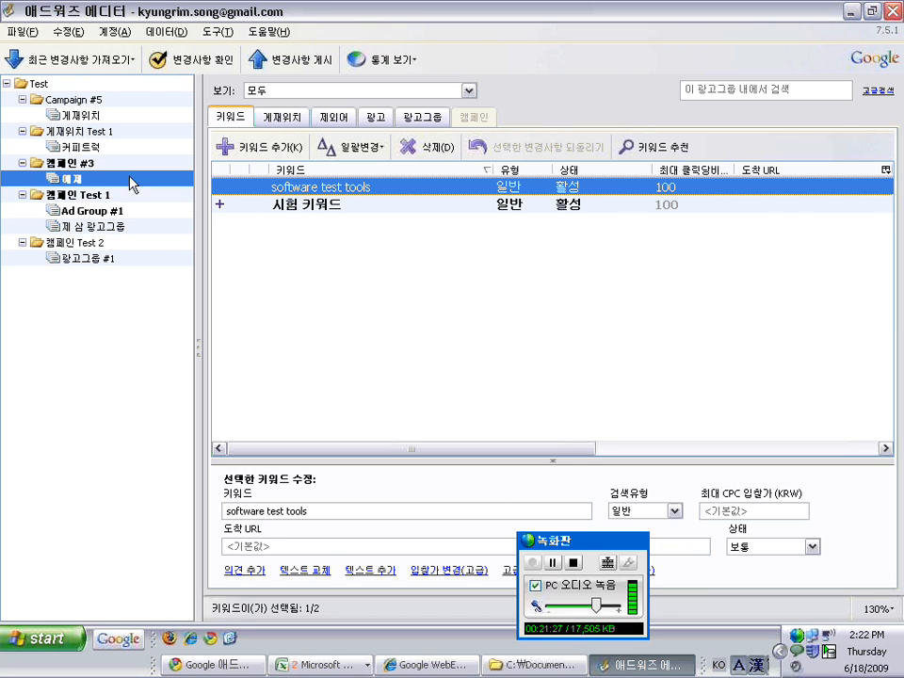
Delete software test tools from 예제 via 삭제(D), then recheck 예제's keywords
{"action": "right_click", "coordinate": [330, 193]}
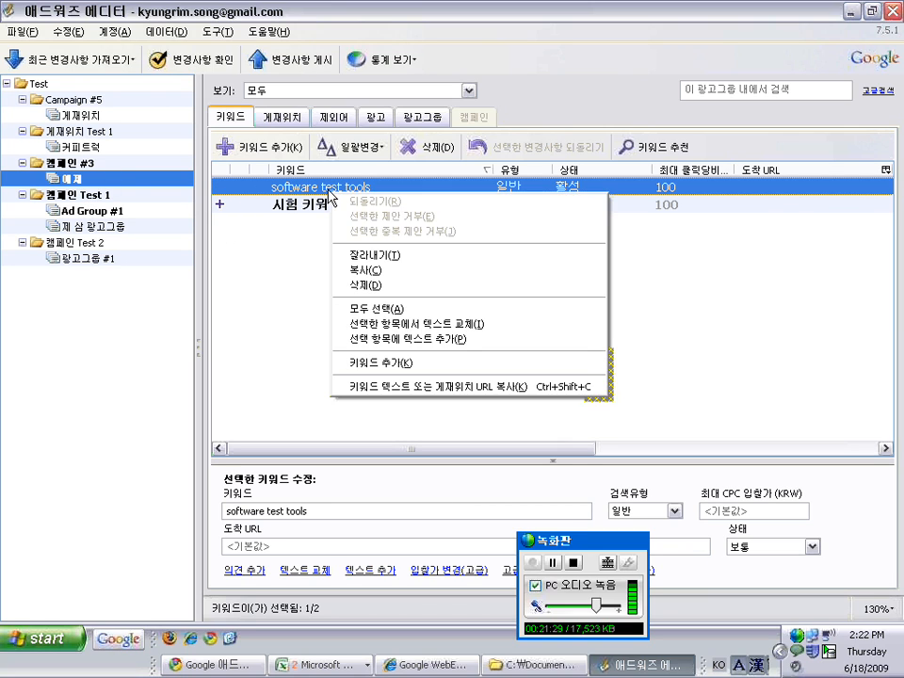
{"action": "left_click", "coordinate": [418, 285]}
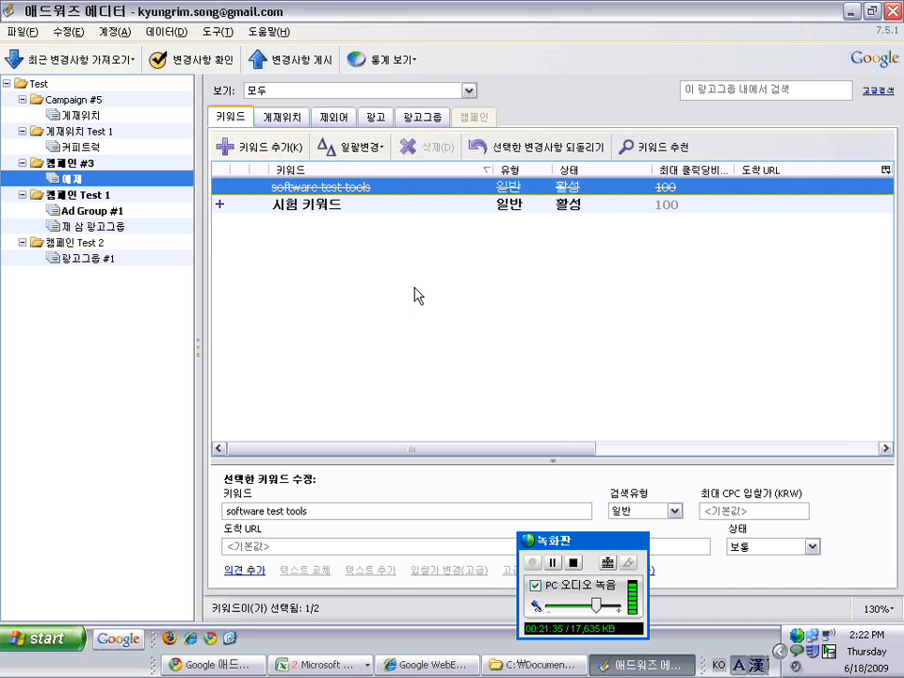
{"action": "left_click", "coordinate": [122, 211]}
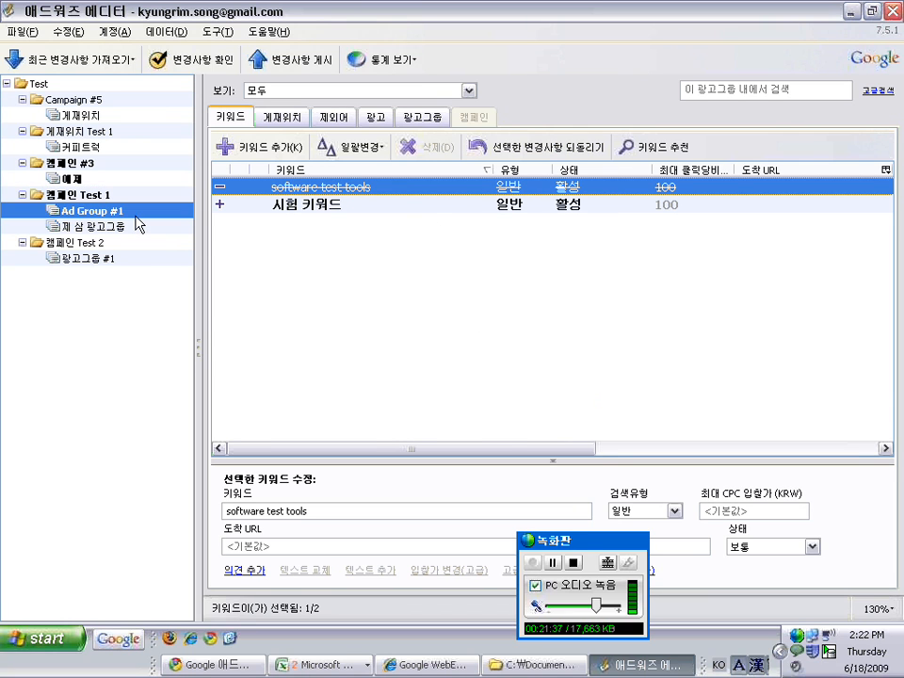
{"action": "left_click", "coordinate": [103, 194]}
{"action": "key", "text": "Up"}
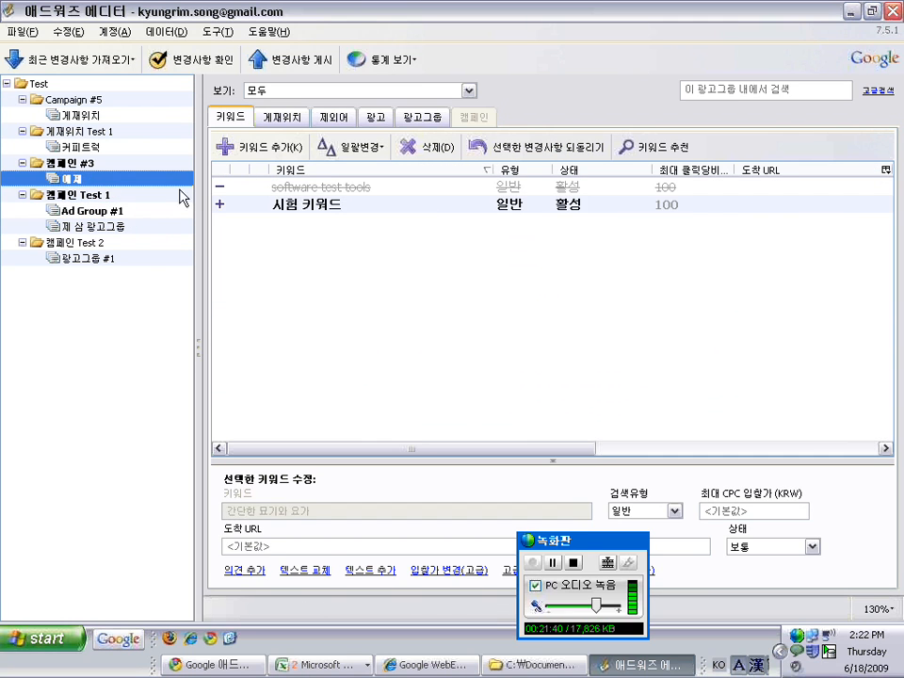
{"action": "left_click", "coordinate": [239, 189]}
{"action": "left_click", "coordinate": [327, 200]}
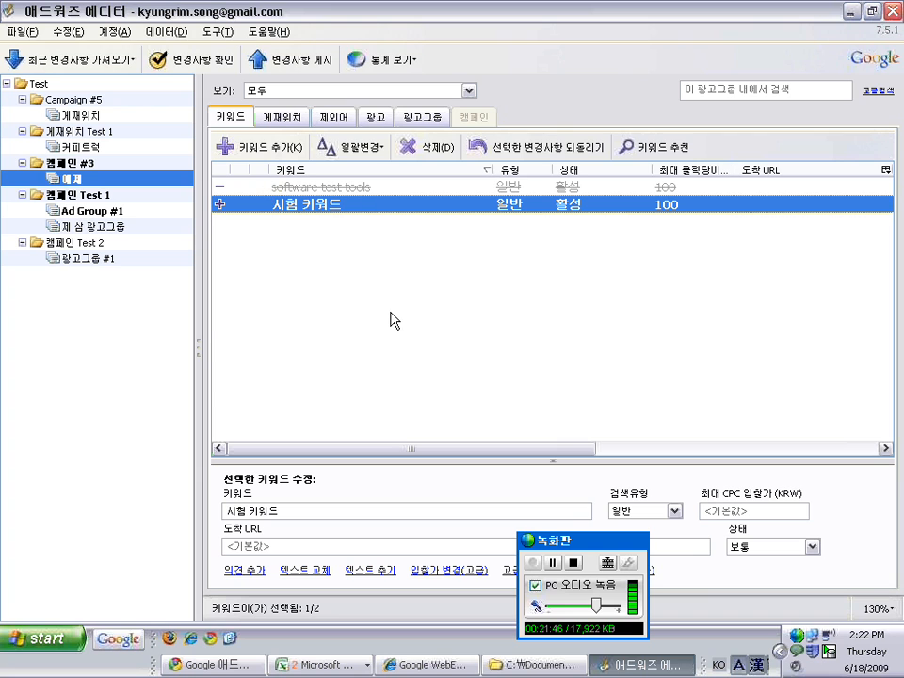
Browse the account's keyword lists, then display Campaign #5's settings with its 10,000 KRW budget
{"action": "left_click", "coordinate": [72, 100]}
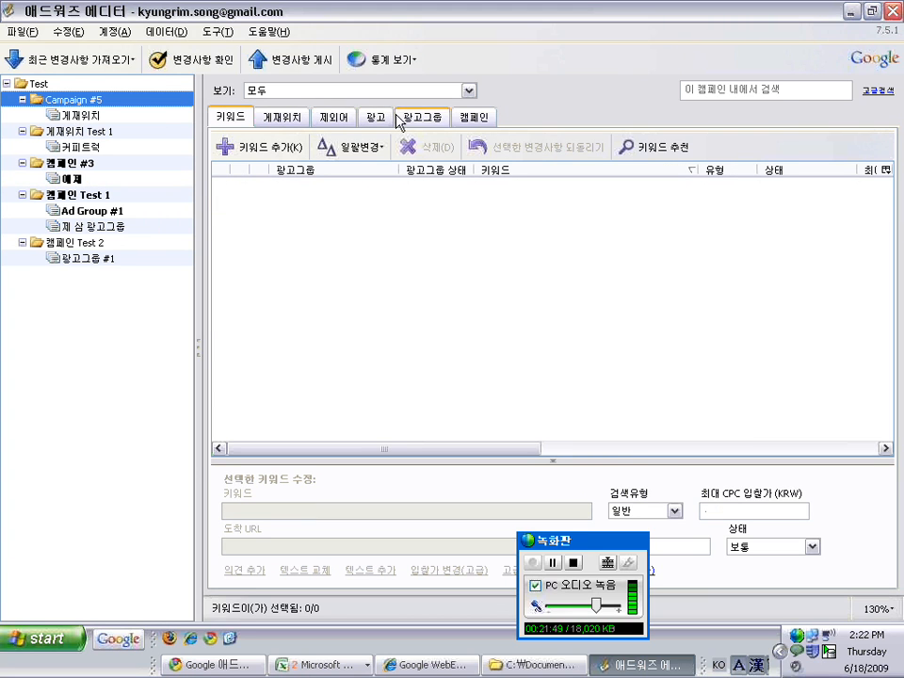
{"action": "left_click", "coordinate": [39, 84]}
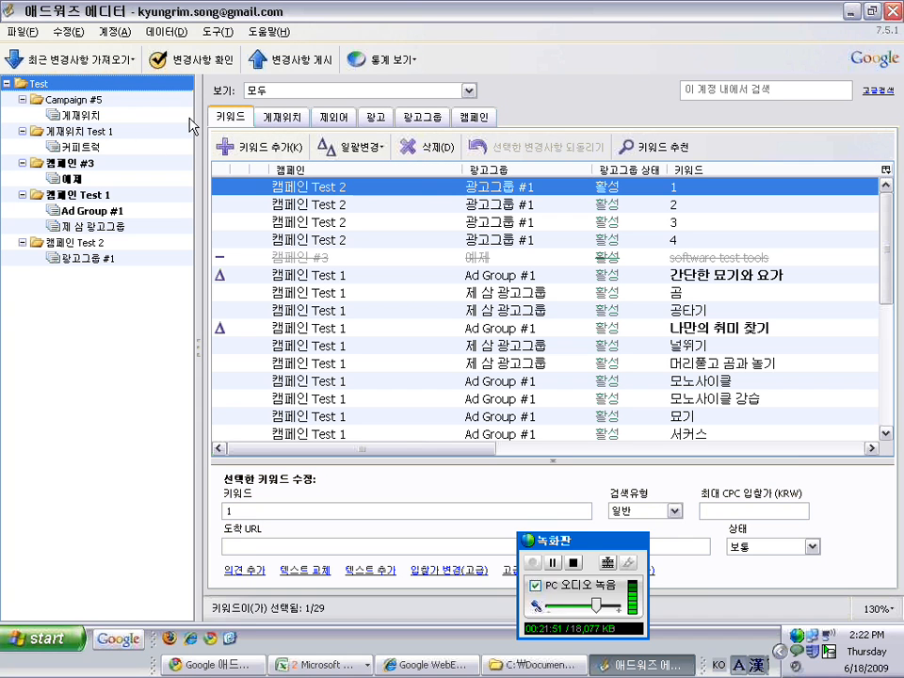
{"action": "left_click", "coordinate": [75, 163]}
{"action": "left_click", "coordinate": [75, 147]}
{"action": "left_click", "coordinate": [100, 130]}
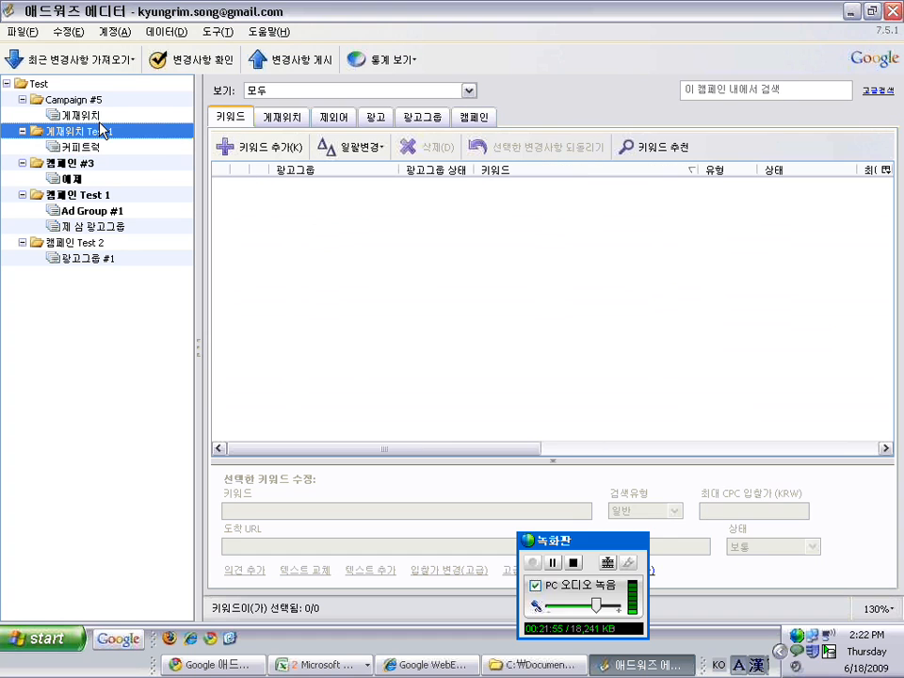
{"action": "left_click", "coordinate": [79, 97]}
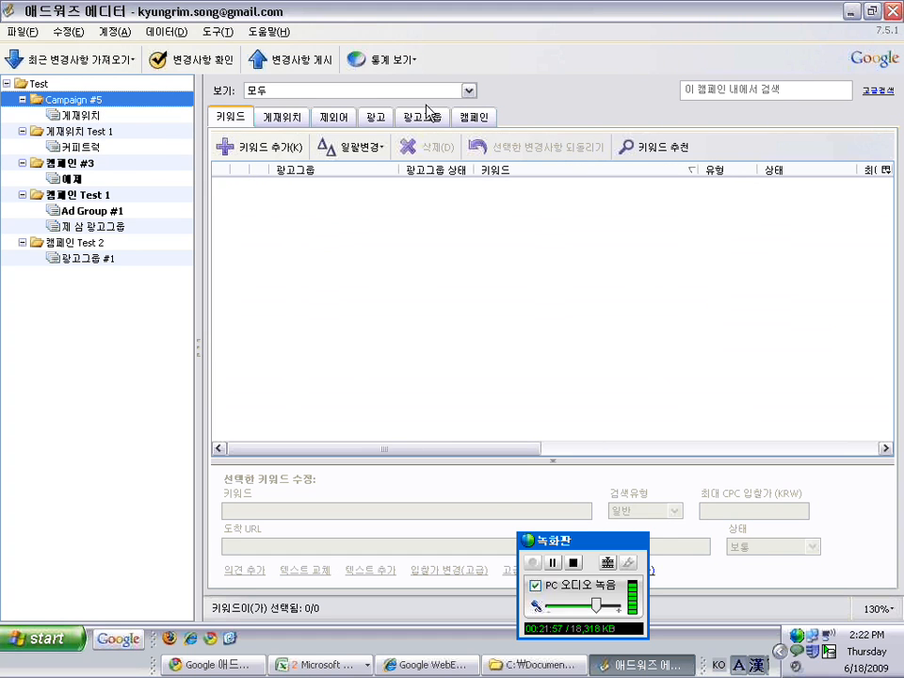
{"action": "left_click", "coordinate": [474, 117]}
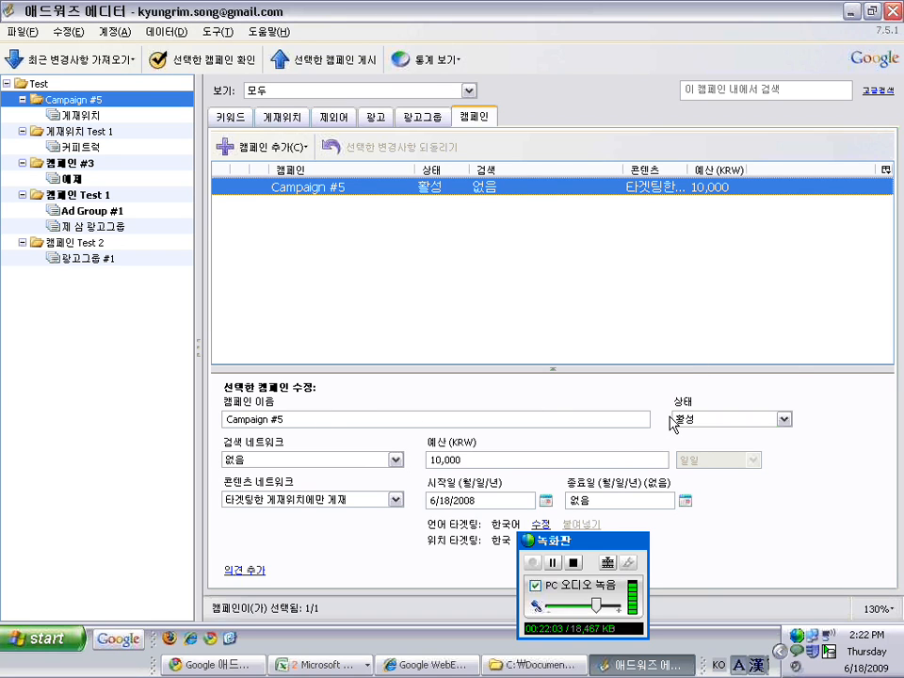
Leave the 검색 네트워크 setting unchanged and view Campaign #5's text ad '곧 아기 엄마가 되시나요?'
{"action": "left_click", "coordinate": [449, 463]}
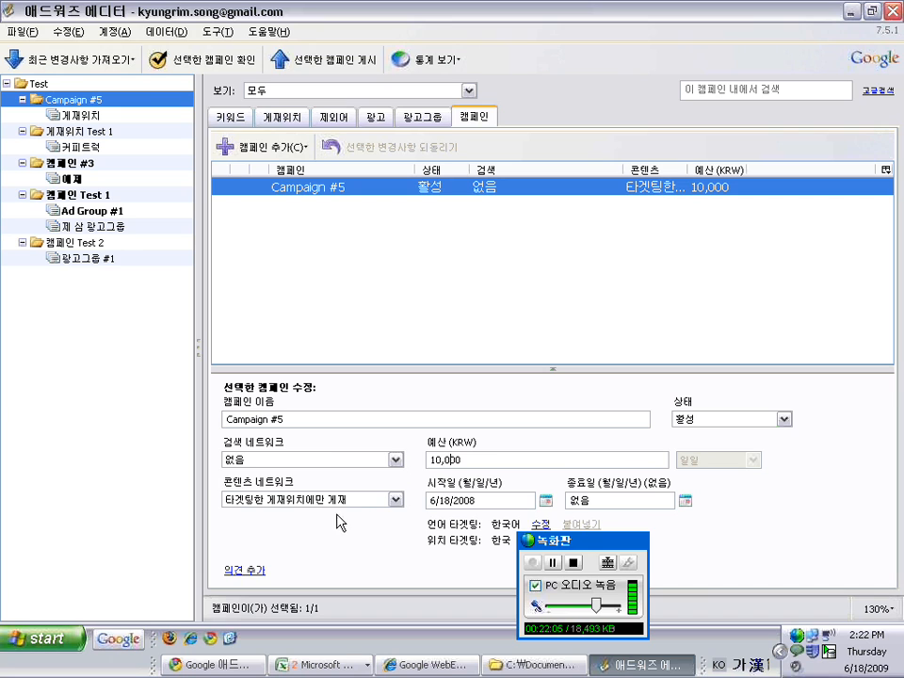
{"action": "left_click", "coordinate": [316, 462]}
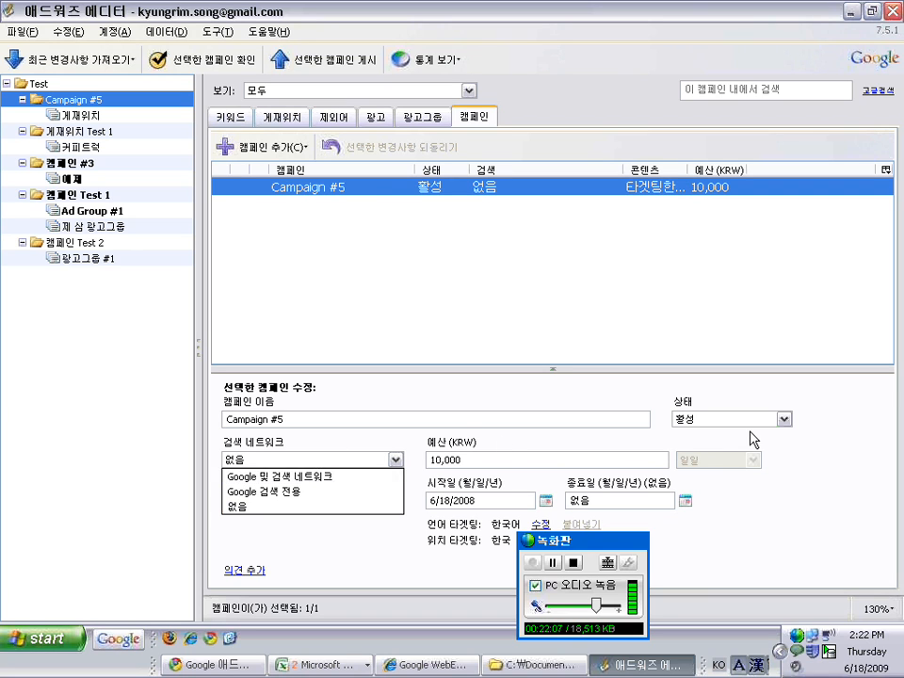
{"action": "left_click", "coordinate": [689, 558]}
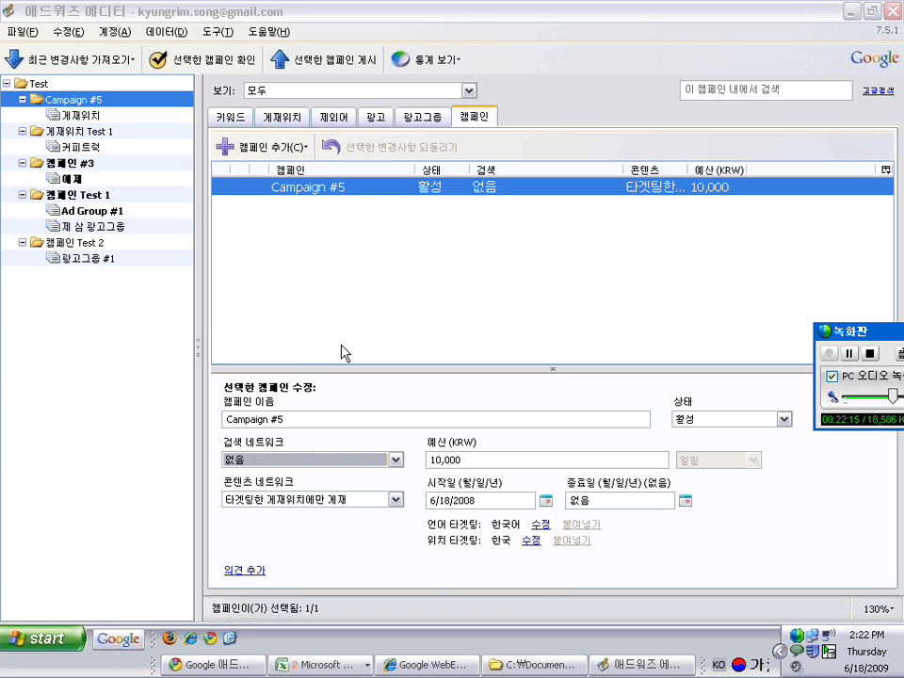
{"action": "left_click", "coordinate": [367, 117]}
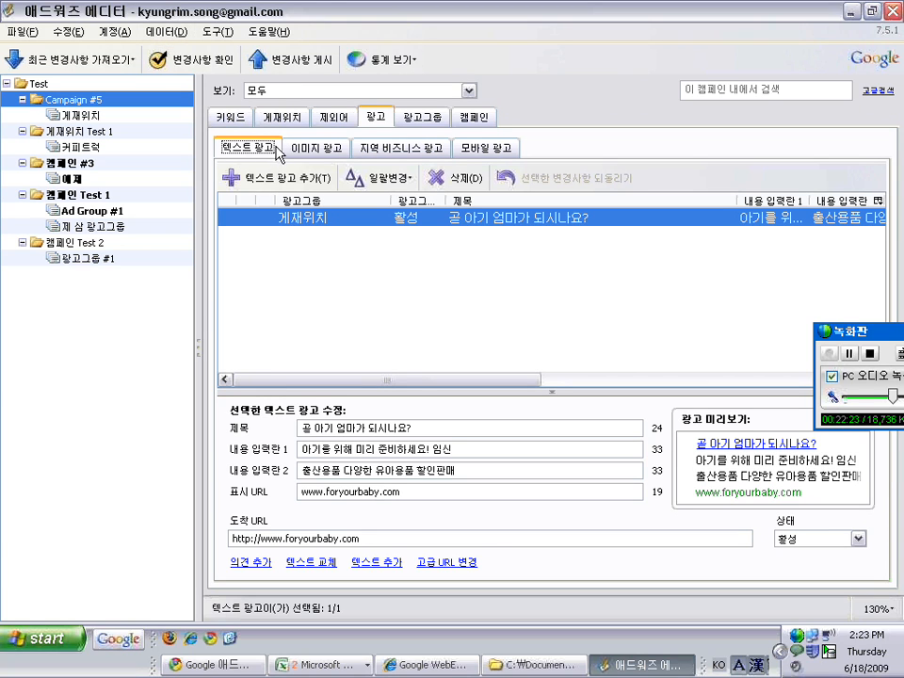
Create a new text ad in the 게재위치 ad group
{"action": "left_click", "coordinate": [299, 178]}
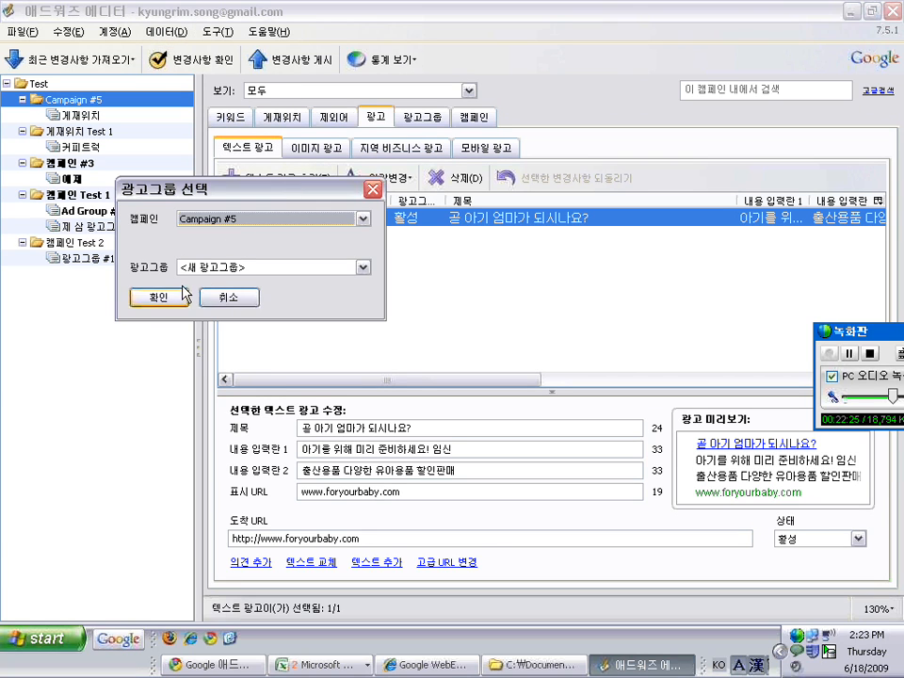
{"action": "left_click", "coordinate": [273, 267]}
{"action": "left_click", "coordinate": [188, 297]}
{"action": "left_click", "coordinate": [162, 297]}
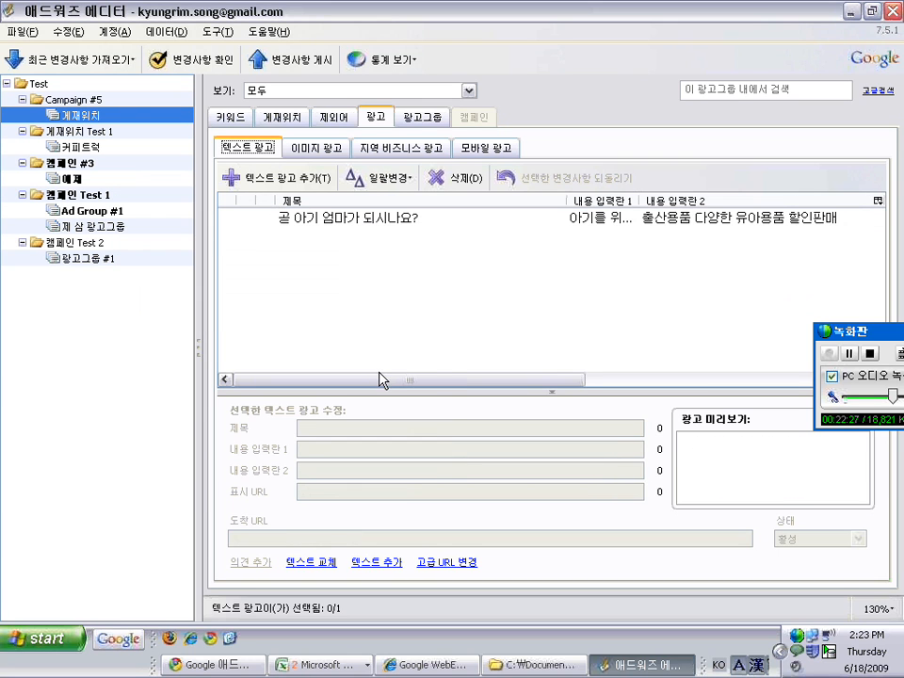
Fill in headline 총 수요와 총 공급 가능, descriptions 안녕하세요 / 테스트입니다., display URL google.co.kr
{"action": "type", "text": "총 수요와 총"}
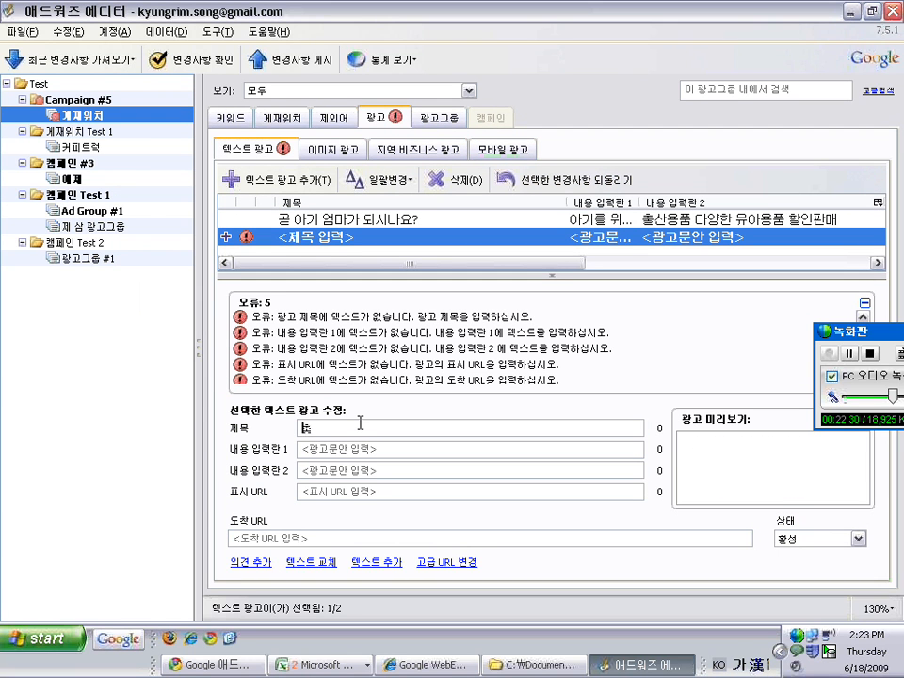
{"action": "type", "text": " 공"}
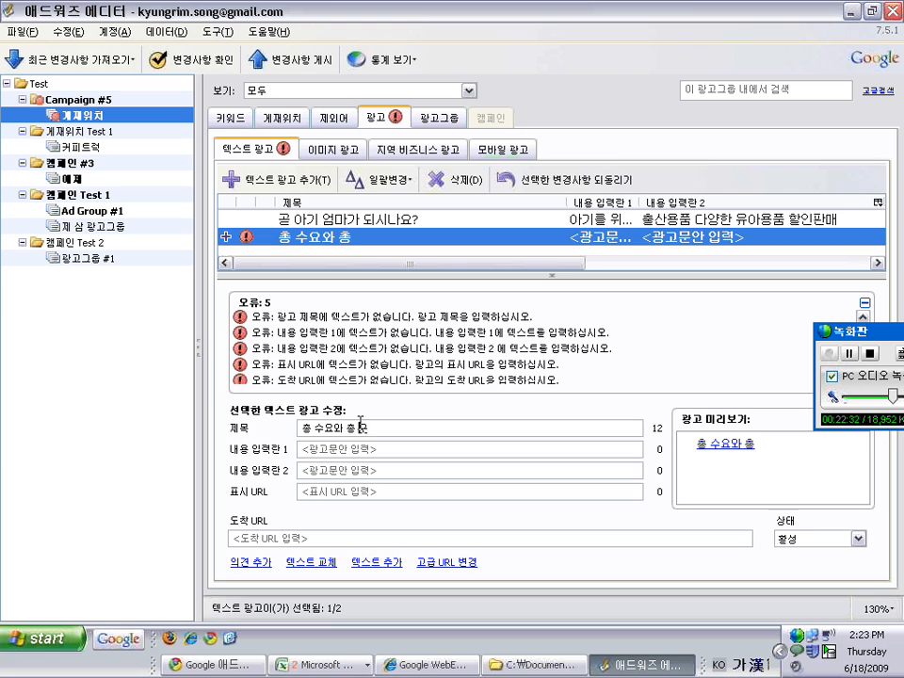
{"action": "type", "text": "급 가능"}
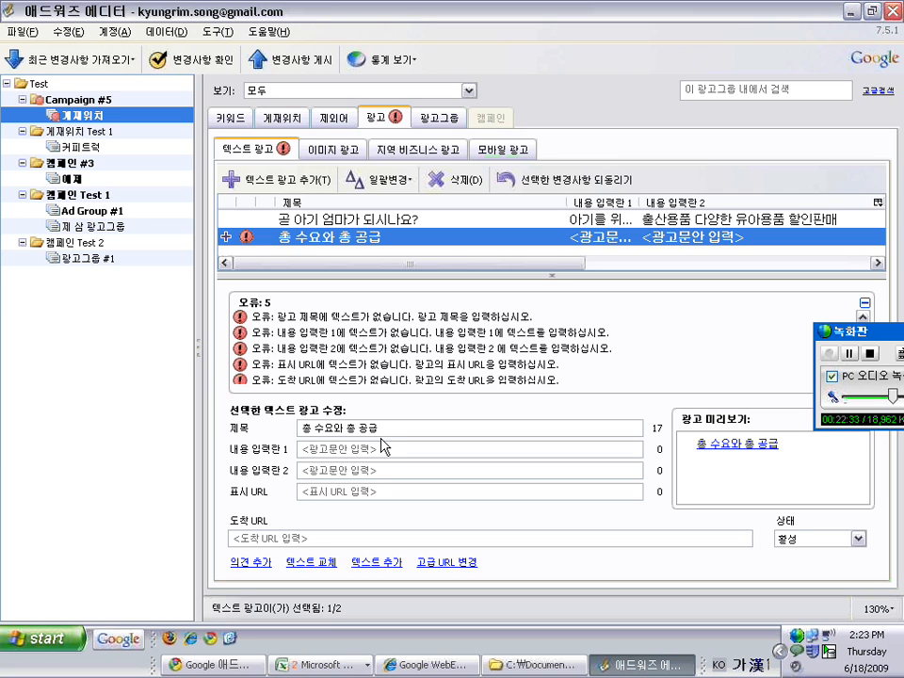
{"action": "left_click", "coordinate": [382, 445]}
{"action": "type", "text": "안녕하세요"}
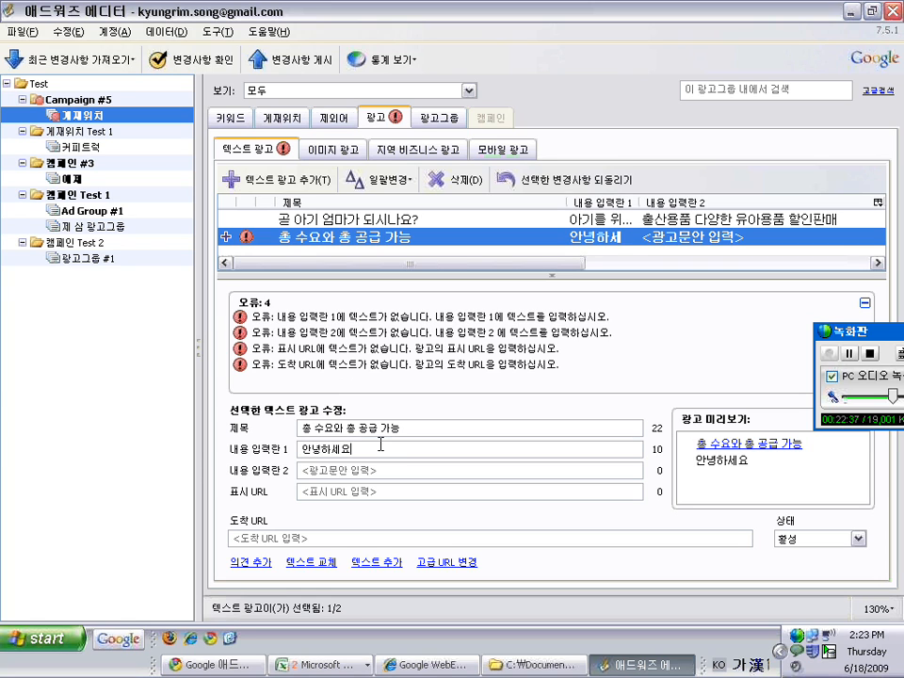
{"action": "key", "text": "Tab"}
{"action": "type", "text": "테스트입니다."}
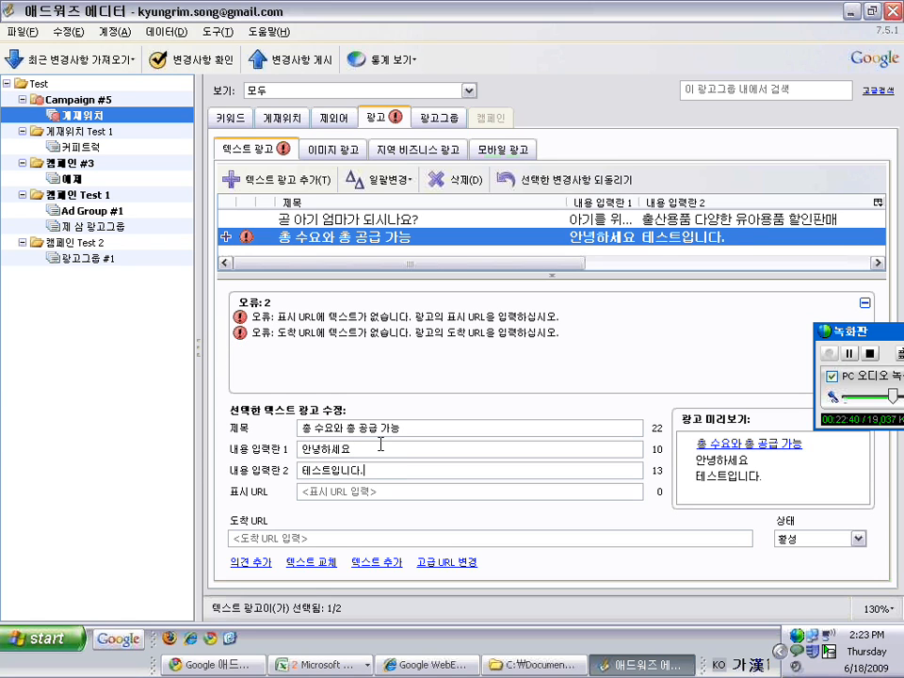
{"action": "key", "text": "Tab"}
{"action": "type", "text": "google.co.kr"}
{"action": "key", "text": "Tab"}
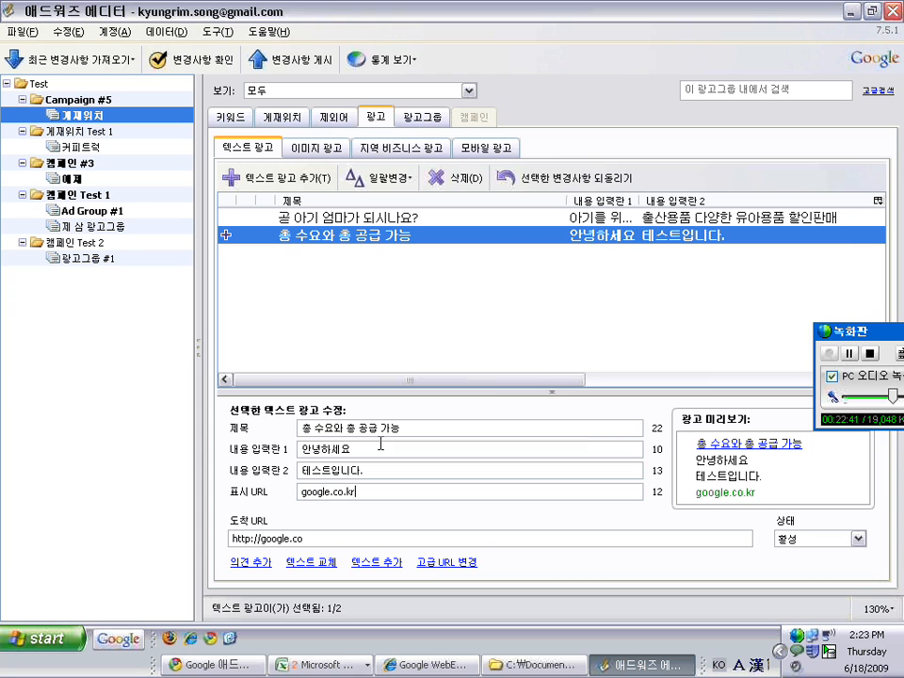
Post only Campaign #5's changes and close the results showing the new ad failed
{"action": "left_click", "coordinate": [84, 100]}
{"action": "left_click", "coordinate": [297, 59]}
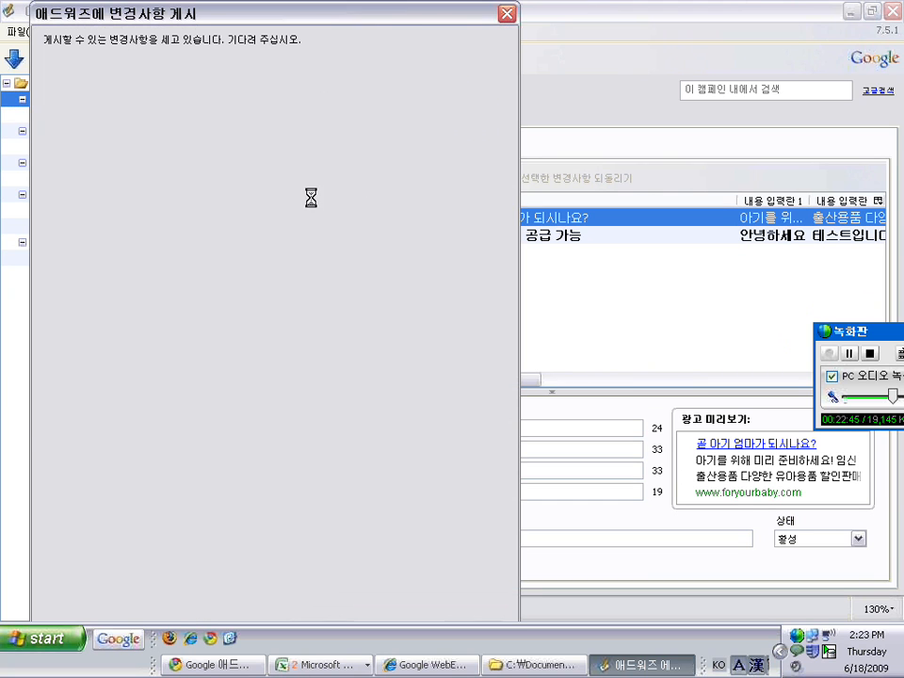
{"action": "left_click_drag", "start_coordinate": [208, 17], "coordinate": [215, 0]}
{"action": "left_click", "coordinate": [132, 58]}
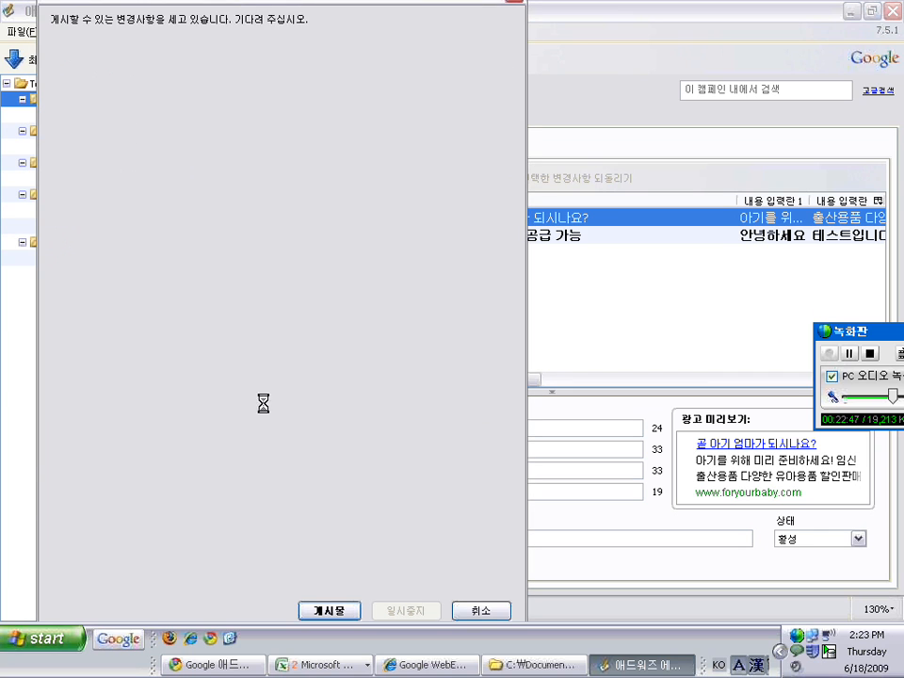
{"action": "left_click", "coordinate": [327, 614]}
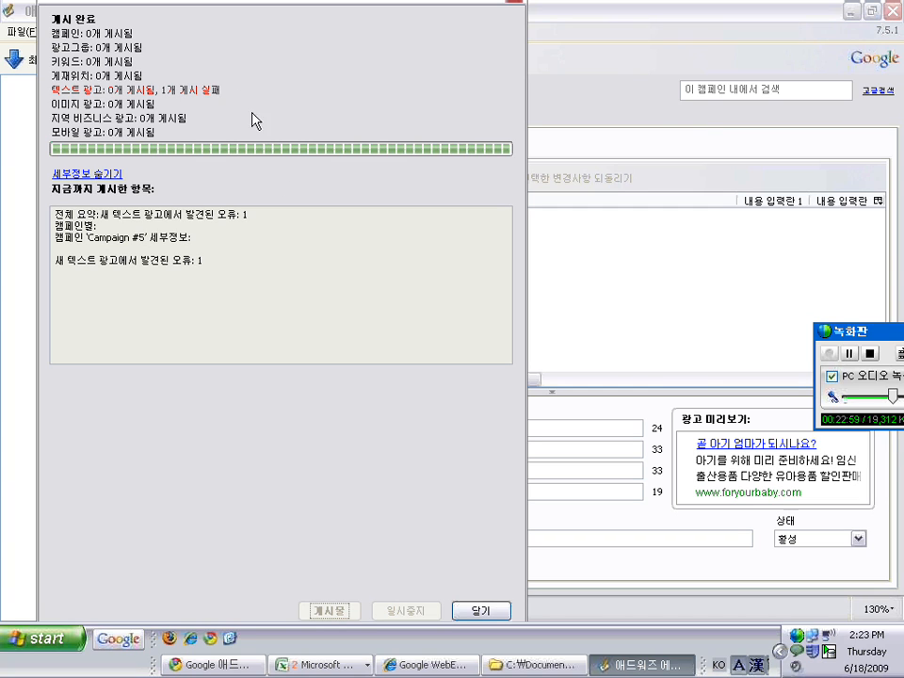
{"action": "left_click", "coordinate": [479, 610]}
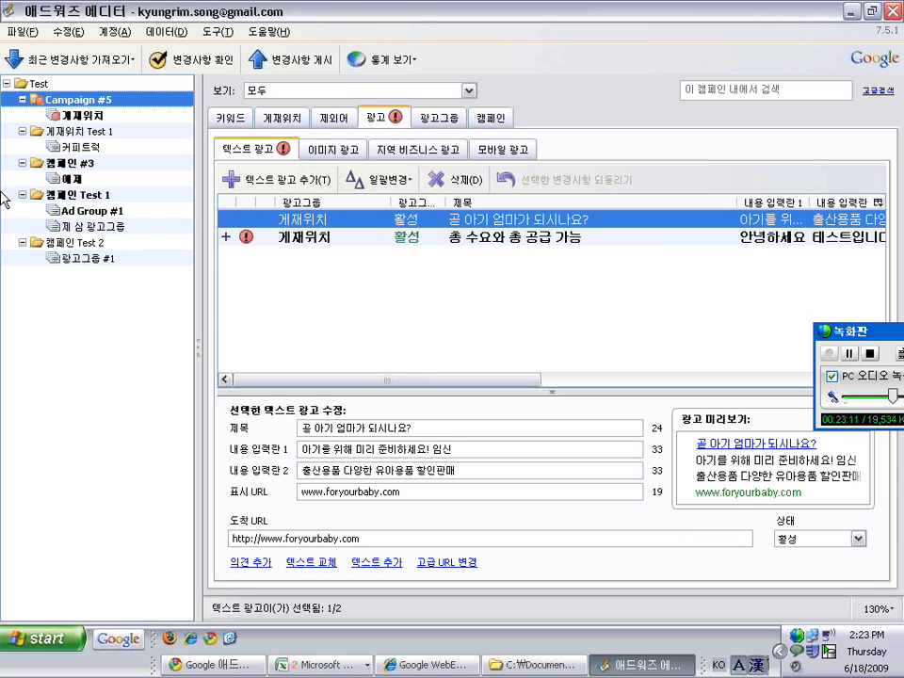
Open the 총 수요와 총 공급 가능 ad in 게재위치 to view its firearm-policy title error
{"action": "left_click", "coordinate": [4, 85]}
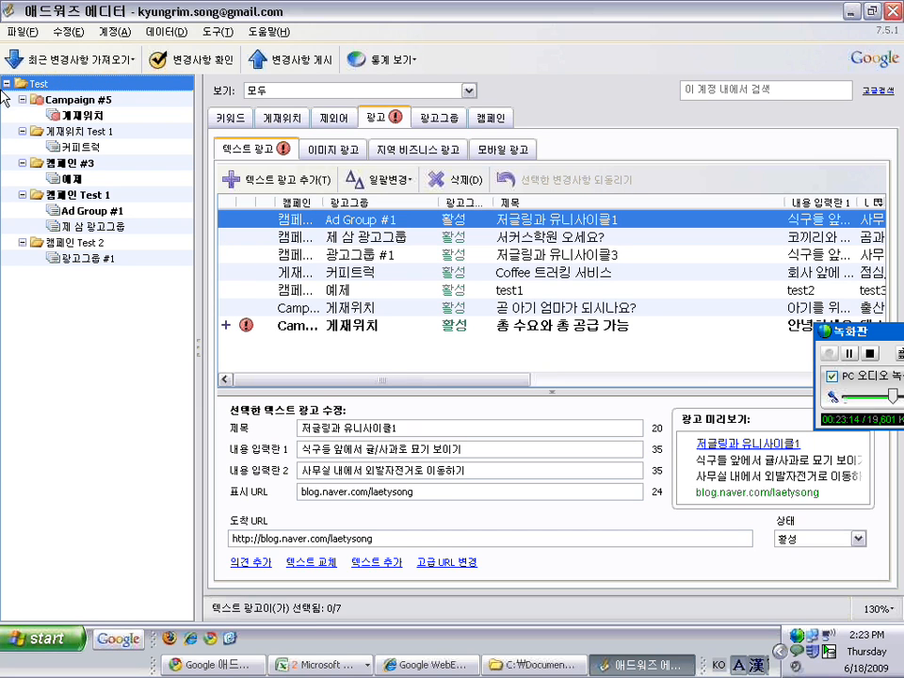
{"action": "left_click", "coordinate": [89, 121]}
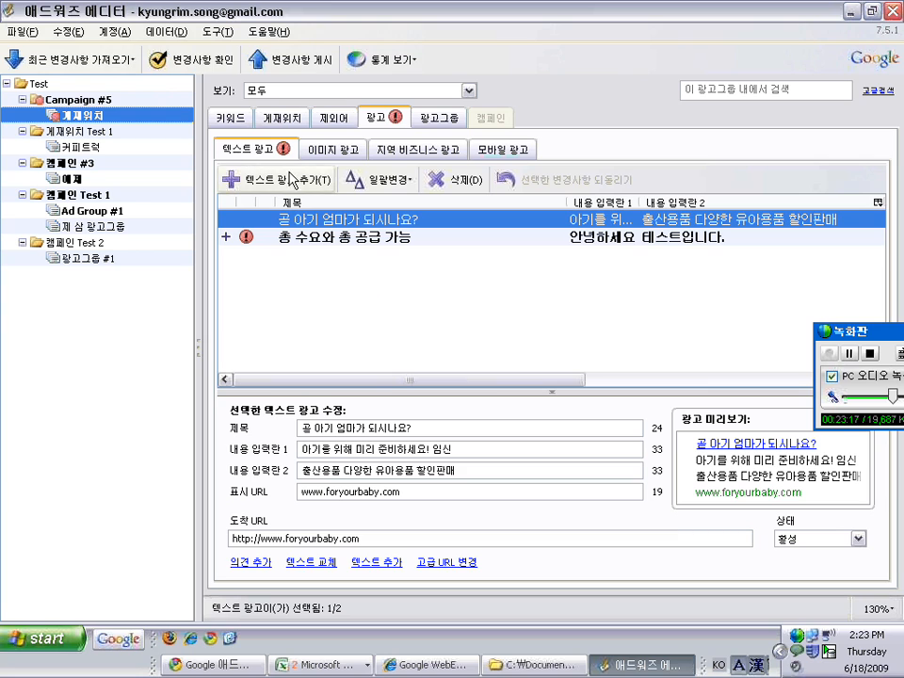
{"action": "left_click", "coordinate": [349, 237]}
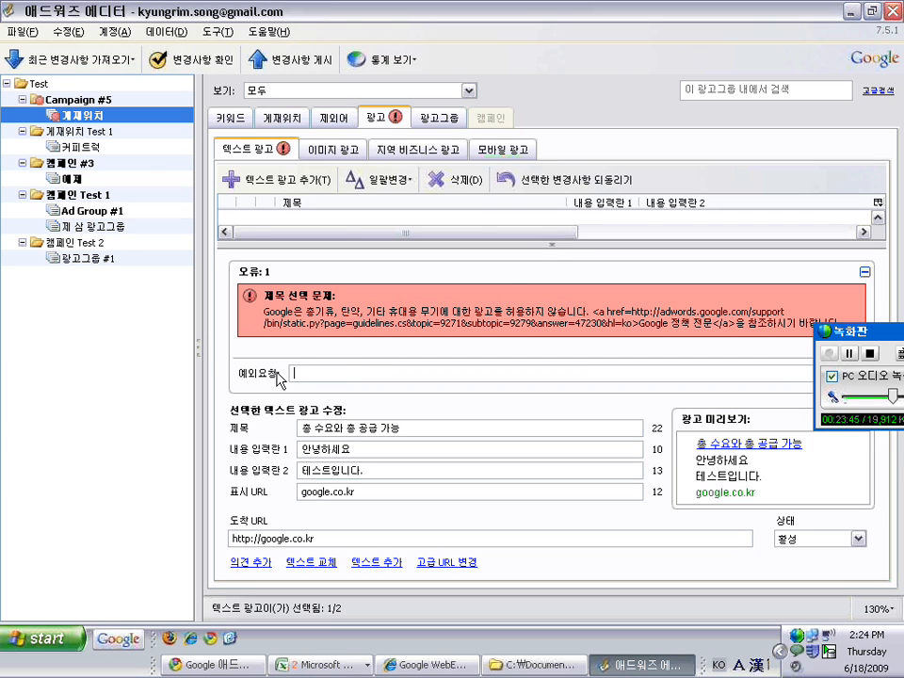
Write the exception request "총기류가 아닌 '전체'를 의미합니다." for the flagged ad, then view Campaign #5's ads
{"action": "type", "text": "c"}
{"action": "key", "text": "BackSpace"}
{"action": "key", "text": "Hangul"}
{"action": "type", "text": "총기"}
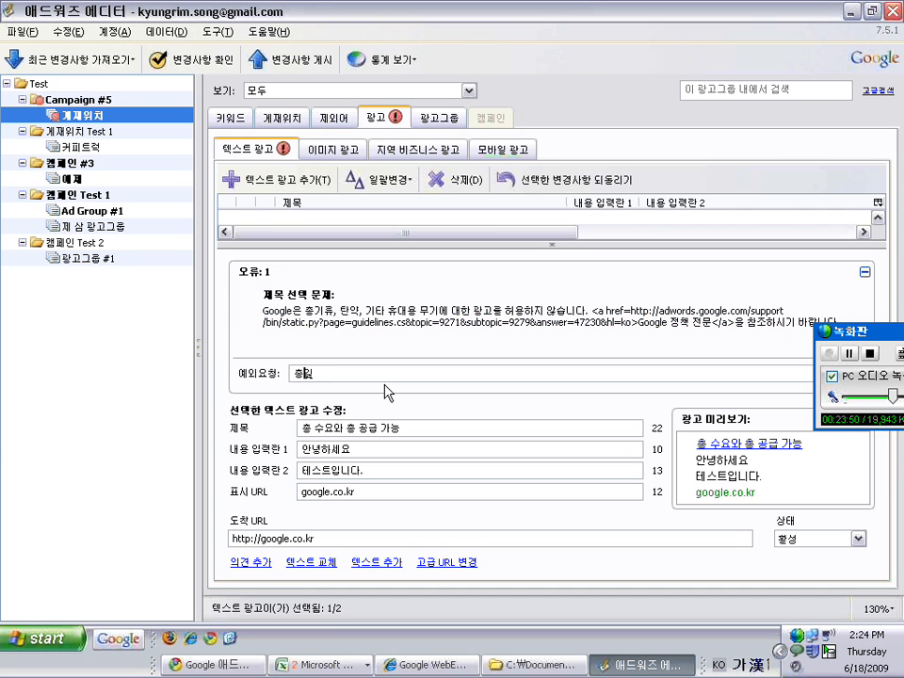
{"action": "type", "text": "류가 아닌 ㅈㅓㄴ"}
{"action": "key", "text": "BackSpace"}
{"action": "key", "text": "BackSpace"}
{"action": "key", "text": "BackSpace"}
{"action": "type", "text": "'전체"}
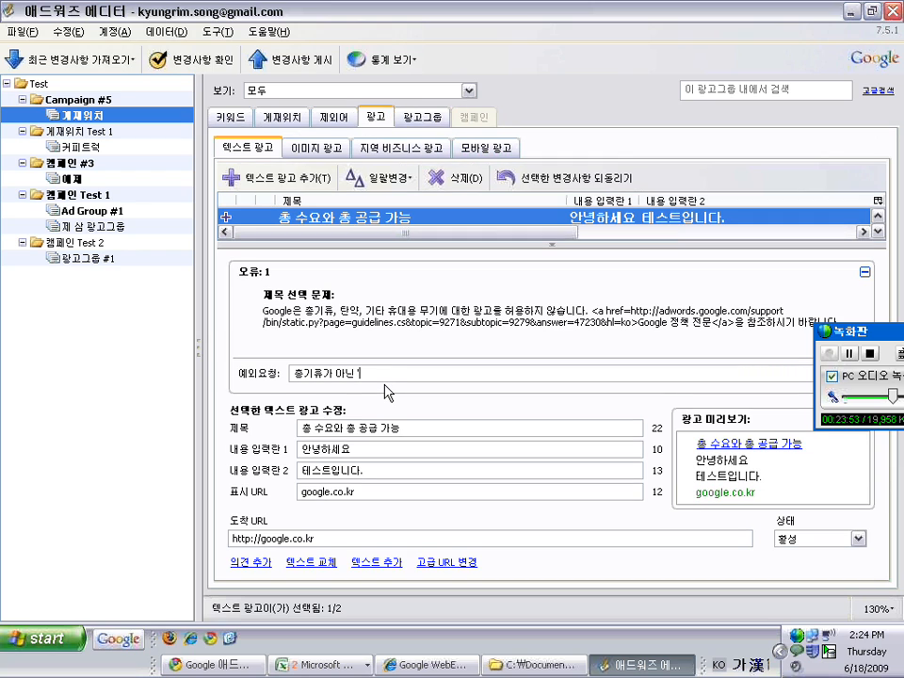
{"action": "type", "text": "'를 의미합니다."}
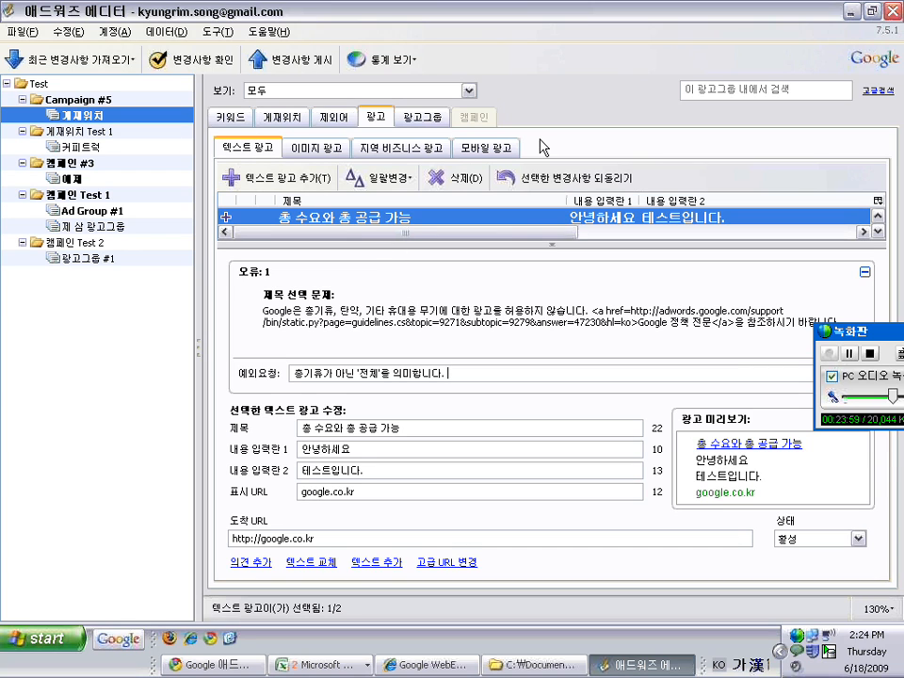
{"action": "left_click_drag", "start_coordinate": [522, 217], "coordinate": [74, 115]}
{"action": "left_click", "coordinate": [75, 99]}
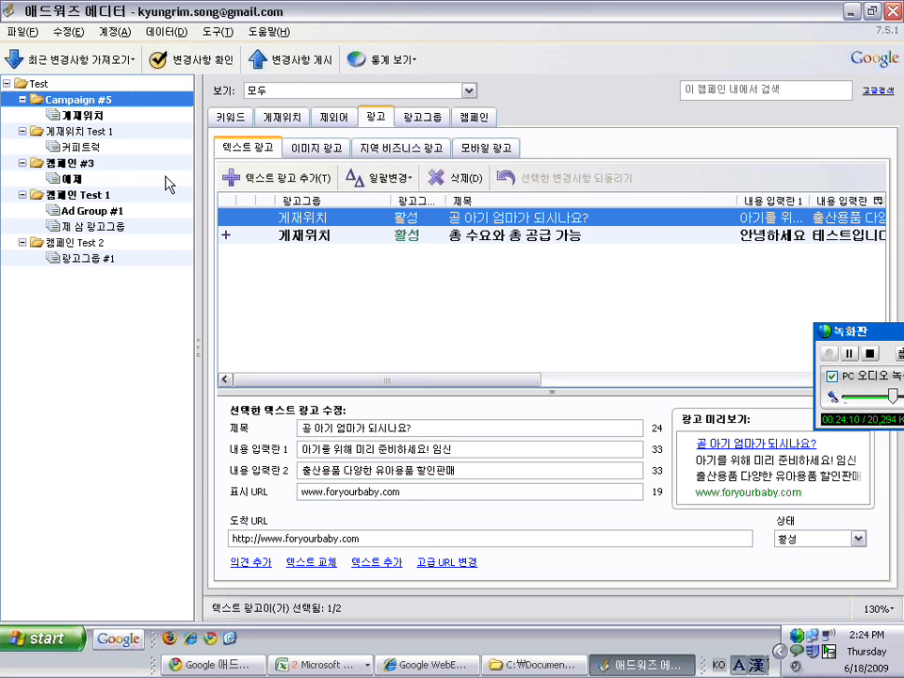
Show 캠페인 #3's keyword list with software test tools deleted and 시험 키워드 pending addition
{"action": "left_click", "coordinate": [85, 165]}
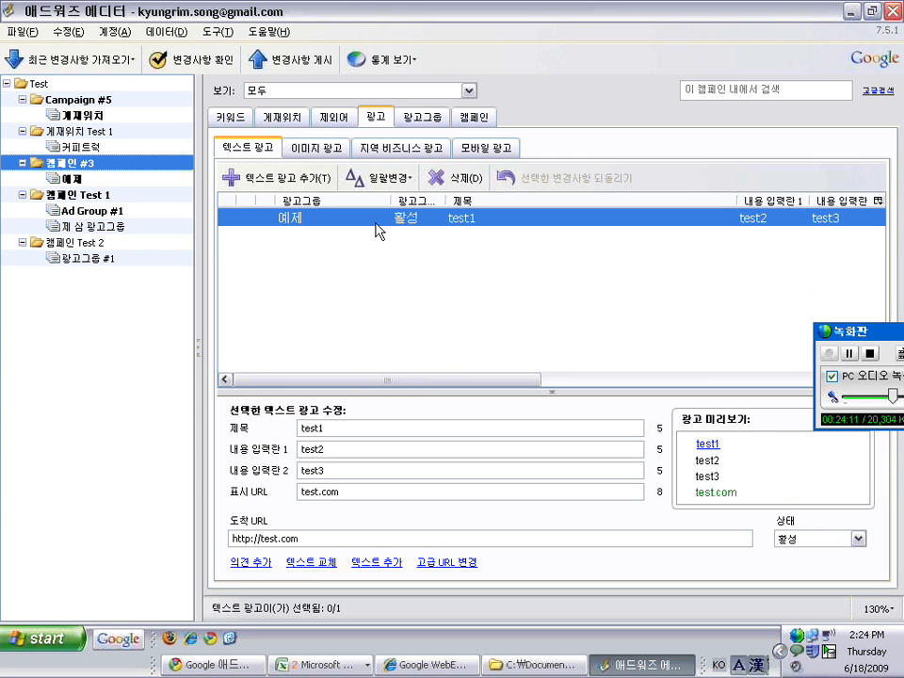
{"action": "left_click", "coordinate": [111, 229]}
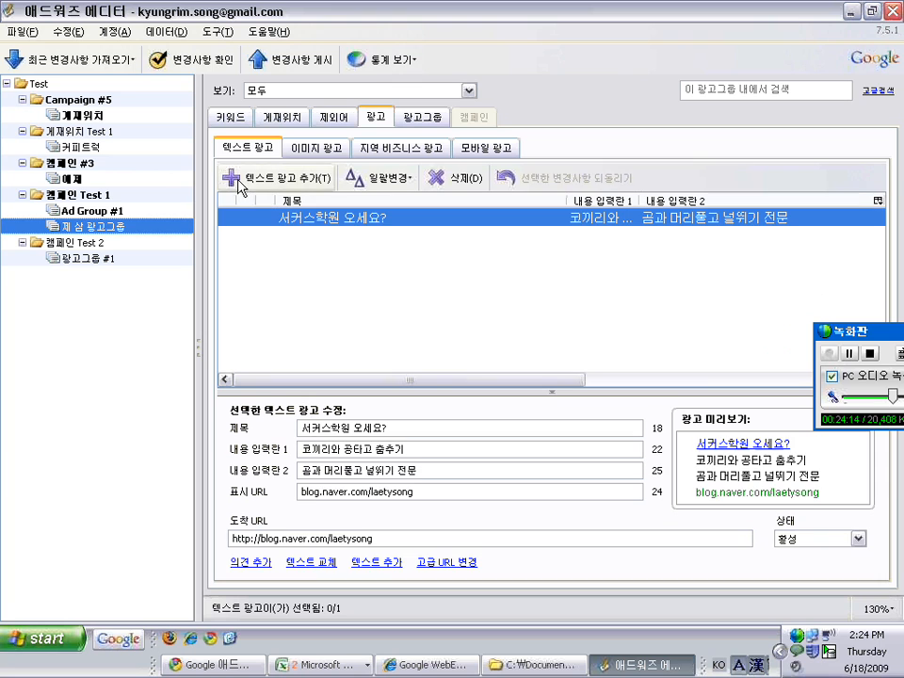
{"action": "left_click", "coordinate": [89, 167]}
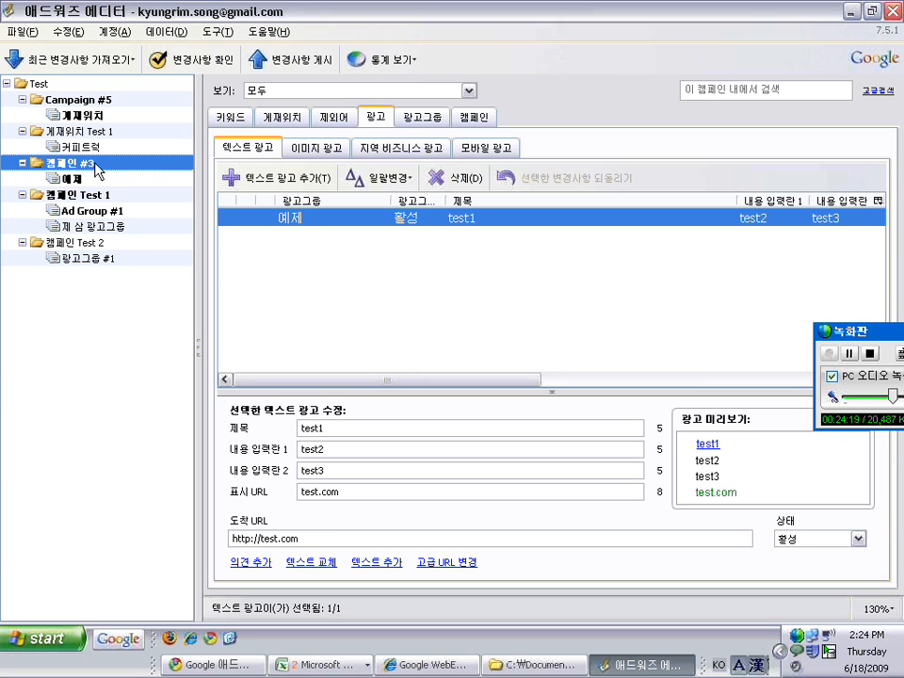
{"action": "left_click", "coordinate": [230, 118]}
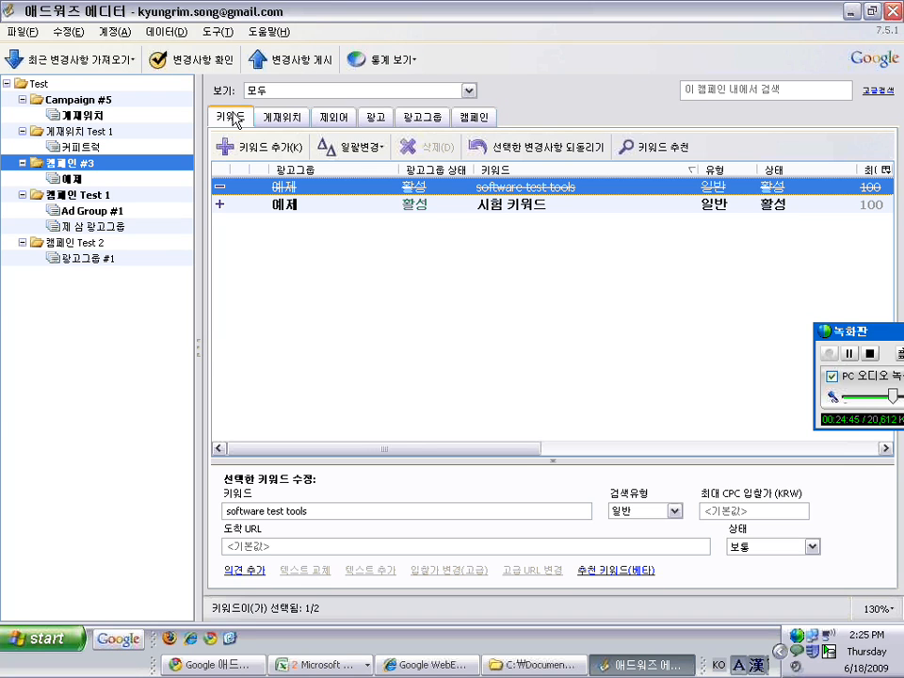
Select Campaign #5 in the tree to see its keyword list, which is empty
{"action": "left_click", "coordinate": [94, 100]}
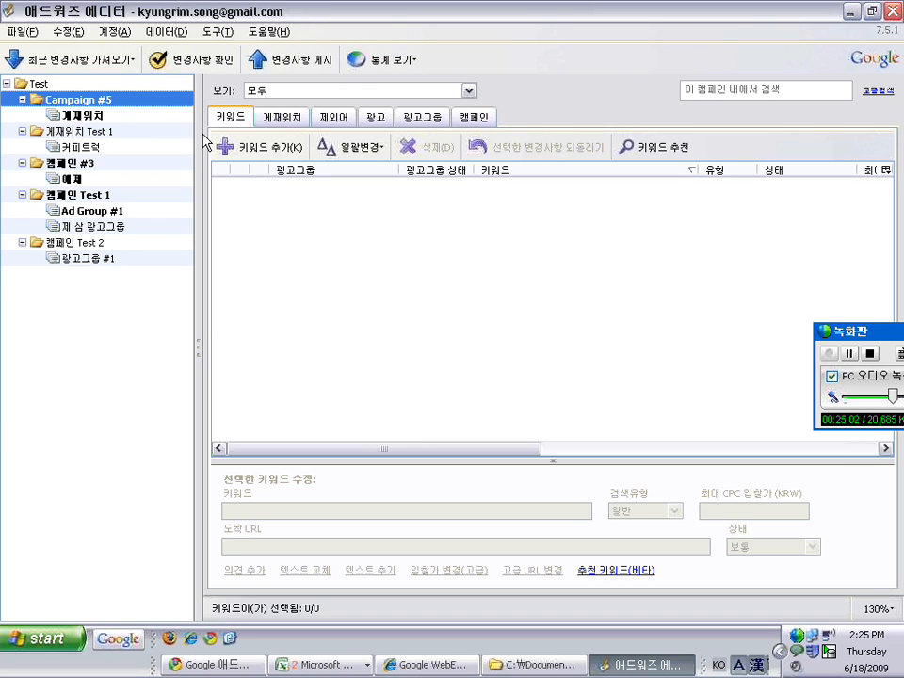
Select the root Test account and check keywords 1–4's match types and bid of 10
{"action": "left_click", "coordinate": [146, 86]}
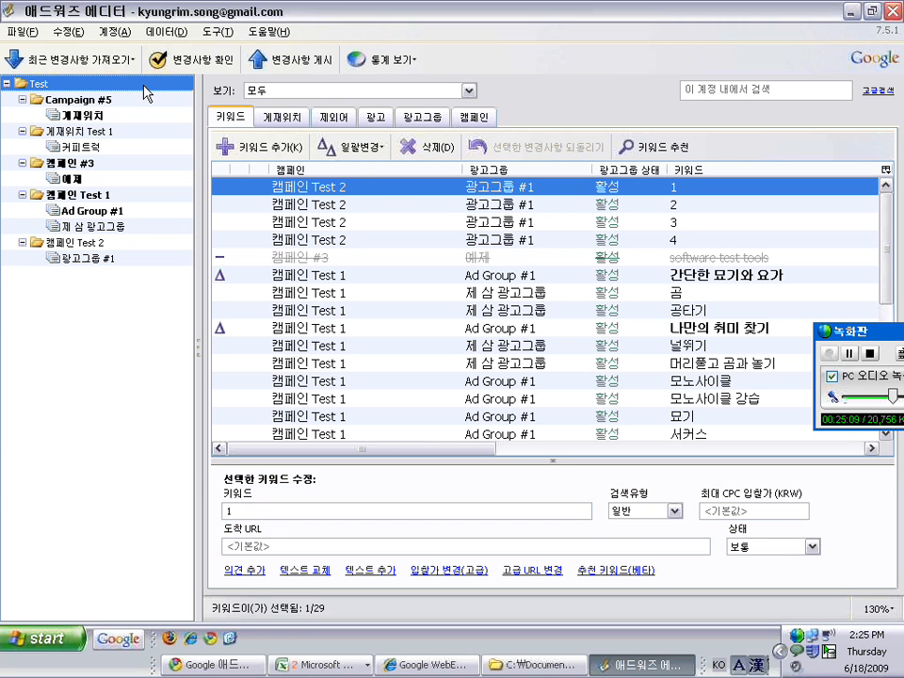
{"action": "mouse_move", "coordinate": [885, 201]}
{"action": "left_mouse_down"}
{"action": "mouse_move", "coordinate": [889, 218]}
{"action": "mouse_move", "coordinate": [890, 185]}
{"action": "left_mouse_up"}
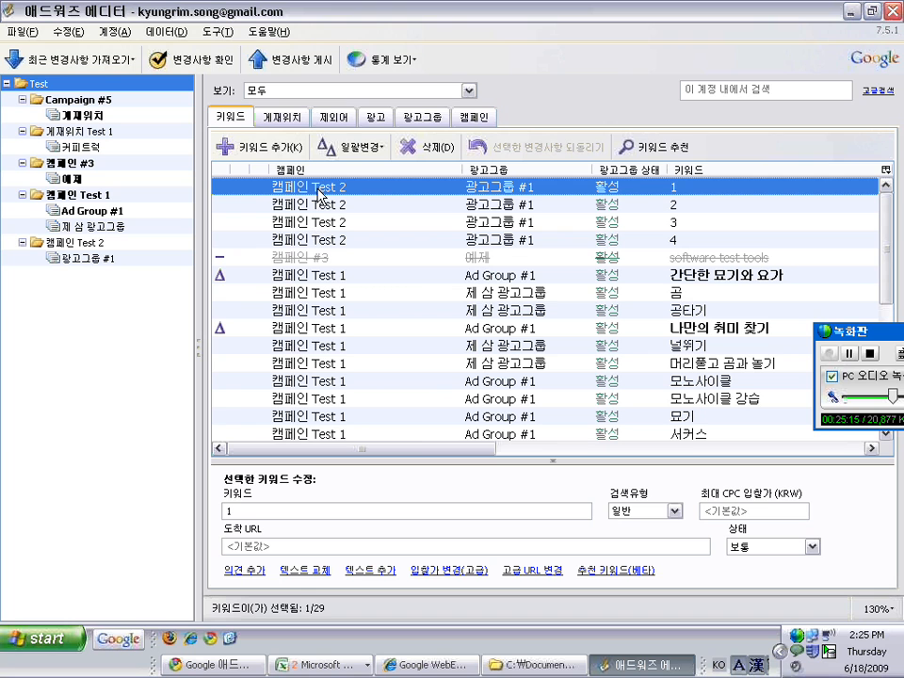
{"action": "left_click_drag", "start_coordinate": [446, 449], "coordinate": [591, 438]}
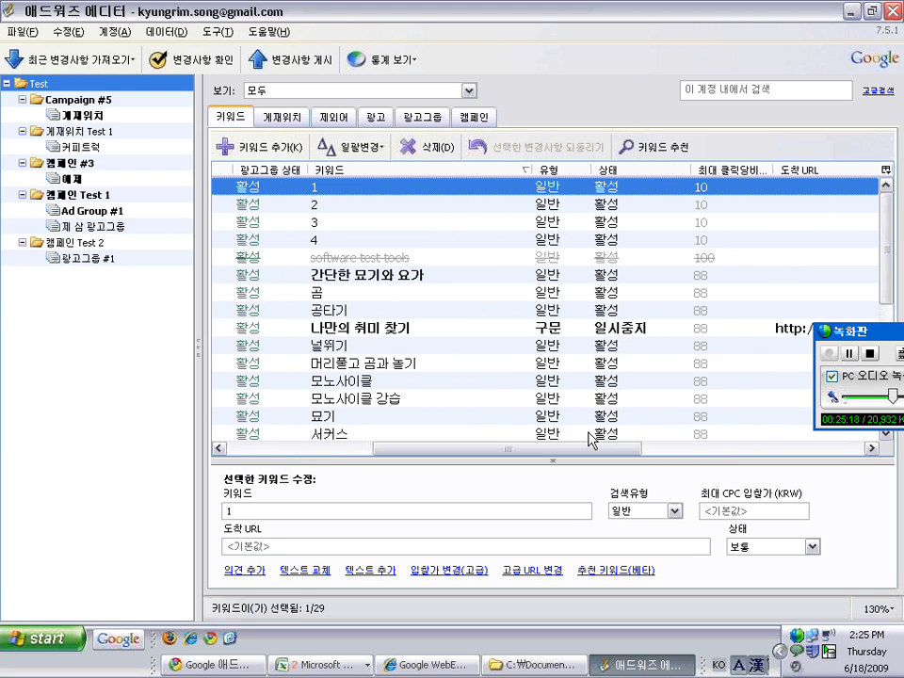
{"action": "left_click", "coordinate": [561, 204]}
{"action": "left_click", "coordinate": [559, 229]}
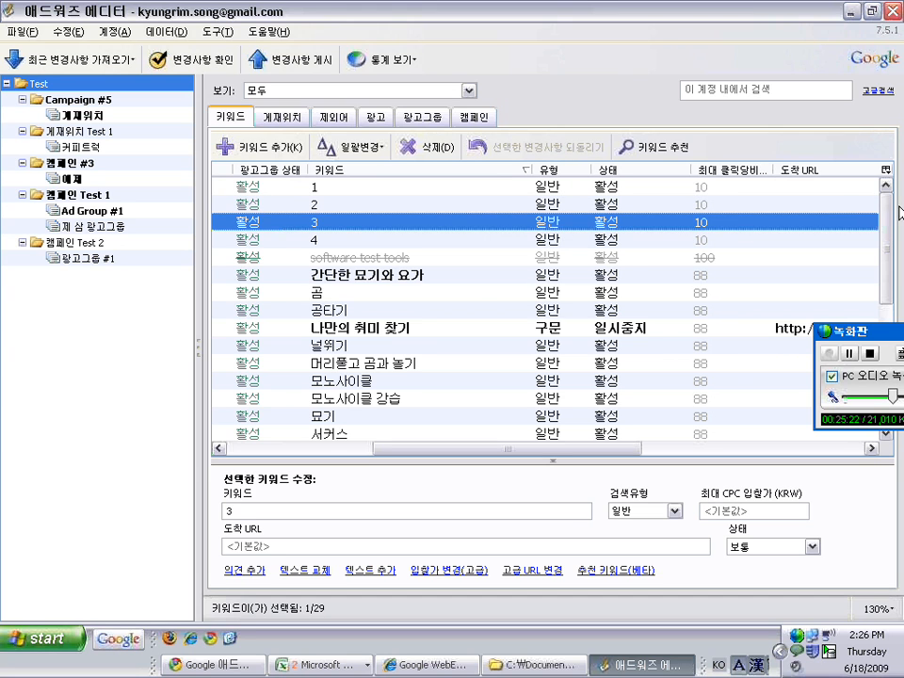
{"action": "left_click_drag", "start_coordinate": [892, 227], "coordinate": [891, 194]}
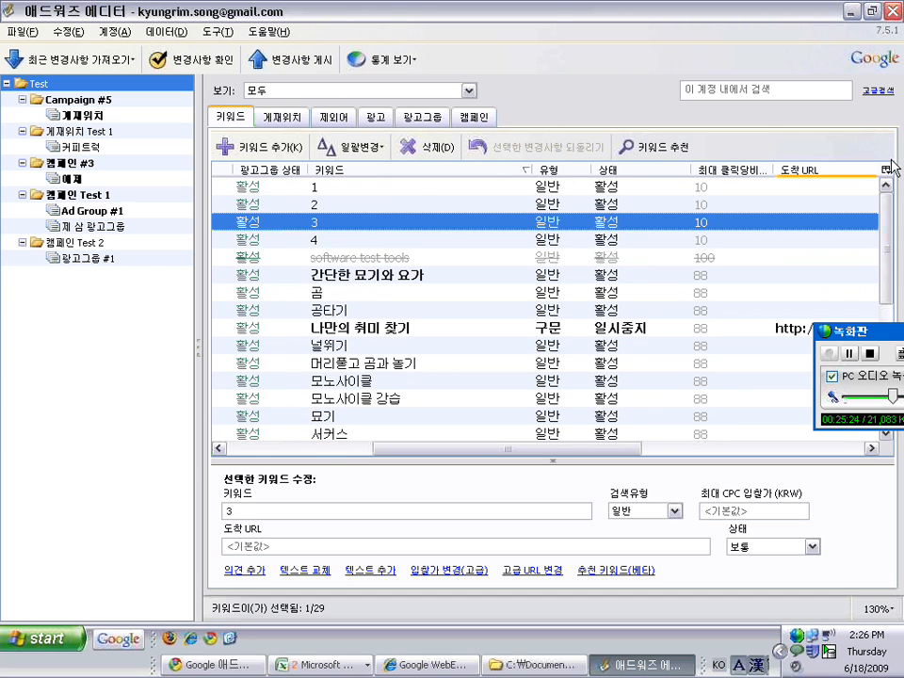
{"action": "left_click", "coordinate": [555, 187]}
{"action": "left_click", "coordinate": [564, 188]}
{"action": "left_click", "coordinate": [459, 189]}
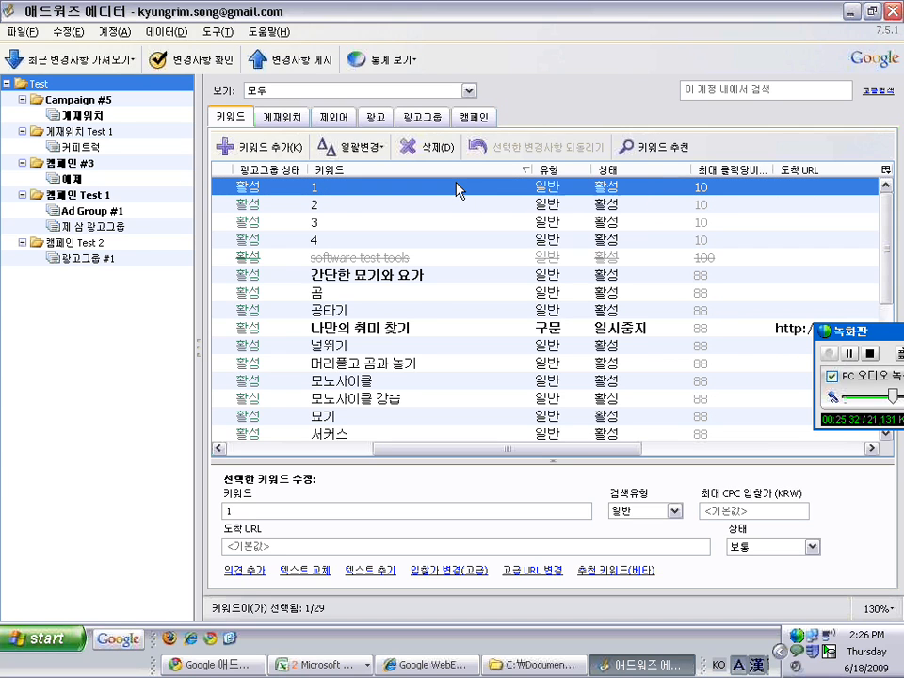
{"action": "left_click", "coordinate": [323, 449]}
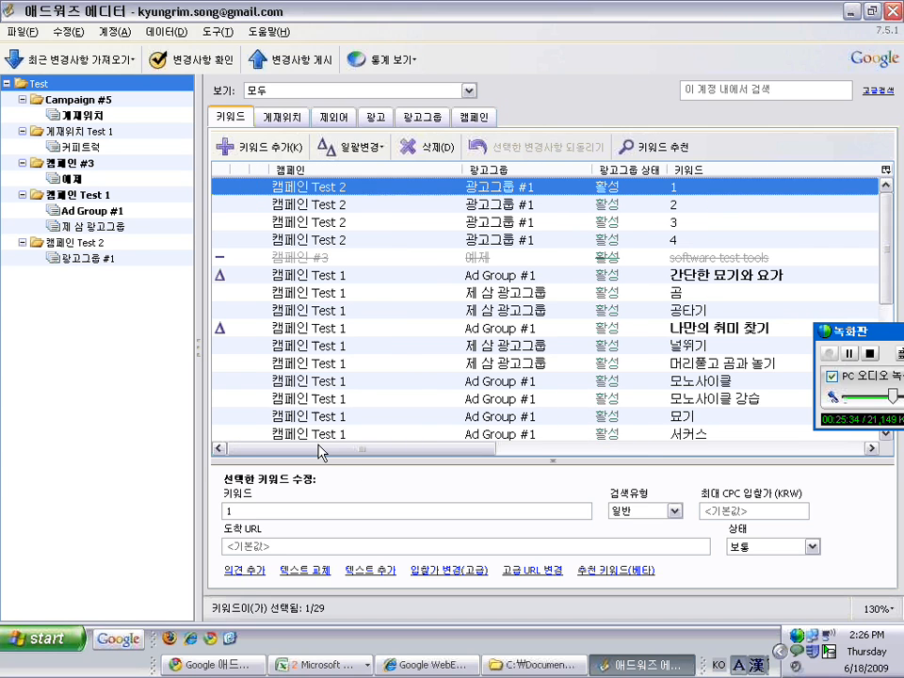
{"action": "left_click_drag", "start_coordinate": [323, 452], "coordinate": [345, 450]}
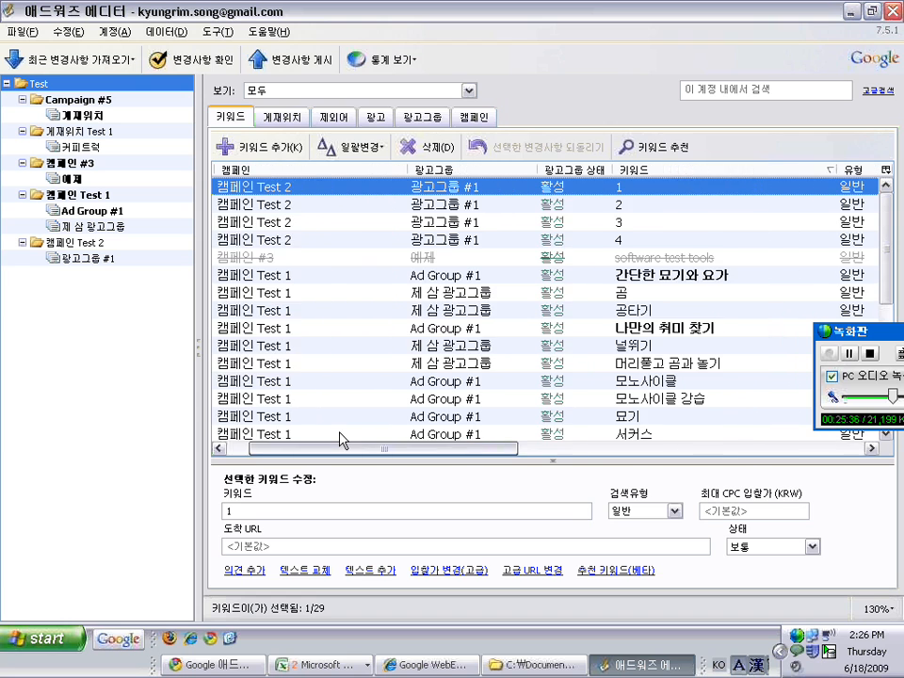
Select all 29 keywords and set their match type (검색유형) to phrase (구문)
{"action": "right_click", "coordinate": [300, 188]}
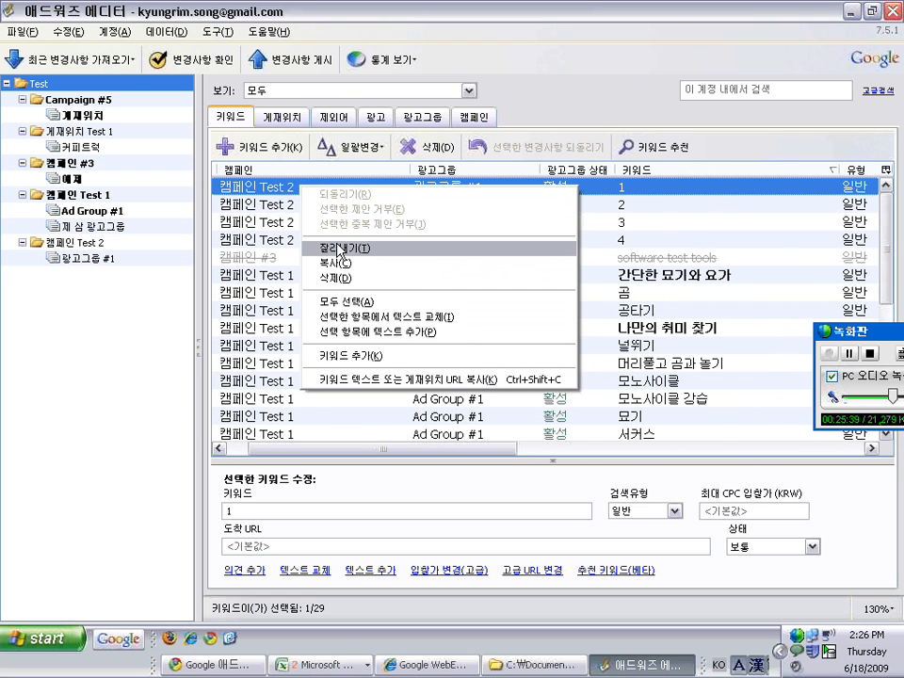
{"action": "left_click", "coordinate": [367, 302]}
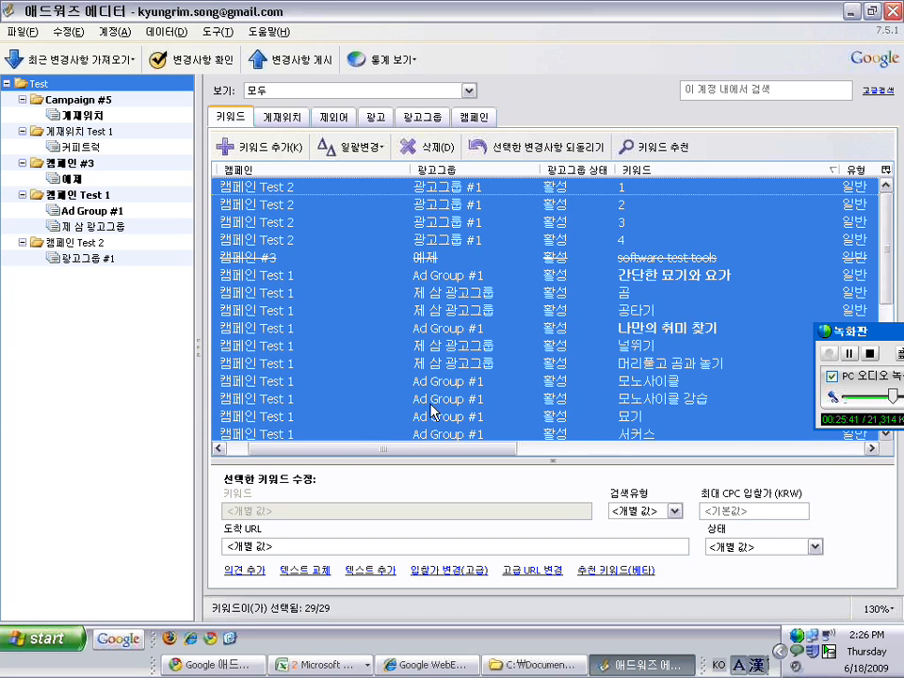
{"action": "left_click_drag", "start_coordinate": [386, 444], "coordinate": [355, 443]}
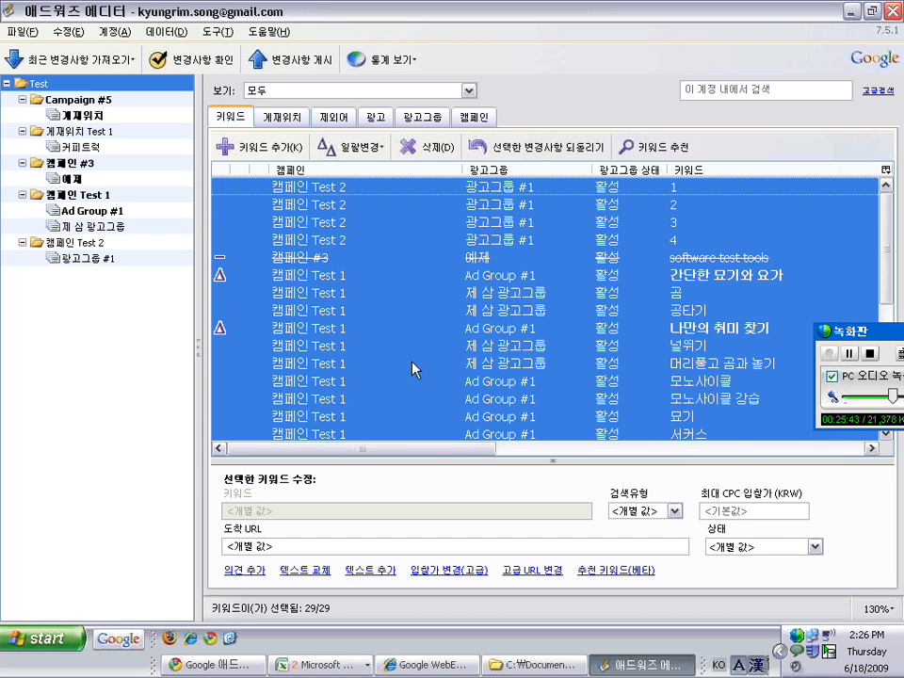
{"action": "left_click", "coordinate": [675, 515]}
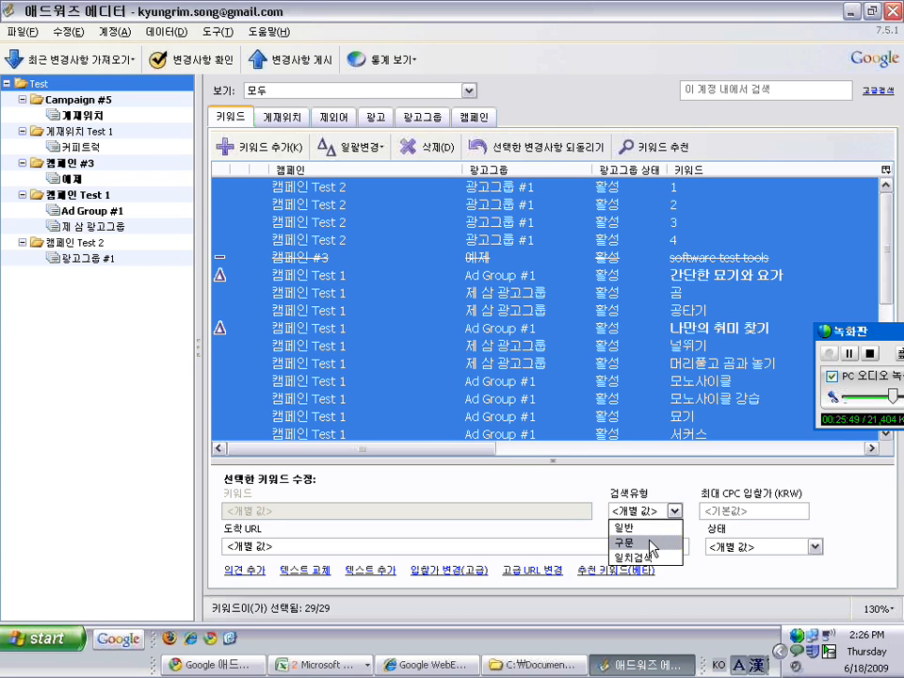
{"action": "left_click", "coordinate": [652, 545]}
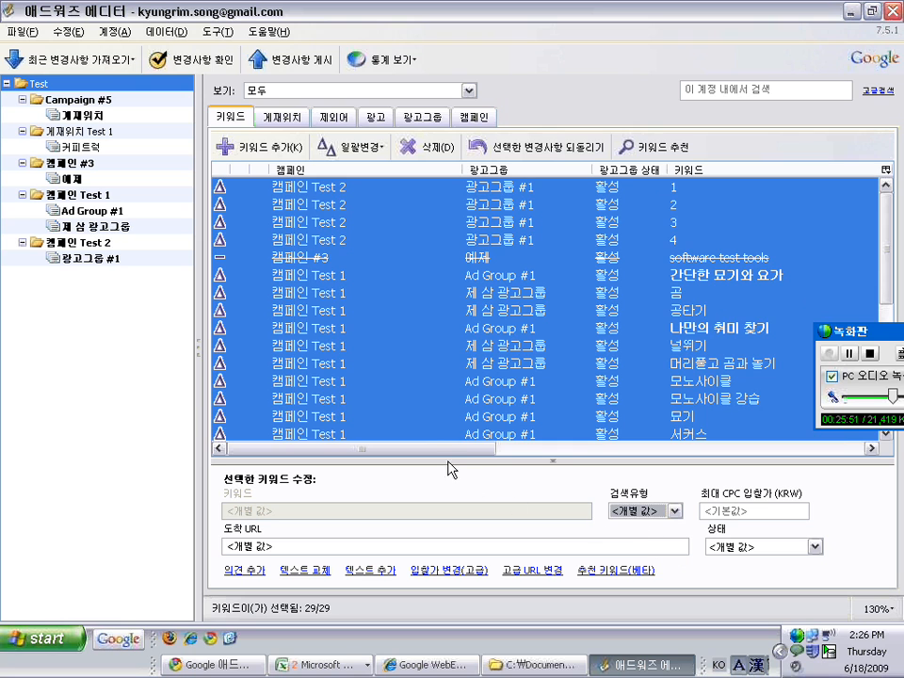
{"action": "left_click_drag", "start_coordinate": [425, 449], "coordinate": [611, 461]}
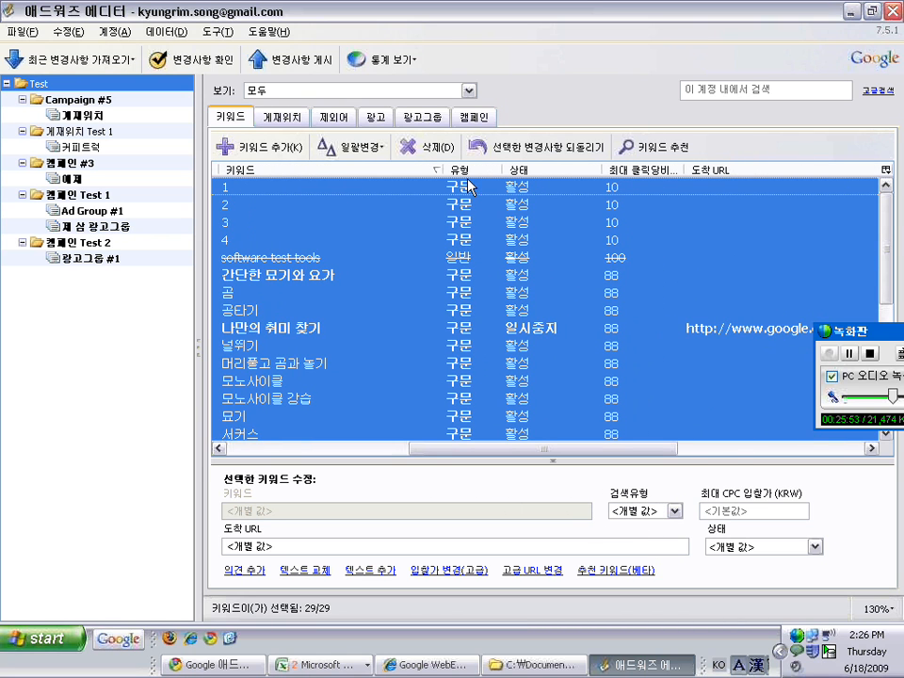
{"action": "left_click_drag", "start_coordinate": [891, 221], "coordinate": [876, 170]}
Set 나만의 취미 찾기, 널뛰기, 머리풀고 곰과 놀기, 모노사이클 and 모노사이클 강습 back to broad (일반)
{"action": "left_click", "coordinate": [448, 326]}
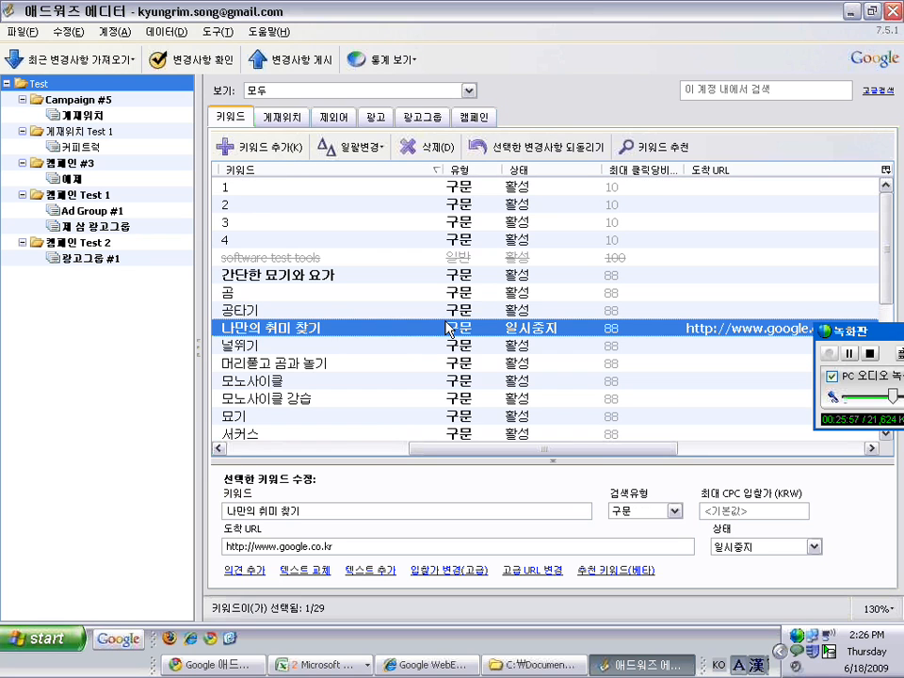
{"action": "left_click", "coordinate": [373, 449]}
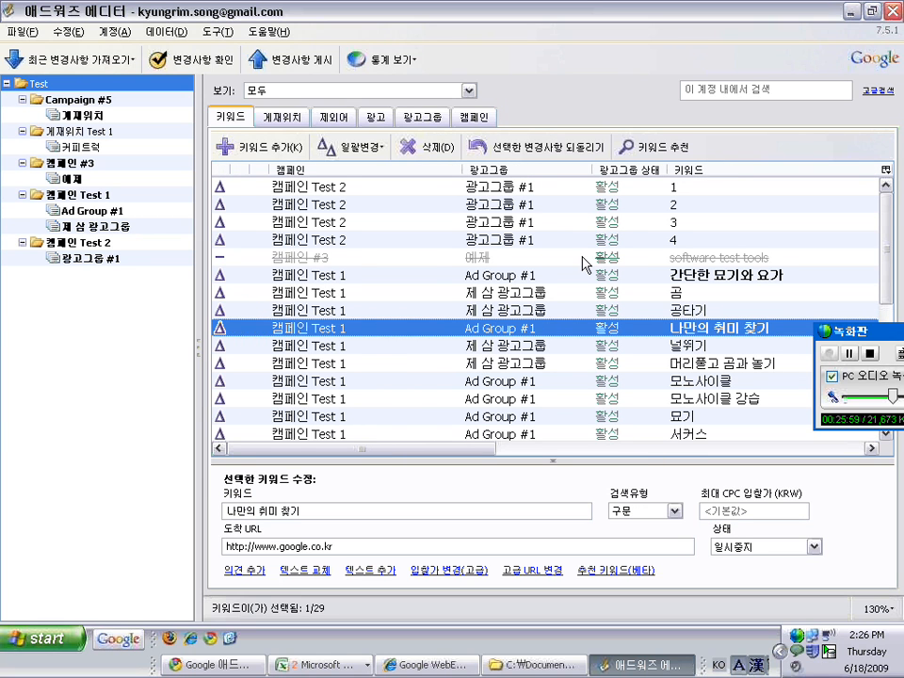
{"action": "left_click_drag", "start_coordinate": [439, 449], "coordinate": [473, 452]}
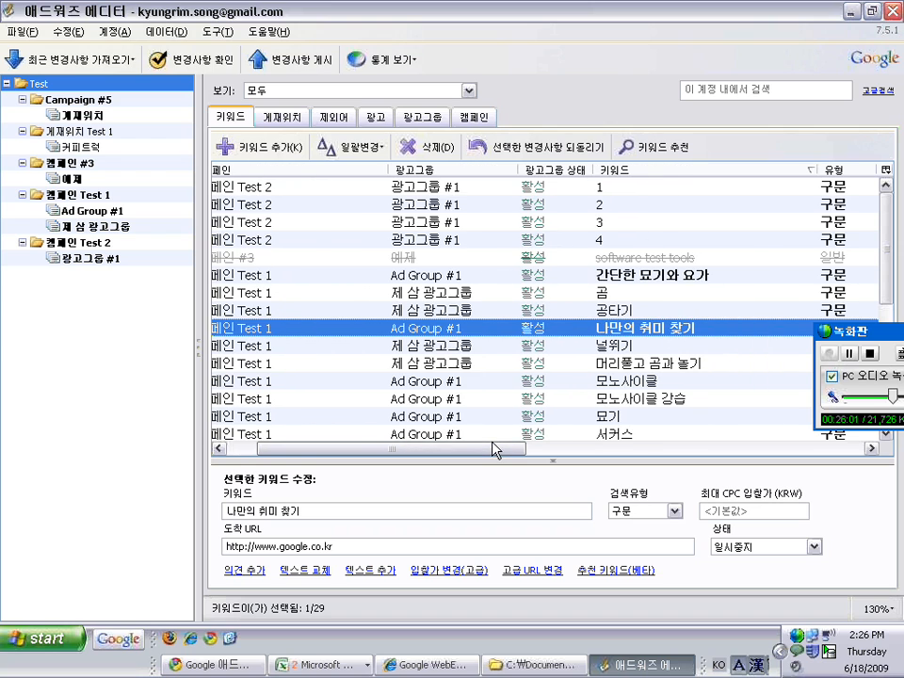
{"action": "left_click", "coordinate": [464, 345], "text": "shift"}
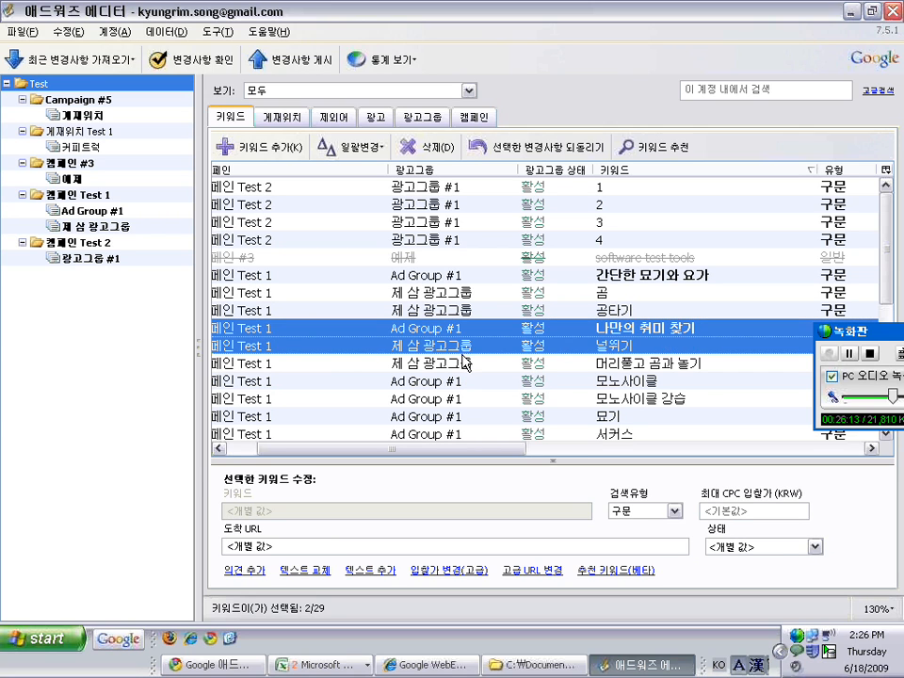
{"action": "left_click", "coordinate": [463, 365], "text": "shift"}
{"action": "left_click", "coordinate": [462, 381], "text": "shift"}
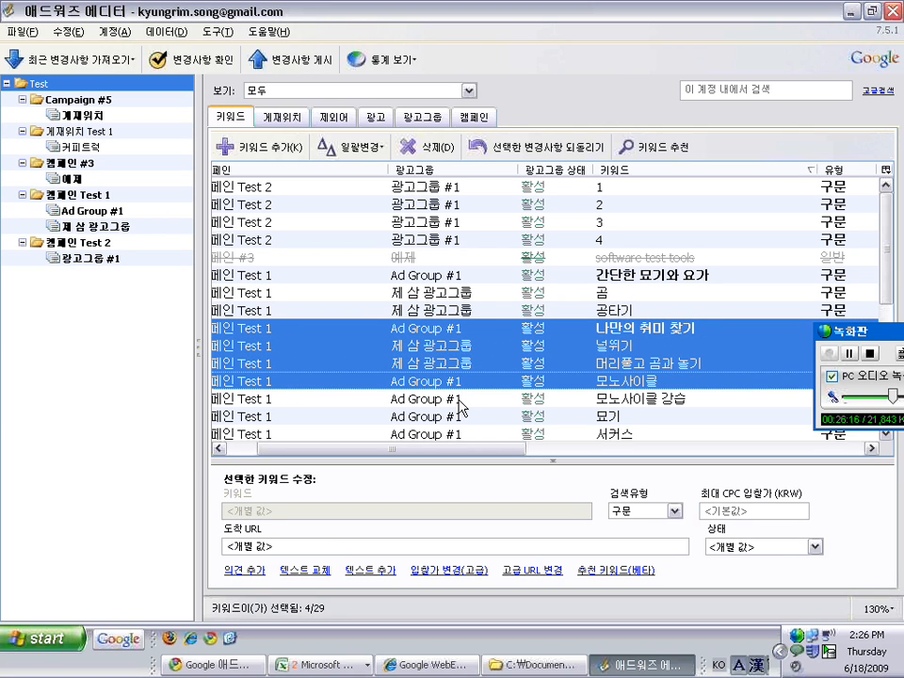
{"action": "left_click", "coordinate": [460, 399], "text": "shift"}
{"action": "left_click", "coordinate": [627, 511]}
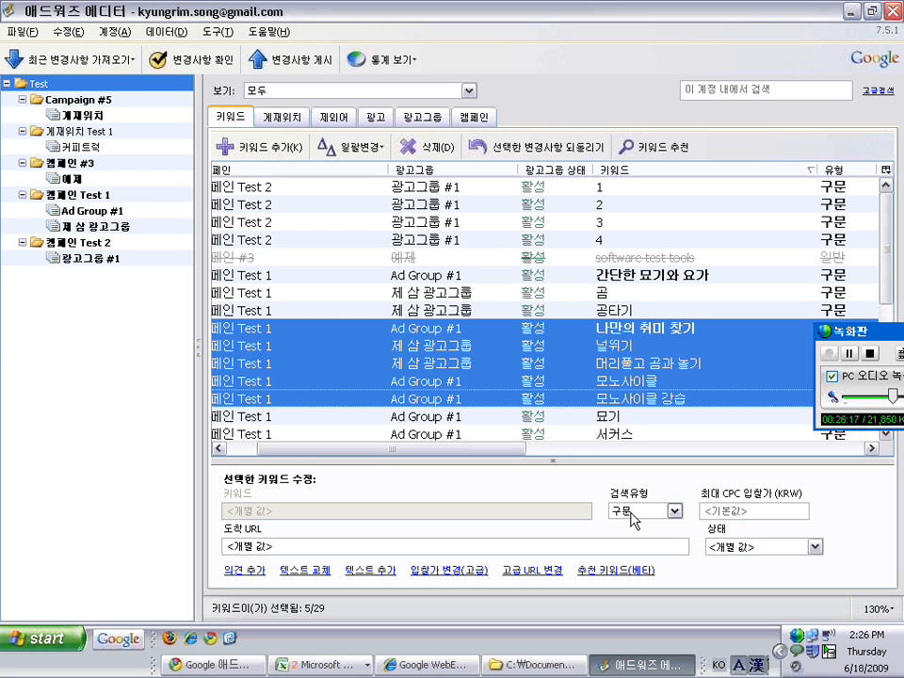
{"action": "left_click", "coordinate": [634, 532]}
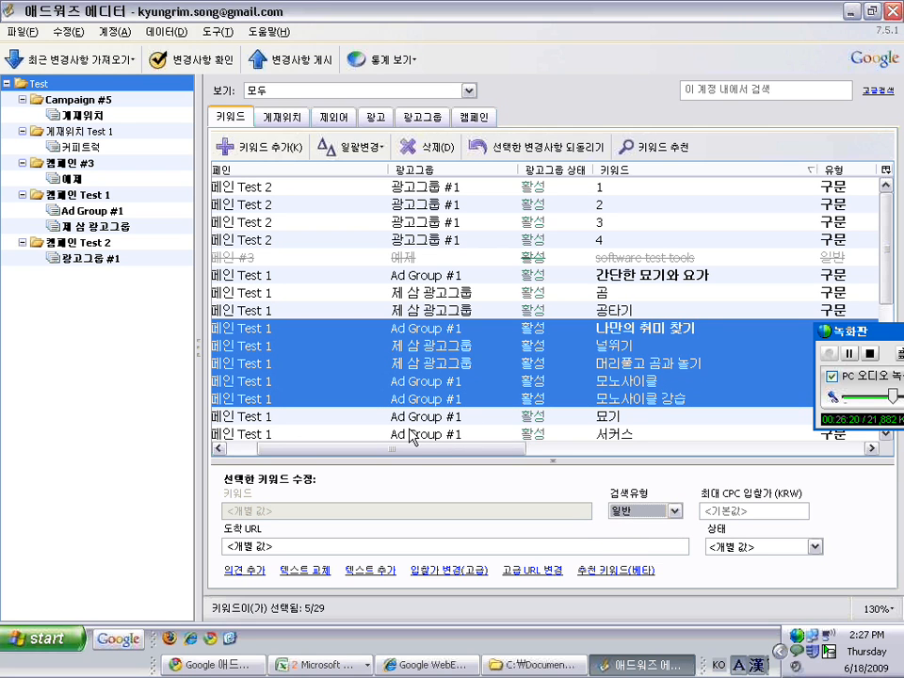
{"action": "left_click_drag", "start_coordinate": [417, 448], "coordinate": [668, 450]}
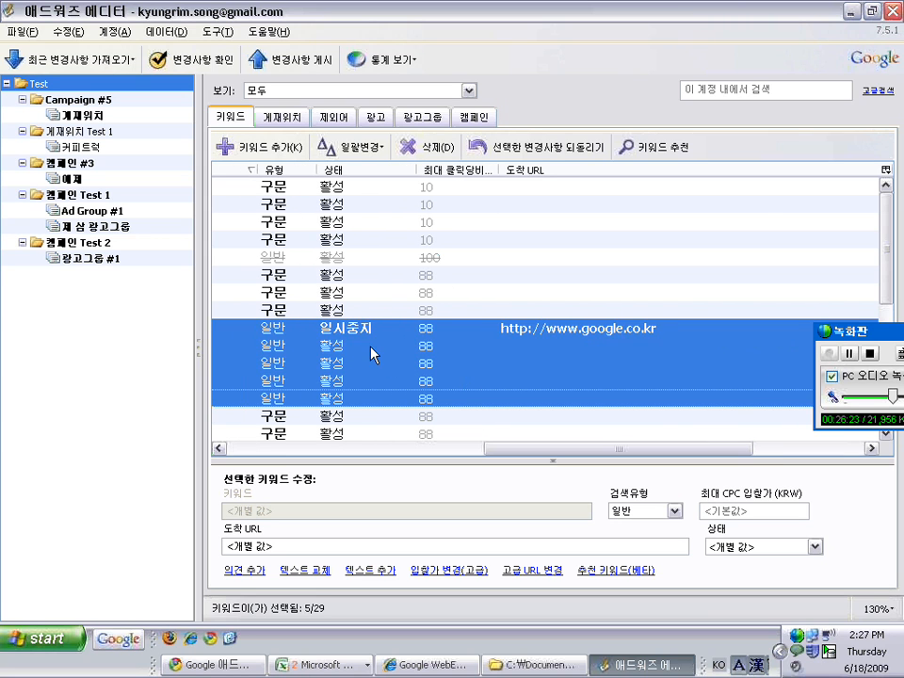
{"action": "left_click", "coordinate": [281, 343]}
{"action": "left_click", "coordinate": [368, 449]}
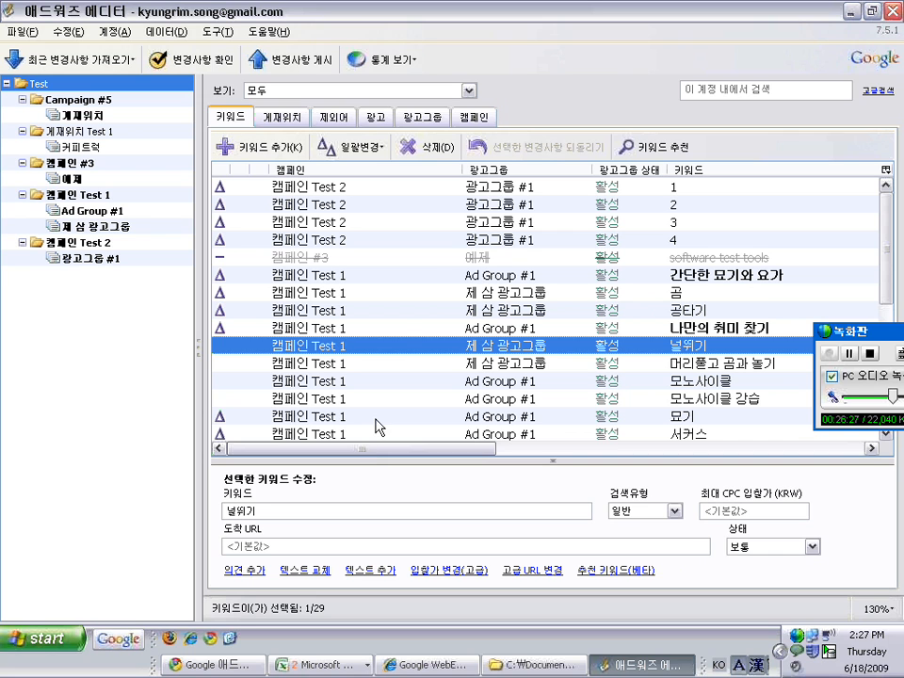
Switch to text ads, select all 7, and check their status, leaving them active
{"action": "left_click", "coordinate": [375, 116]}
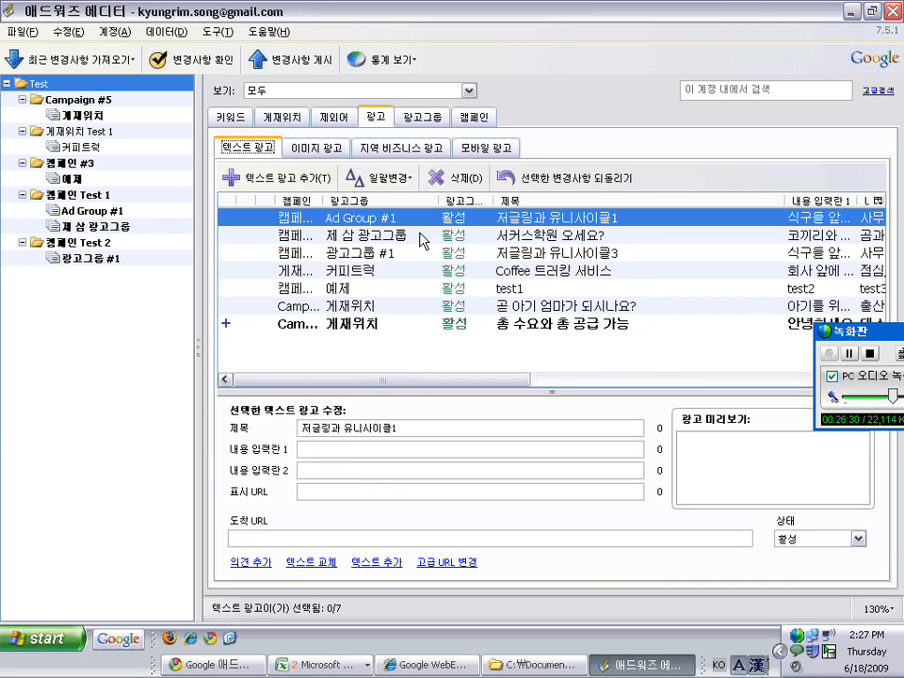
{"action": "right_click", "coordinate": [506, 243]}
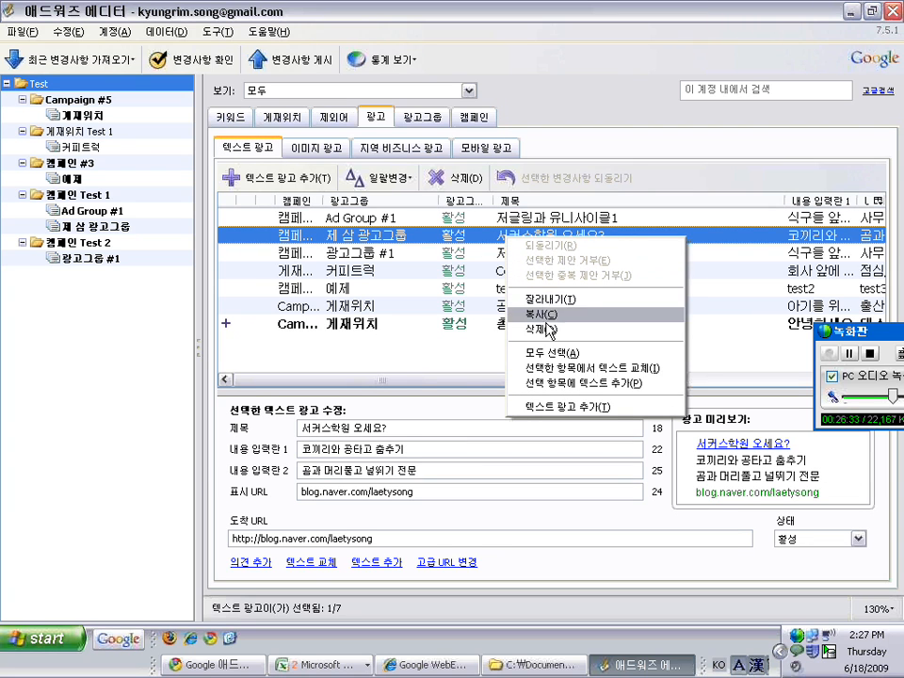
{"action": "left_click", "coordinate": [547, 349]}
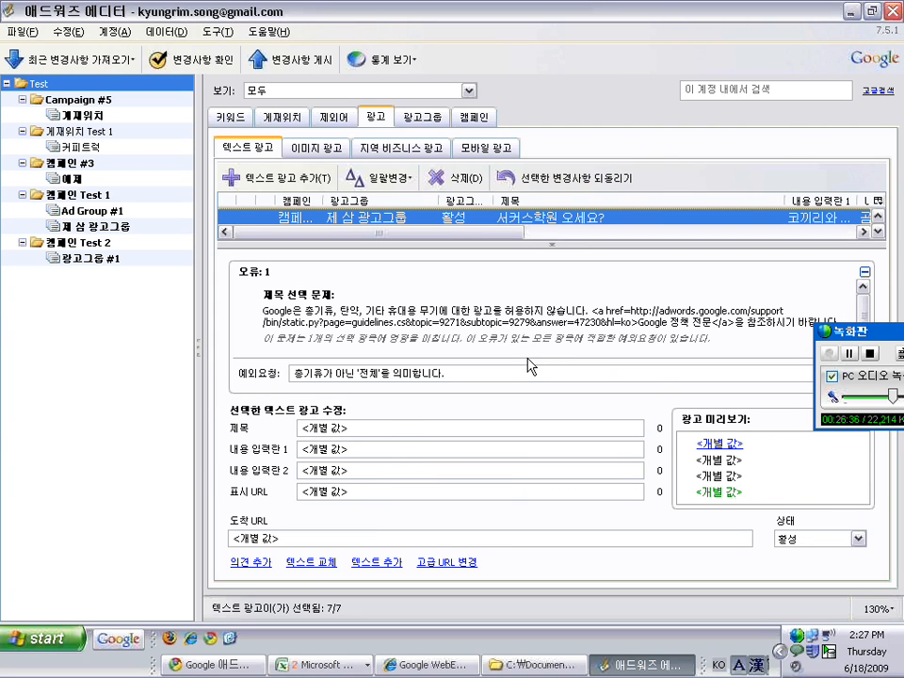
{"action": "left_click", "coordinate": [355, 490]}
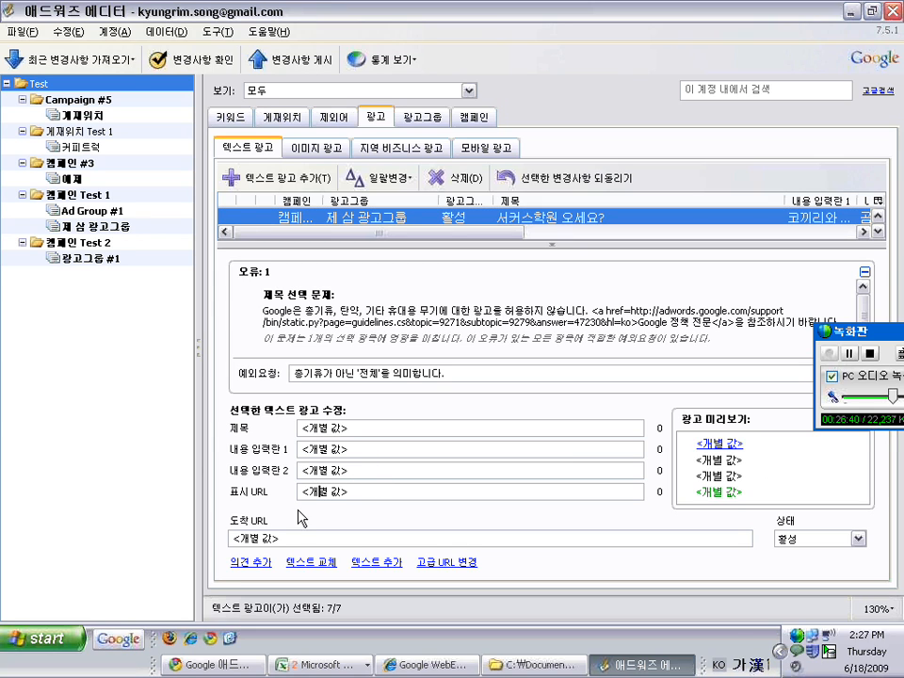
{"action": "left_click", "coordinate": [551, 244]}
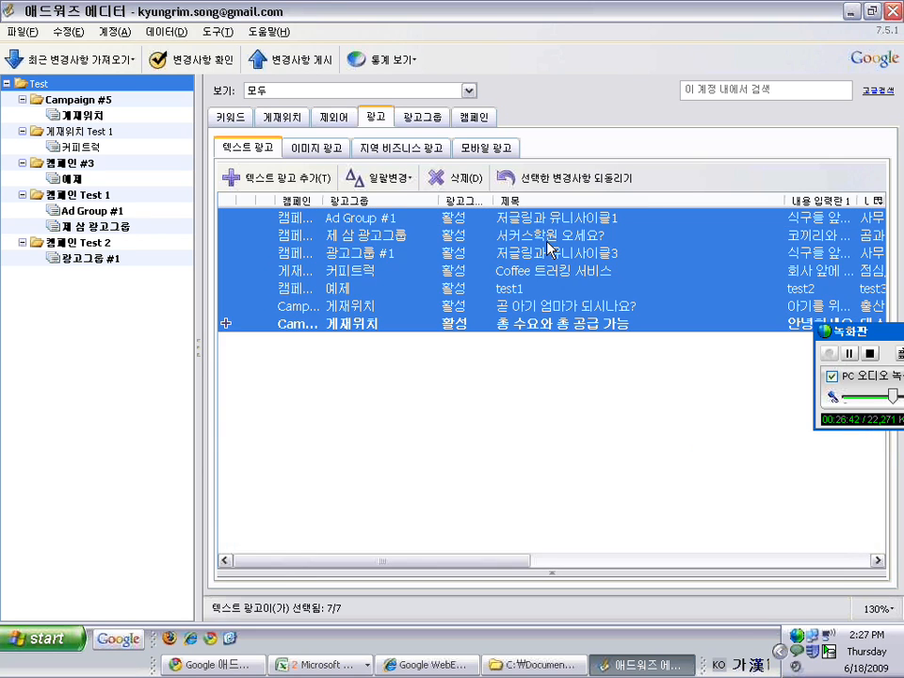
{"action": "left_click_drag", "start_coordinate": [508, 562], "coordinate": [554, 556]}
{"action": "left_click", "coordinate": [554, 572]}
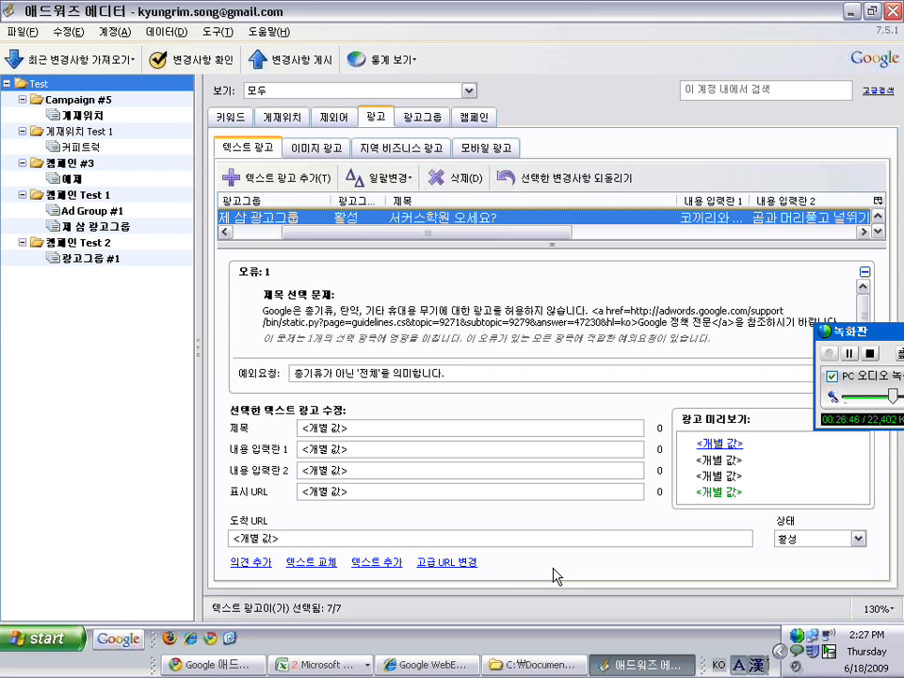
{"action": "left_click", "coordinate": [817, 540]}
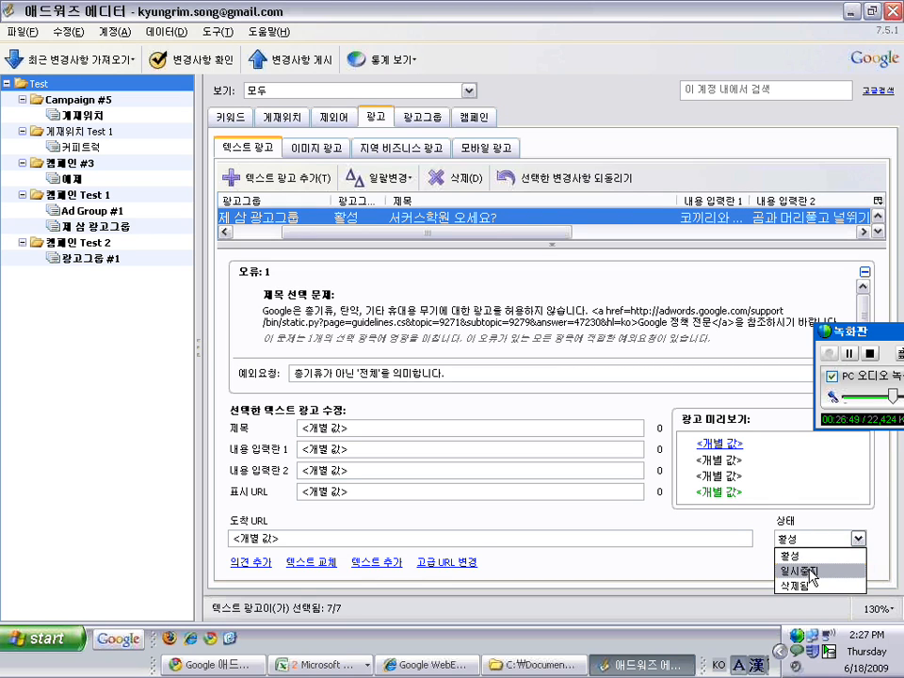
{"action": "left_click", "coordinate": [536, 245]}
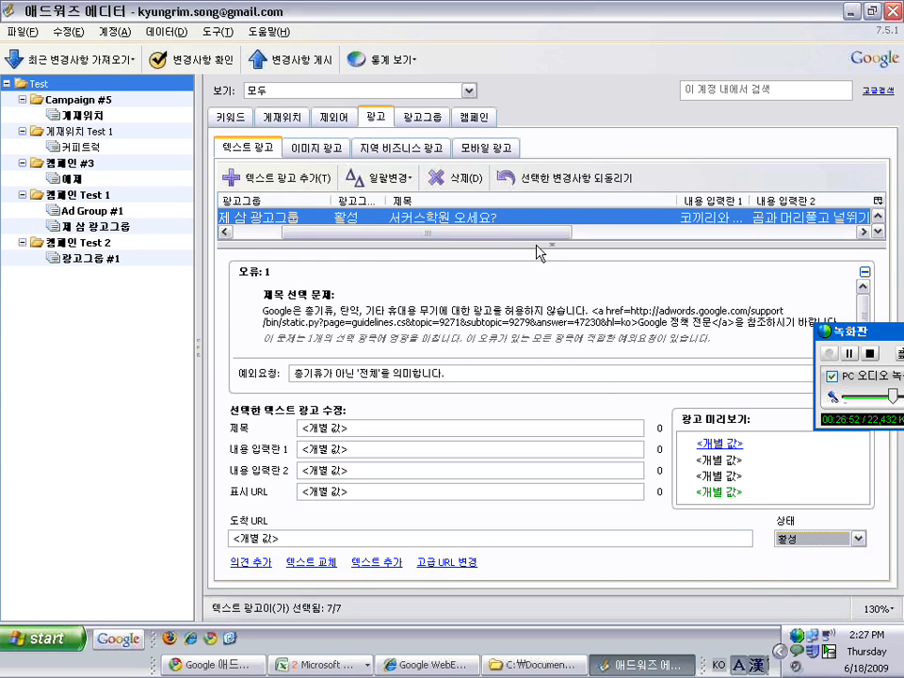
{"action": "left_click", "coordinate": [554, 250]}
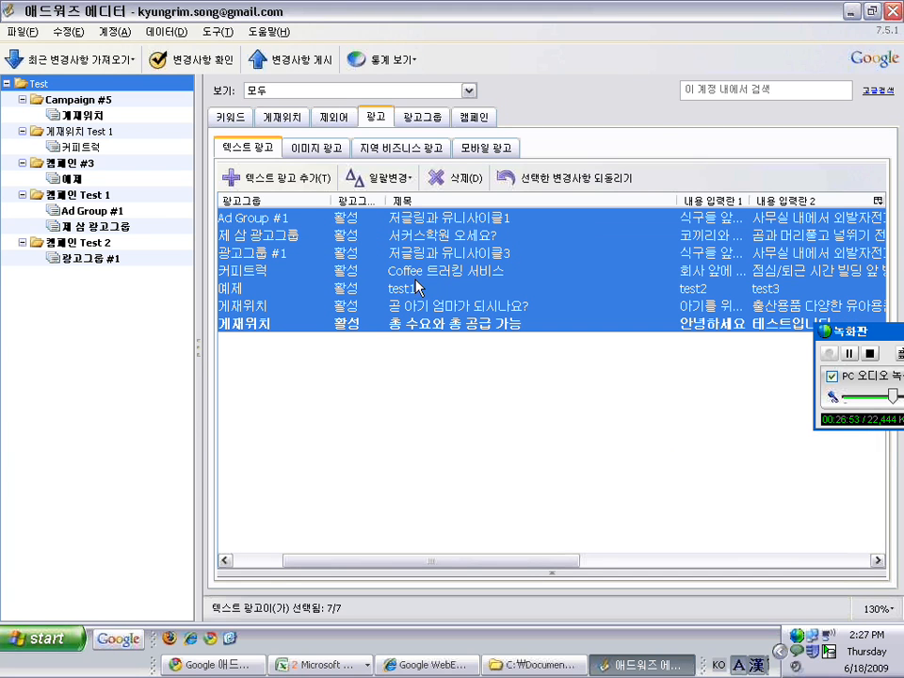
Browse the ads of 커피트럭, Campaign #5, 캠페인 Test 1, Ad Group #1 and 제 삼 광고그룹
{"action": "left_click", "coordinate": [83, 148]}
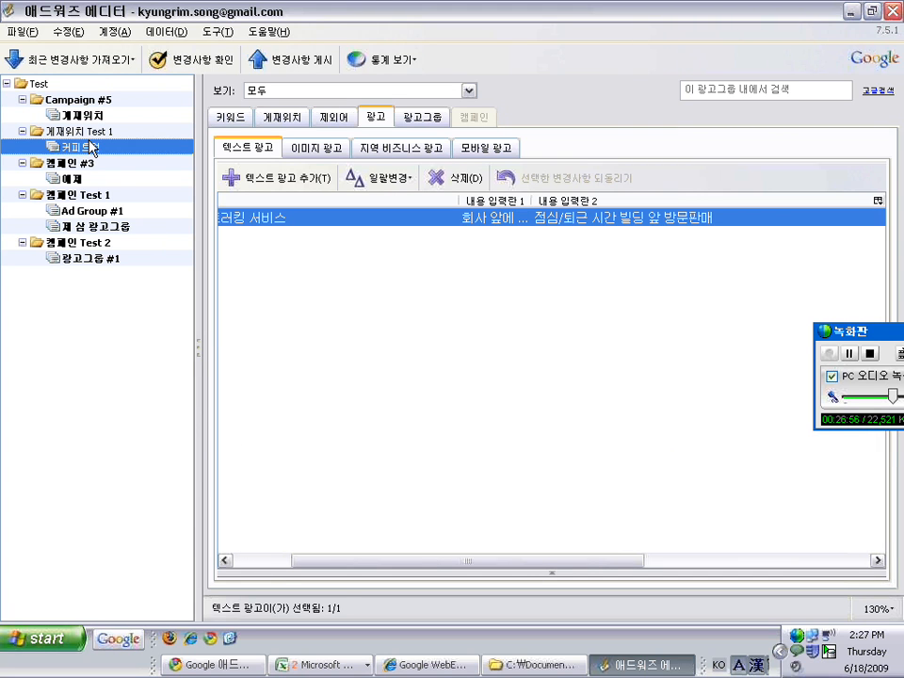
{"action": "left_click", "coordinate": [247, 560]}
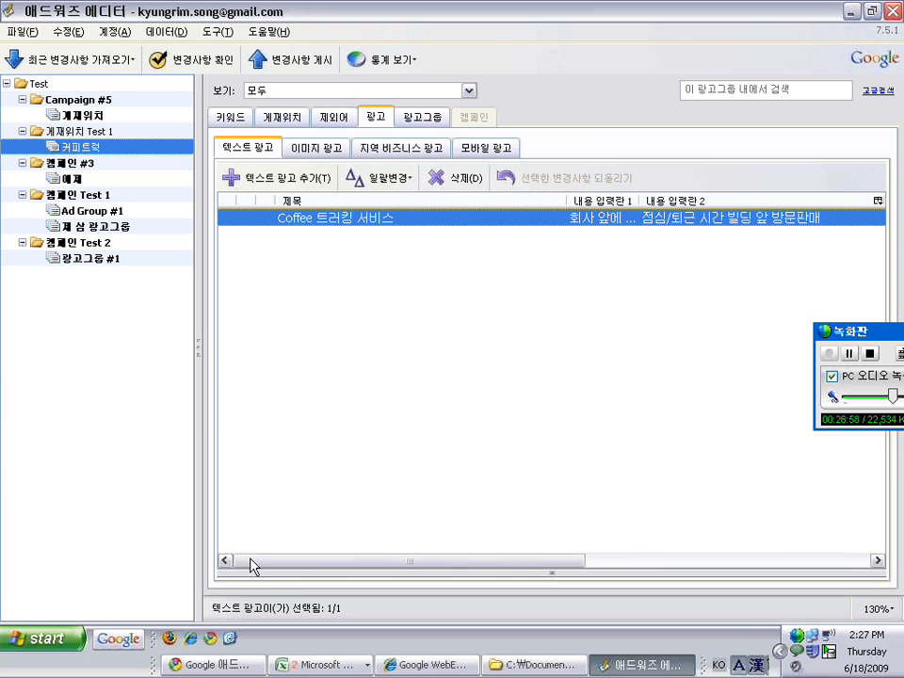
{"action": "left_click", "coordinate": [73, 99]}
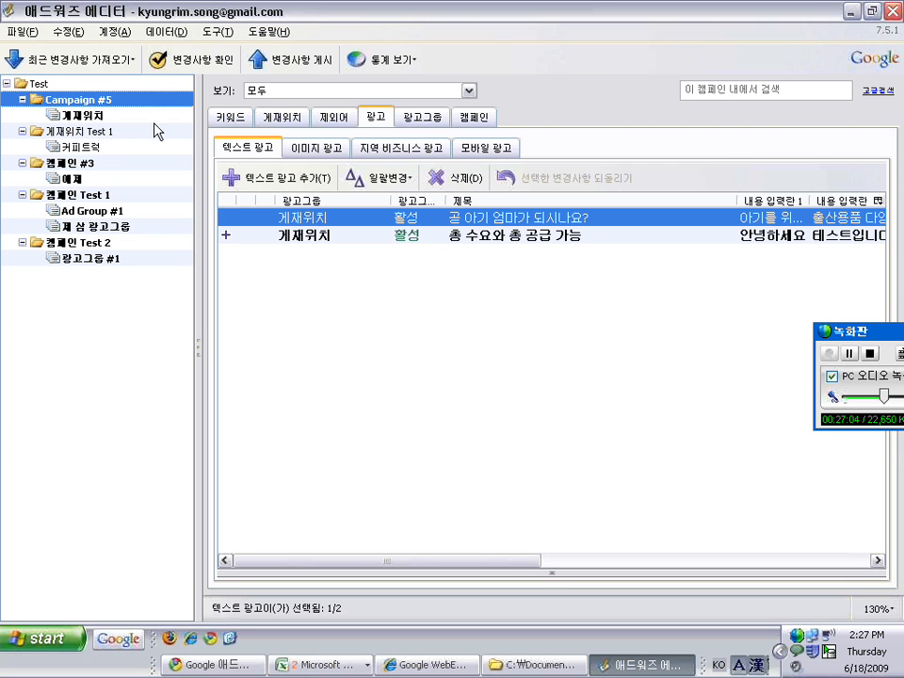
{"action": "left_click", "coordinate": [75, 195]}
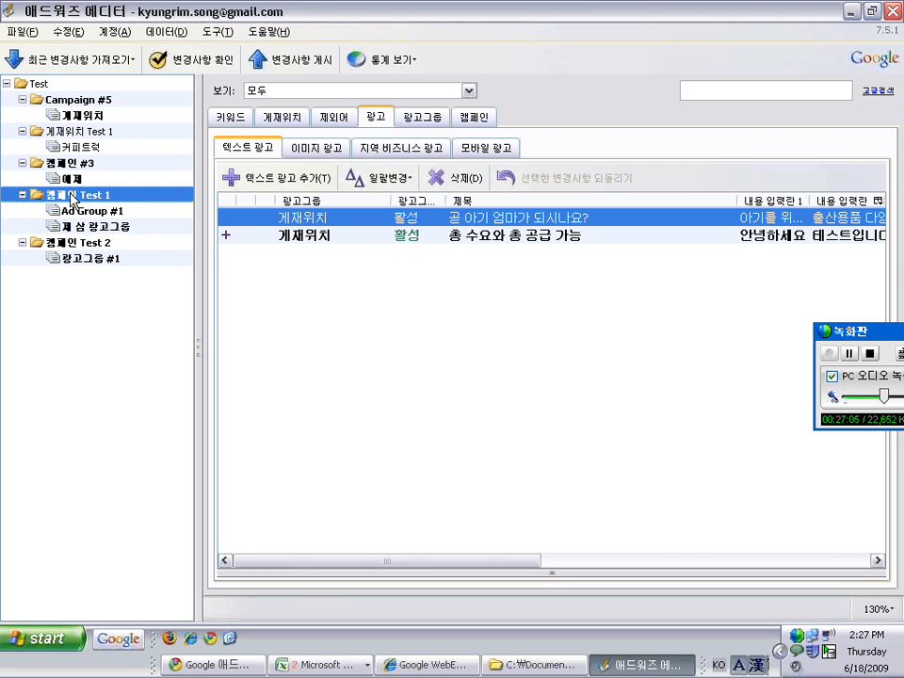
{"action": "left_click", "coordinate": [91, 211]}
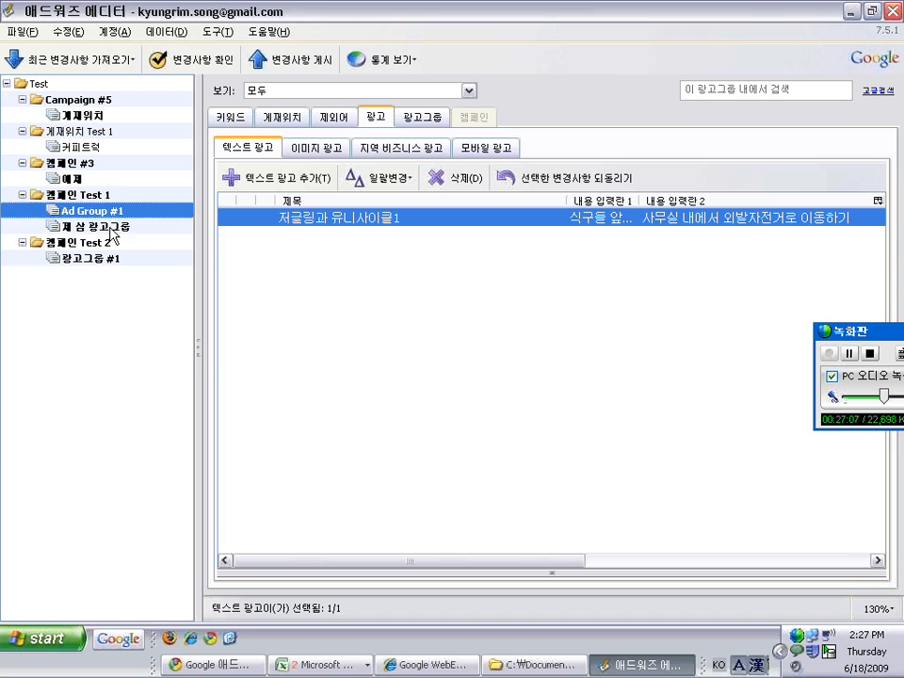
{"action": "left_click", "coordinate": [110, 227]}
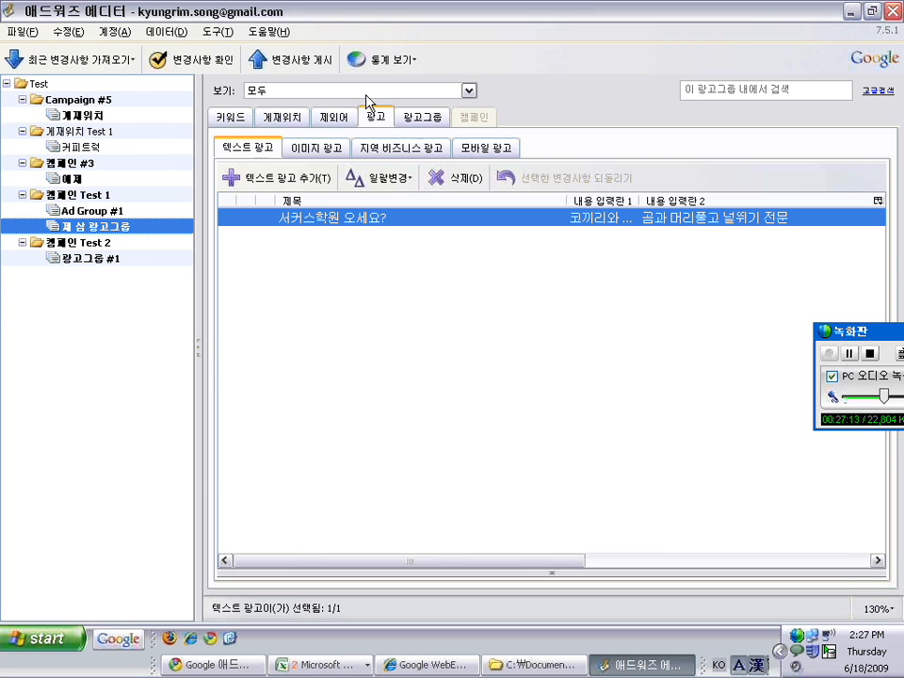
In 캠페인 Test 1's ad group list, cut 제 삼 광고그룹 (잘라내기), then select 게재위치 Test 1
{"action": "left_click", "coordinate": [430, 117]}
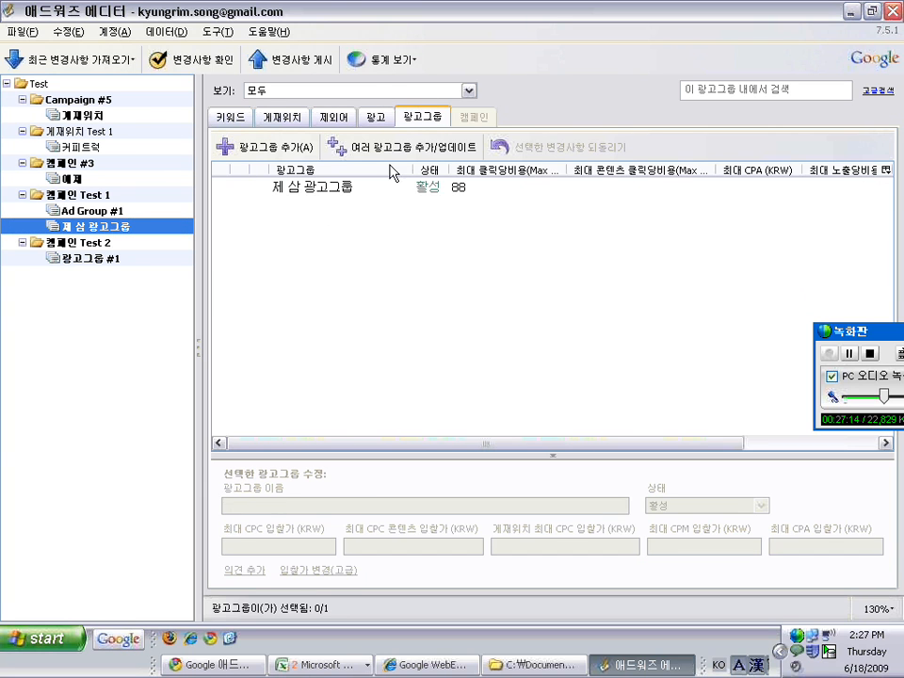
{"action": "left_click", "coordinate": [96, 194]}
{"action": "left_click", "coordinate": [313, 205]}
{"action": "right_click", "coordinate": [313, 205]}
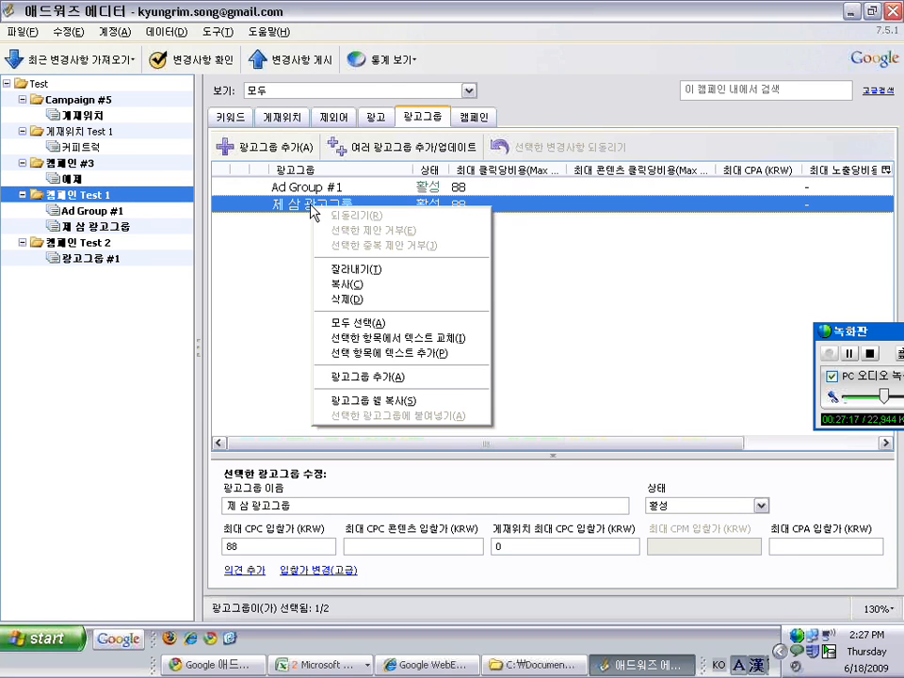
{"action": "left_click", "coordinate": [348, 270]}
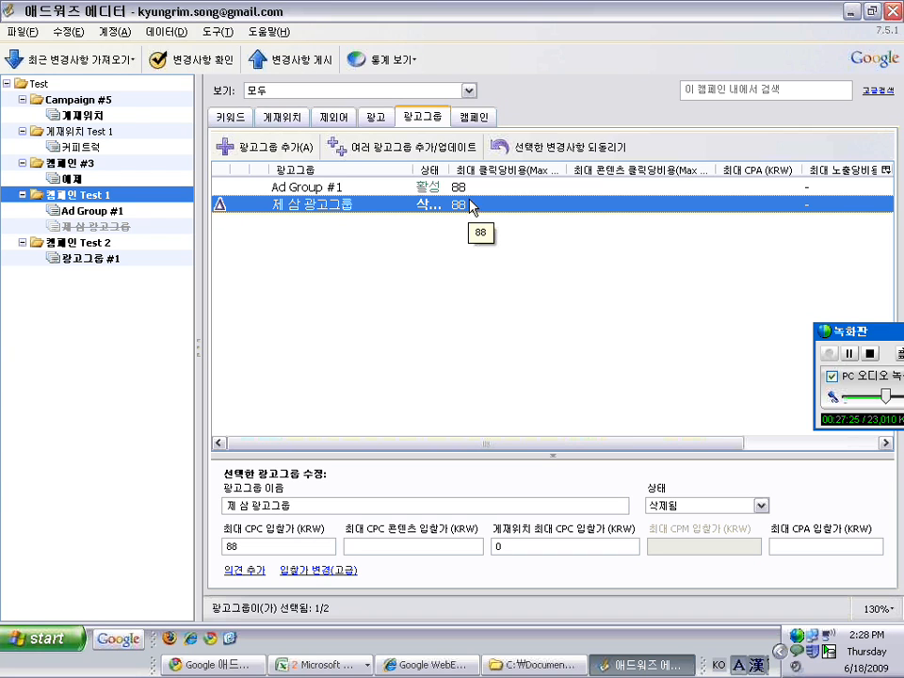
{"action": "left_click", "coordinate": [102, 133]}
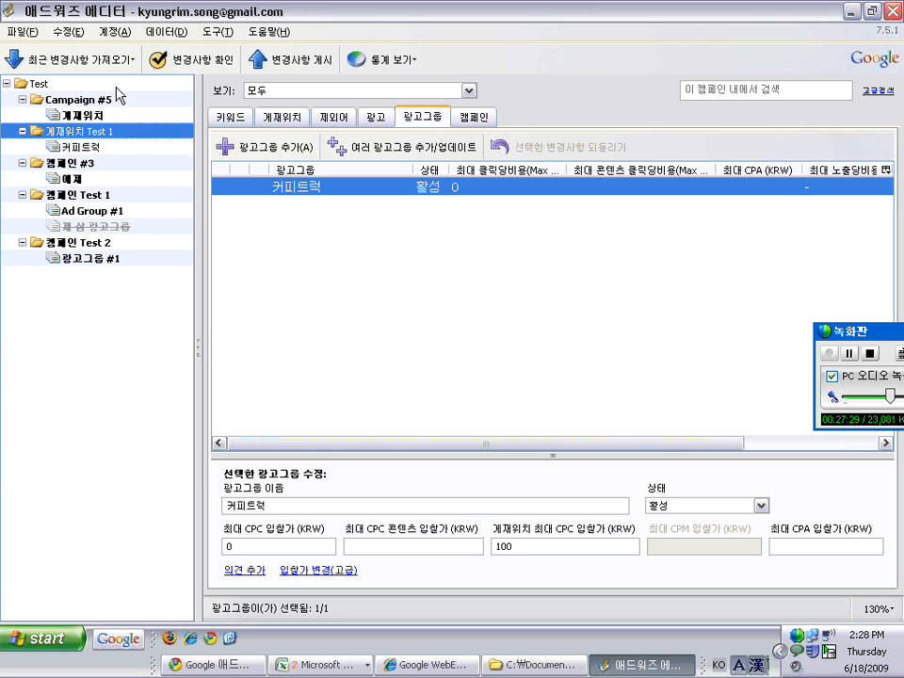
{"action": "left_click", "coordinate": [76, 32]}
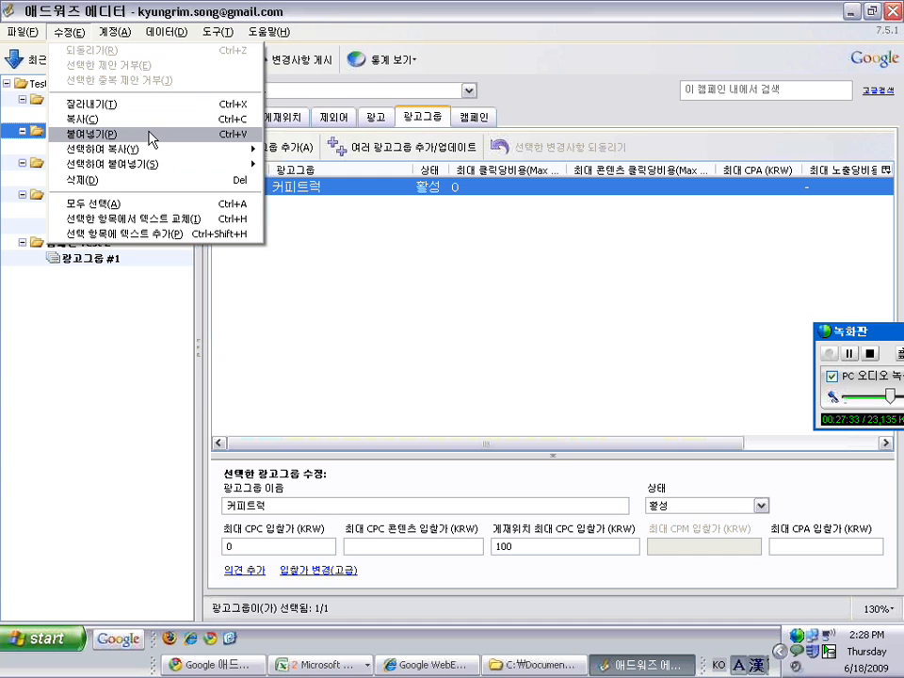
Paste 제 삼 광고그룹 into 게재위치 Test 1 using 수정 > 붙여넣기
{"action": "right_click", "coordinate": [357, 268]}
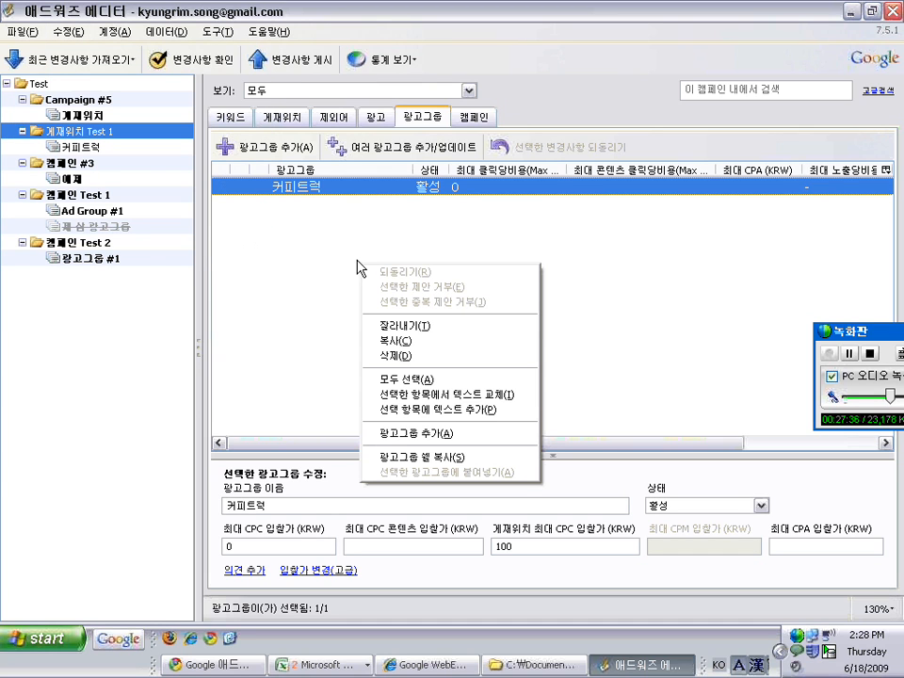
{"action": "left_click", "coordinate": [292, 232]}
{"action": "left_click", "coordinate": [76, 32]}
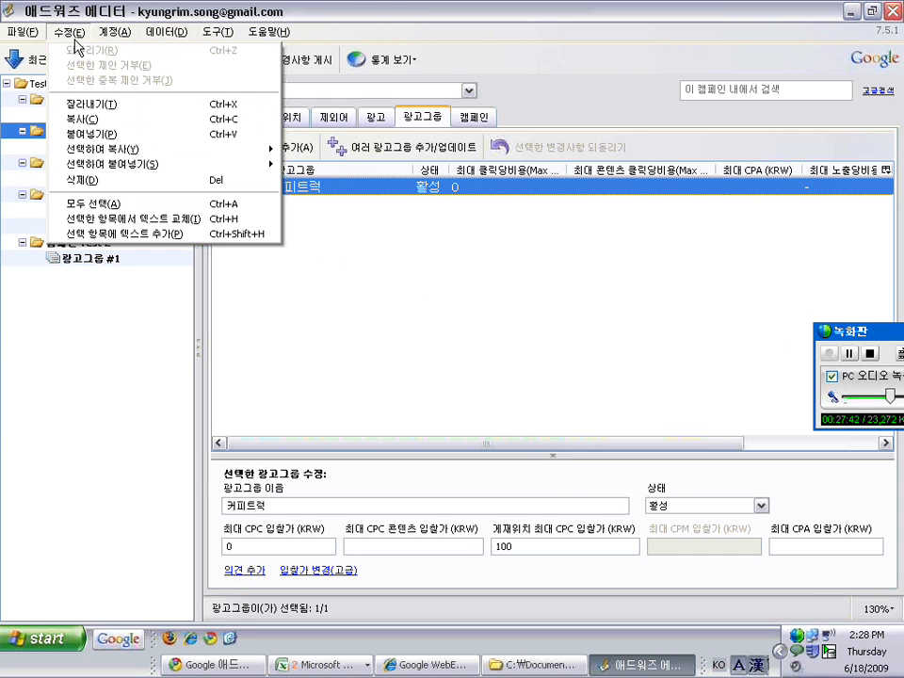
{"action": "left_click", "coordinate": [90, 134]}
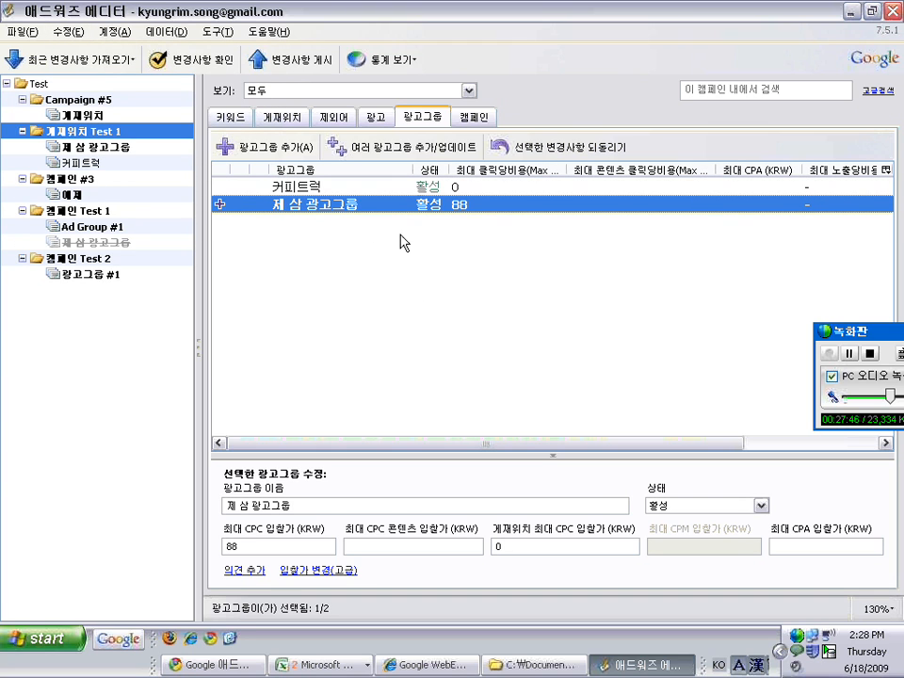
Copy the pasted 제 삼 광고그룹 and paste it into 캠페인 Test 2 as well
{"action": "right_click", "coordinate": [258, 207]}
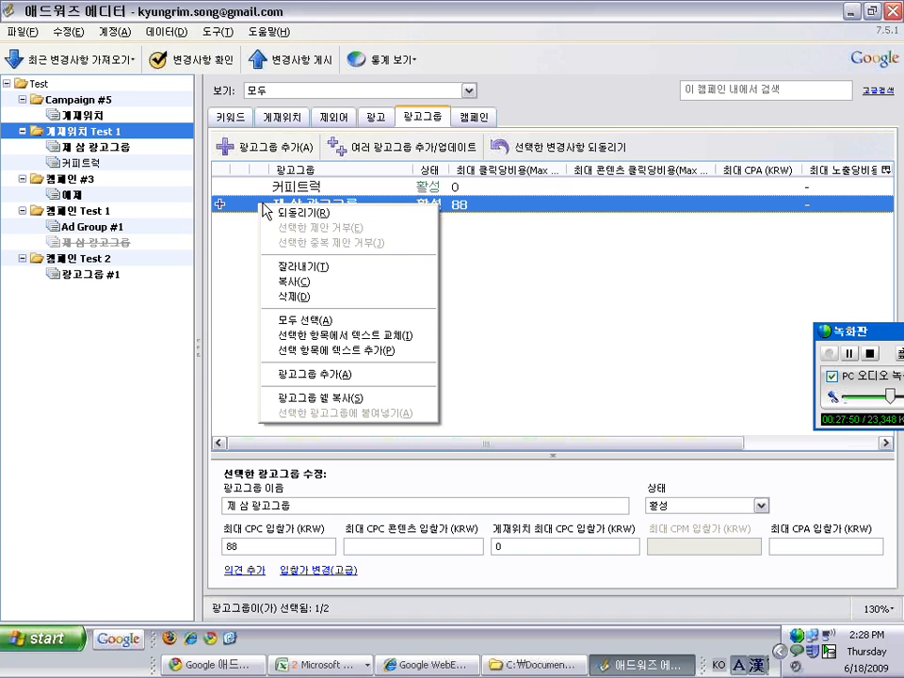
{"action": "left_click", "coordinate": [298, 283]}
{"action": "left_click", "coordinate": [82, 259]}
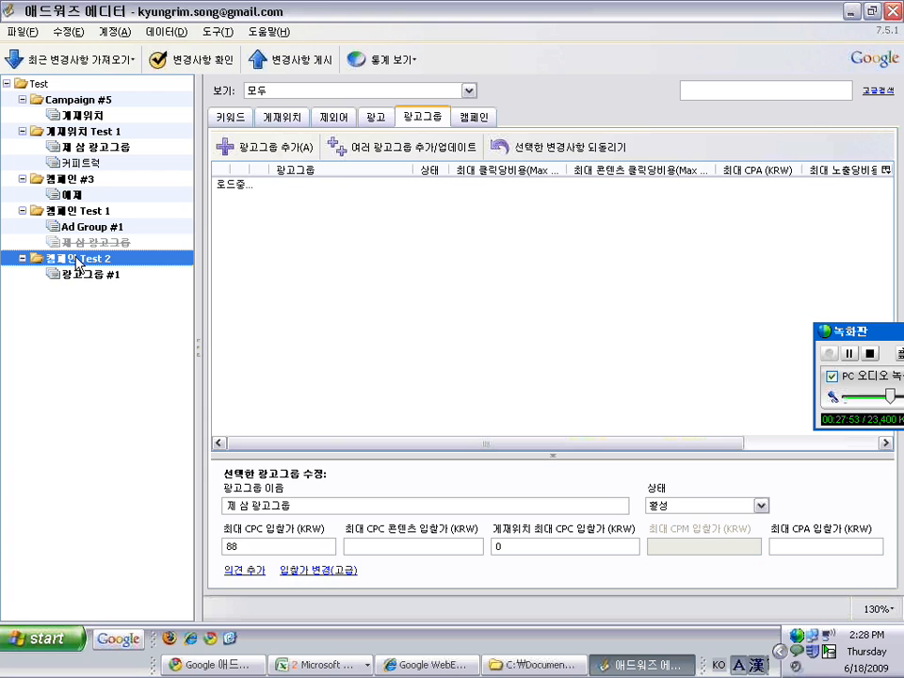
{"action": "left_click", "coordinate": [66, 31]}
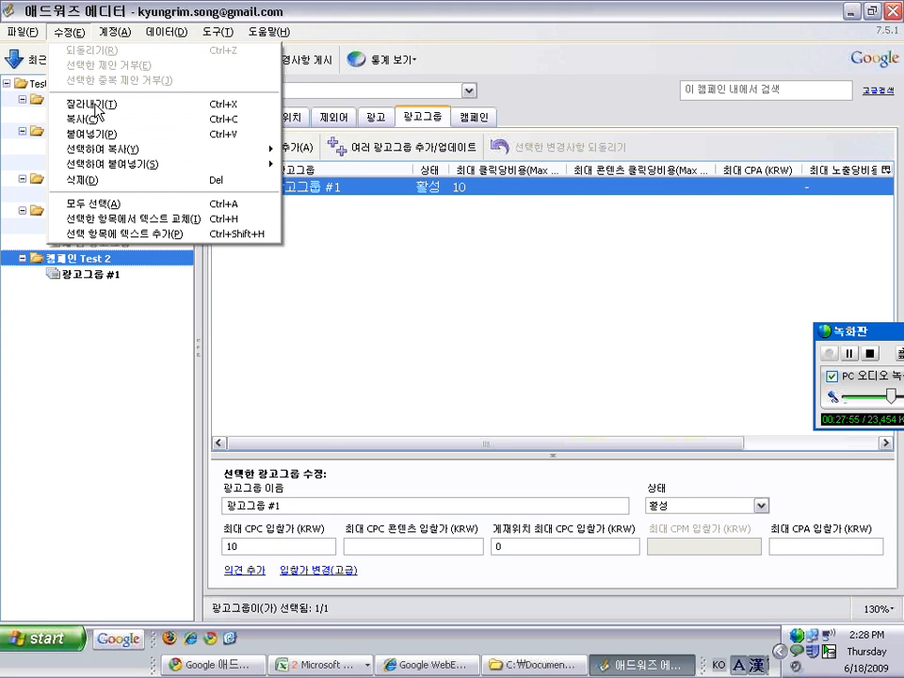
{"action": "left_click", "coordinate": [92, 195]}
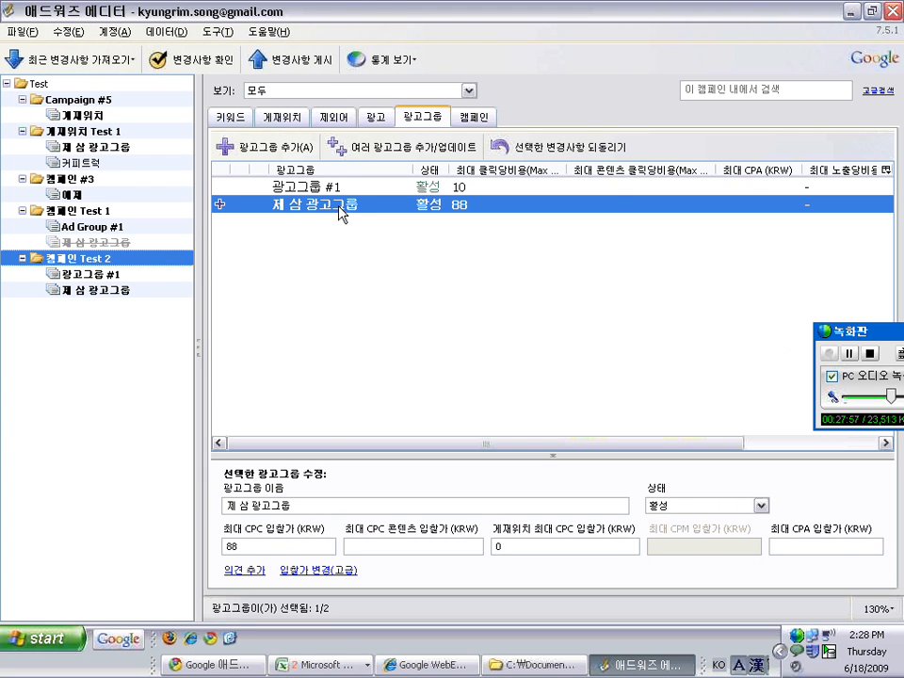
{"action": "left_click", "coordinate": [80, 211]}
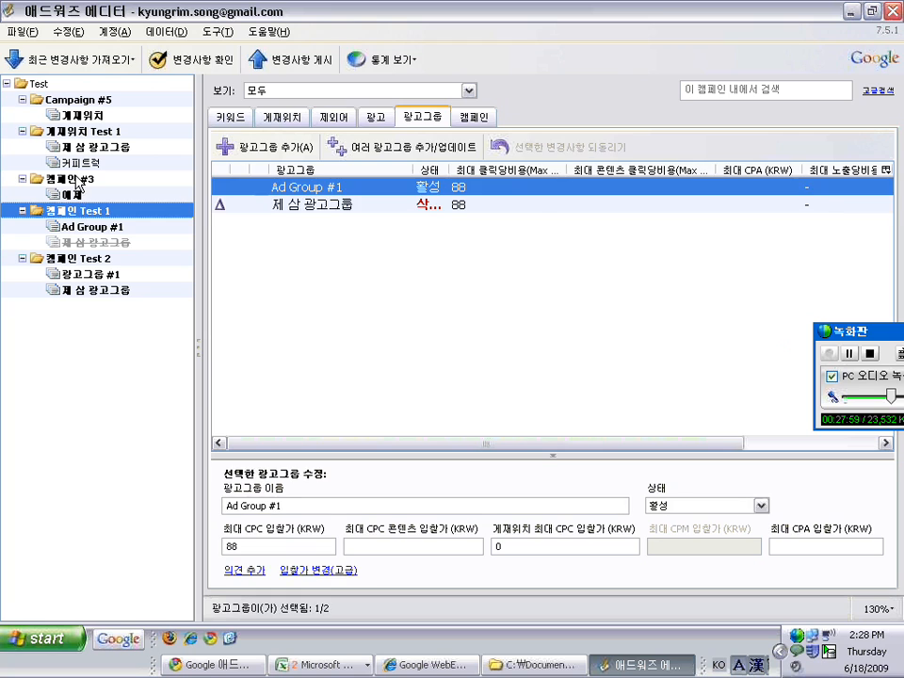
{"action": "left_click", "coordinate": [80, 179]}
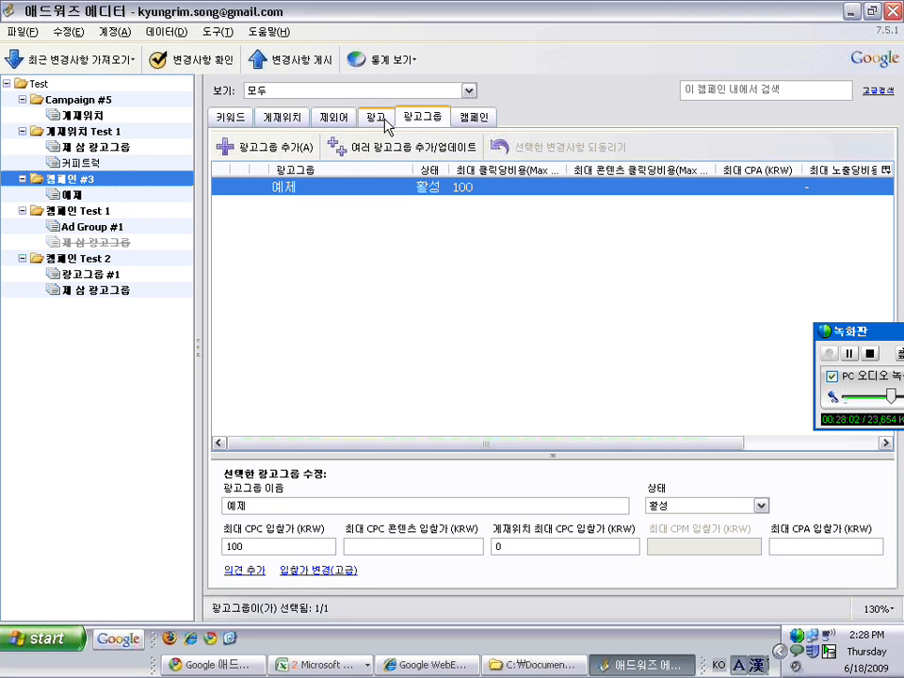
In the 광고 tab, select both Campaign #5 text ads and copy them
{"action": "left_click", "coordinate": [384, 119]}
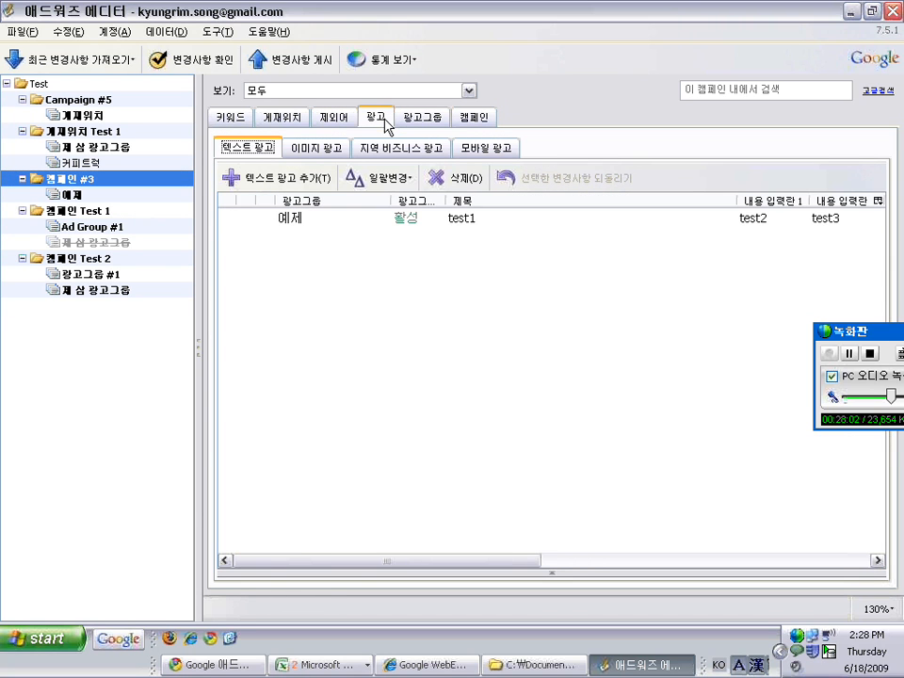
{"action": "left_click", "coordinate": [85, 102]}
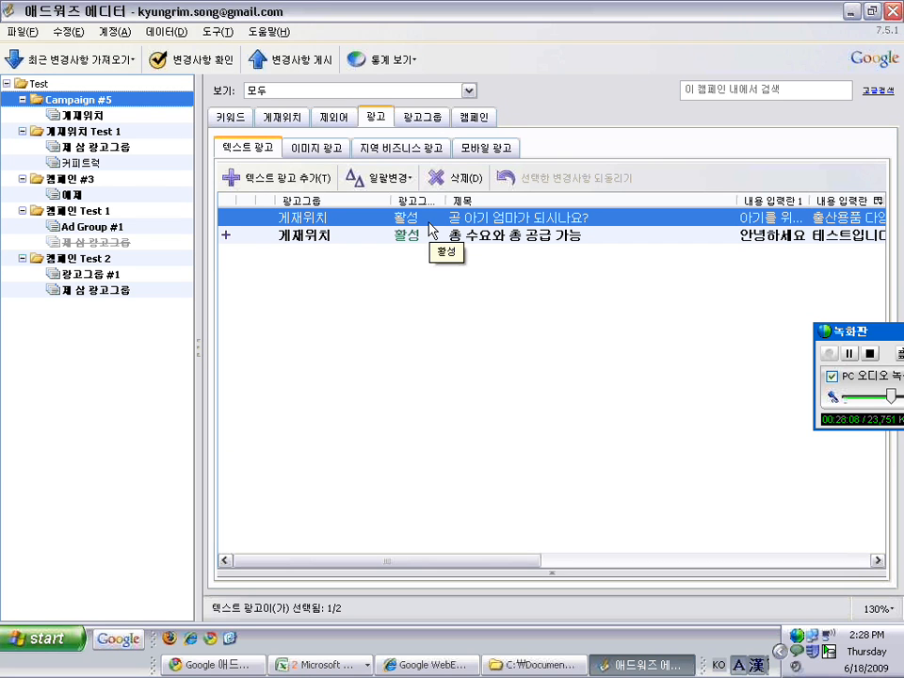
{"action": "left_click", "coordinate": [436, 236], "text": "shift"}
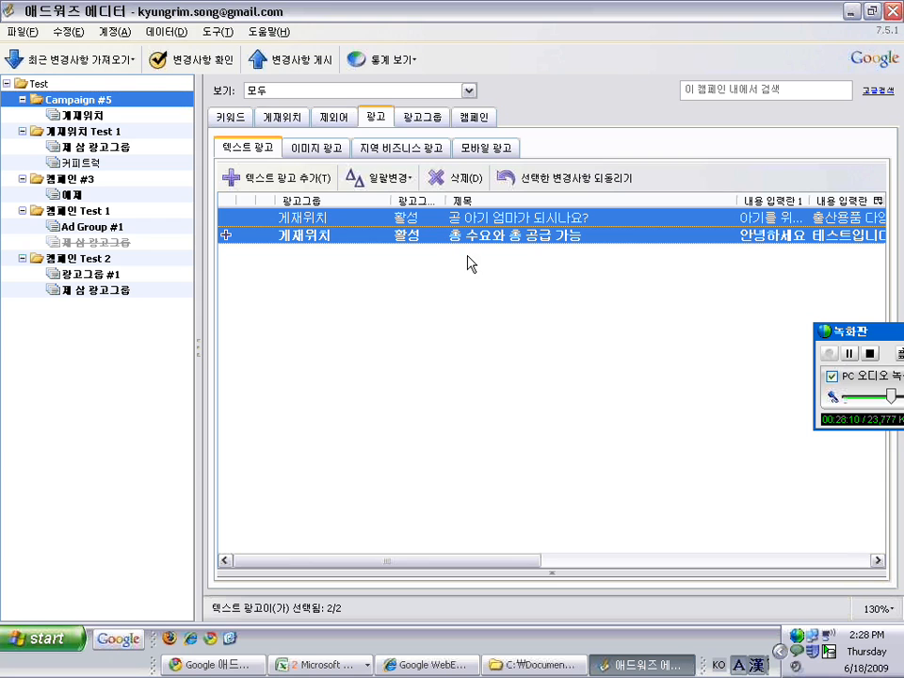
{"action": "right_click", "coordinate": [455, 244]}
{"action": "left_click", "coordinate": [487, 320]}
Paste the two ads with Campaign #5 / 게재위치 chosen as the destination
{"action": "left_click", "coordinate": [85, 131]}
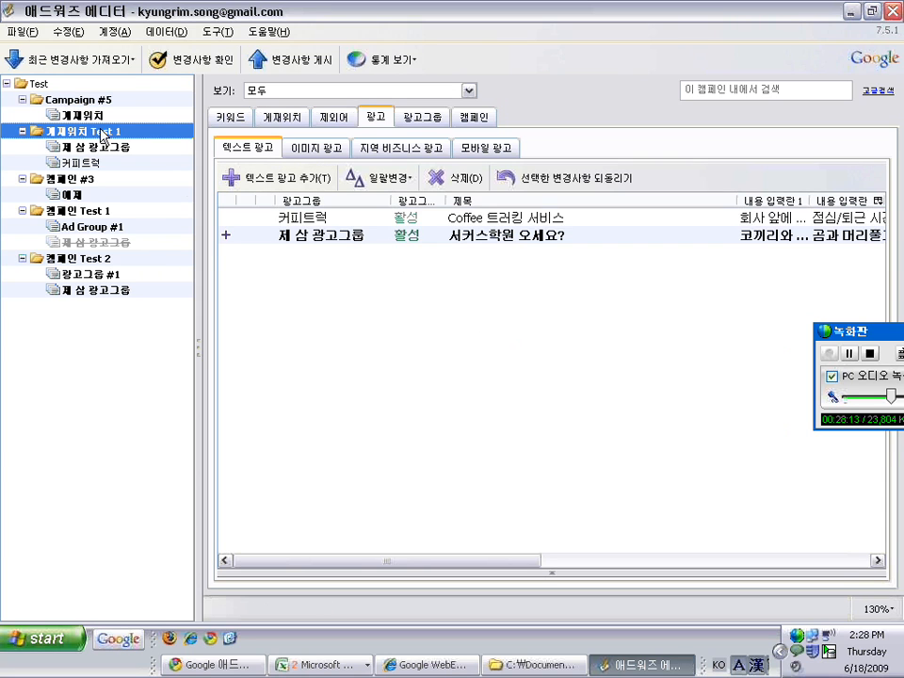
{"action": "right_click", "coordinate": [319, 281]}
{"action": "left_click", "coordinate": [63, 34]}
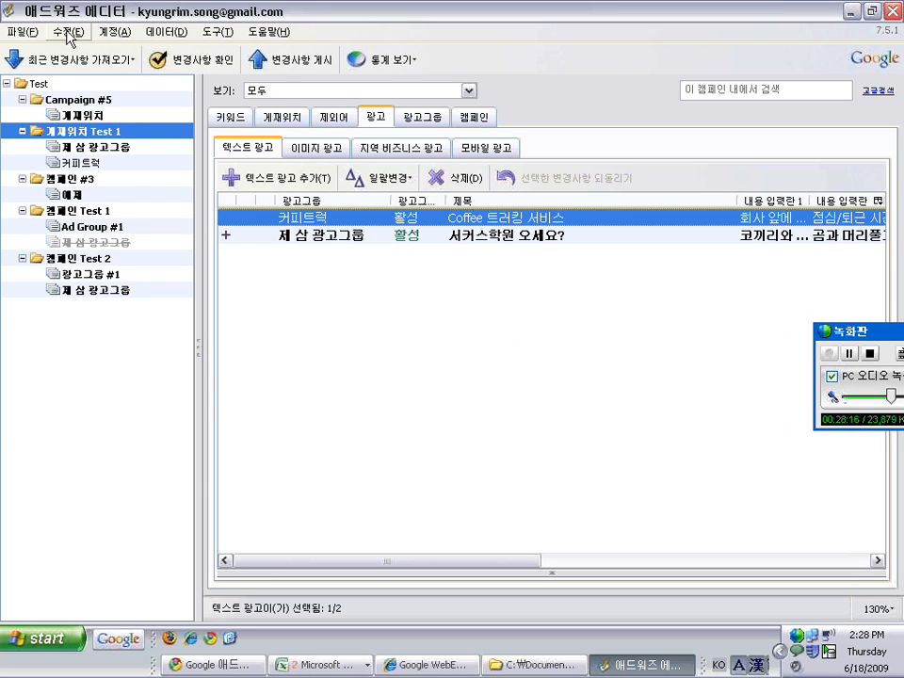
{"action": "left_click", "coordinate": [68, 33]}
{"action": "left_click", "coordinate": [94, 134]}
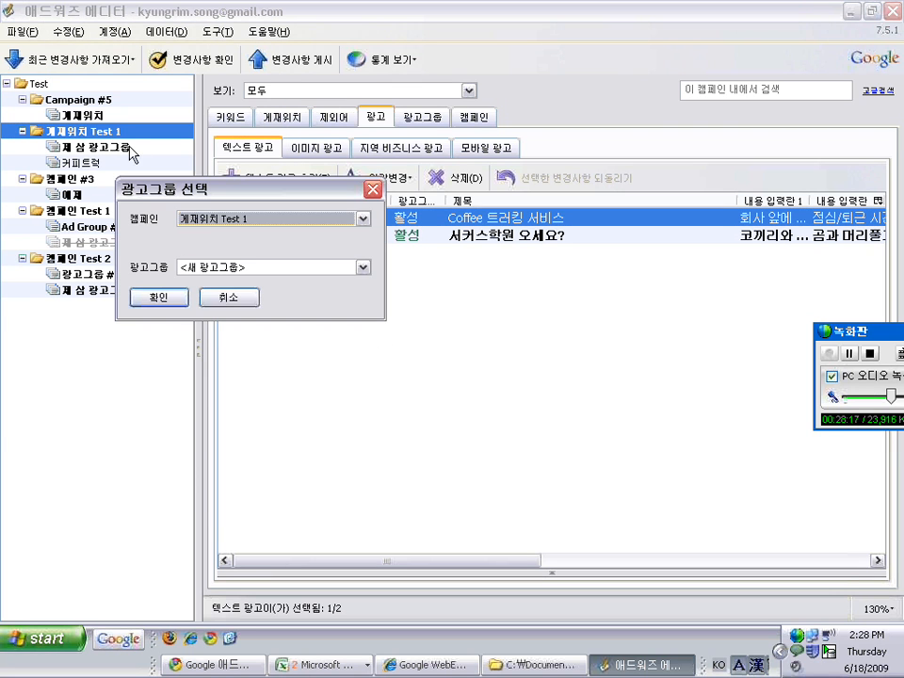
{"action": "left_click", "coordinate": [214, 218]}
{"action": "left_click", "coordinate": [211, 251]}
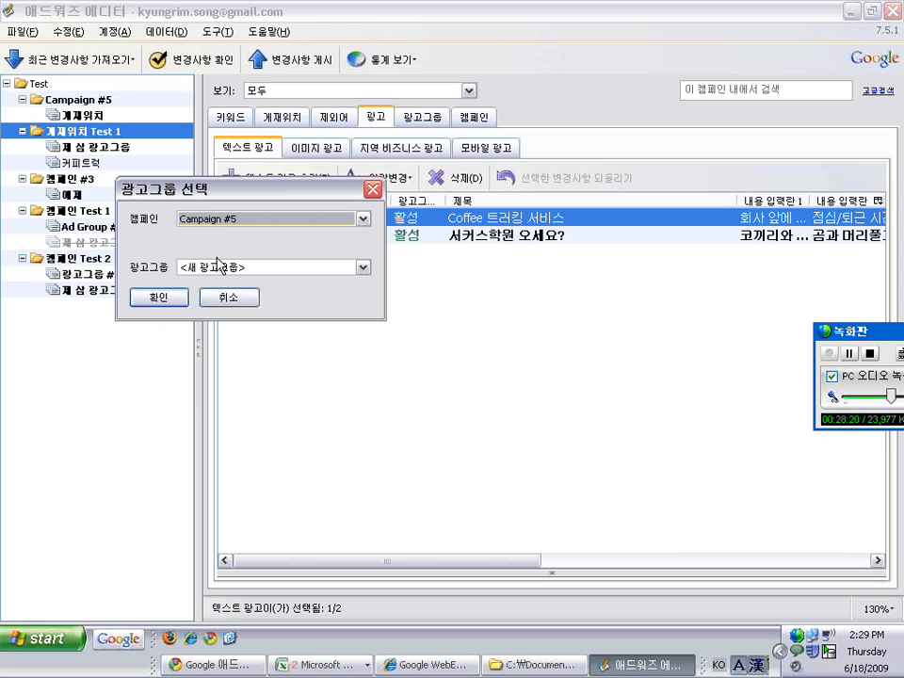
{"action": "left_click", "coordinate": [219, 268]}
{"action": "left_click", "coordinate": [207, 299]}
{"action": "left_click", "coordinate": [170, 298]}
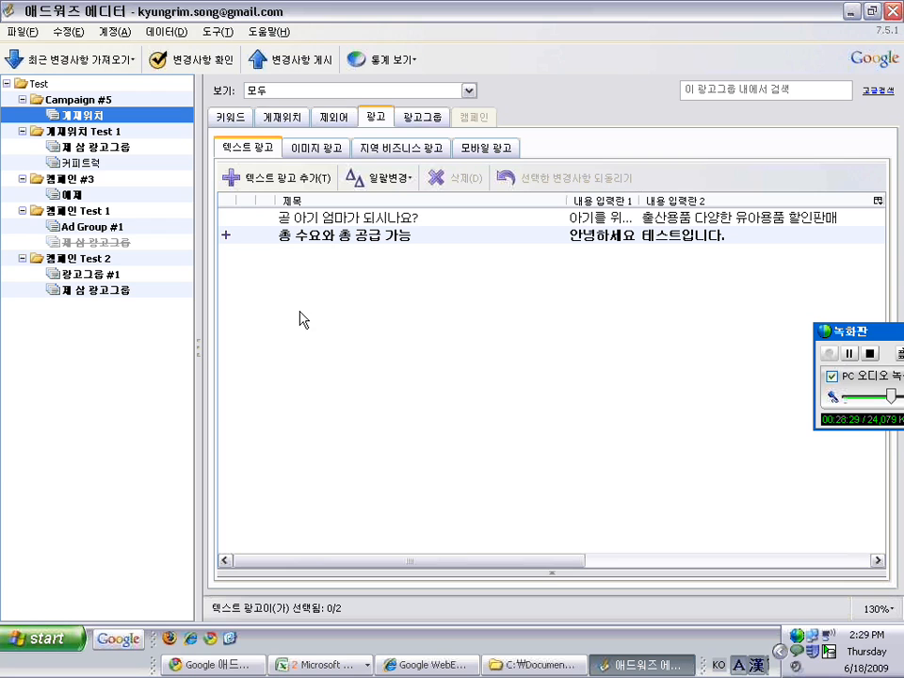
Try dragging the Ad Group #1 and 제 삼 광고그룹 ads into other groups in the tree
{"action": "left_click", "coordinate": [68, 178]}
{"action": "left_click", "coordinate": [267, 218]}
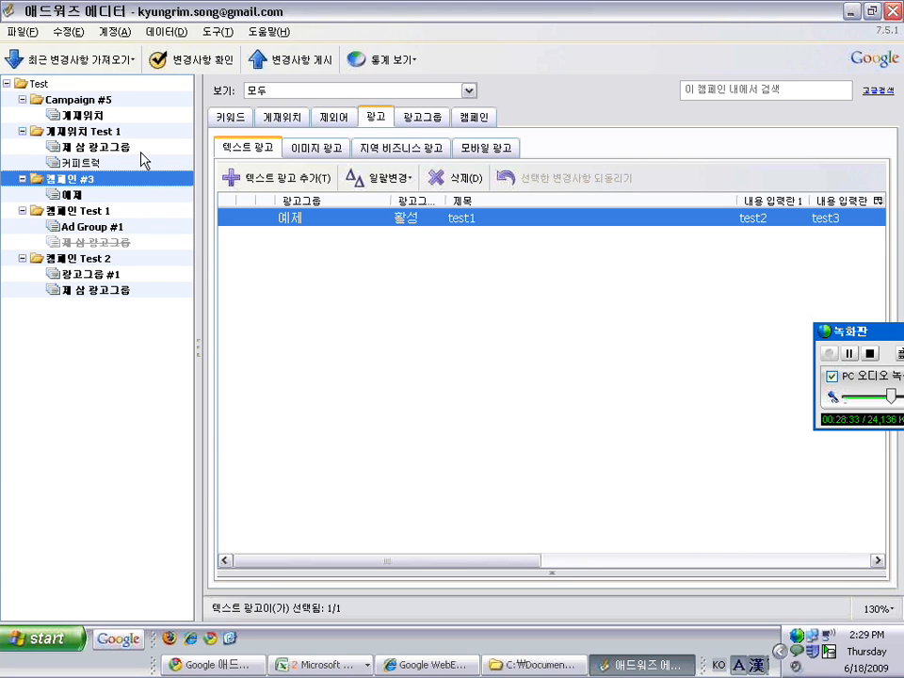
{"action": "left_click", "coordinate": [80, 211]}
{"action": "left_click", "coordinate": [314, 221]}
{"action": "left_click_drag", "start_coordinate": [314, 224], "coordinate": [71, 134]}
{"action": "left_click_drag", "start_coordinate": [97, 131], "coordinate": [74, 190]}
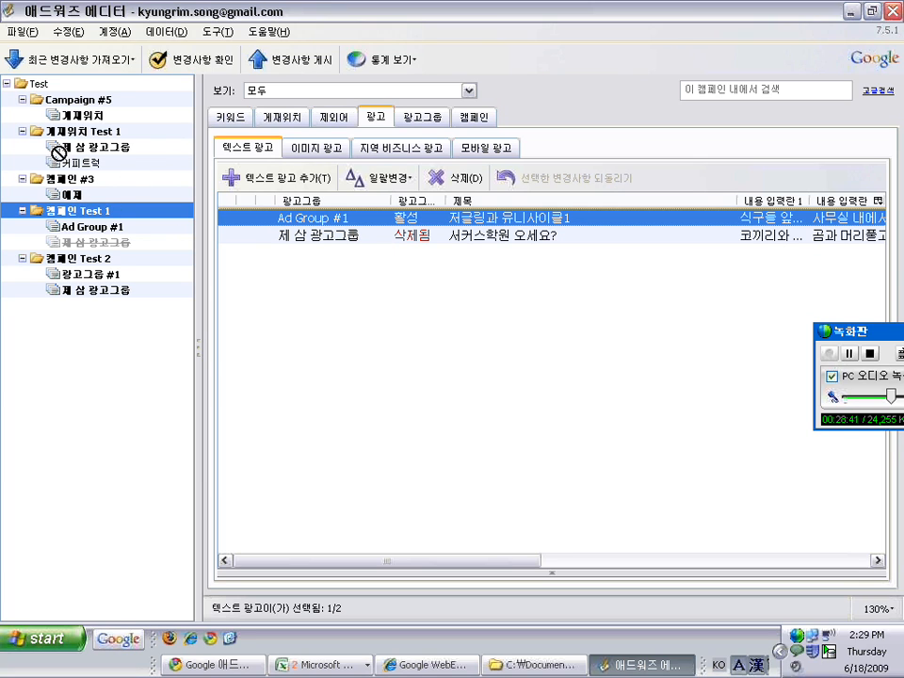
{"action": "left_click_drag", "start_coordinate": [250, 235], "coordinate": [129, 282]}
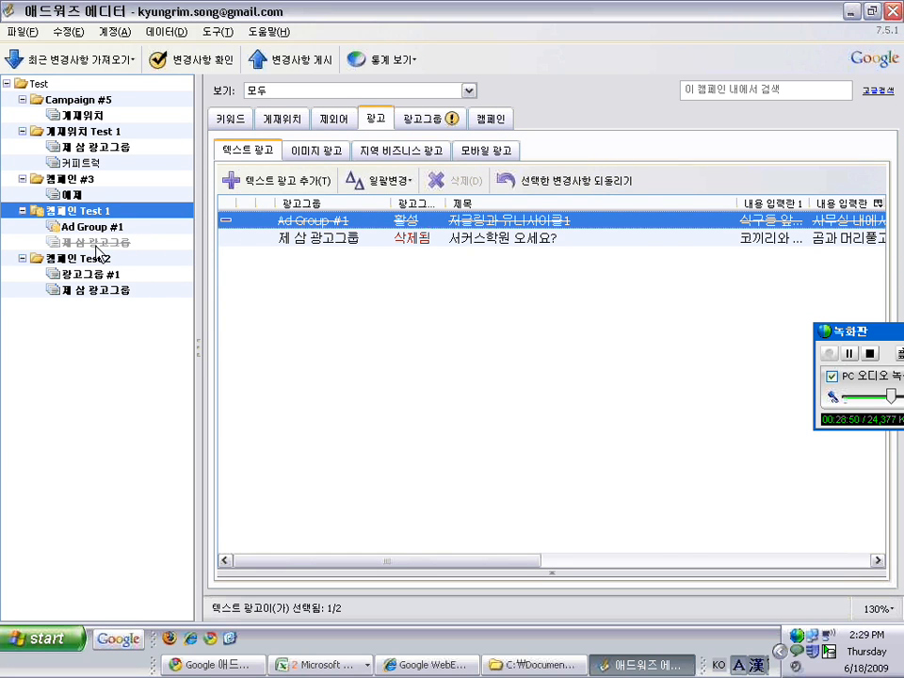
Restore 캠페인 Test 1's deleted Ad Group #1 text ad with Ctrl+Z, then show the ad groups
{"action": "left_click", "coordinate": [81, 263]}
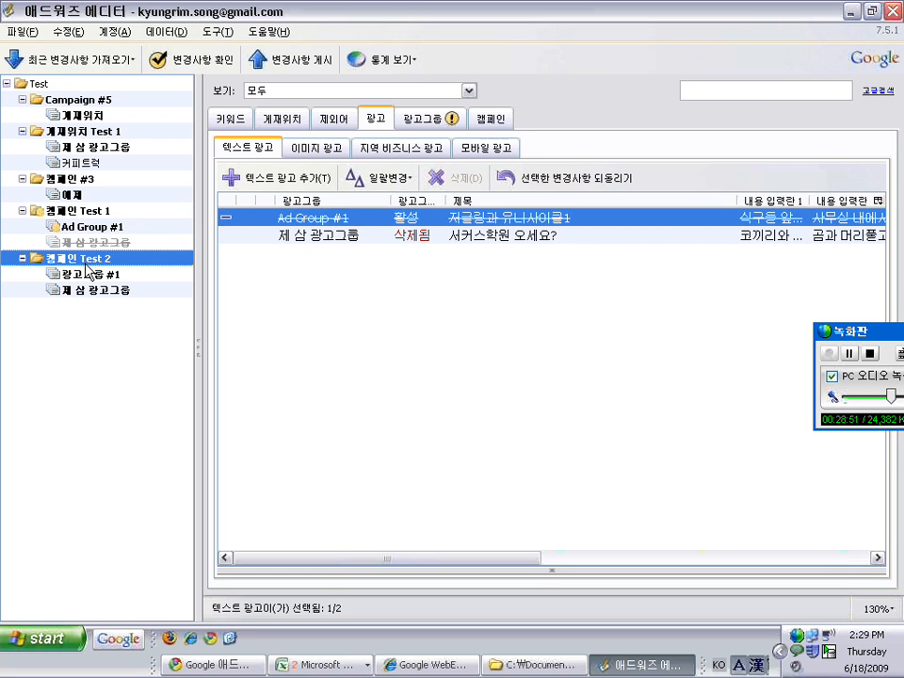
{"action": "left_click", "coordinate": [77, 214]}
{"action": "left_click", "coordinate": [214, 221]}
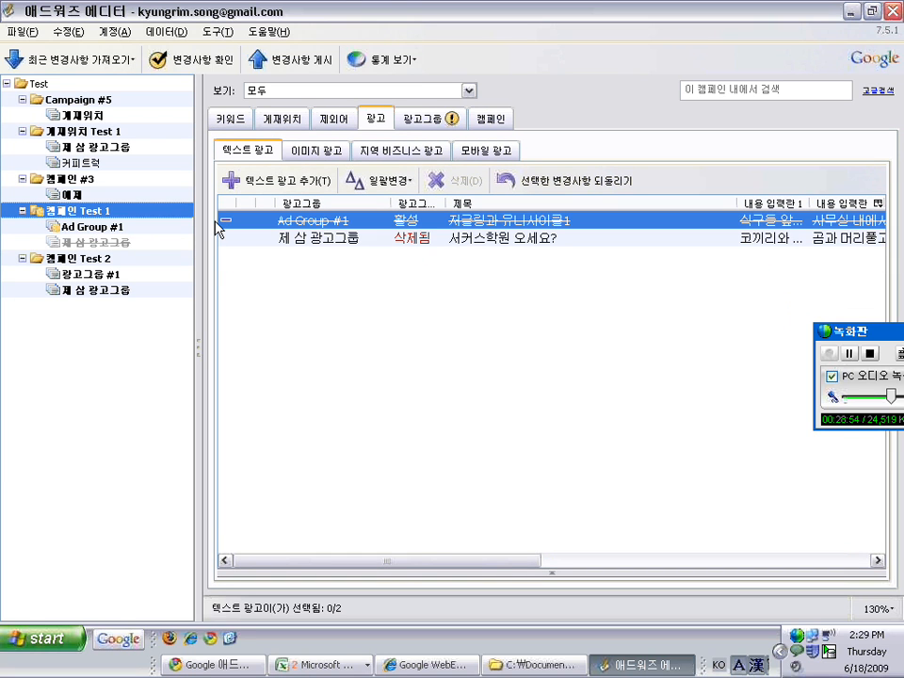
{"action": "key", "text": "ctrl+z"}
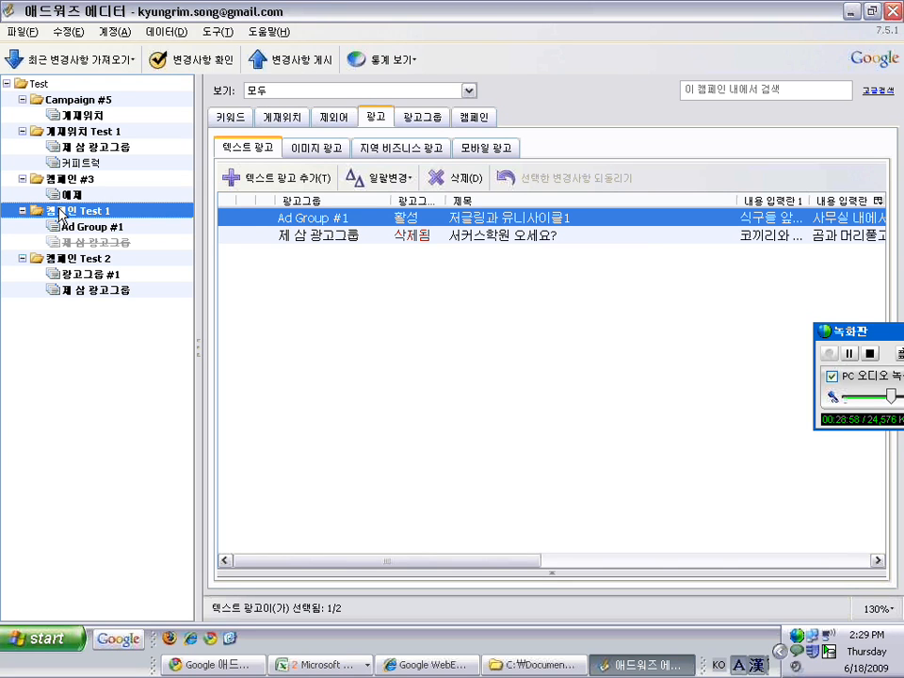
{"action": "left_click", "coordinate": [413, 120]}
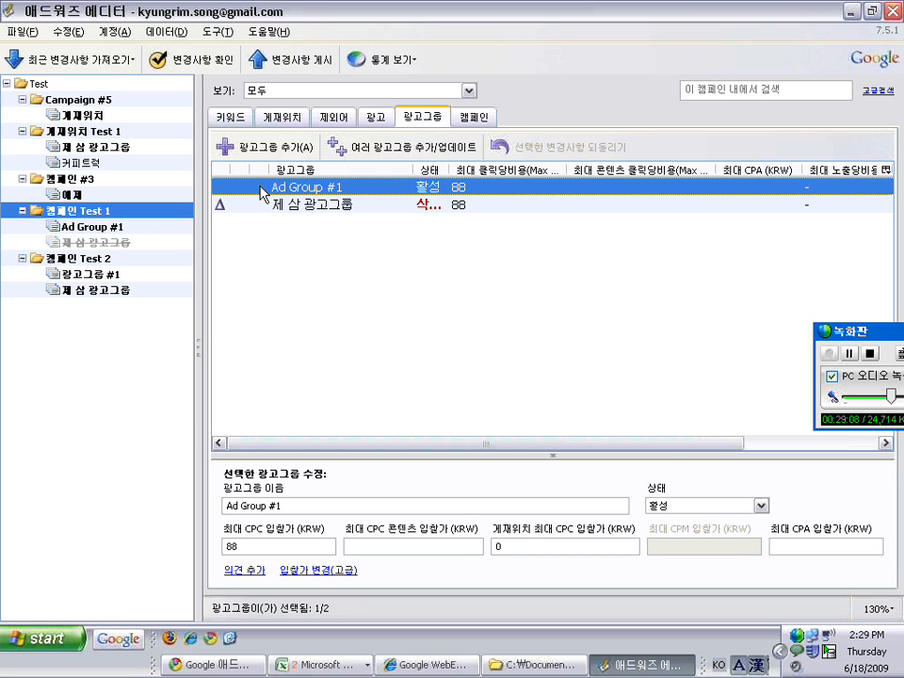
Drag Ad Group #1 onto 캠페인 Test 2 and check its bids there
{"action": "left_click_drag", "start_coordinate": [264, 191], "coordinate": [111, 260]}
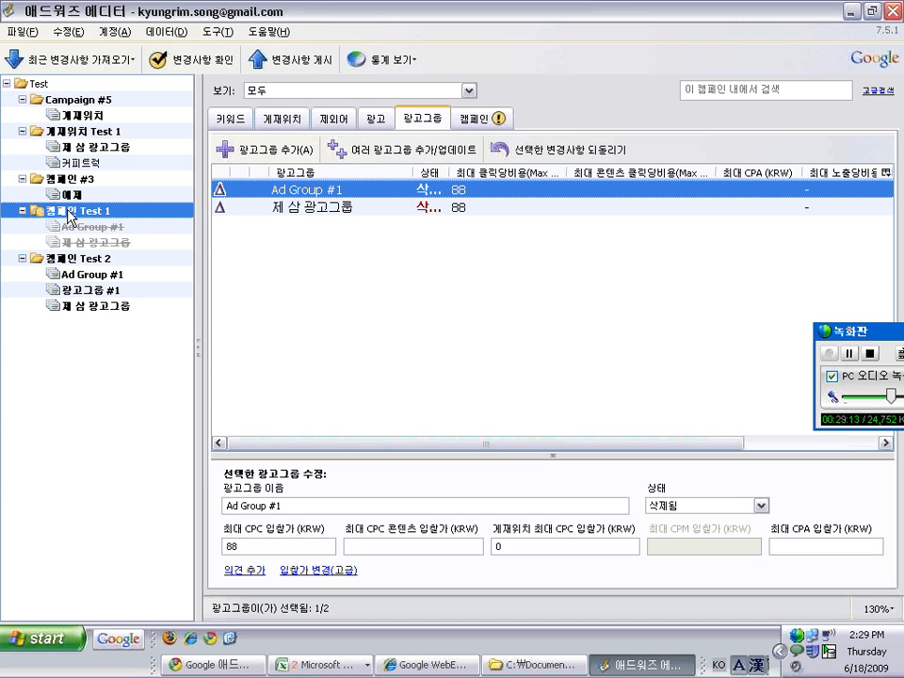
{"action": "left_click", "coordinate": [81, 258]}
{"action": "left_click", "coordinate": [299, 187]}
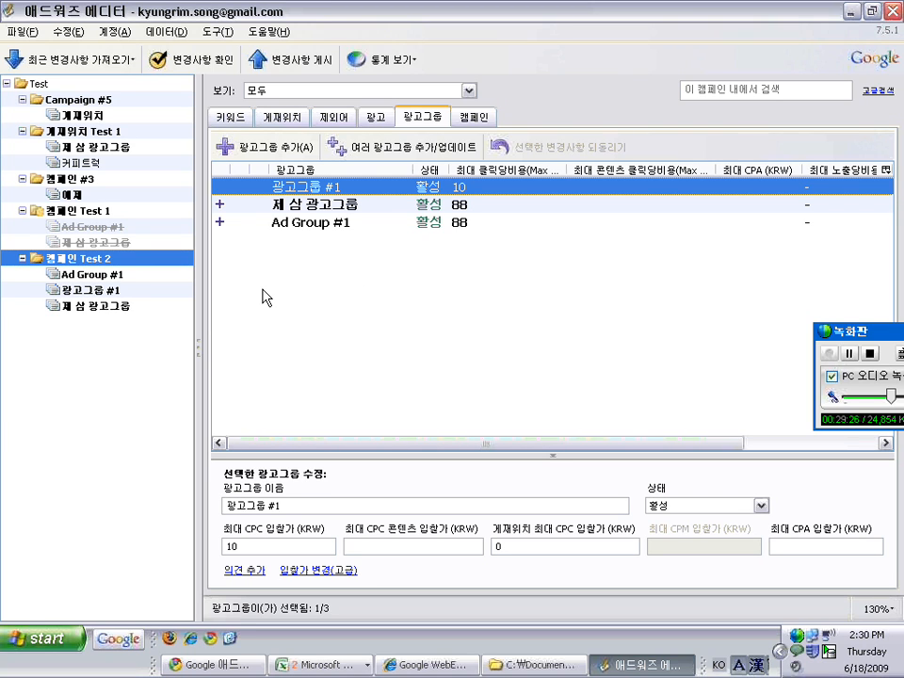
Revert the deletion of 제 삼 광고그룹 in 캠페인 Test 1 with 수정 > 되돌리기
{"action": "left_click", "coordinate": [98, 241]}
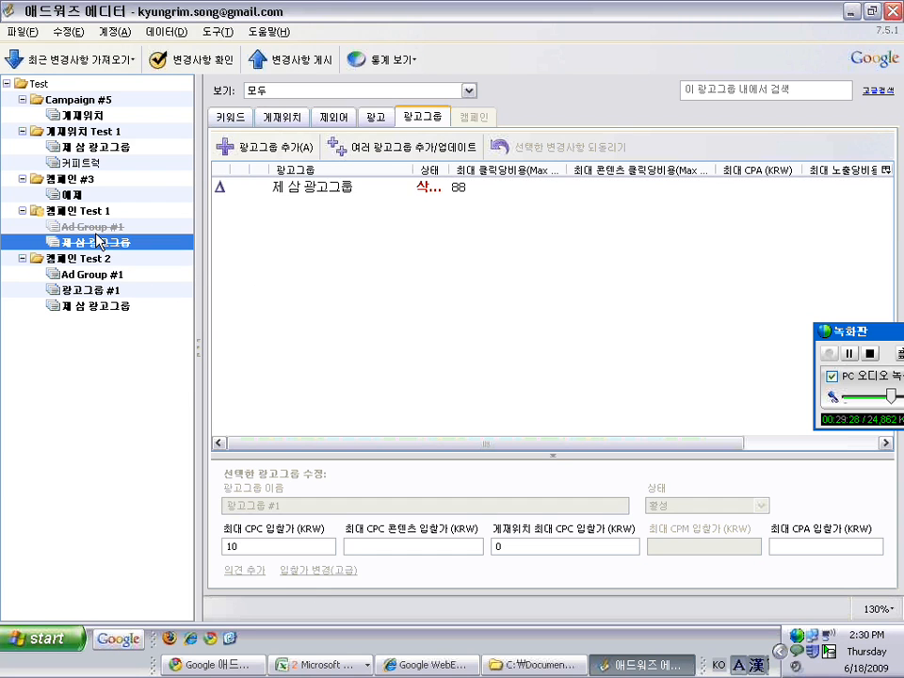
{"action": "left_click", "coordinate": [74, 33]}
{"action": "left_click", "coordinate": [81, 49]}
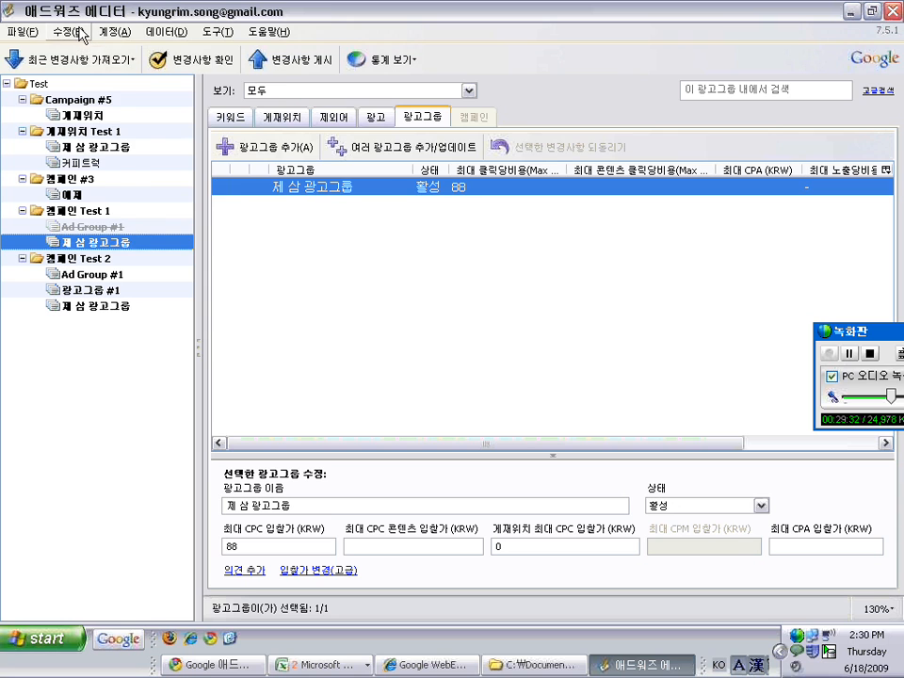
{"action": "left_click", "coordinate": [73, 33]}
{"action": "left_click", "coordinate": [340, 276]}
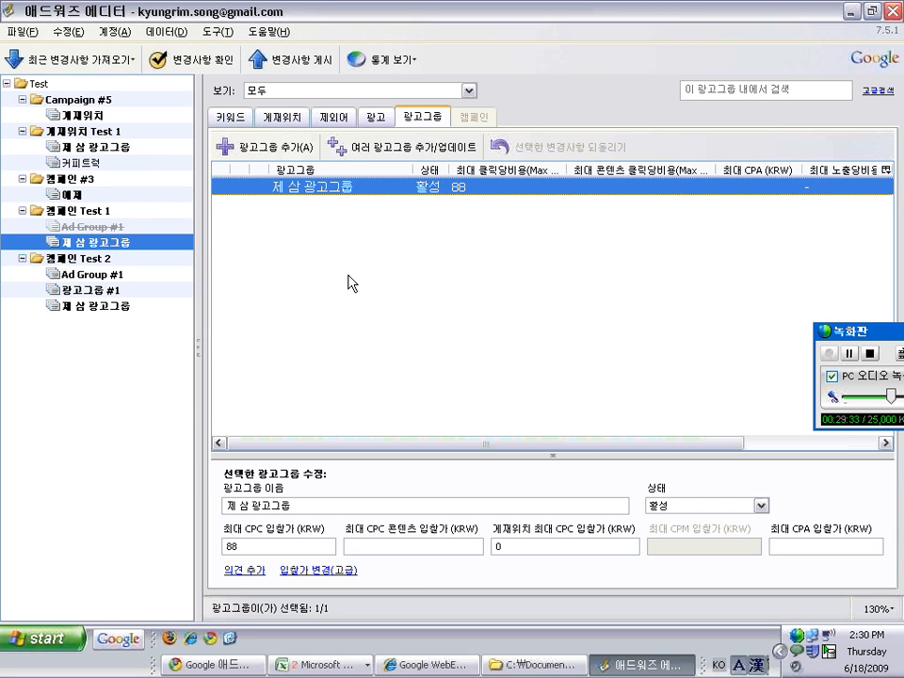
{"action": "left_click", "coordinate": [79, 229]}
{"action": "left_click", "coordinate": [90, 242]}
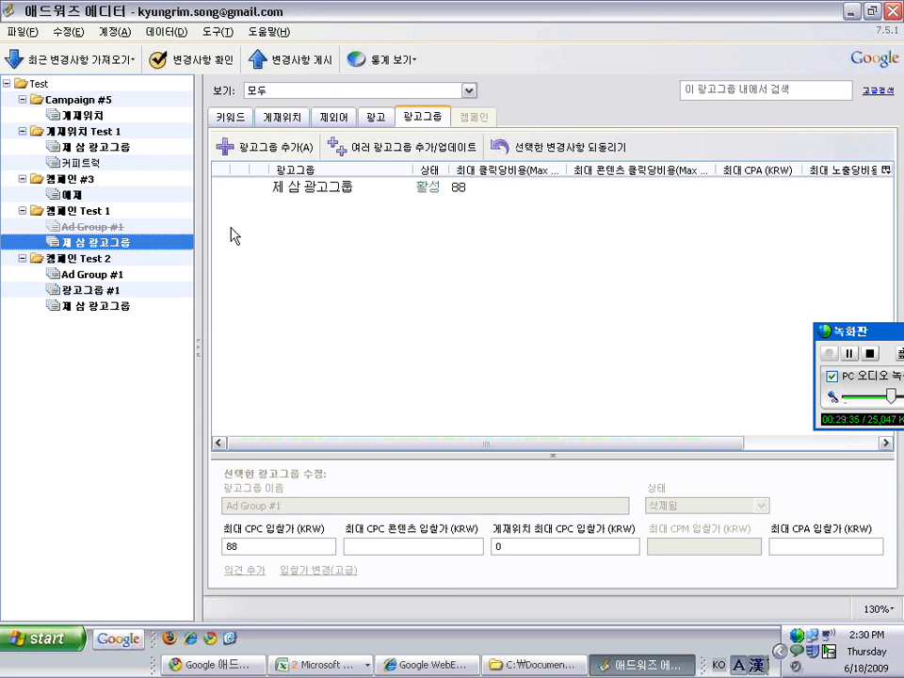
{"action": "left_click", "coordinate": [77, 31]}
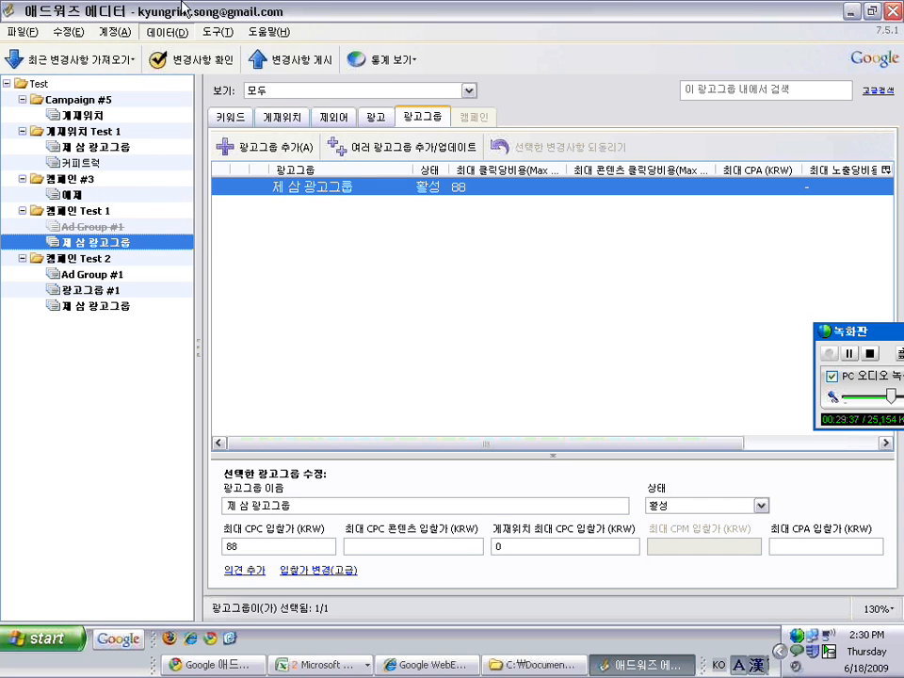
{"action": "left_click", "coordinate": [323, 334]}
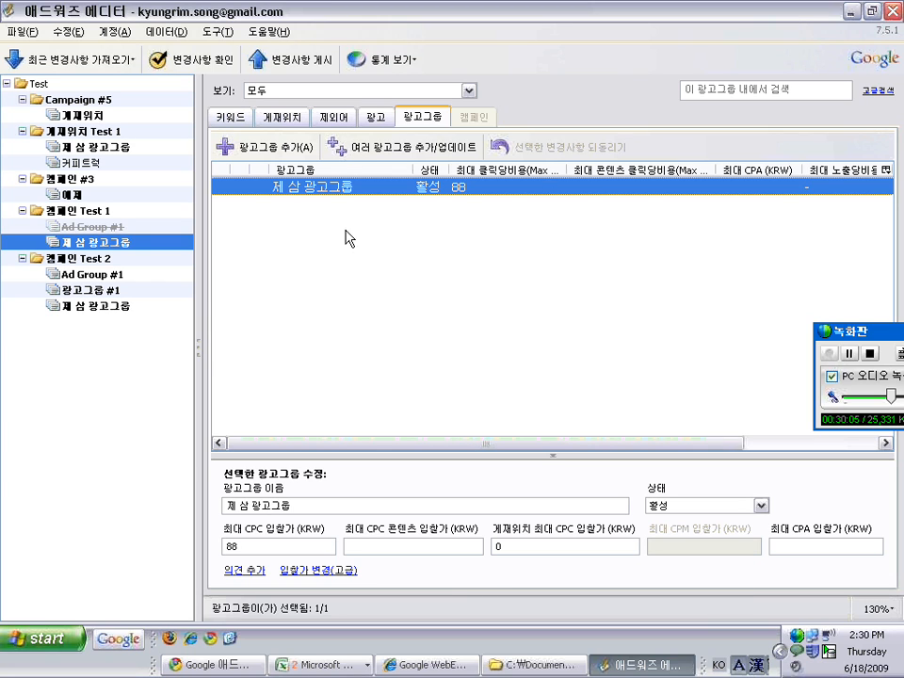
Select the root Test account, list all 11 text ads, and open an ad's editing panel
{"action": "left_click", "coordinate": [39, 83]}
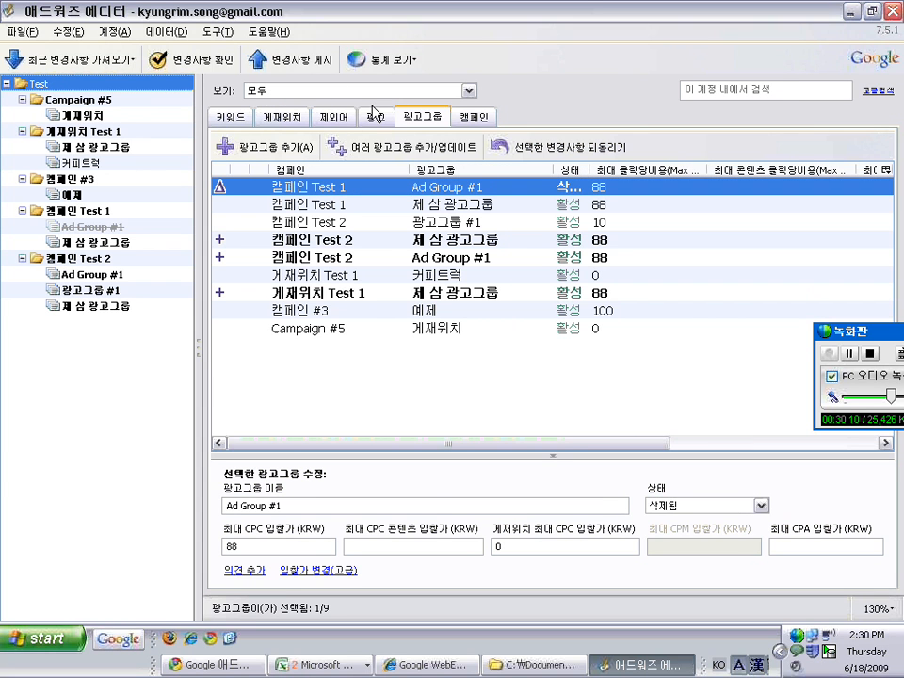
{"action": "left_click_drag", "start_coordinate": [536, 441], "coordinate": [566, 442]}
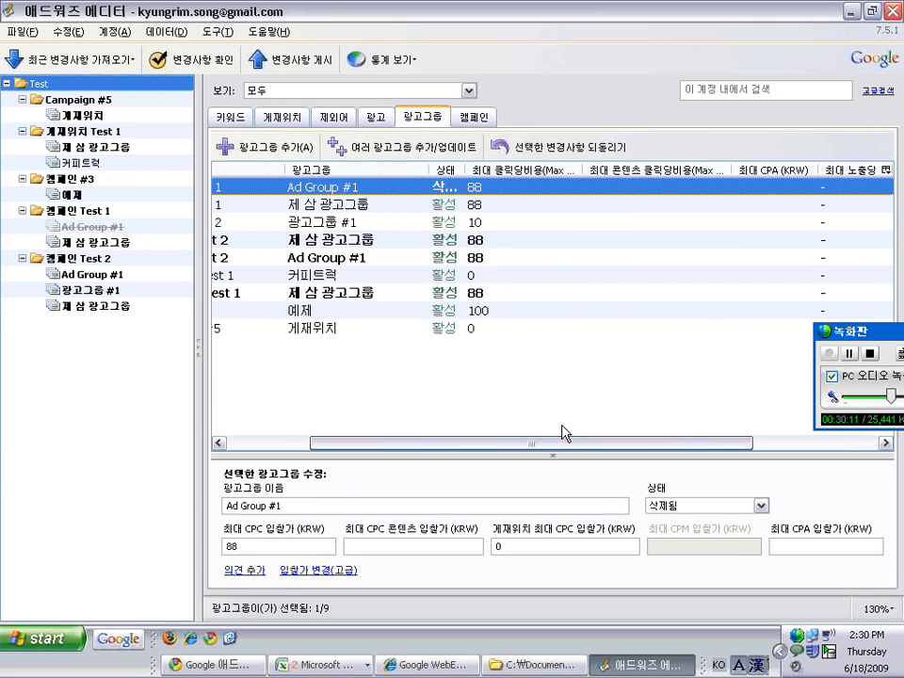
{"action": "left_click", "coordinate": [378, 121]}
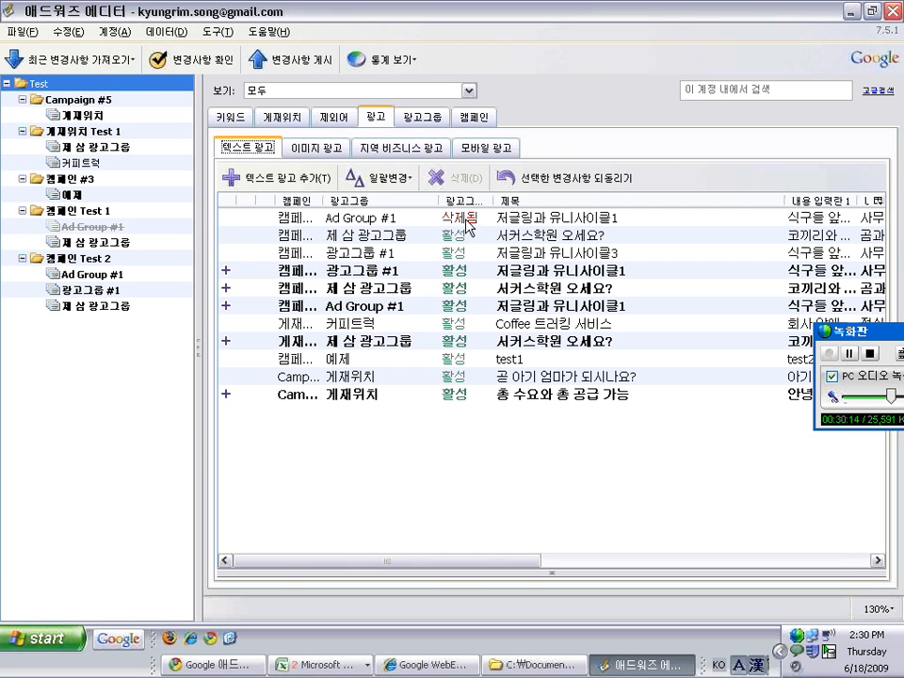
{"action": "left_click", "coordinate": [545, 574]}
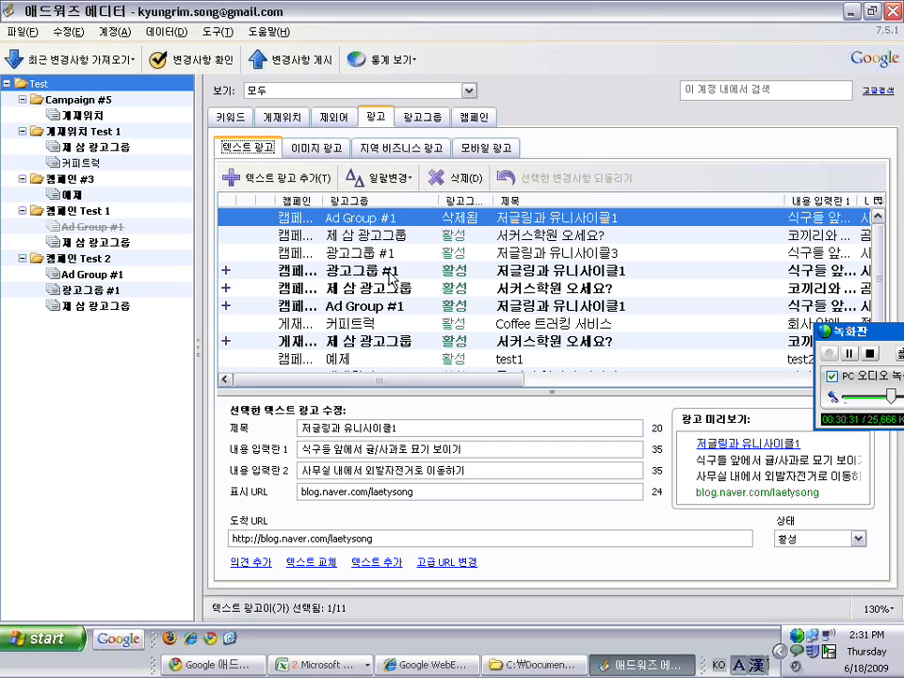
Select all 11 text ads and bring up the text replacement tool
{"action": "right_click", "coordinate": [382, 221]}
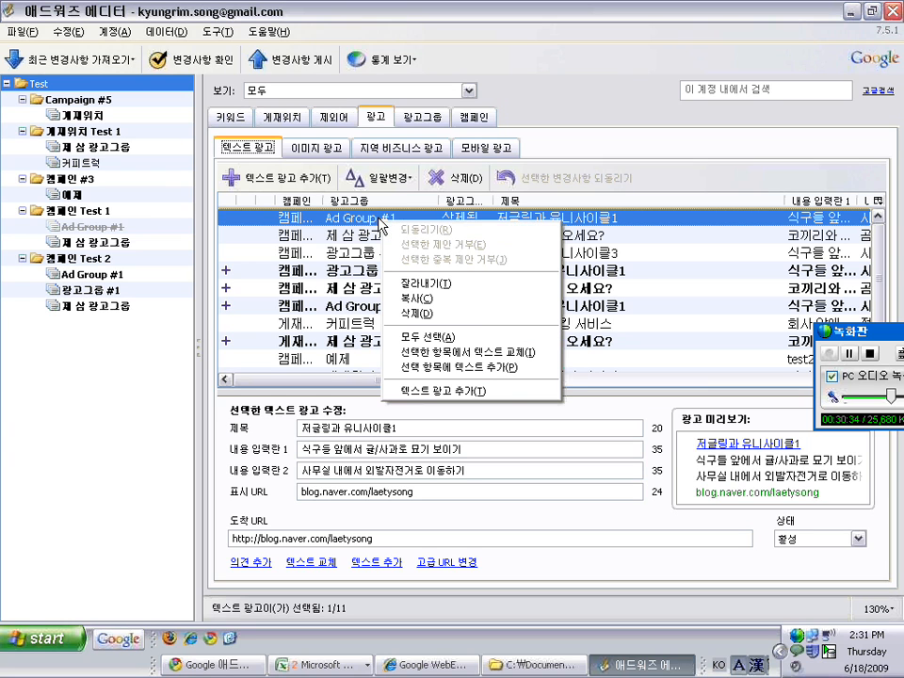
{"action": "left_click", "coordinate": [437, 337]}
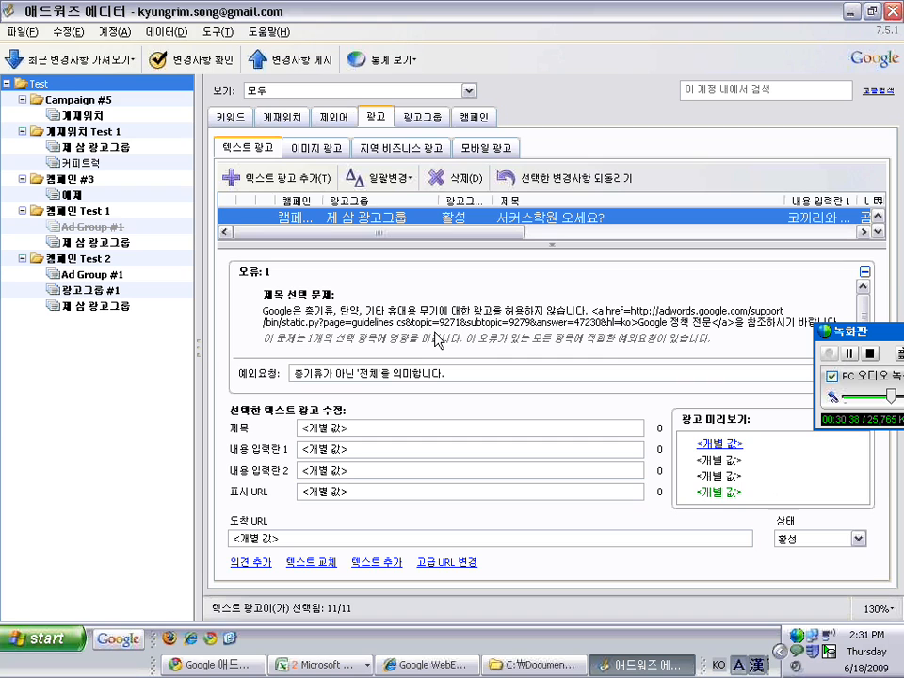
{"action": "left_click", "coordinate": [319, 564]}
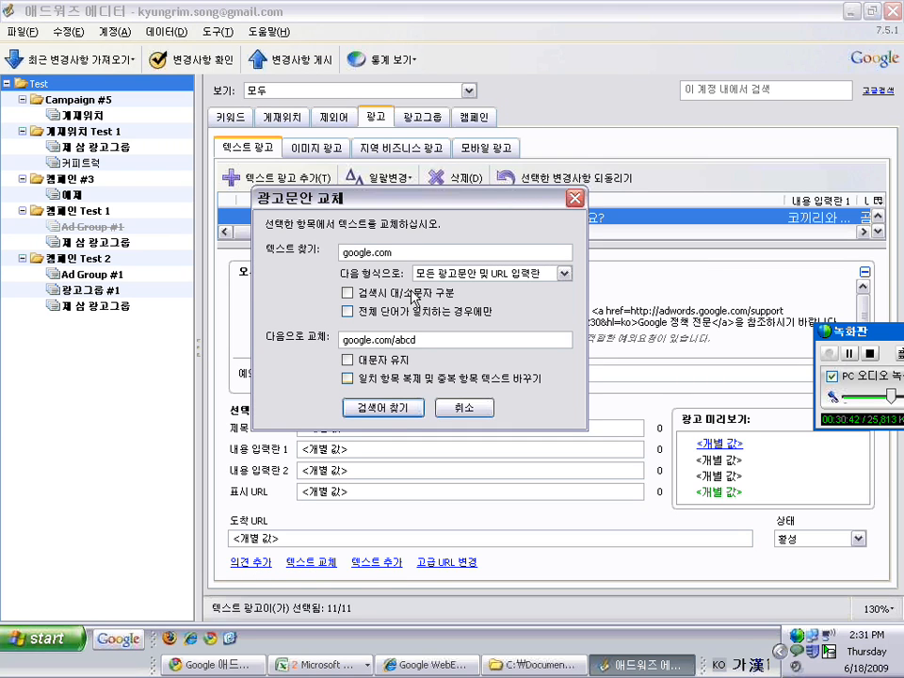
Set the find text to blog.naver.com and the replacement text to textcube.com
{"action": "left_click_drag", "start_coordinate": [391, 193], "coordinate": [376, 184]}
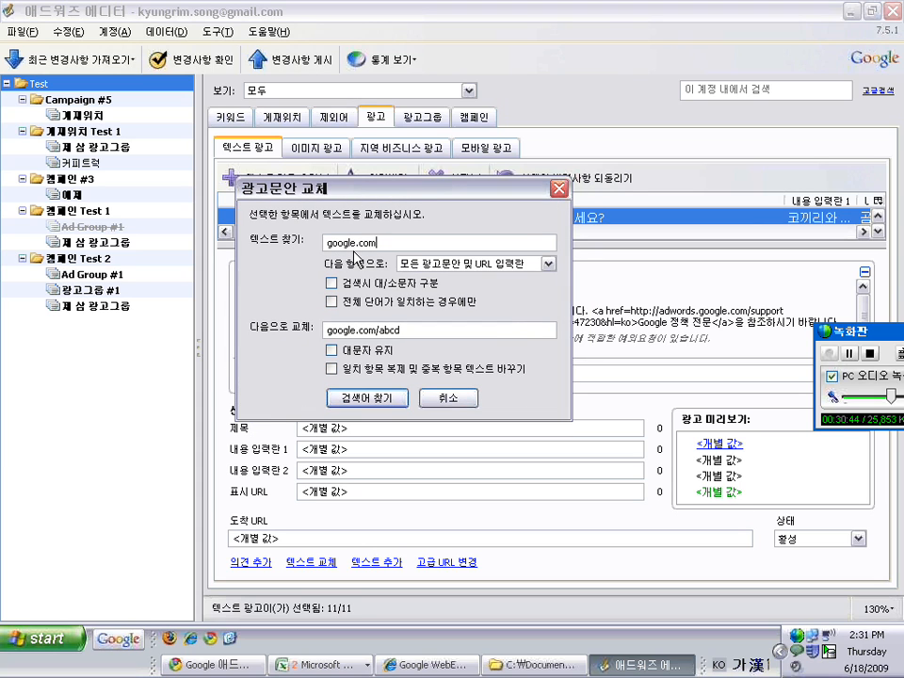
{"action": "double_click", "coordinate": [442, 242]}
{"action": "type", "text": "ㅌ"}
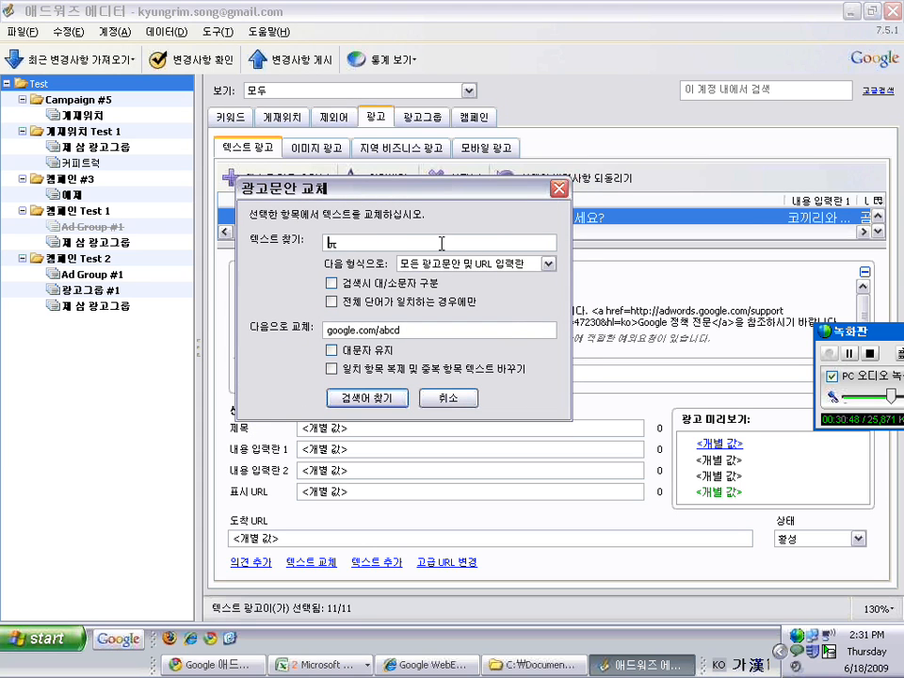
{"action": "type", "text": "lon"}
{"action": "triple_click", "coordinate": [398, 326]}
{"action": "type", "text": "text"}
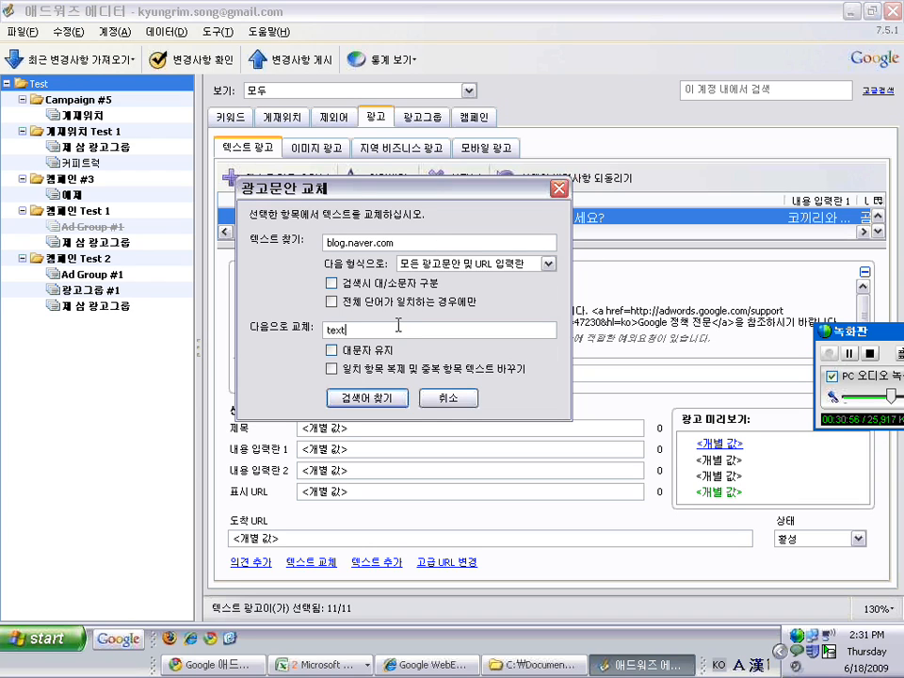
{"action": "type", "text": "cube.com"}
{"action": "left_click_drag", "start_coordinate": [426, 191], "coordinate": [454, 130]}
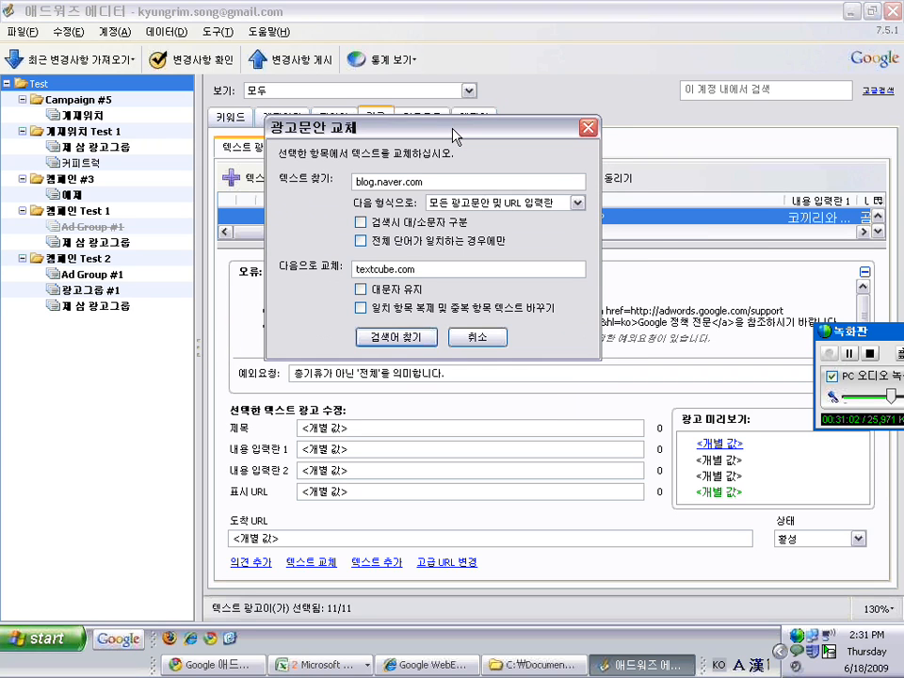
{"action": "left_click_drag", "start_coordinate": [383, 127], "coordinate": [396, 212]}
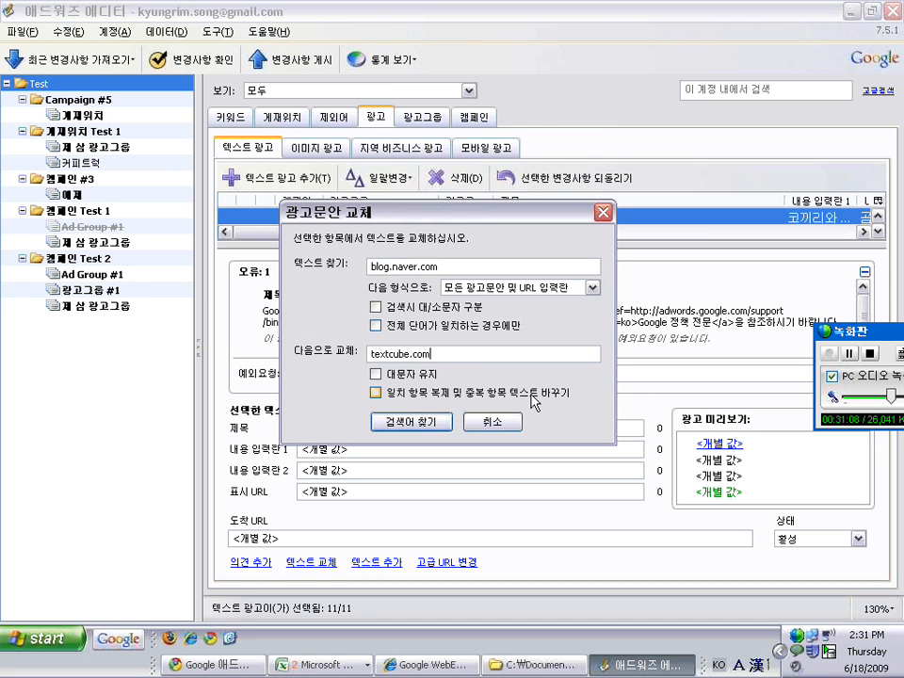
Try the matching options, leaving keep-capitalisation, case-sensitive and whole-word matching all off
{"action": "left_click", "coordinate": [378, 375]}
{"action": "left_click", "coordinate": [378, 376]}
{"action": "left_click", "coordinate": [377, 309]}
{"action": "left_click", "coordinate": [376, 311]}
{"action": "left_click", "coordinate": [377, 311]}
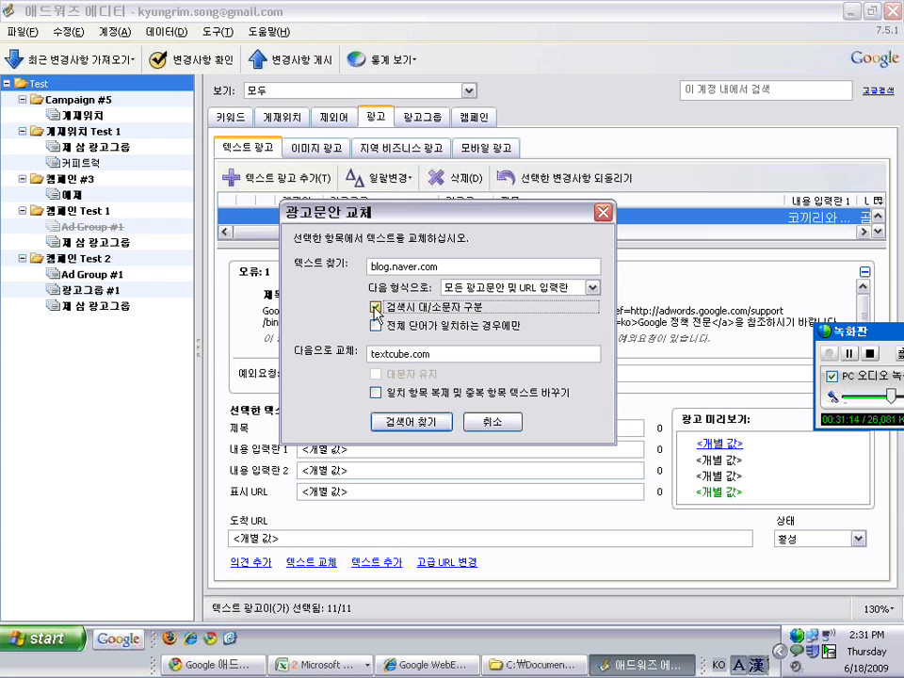
{"action": "left_click", "coordinate": [377, 310]}
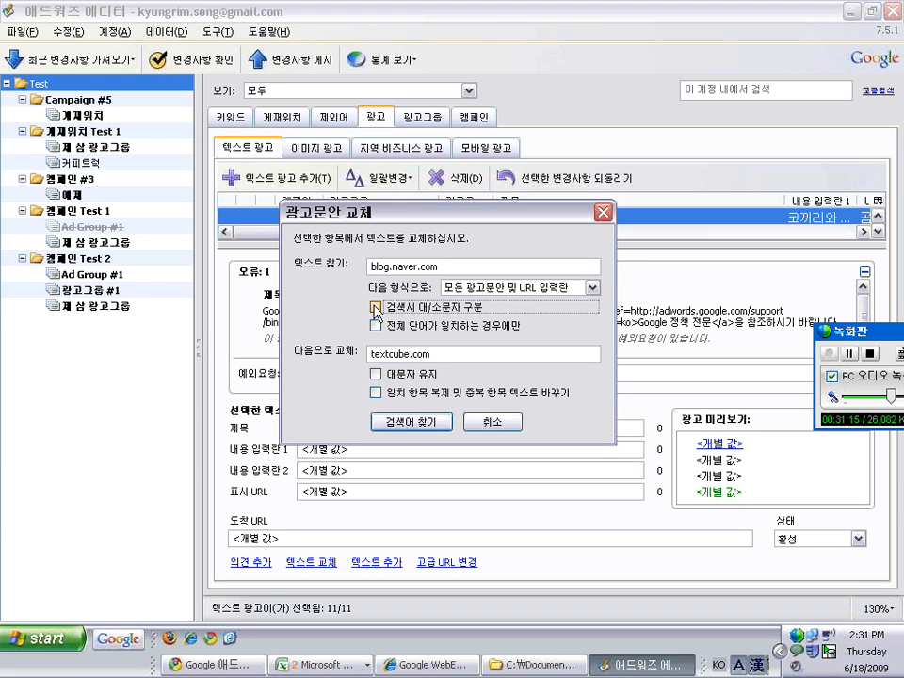
{"action": "left_click", "coordinate": [377, 327]}
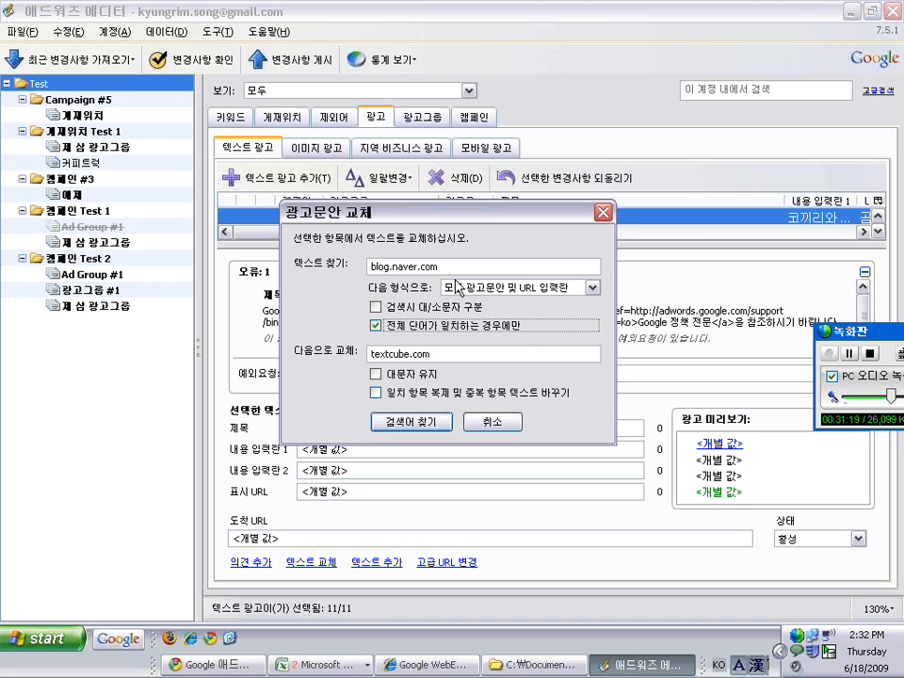
{"action": "left_click", "coordinate": [378, 329]}
Search all ad text and URL fields for blog.naver.com, finding 8 matches
{"action": "left_click", "coordinate": [498, 288]}
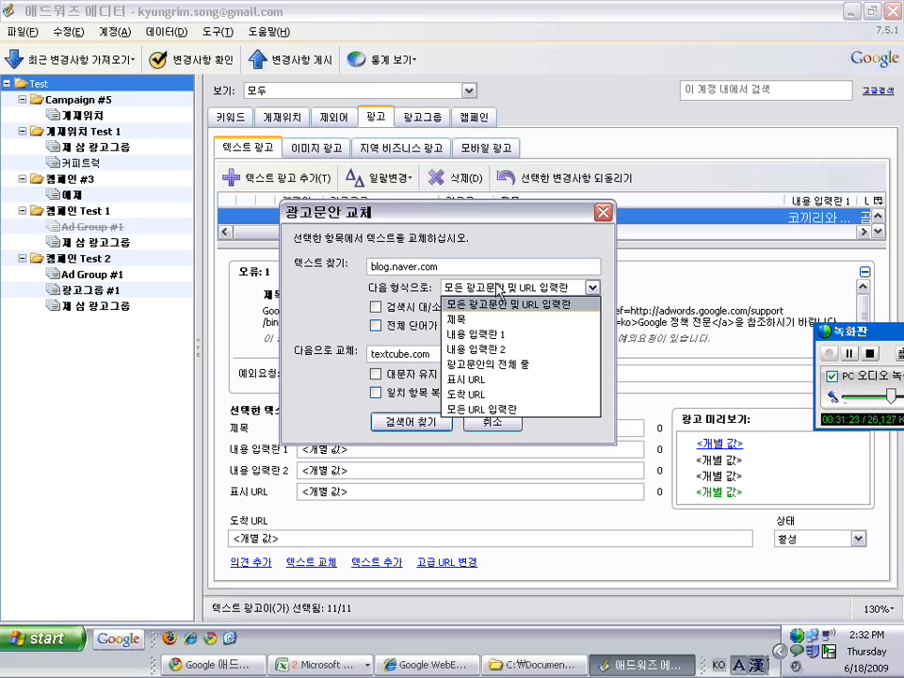
{"action": "left_click", "coordinate": [535, 324]}
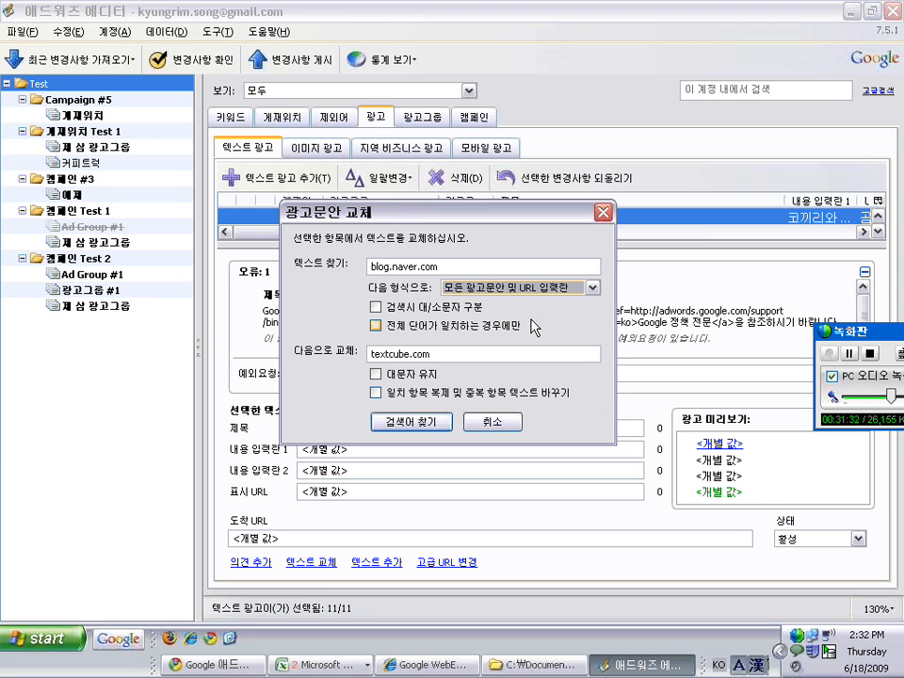
{"action": "left_click", "coordinate": [510, 291]}
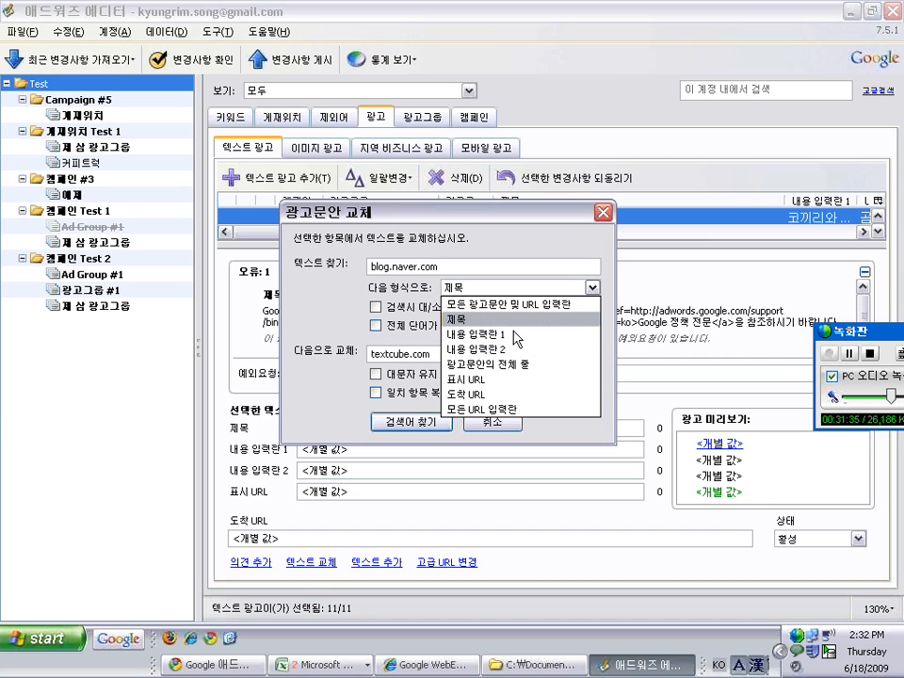
{"action": "left_click", "coordinate": [482, 289]}
{"action": "left_click", "coordinate": [482, 288]}
{"action": "left_click", "coordinate": [491, 305]}
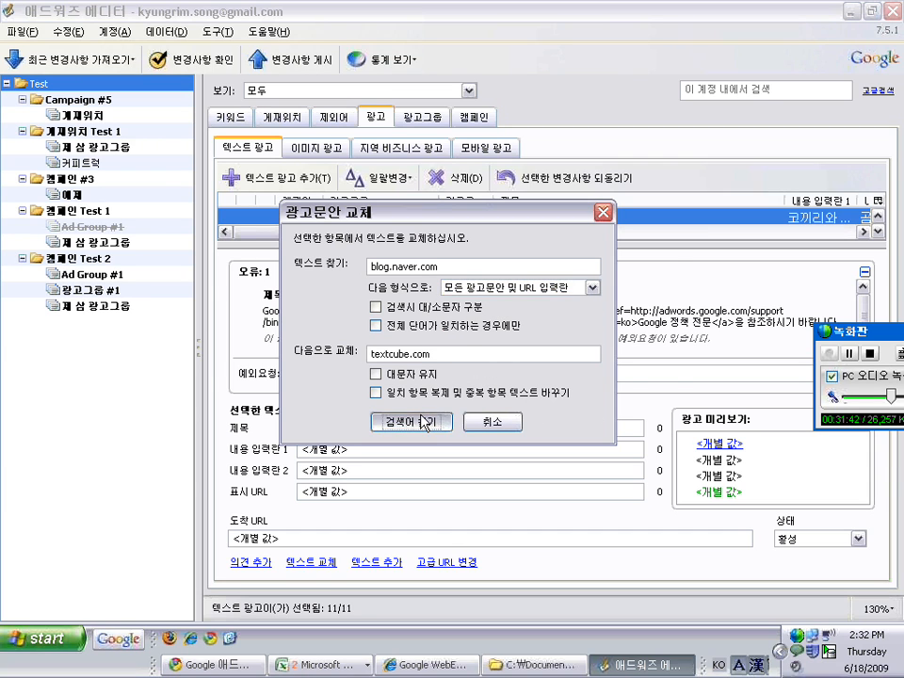
{"action": "left_click", "coordinate": [419, 422]}
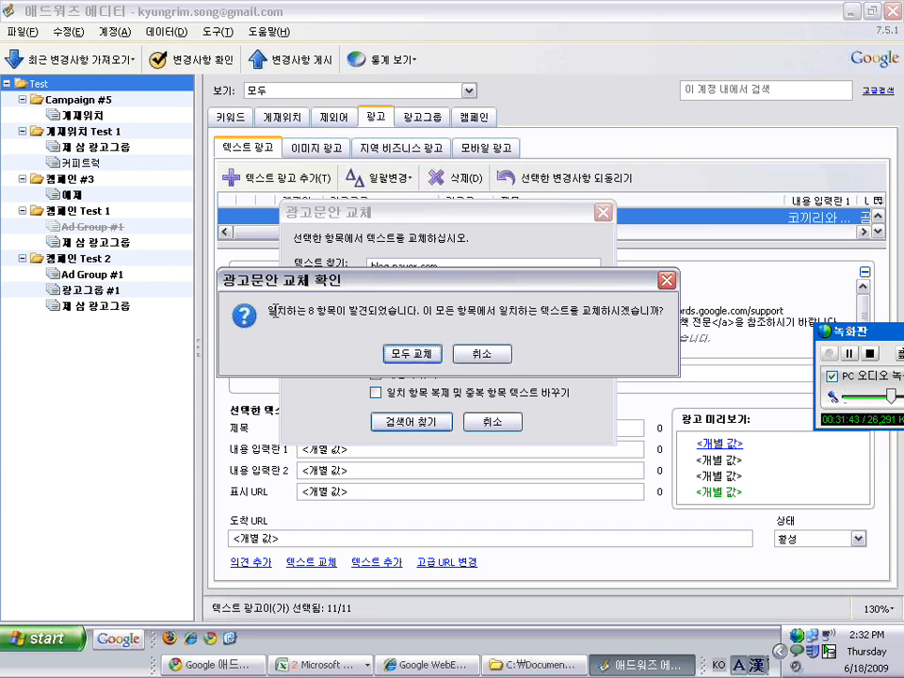
{"action": "left_click_drag", "start_coordinate": [308, 310], "coordinate": [629, 308]}
{"action": "left_click", "coordinate": [441, 308]}
Confirm the title replacement, collapse the error panel, and select the first ad
{"action": "left_click", "coordinate": [410, 353]}
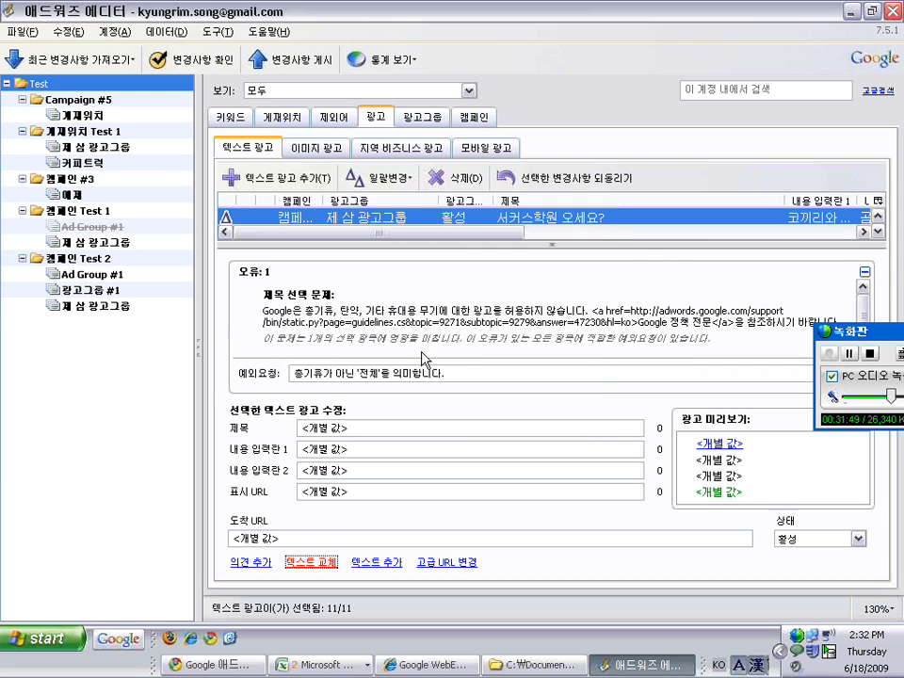
{"action": "left_click", "coordinate": [553, 244]}
{"action": "left_click", "coordinate": [276, 236]}
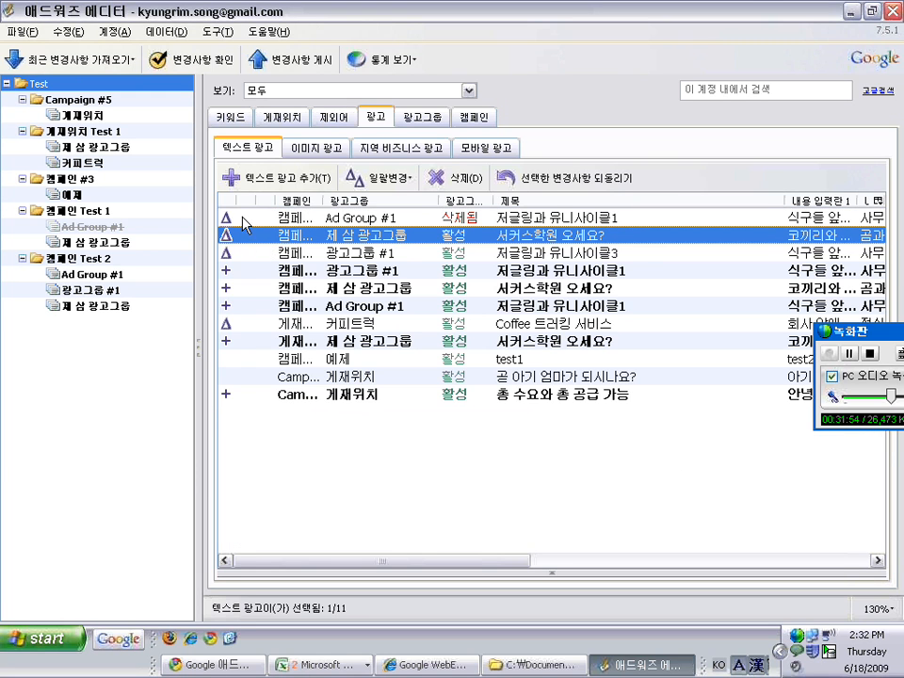
{"action": "left_click", "coordinate": [241, 218]}
{"action": "left_click_drag", "start_coordinate": [485, 562], "coordinate": [696, 562]}
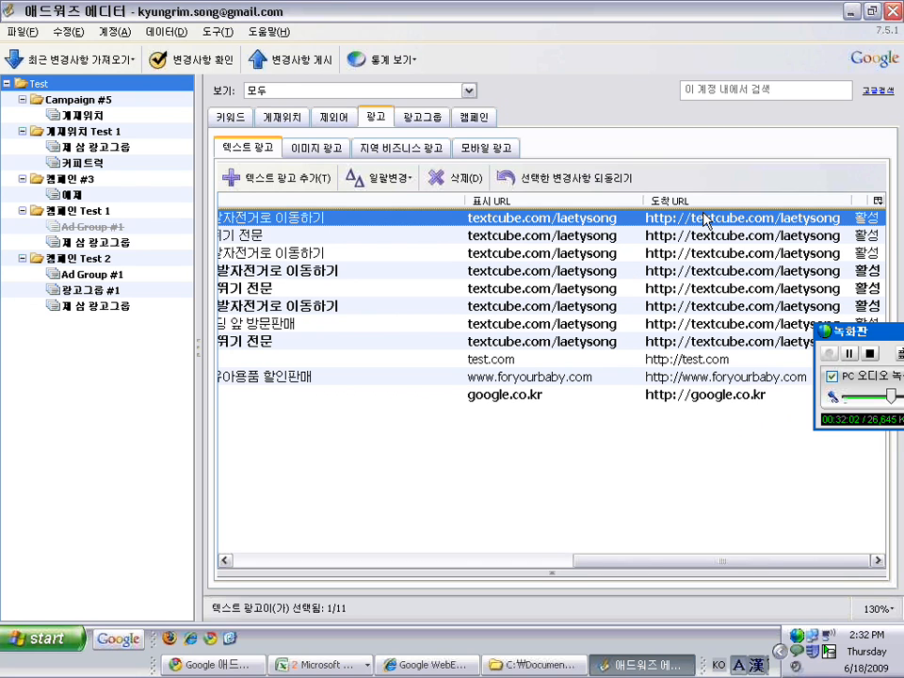
Undo the ad URL change, then select all ads and undo the text replacement
{"action": "left_click", "coordinate": [62, 32]}
{"action": "left_click", "coordinate": [66, 50]}
{"action": "right_click", "coordinate": [429, 228]}
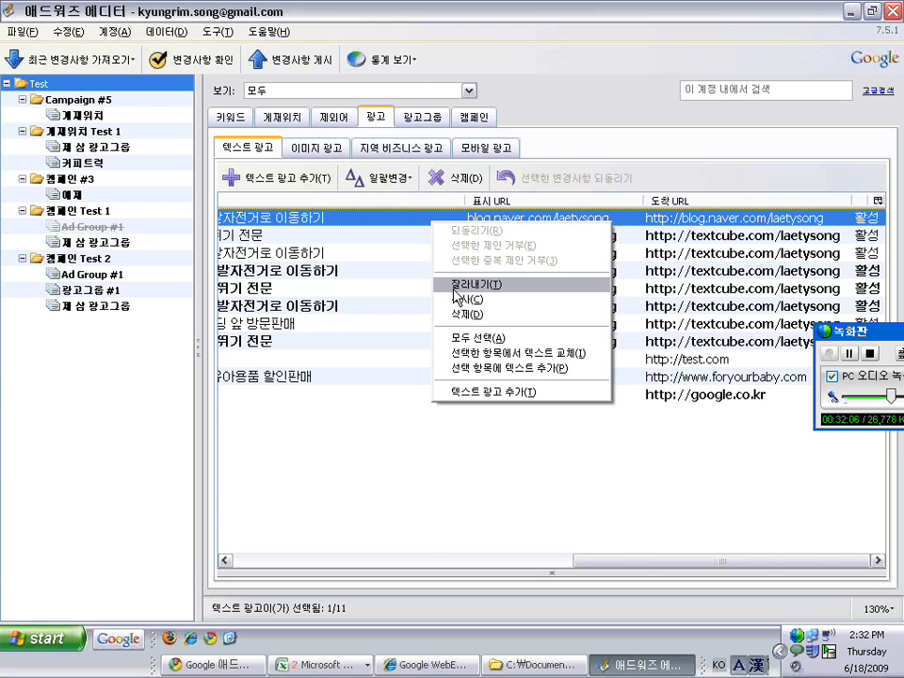
{"action": "left_click", "coordinate": [460, 339]}
{"action": "left_click", "coordinate": [63, 32]}
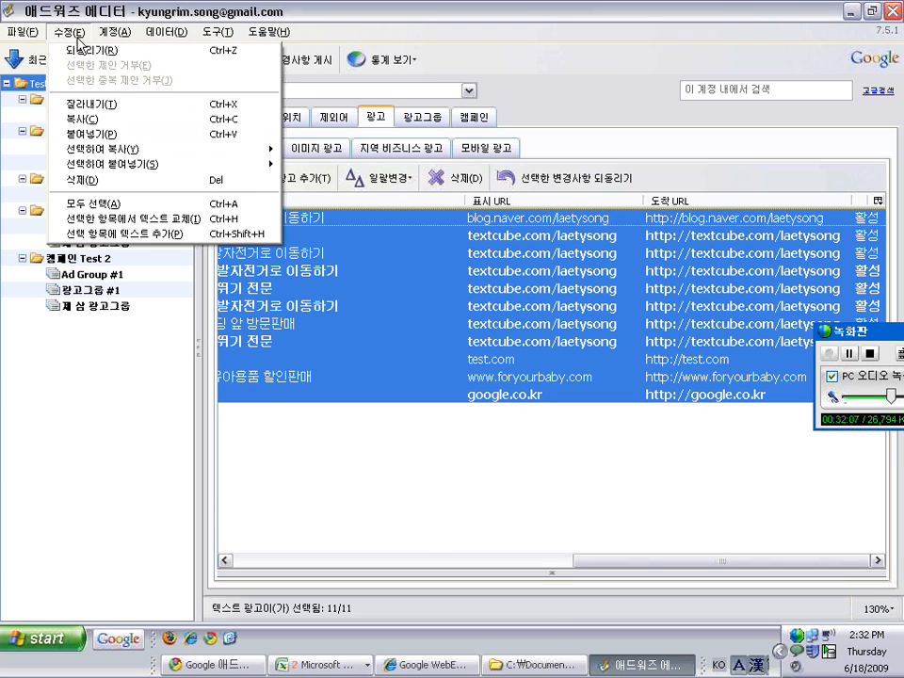
{"action": "left_click", "coordinate": [62, 49]}
Select the test.com ad and expand the ad editing panel below the list
{"action": "left_click", "coordinate": [531, 285]}
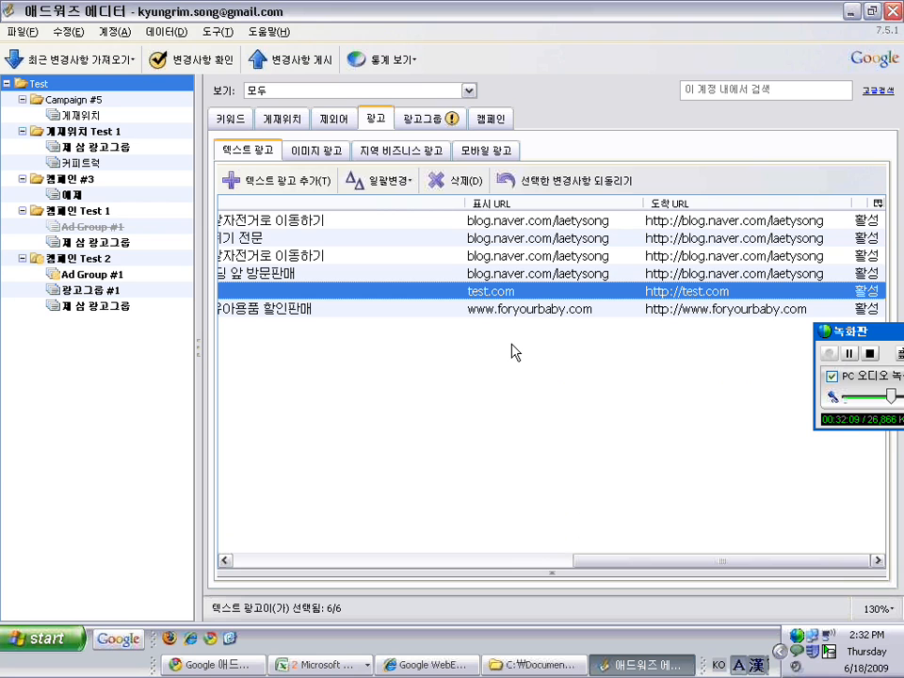
{"action": "left_click", "coordinate": [493, 558]}
{"action": "left_click_drag", "start_coordinate": [492, 559], "coordinate": [435, 556]}
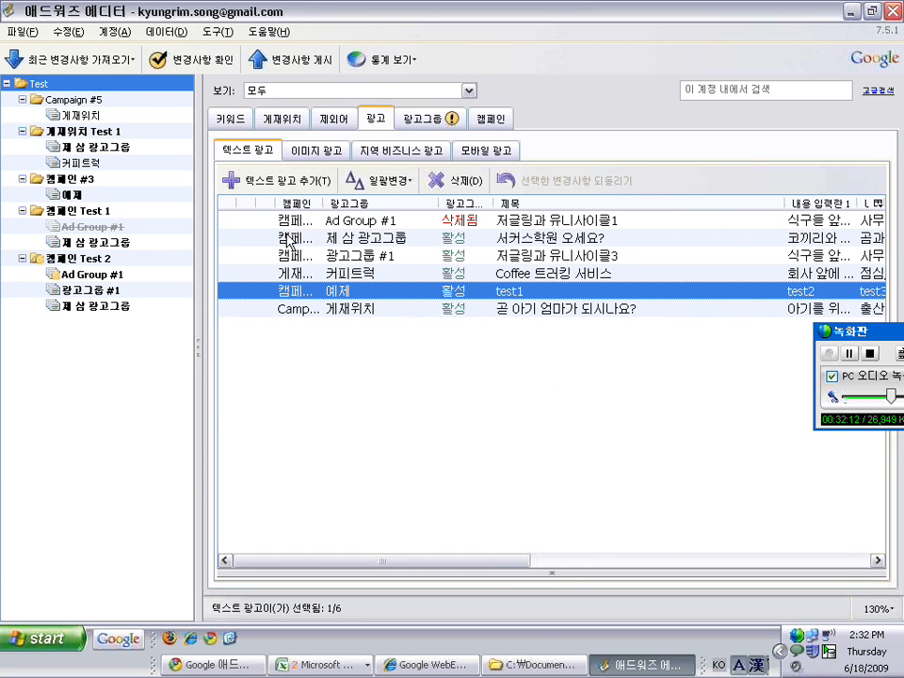
{"action": "left_click", "coordinate": [552, 574]}
Close the add-text window unchanged and select all six text ads
{"action": "left_click", "coordinate": [377, 562]}
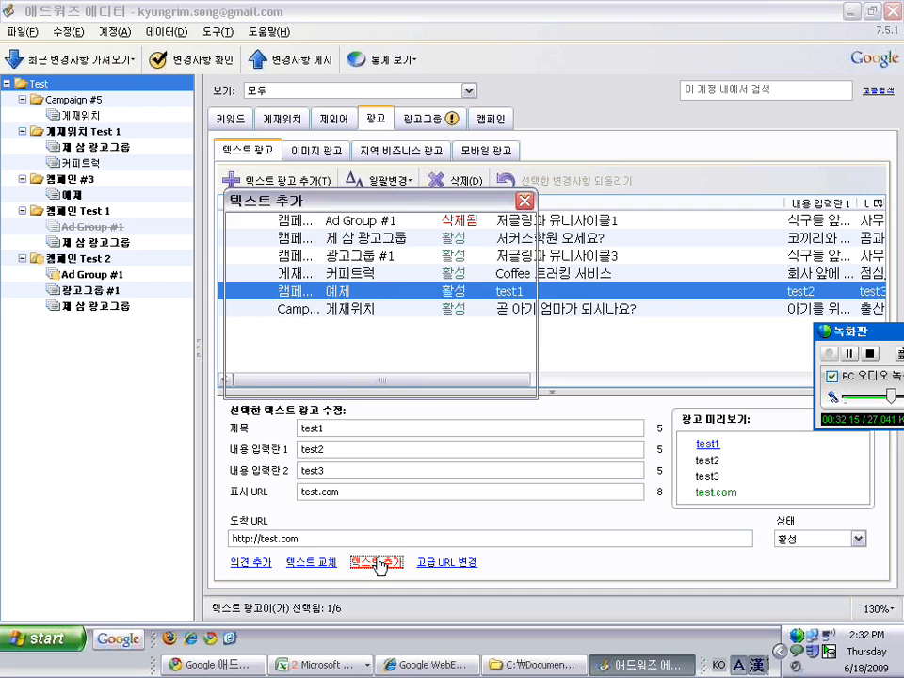
{"action": "left_click", "coordinate": [426, 377]}
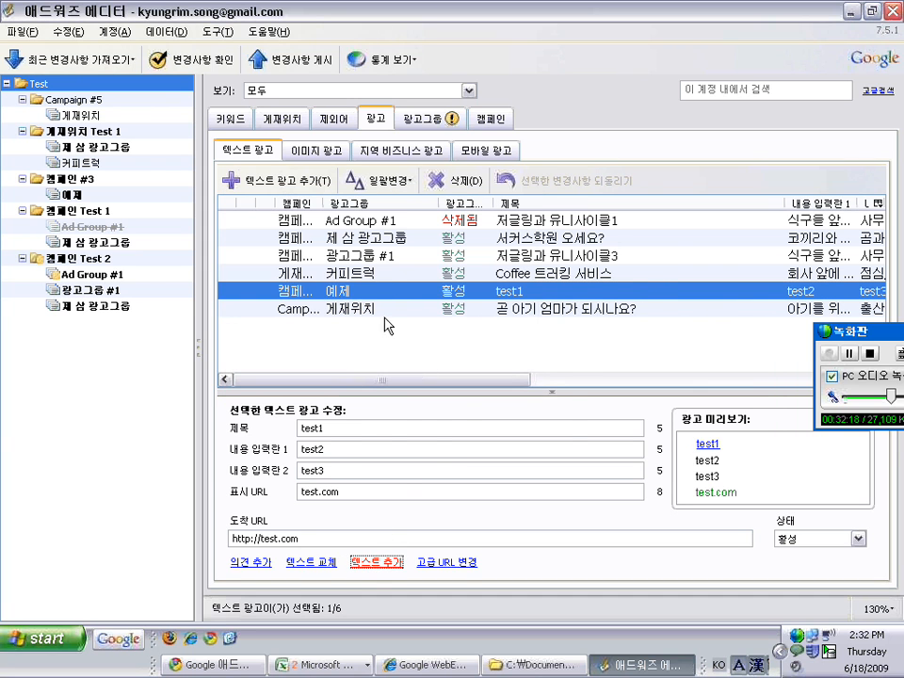
{"action": "right_click", "coordinate": [387, 273]}
{"action": "left_click", "coordinate": [427, 390]}
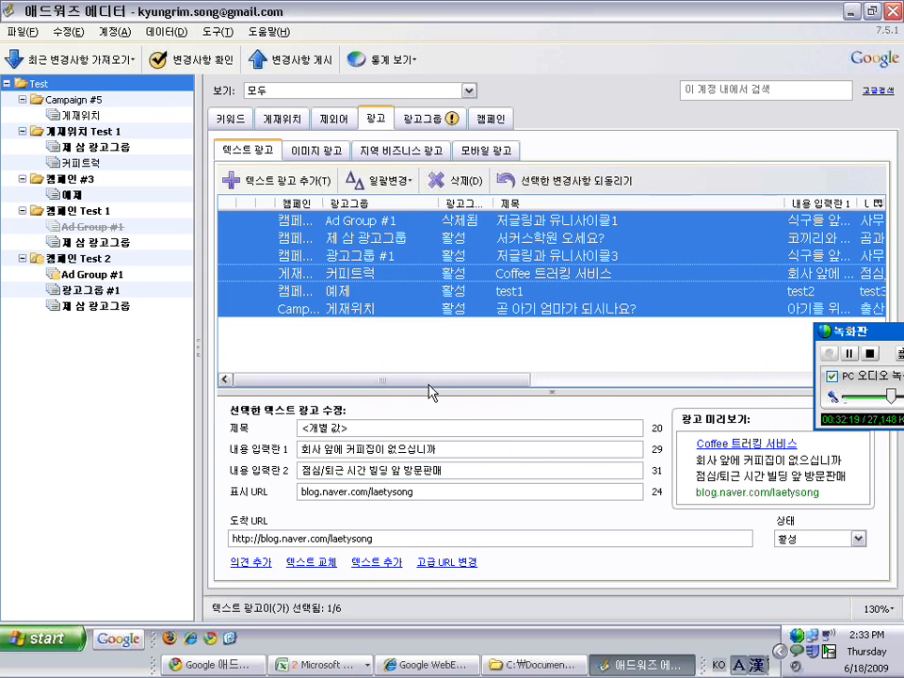
Add 정말 before the existing titles of the six selected ads
{"action": "left_click", "coordinate": [380, 564]}
{"action": "type", "text": "투"}
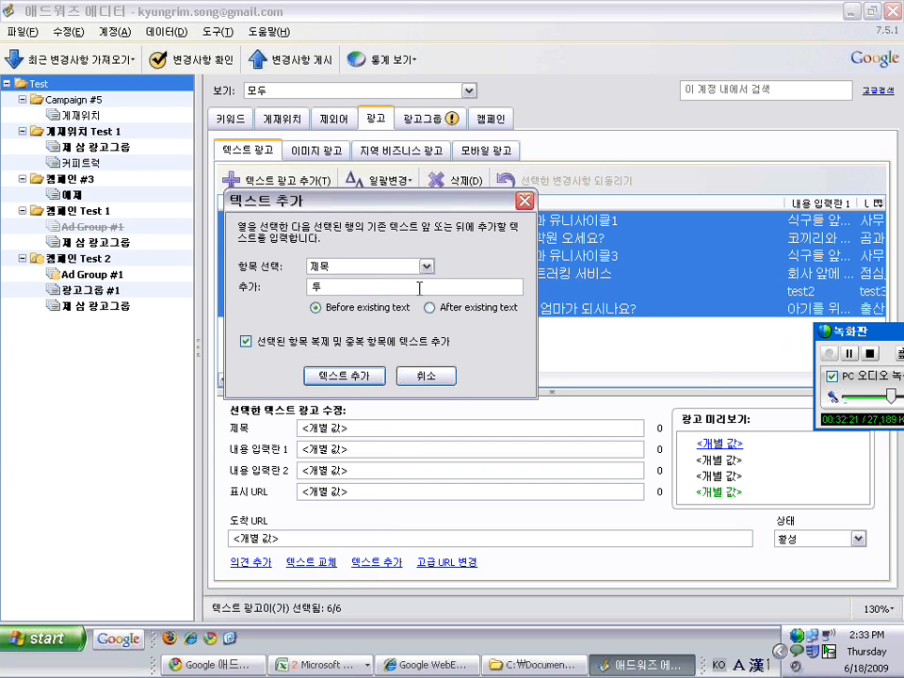
{"action": "key", "text": "BackSpace"}
{"action": "key", "text": "BackSpace"}
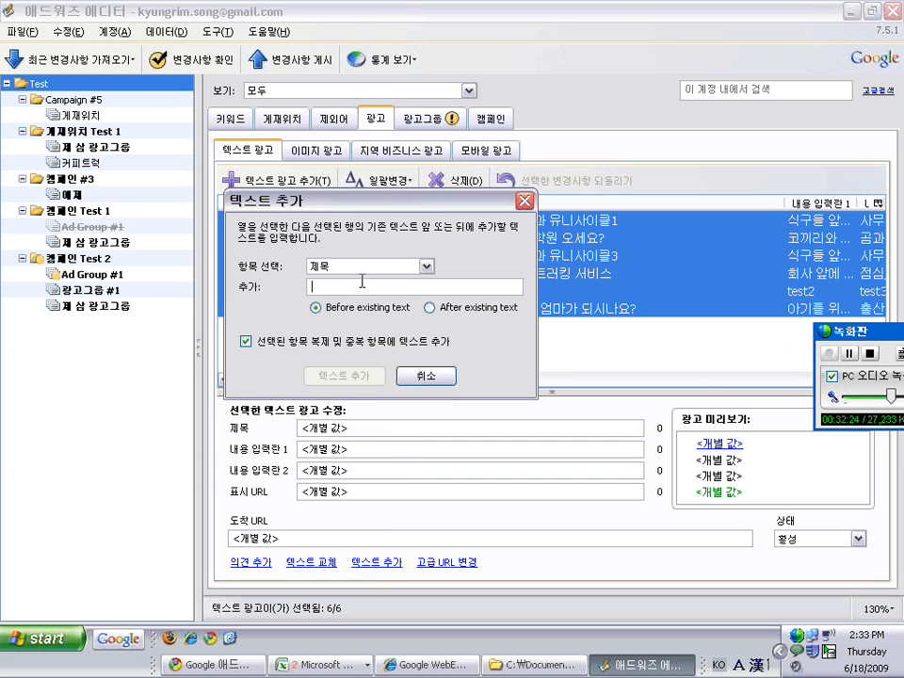
{"action": "left_click_drag", "start_coordinate": [365, 200], "coordinate": [456, 203]}
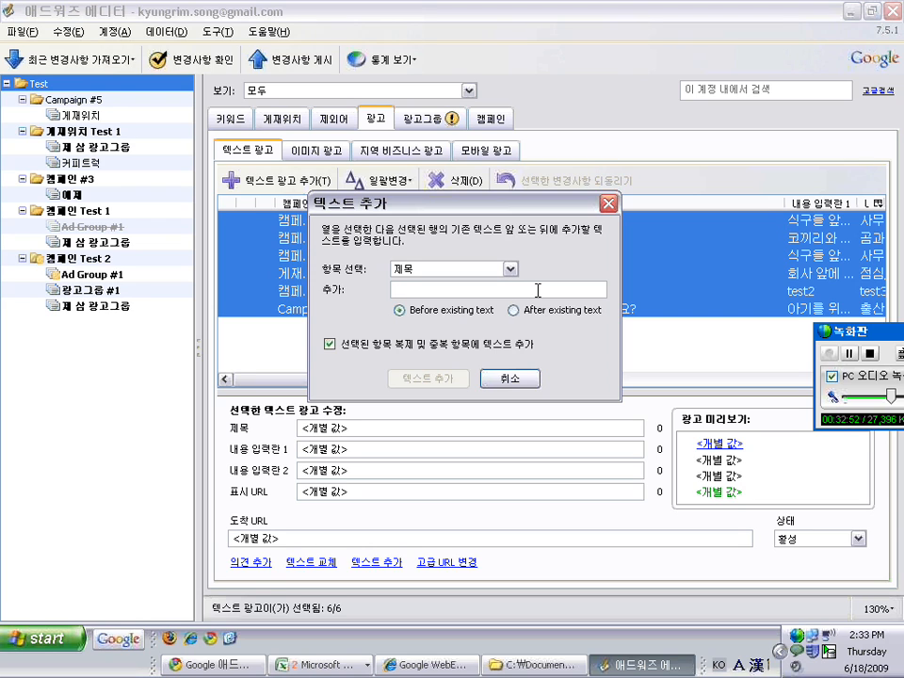
{"action": "key", "text": "BackSpace"}
{"action": "key", "text": "Hangul"}
{"action": "type", "text": "정밝"}
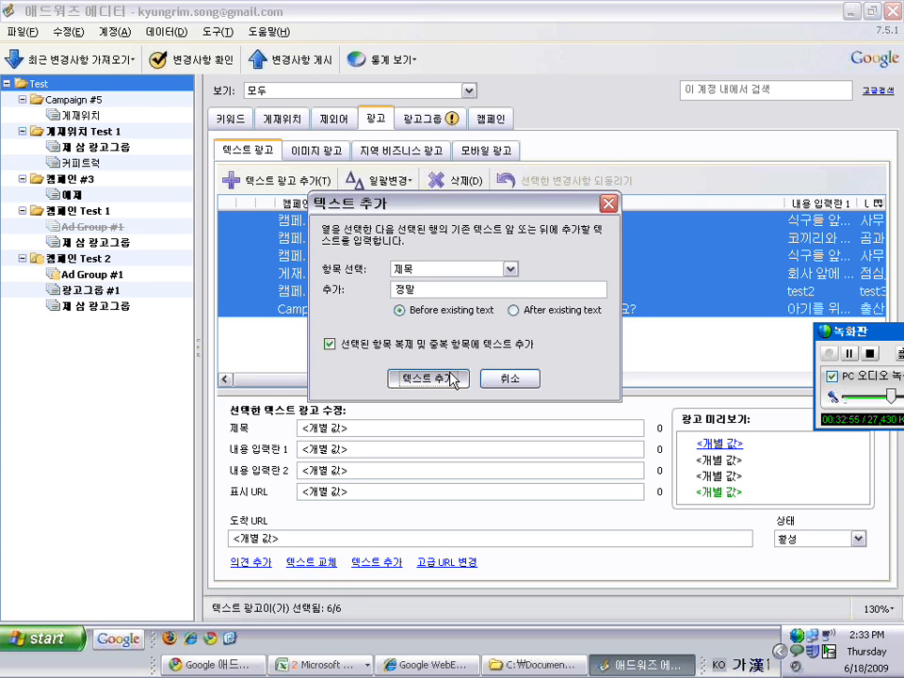
{"action": "left_click", "coordinate": [426, 379]}
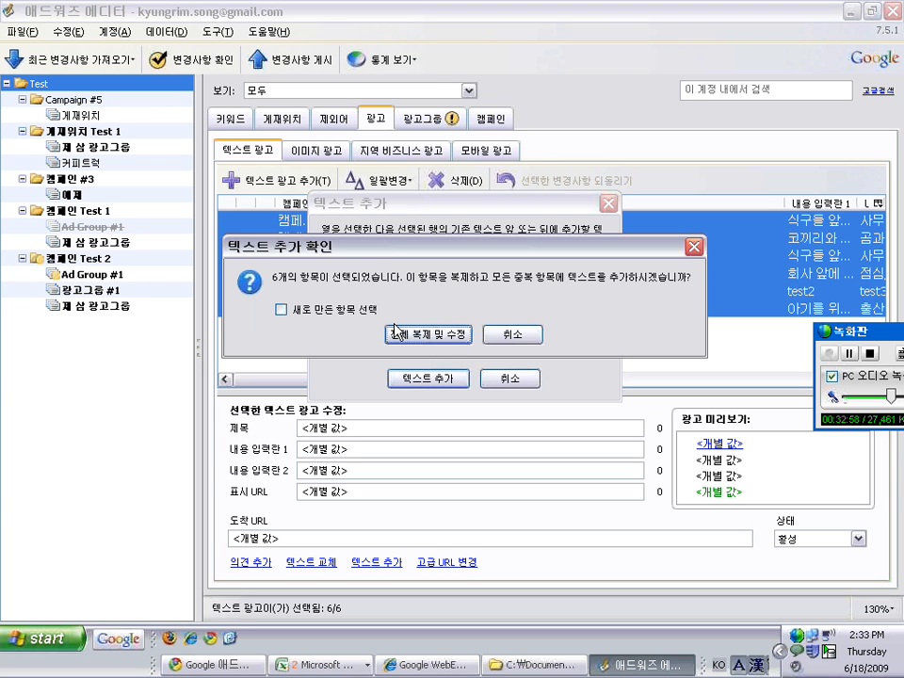
Confirm duplicate-and-edit and review the new 정말 ads, including one with an overlong title
{"action": "left_click", "coordinate": [426, 335]}
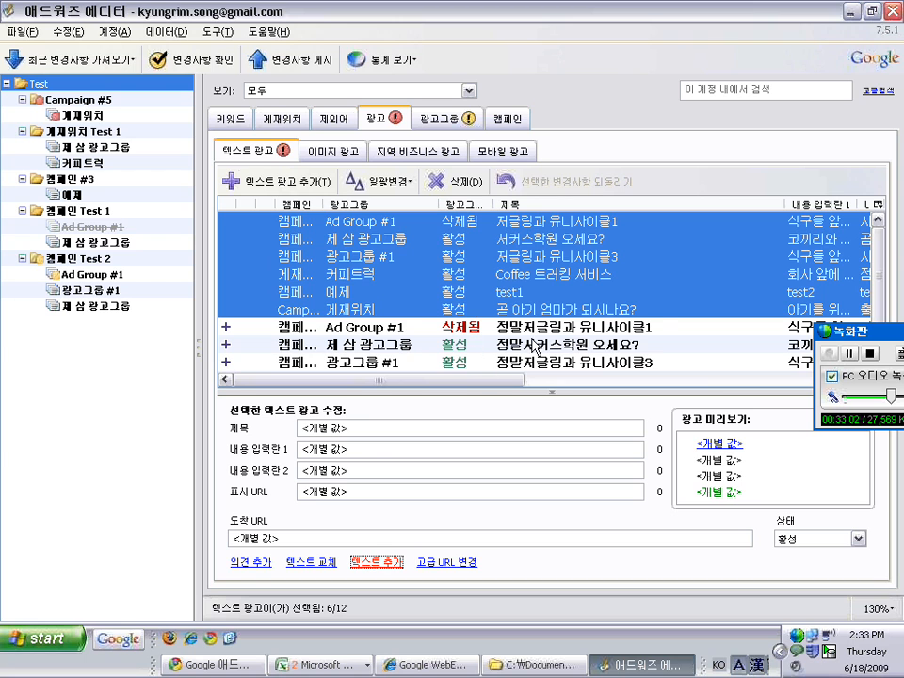
{"action": "left_click", "coordinate": [509, 345]}
{"action": "left_click", "coordinate": [521, 362]}
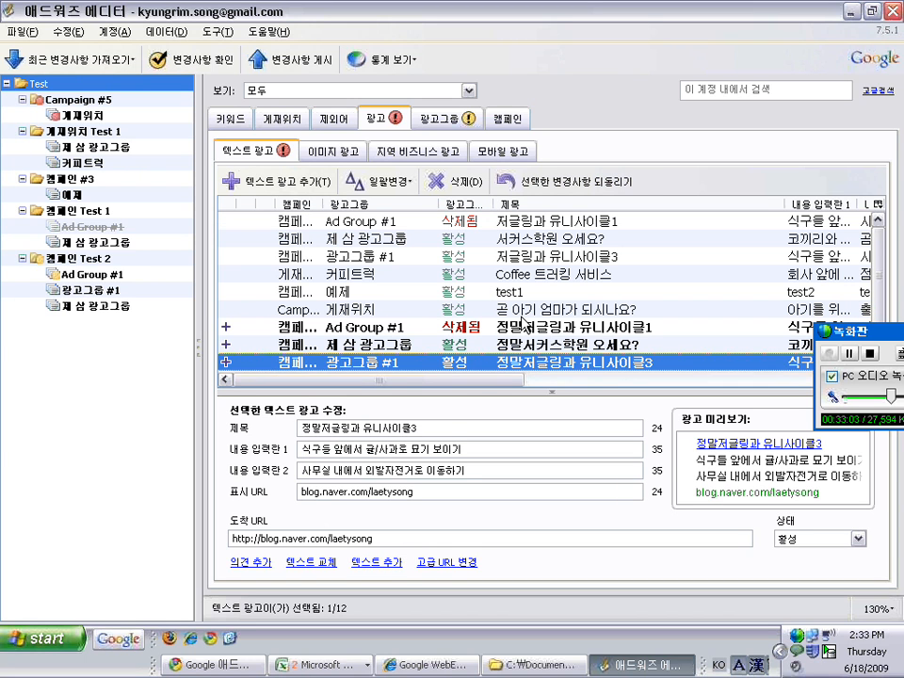
{"action": "left_click", "coordinate": [521, 257]}
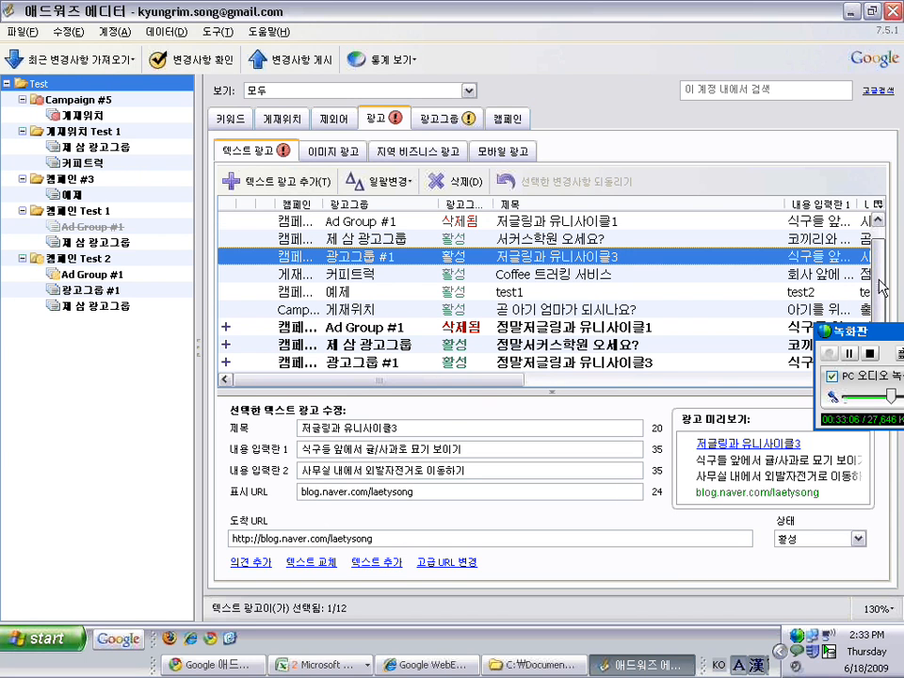
{"action": "scroll", "coordinate": [876, 282], "scroll_direction": "down", "scroll_amount": 1}
{"action": "left_click", "coordinate": [660, 344]}
{"action": "left_click", "coordinate": [581, 364]}
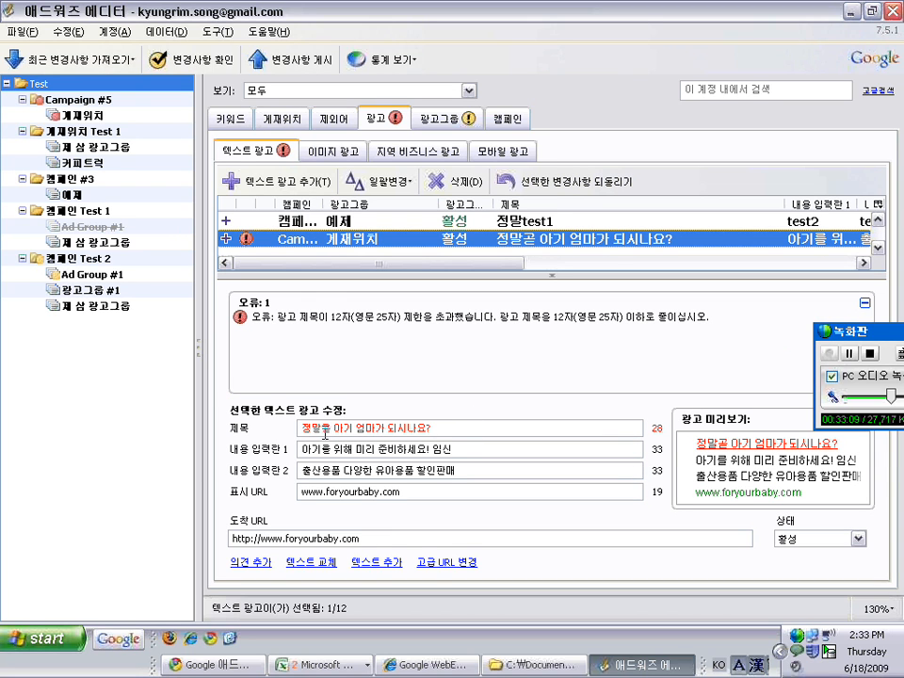
Select all twelve ads and undo the pending ad changes
{"action": "right_click", "coordinate": [324, 226]}
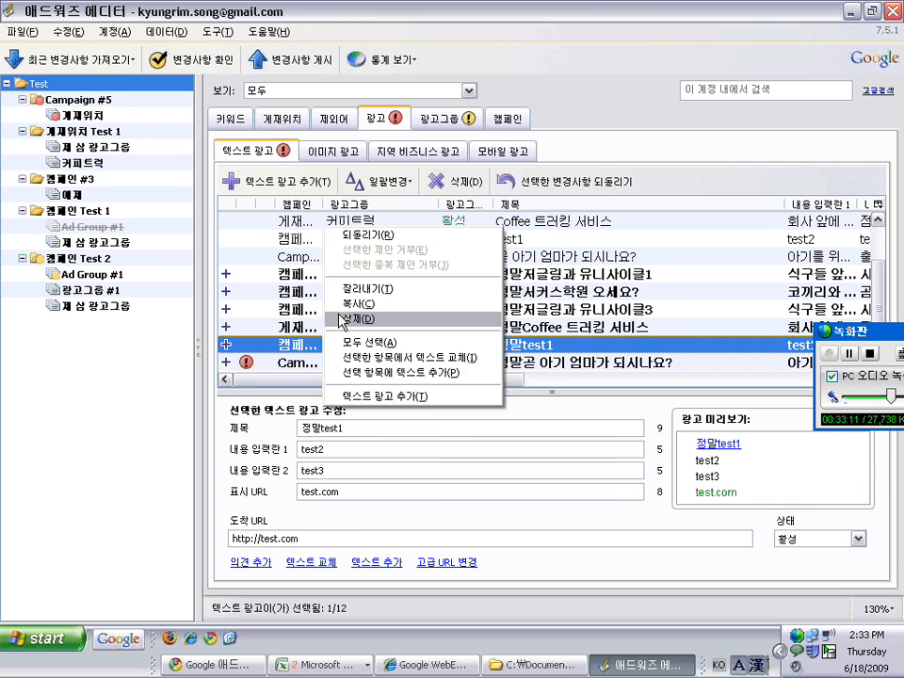
{"action": "left_click", "coordinate": [348, 343]}
{"action": "left_click", "coordinate": [76, 35]}
{"action": "left_click", "coordinate": [82, 50]}
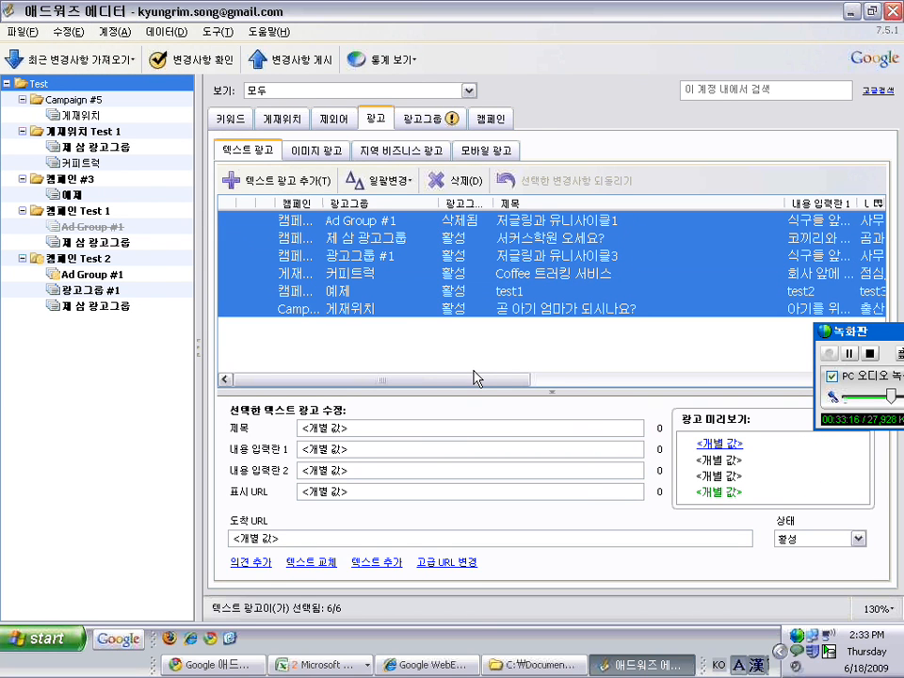
Select all six remaining ads and open the advanced destination URL change
{"action": "left_click", "coordinate": [452, 274]}
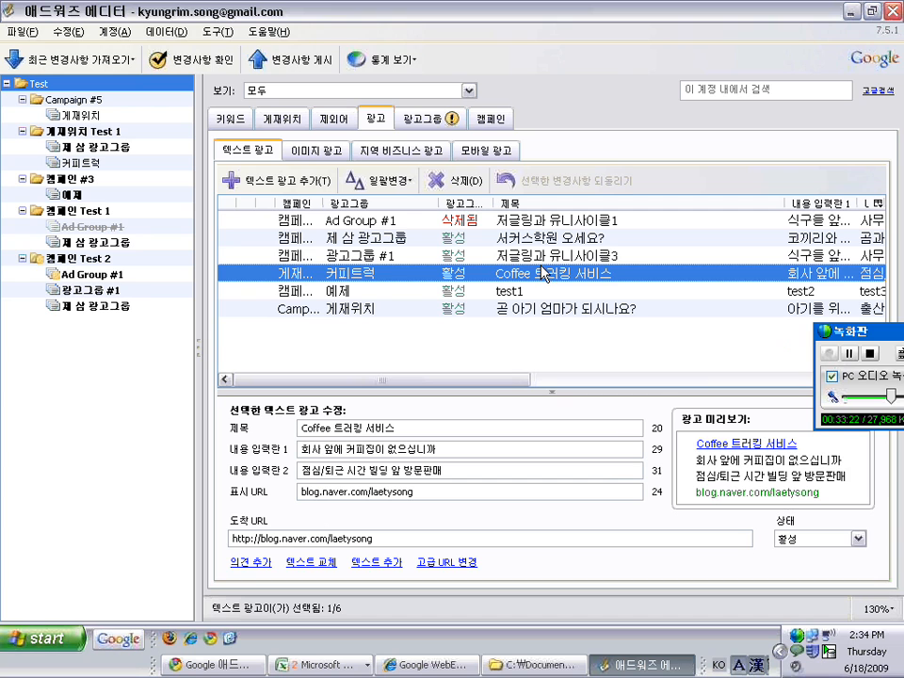
{"action": "left_click", "coordinate": [541, 260]}
{"action": "right_click", "coordinate": [544, 268]}
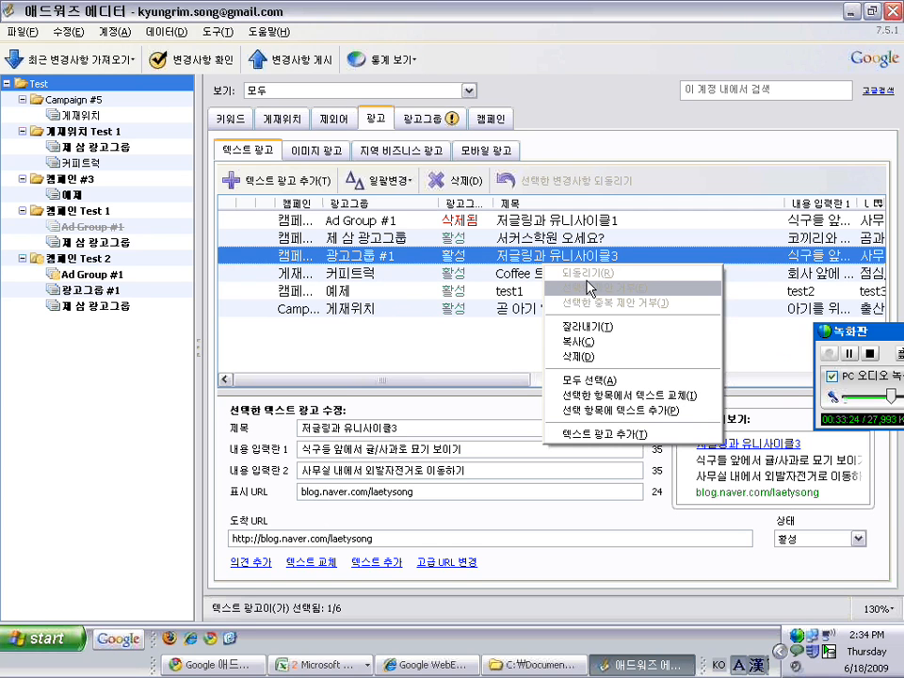
{"action": "left_click", "coordinate": [599, 381]}
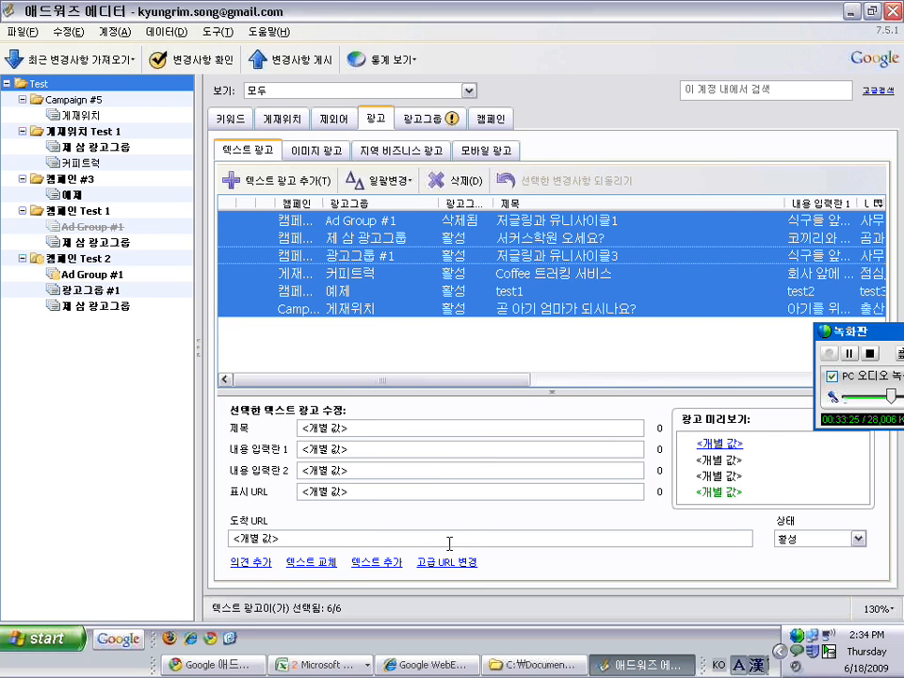
{"action": "left_click", "coordinate": [447, 562]}
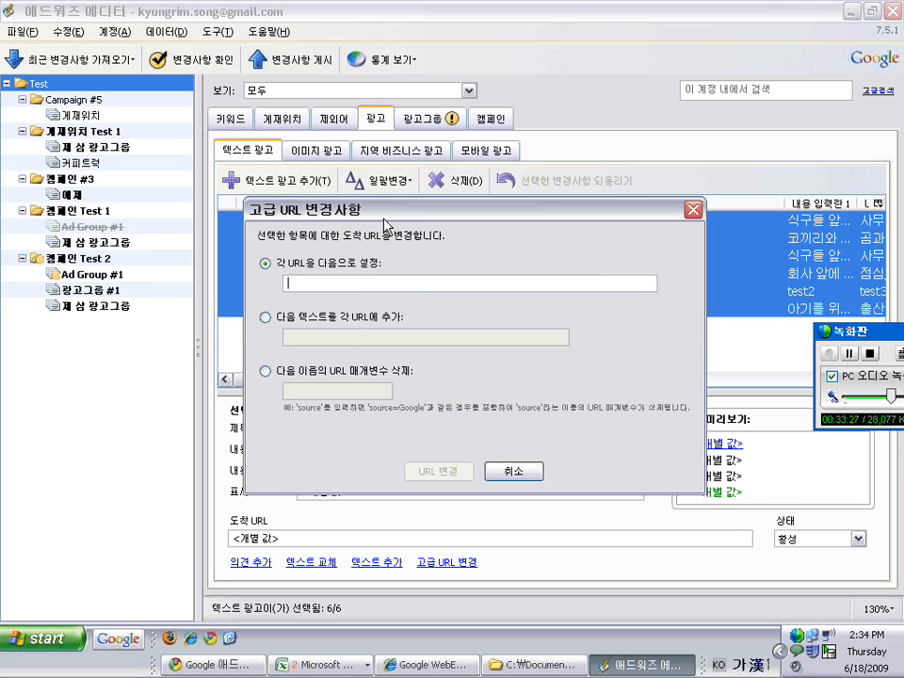
{"action": "left_click_drag", "start_coordinate": [386, 216], "coordinate": [376, 227]}
{"action": "left_click", "coordinate": [254, 382]}
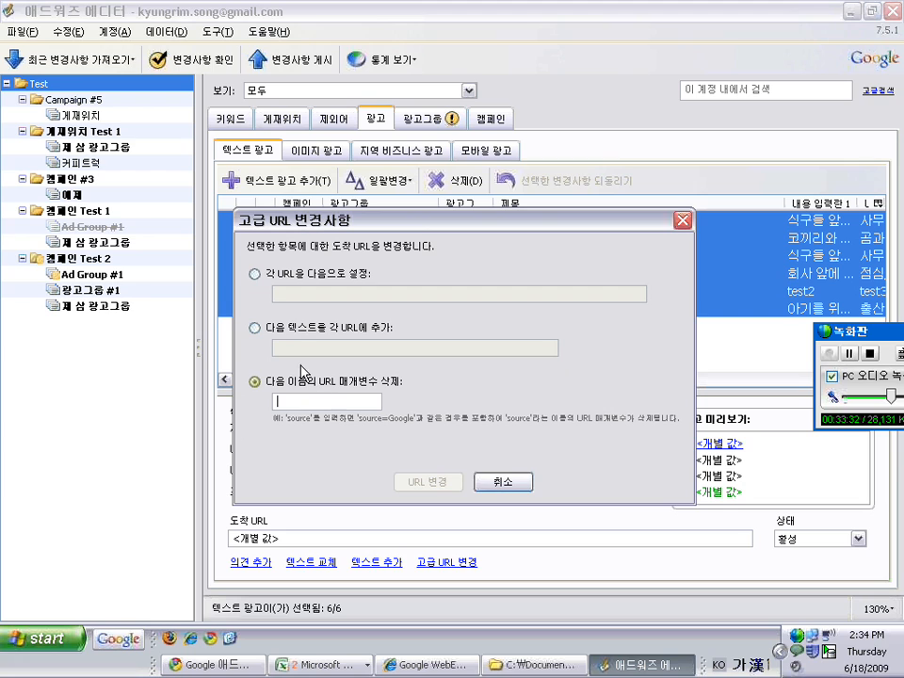
{"action": "left_click", "coordinate": [254, 328]}
{"action": "left_click", "coordinate": [254, 274]}
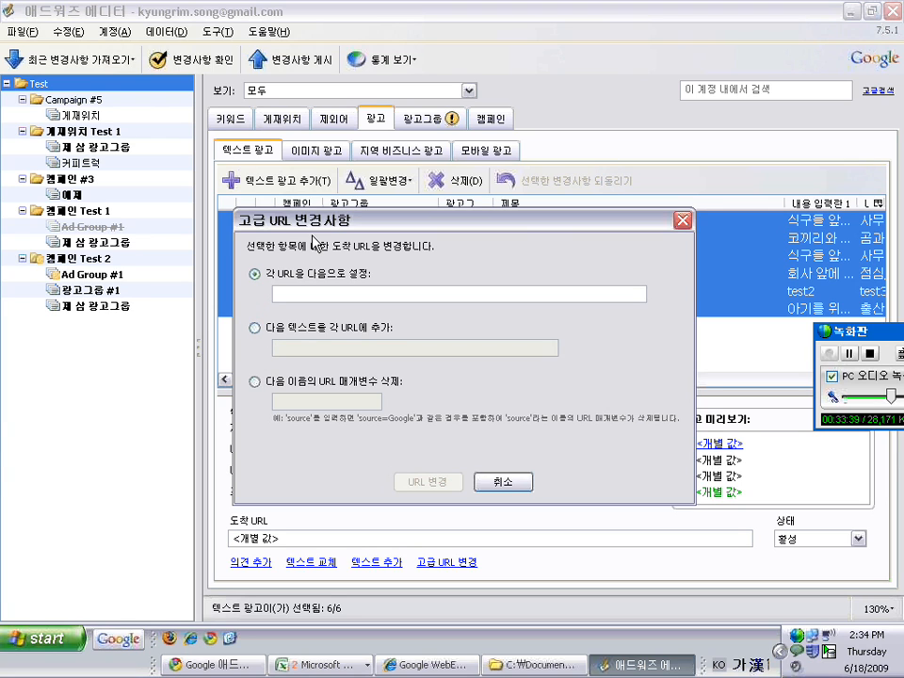
{"action": "left_click_drag", "start_coordinate": [323, 226], "coordinate": [295, 226]}
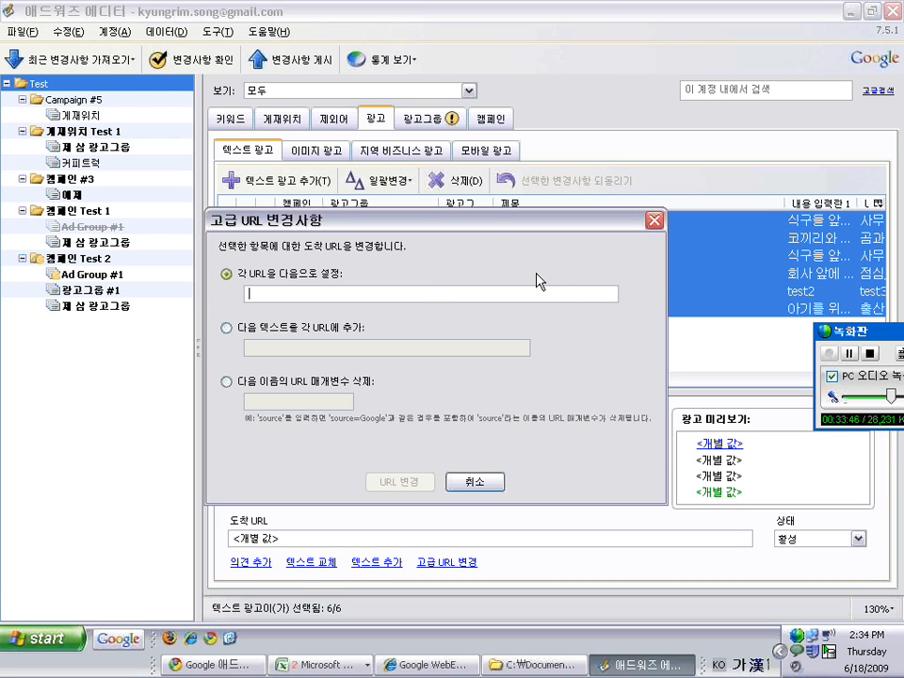
{"action": "type", "text": "ㅐㅐ"}
{"action": "key", "text": "BackSpace"}
{"action": "key", "text": "BackSpace"}
{"action": "key", "text": "Hangul"}
{"action": "type", "text": "goog"}
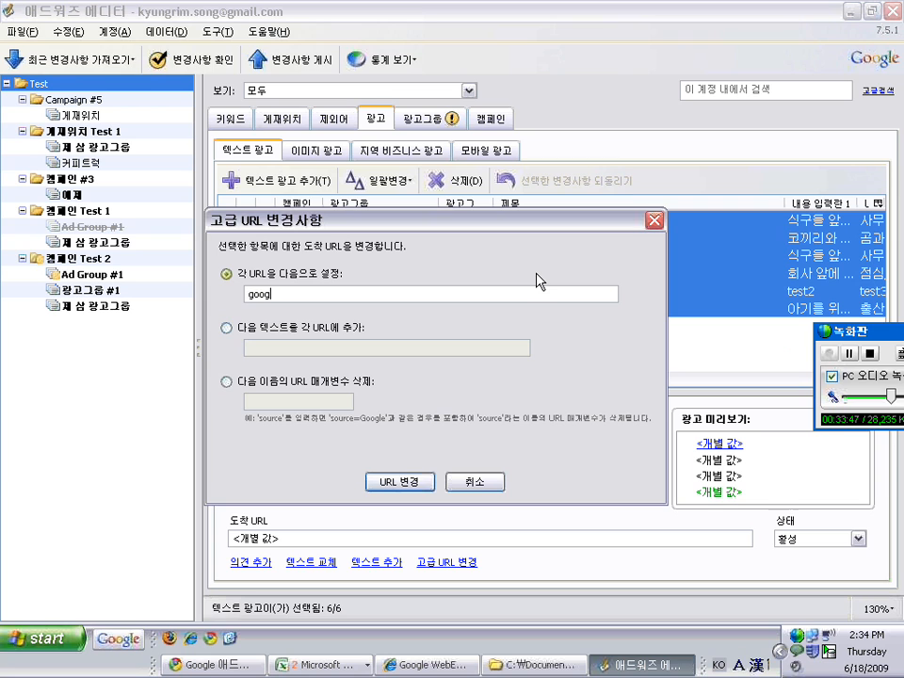
{"action": "type", "text": "le.com"}
{"action": "left_click", "coordinate": [412, 484]}
{"action": "left_click_drag", "start_coordinate": [434, 380], "coordinate": [777, 345]}
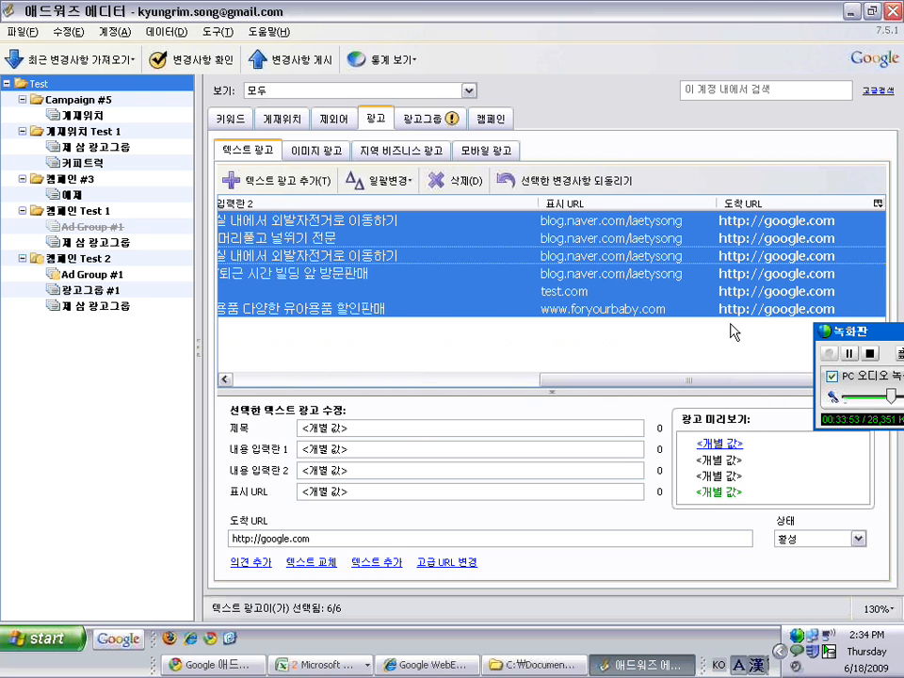
{"action": "left_click", "coordinate": [664, 292]}
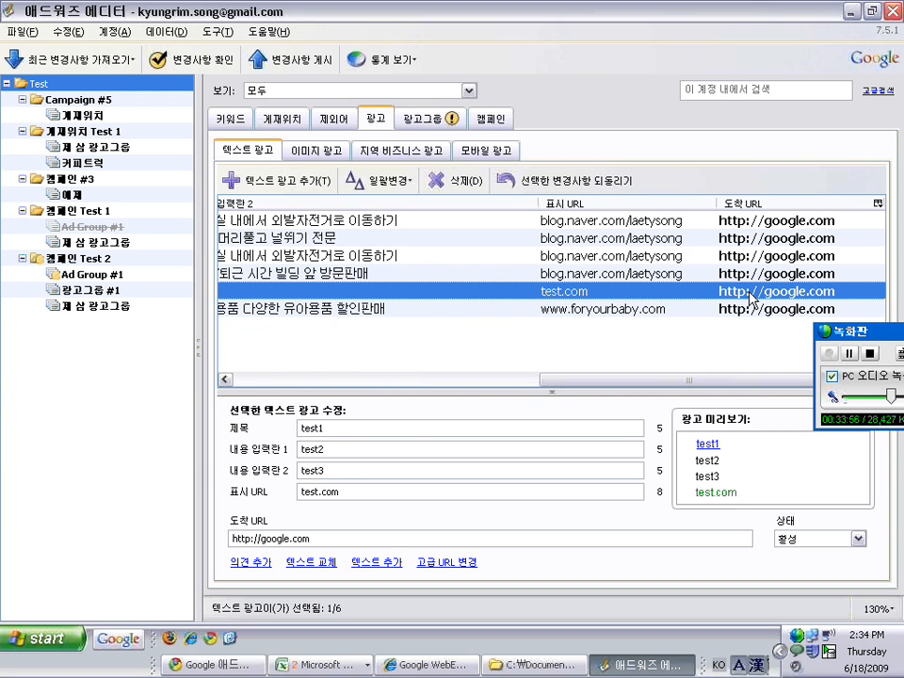
{"action": "left_click", "coordinate": [749, 221]}
{"action": "key", "text": "Down"}
{"action": "key", "text": "Down"}
{"action": "key", "text": "Down"}
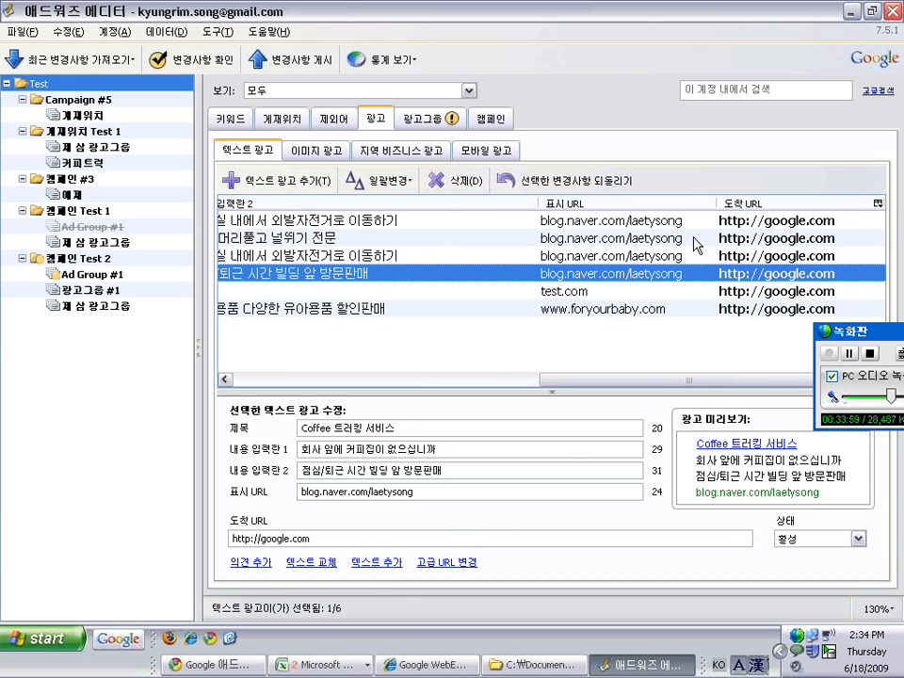
{"action": "left_click", "coordinate": [450, 563]}
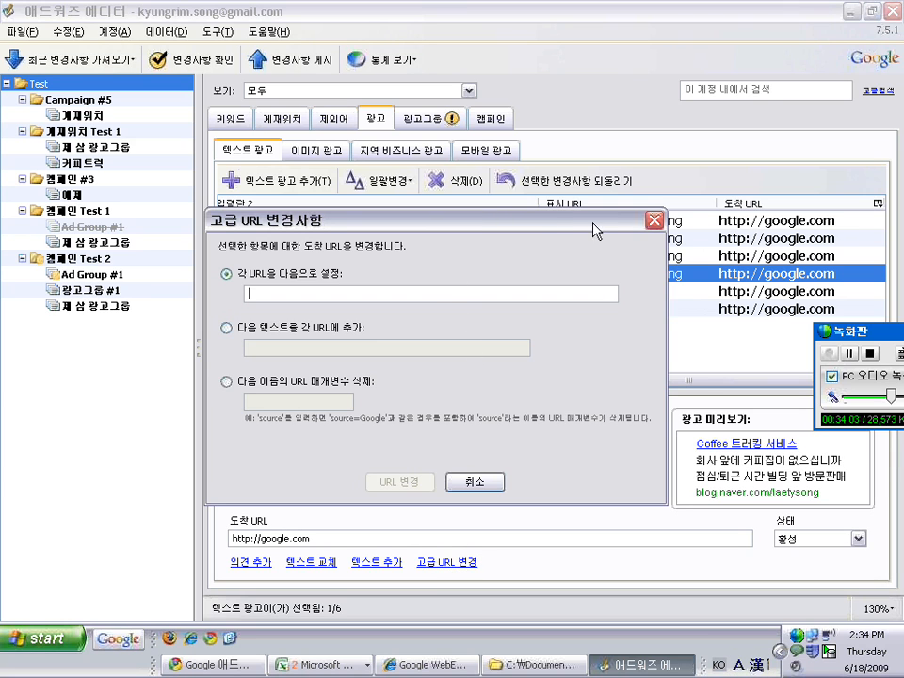
{"action": "left_click", "coordinate": [654, 221]}
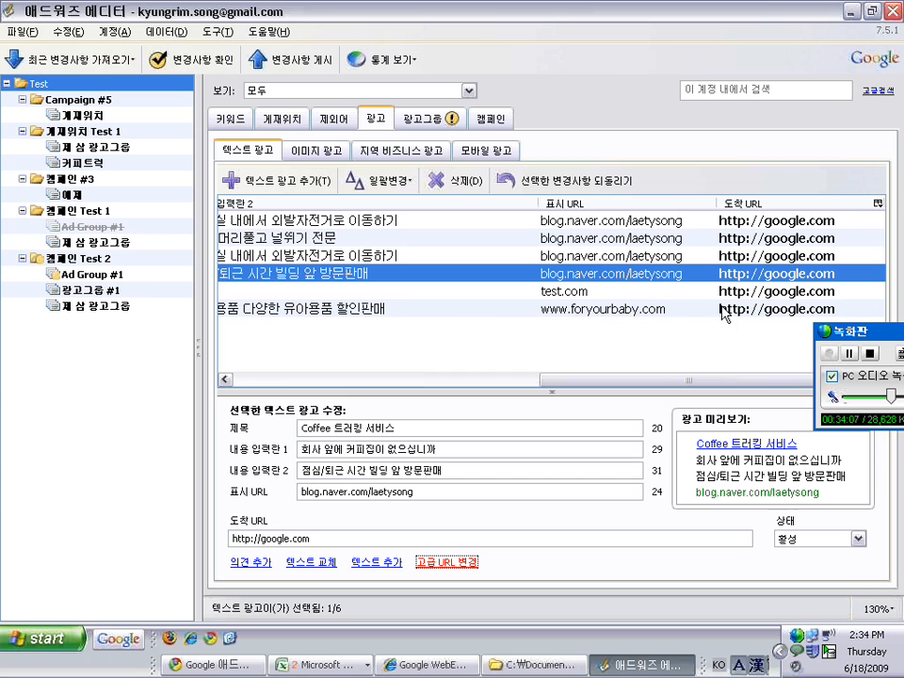
{"action": "left_click_drag", "start_coordinate": [690, 381], "coordinate": [733, 369]}
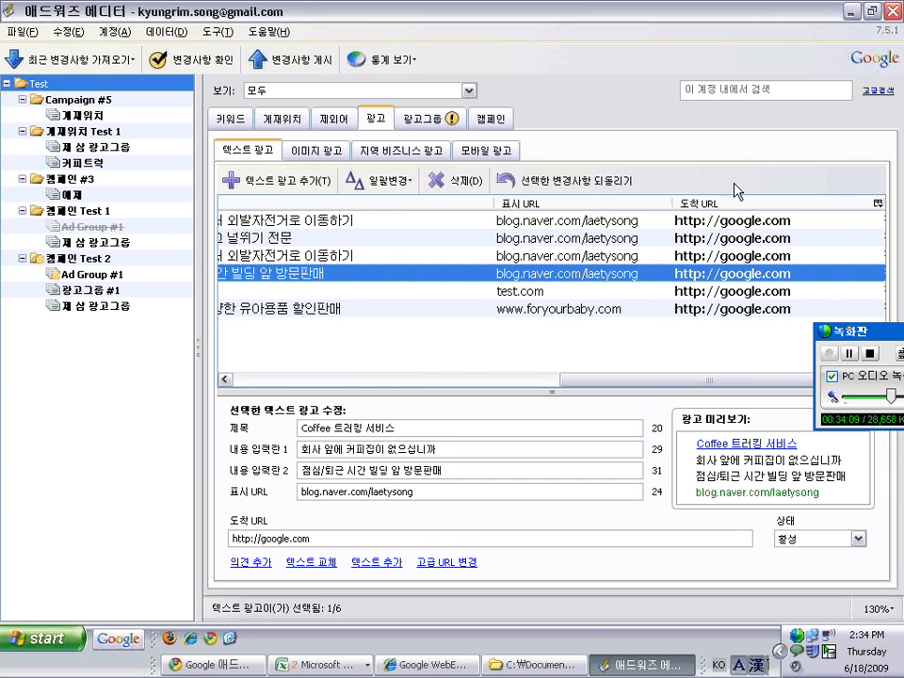
{"action": "left_click", "coordinate": [449, 563]}
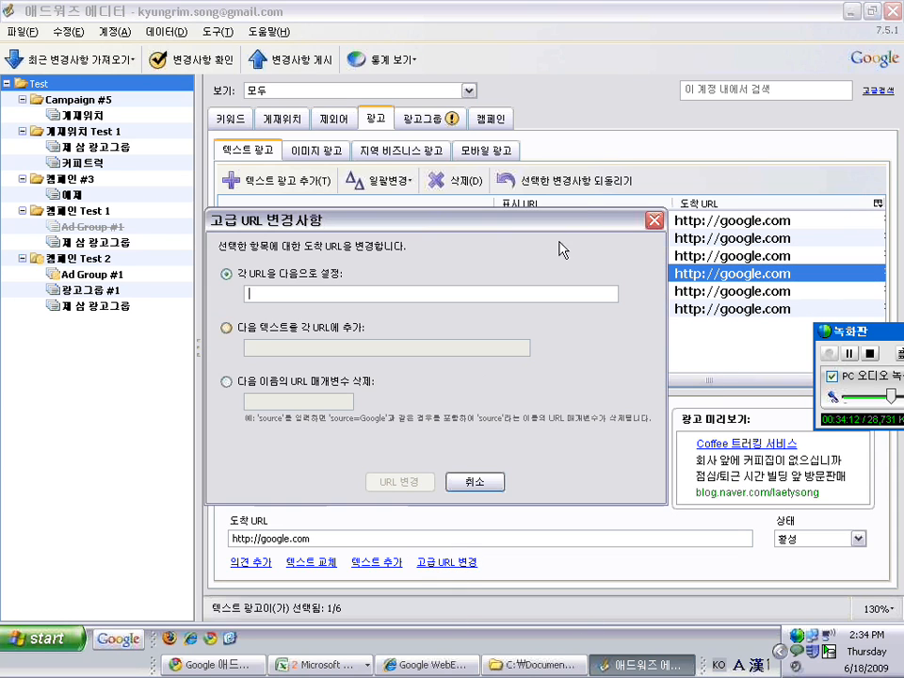
{"action": "left_click", "coordinate": [656, 222]}
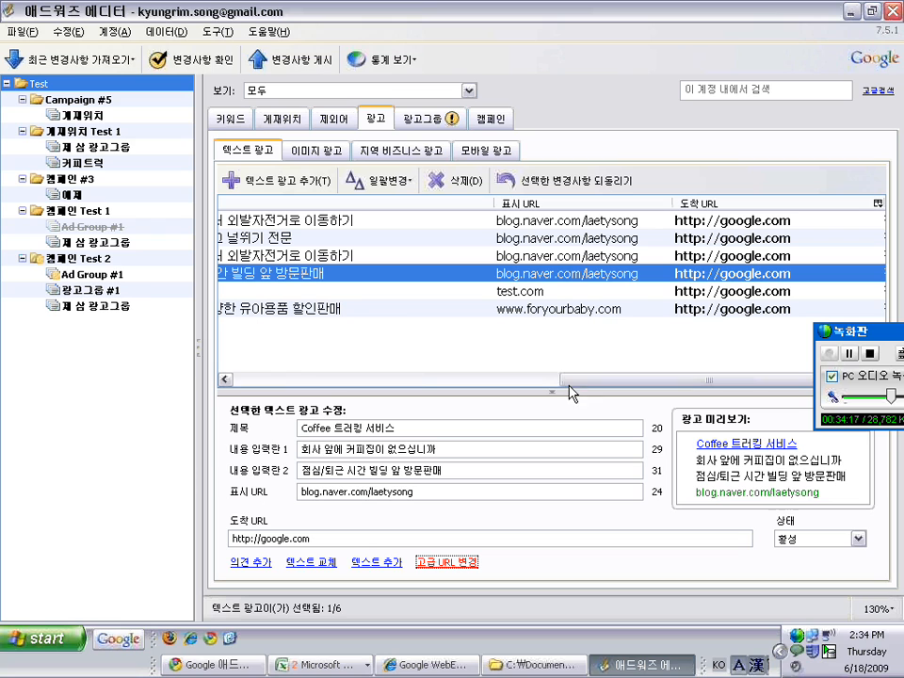
{"action": "left_click", "coordinate": [325, 563]}
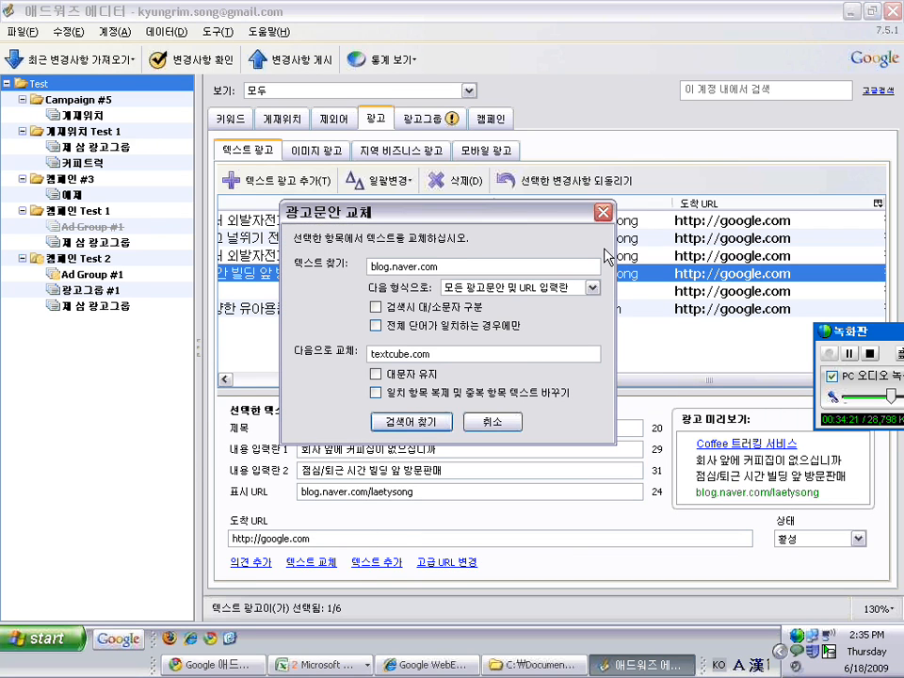
{"action": "left_click", "coordinate": [603, 215]}
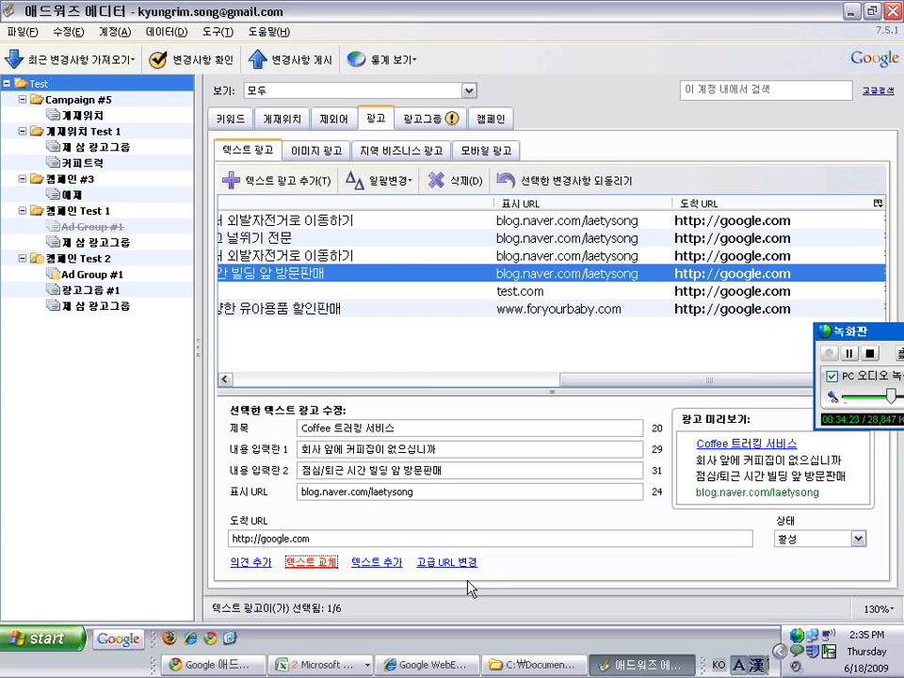
{"action": "left_click", "coordinate": [436, 564]}
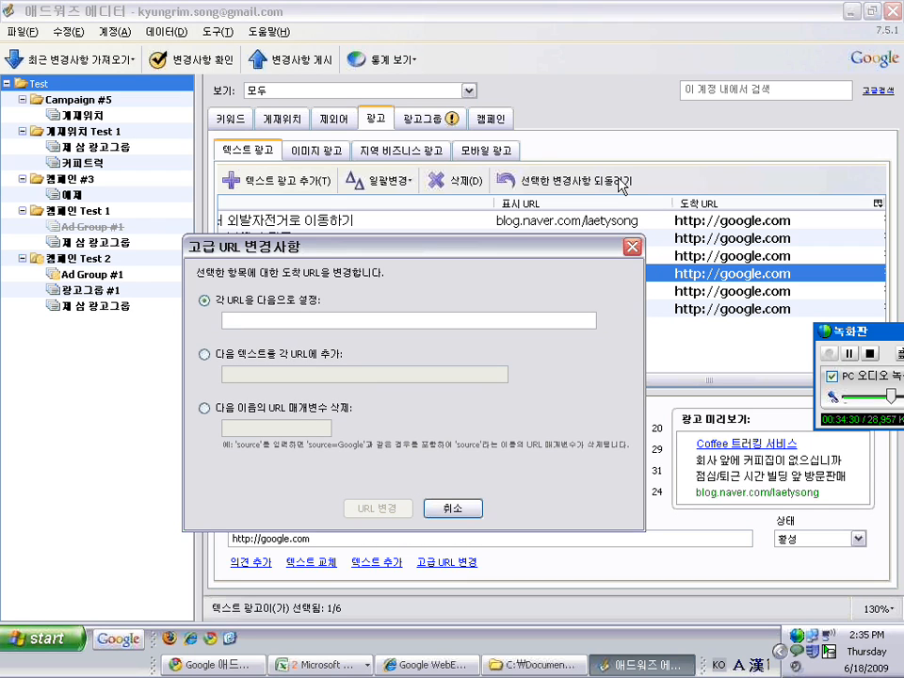
{"action": "left_click", "coordinate": [632, 249]}
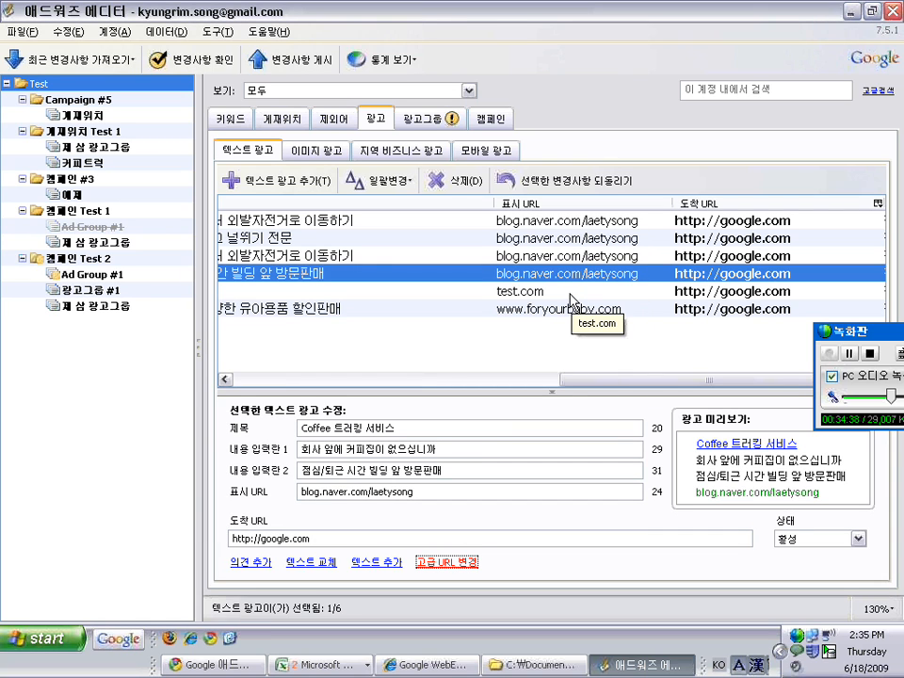
{"action": "left_click", "coordinate": [58, 101]}
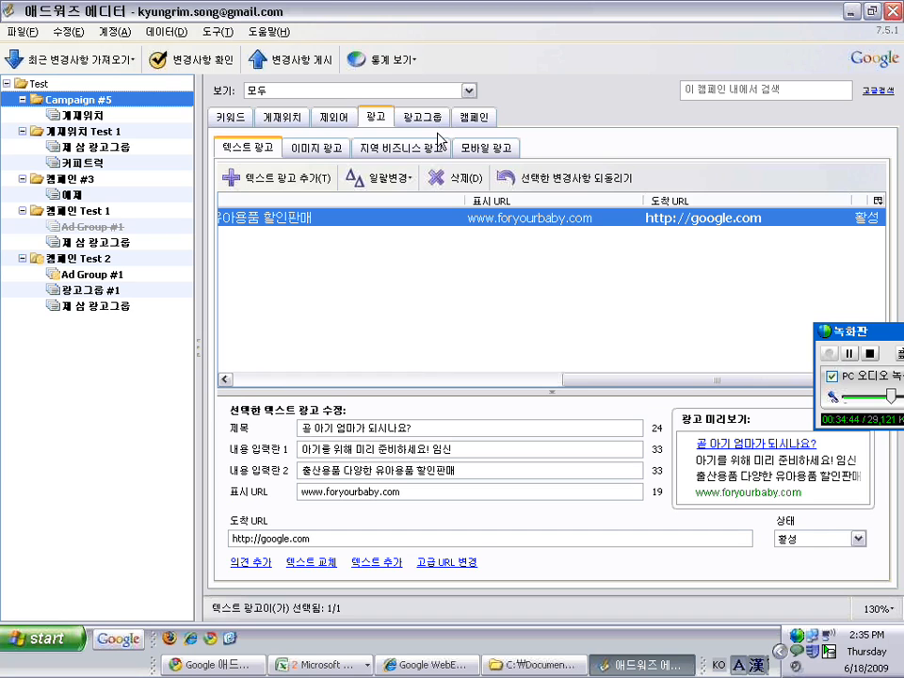
{"action": "left_click", "coordinate": [158, 85]}
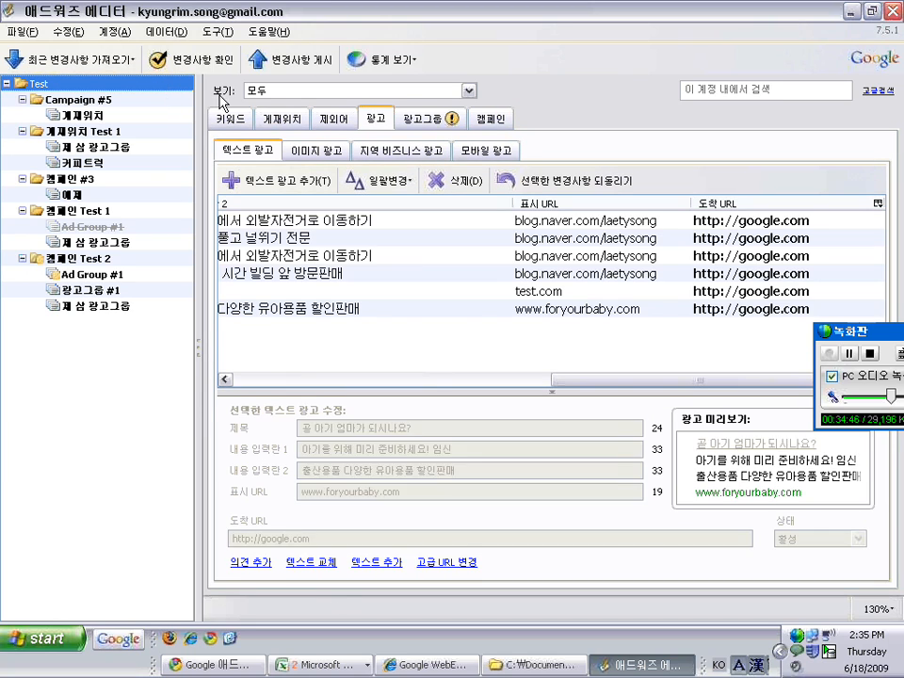
{"action": "left_click", "coordinate": [311, 665]}
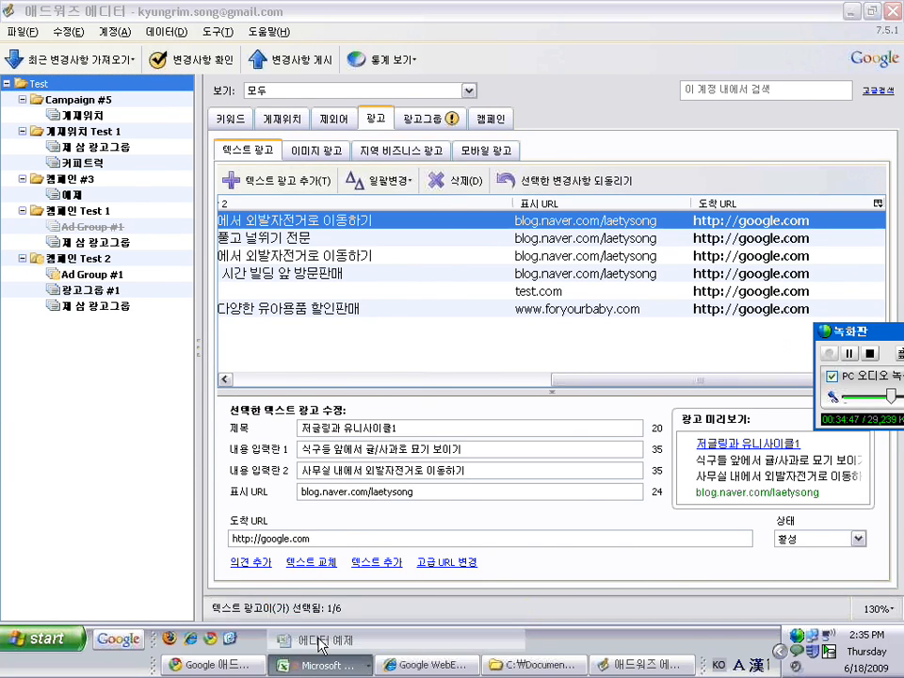
{"action": "left_click", "coordinate": [319, 640]}
Bring up the 에디터 예제 workbook's 키워드 sheet and review its Campaign, Ad Group and Keyword headers
{"action": "left_click", "coordinate": [267, 415]}
{"action": "scroll", "coordinate": [267, 415], "scroll_direction": "up", "scroll_amount": 10}
{"action": "scroll", "coordinate": [267, 415], "scroll_direction": "up", "scroll_amount": 20}
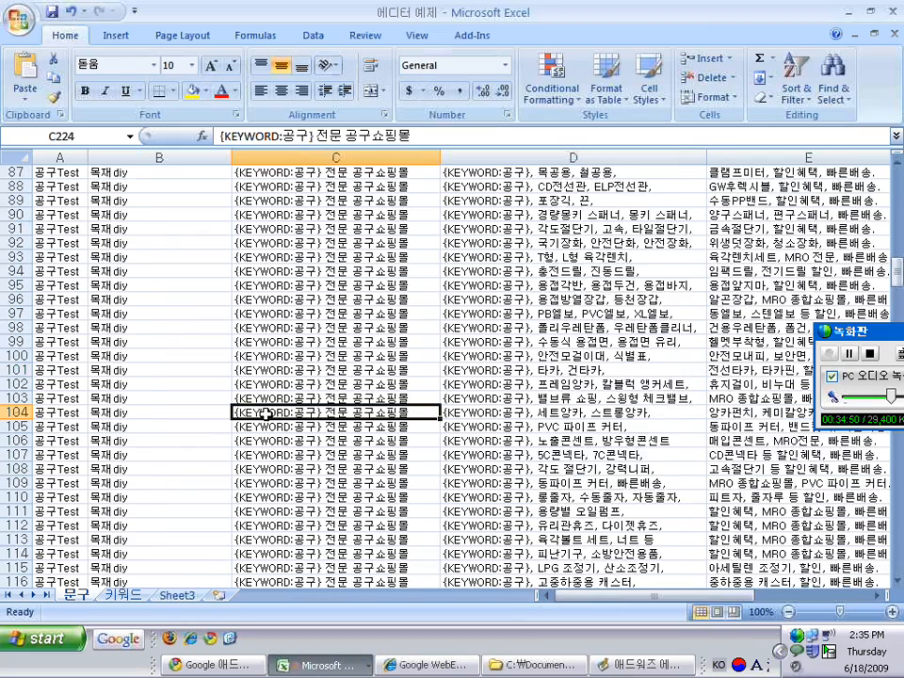
{"action": "left_click", "coordinate": [59, 174]}
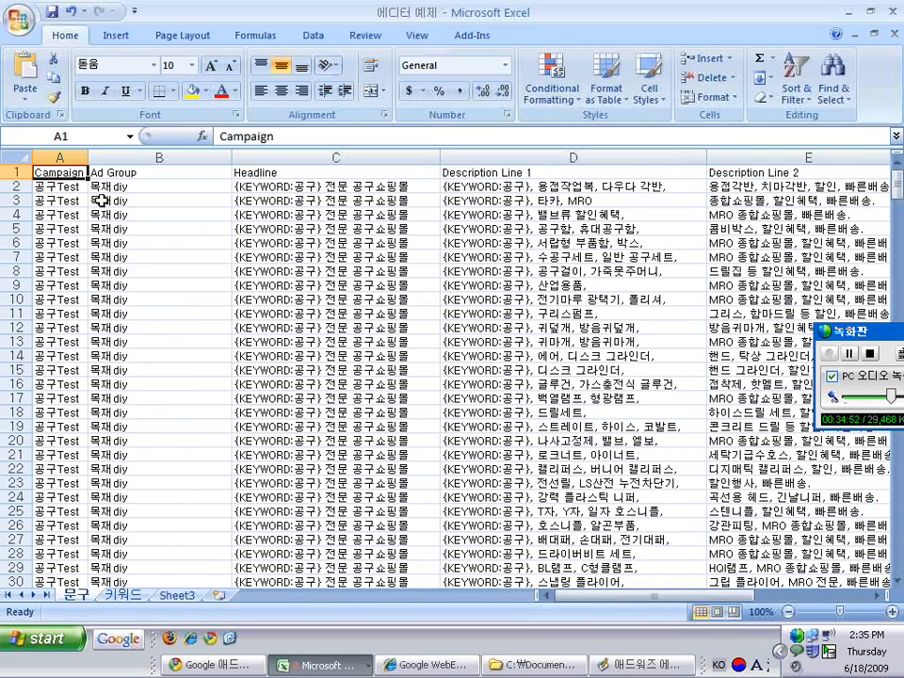
{"action": "left_click", "coordinate": [123, 595]}
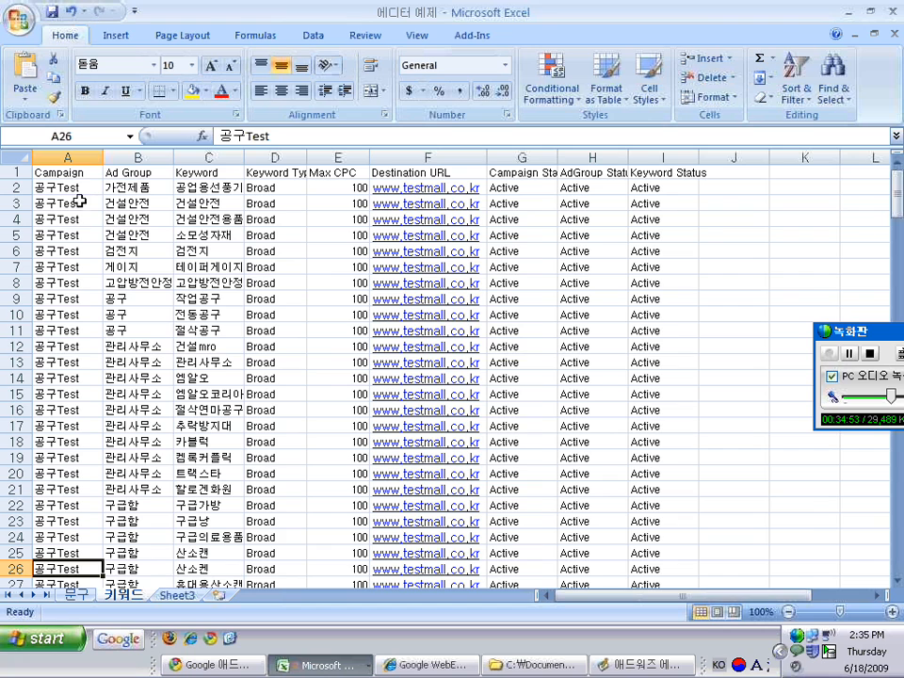
{"action": "left_click", "coordinate": [64, 171]}
{"action": "left_click", "coordinate": [73, 186]}
{"action": "left_click", "coordinate": [147, 171]}
{"action": "left_click", "coordinate": [185, 172]}
Widen column D to fit Keyword Type, check the remaining cells, and return to AdWords Editor
{"action": "left_click_drag", "start_coordinate": [306, 157], "coordinate": [321, 157]}
{"action": "left_click", "coordinate": [301, 173]}
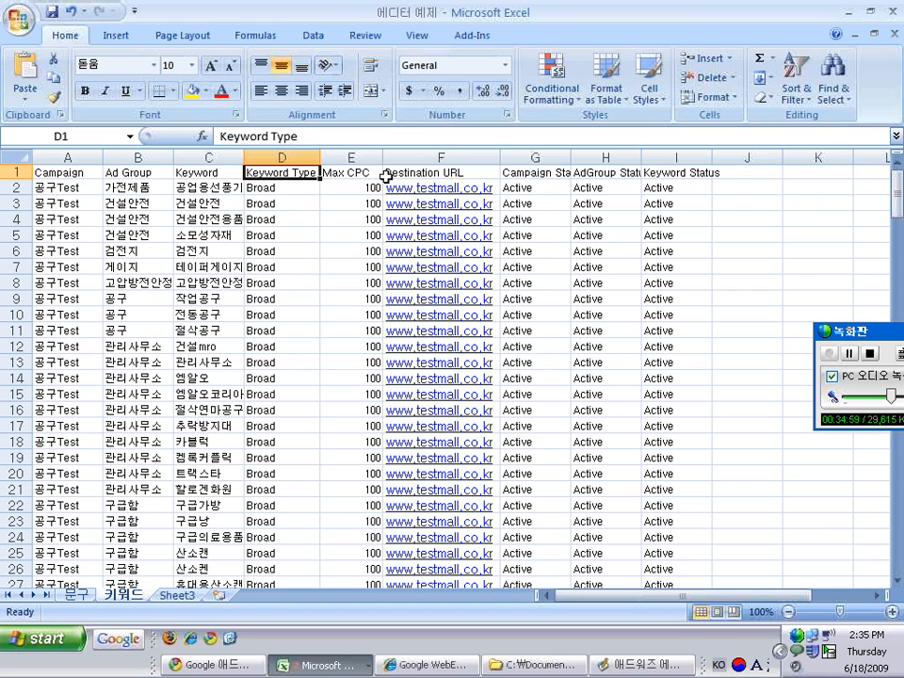
{"action": "left_click", "coordinate": [304, 188]}
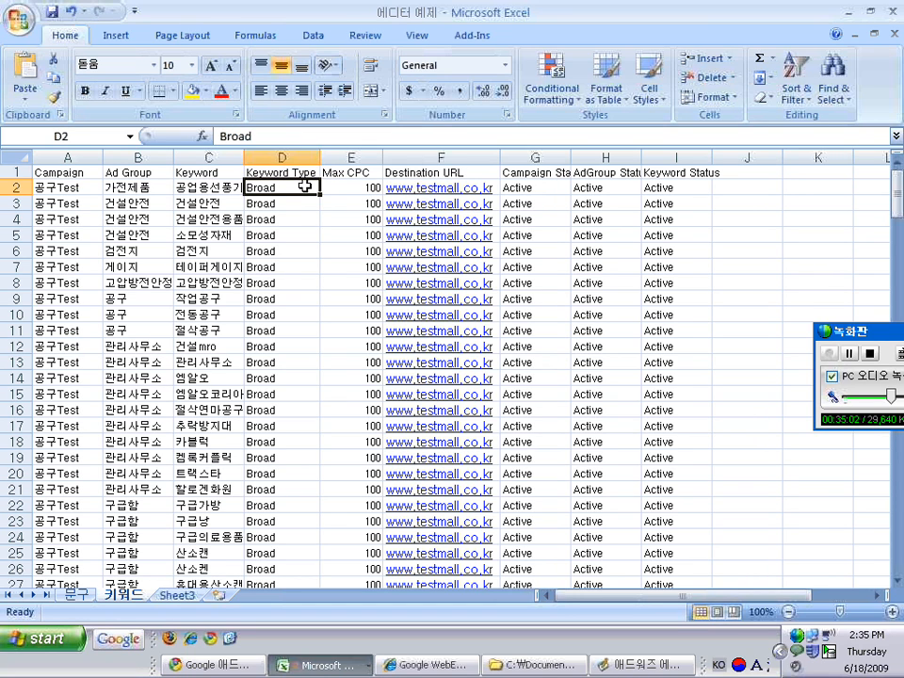
{"action": "key", "text": "Up"}
{"action": "key", "text": "Right"}
{"action": "key", "text": "Right"}
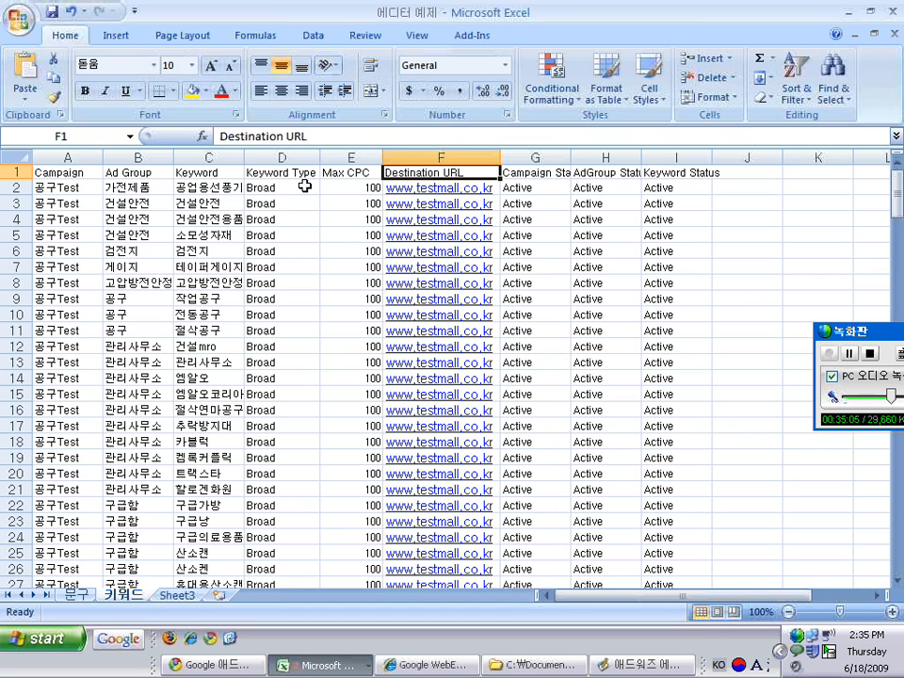
{"action": "key", "text": "Down"}
{"action": "key", "text": "Down"}
{"action": "key", "text": "Down"}
{"action": "key", "text": "Down"}
{"action": "key", "text": "Down"}
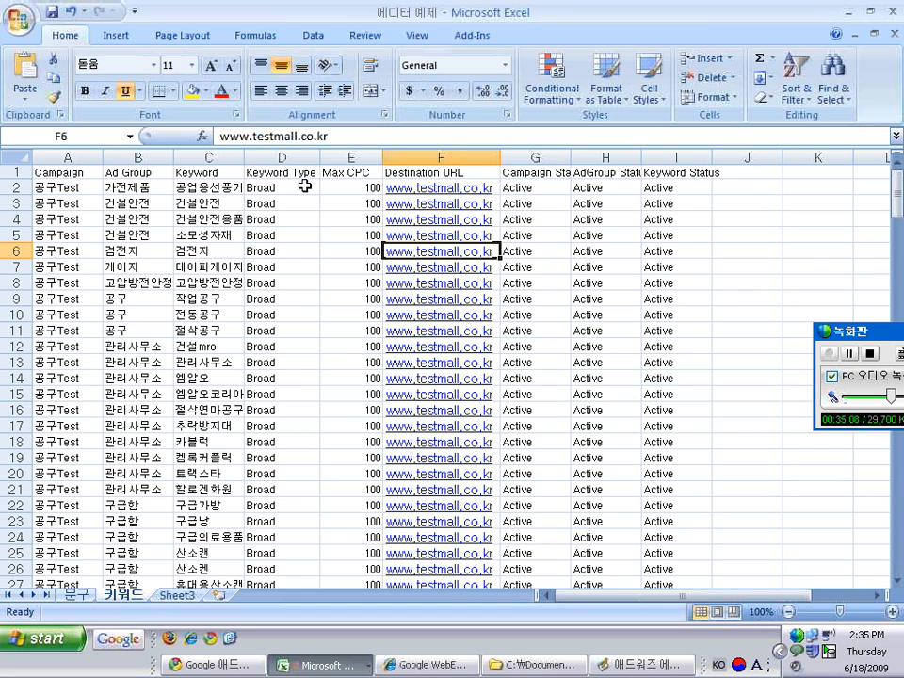
{"action": "mouse_move", "coordinate": [897, 204]}
{"action": "left_mouse_down"}
{"action": "mouse_move", "coordinate": [898, 240]}
{"action": "mouse_move", "coordinate": [898, 191]}
{"action": "left_mouse_up"}
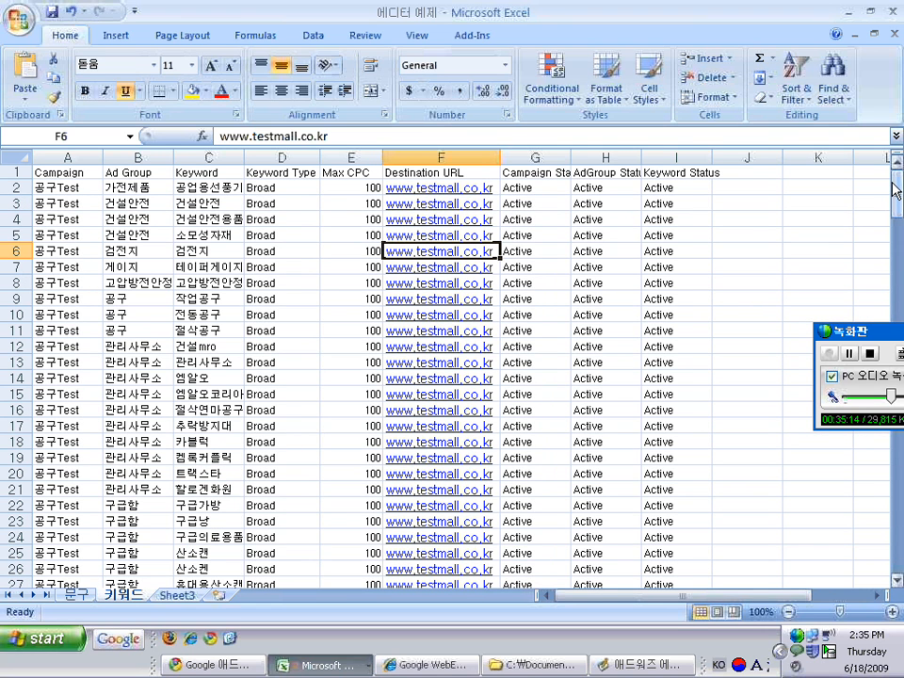
{"action": "left_click", "coordinate": [145, 238]}
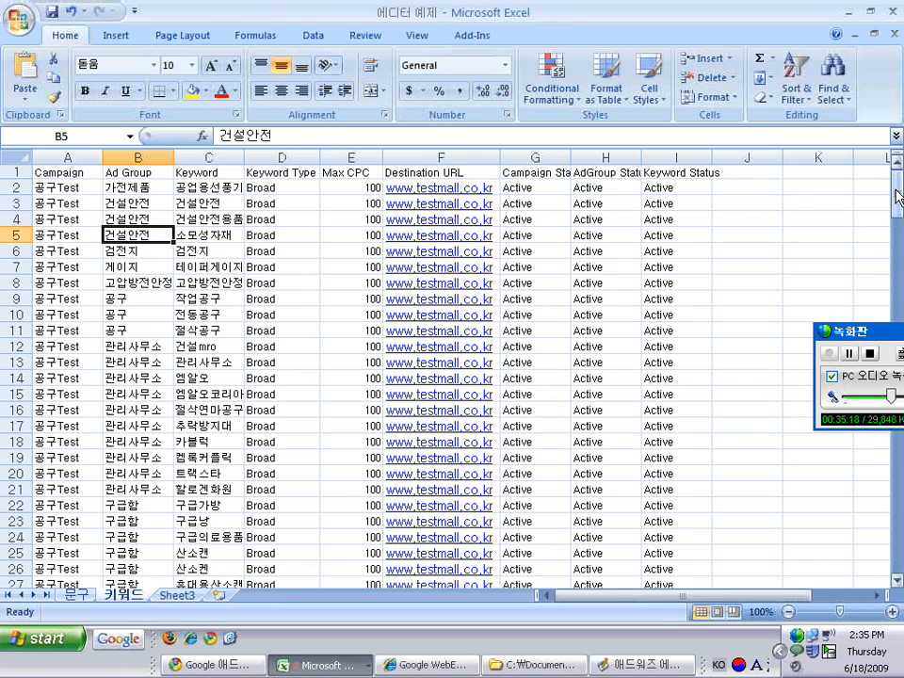
{"action": "left_click", "coordinate": [88, 203]}
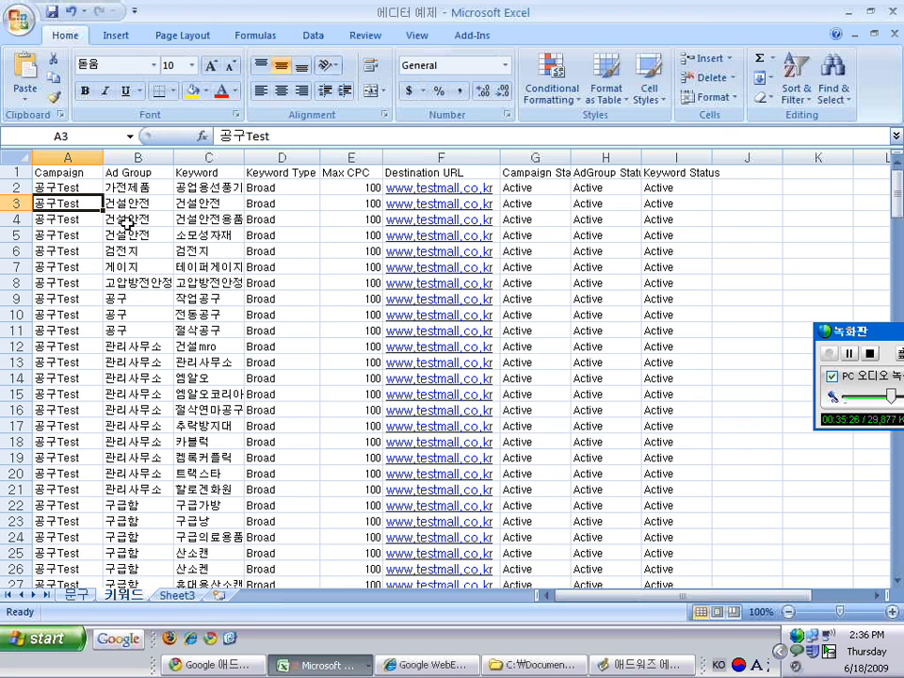
{"action": "key", "text": "alt+Tab"}
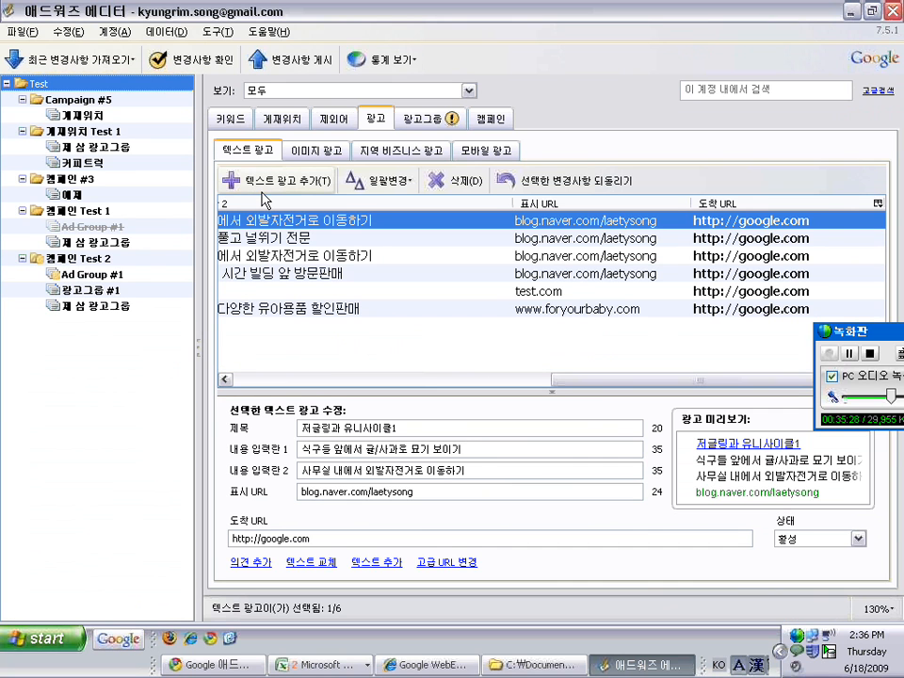
From the keyword list, start the add/update multiple keywords wizard
{"action": "left_click", "coordinate": [230, 119]}
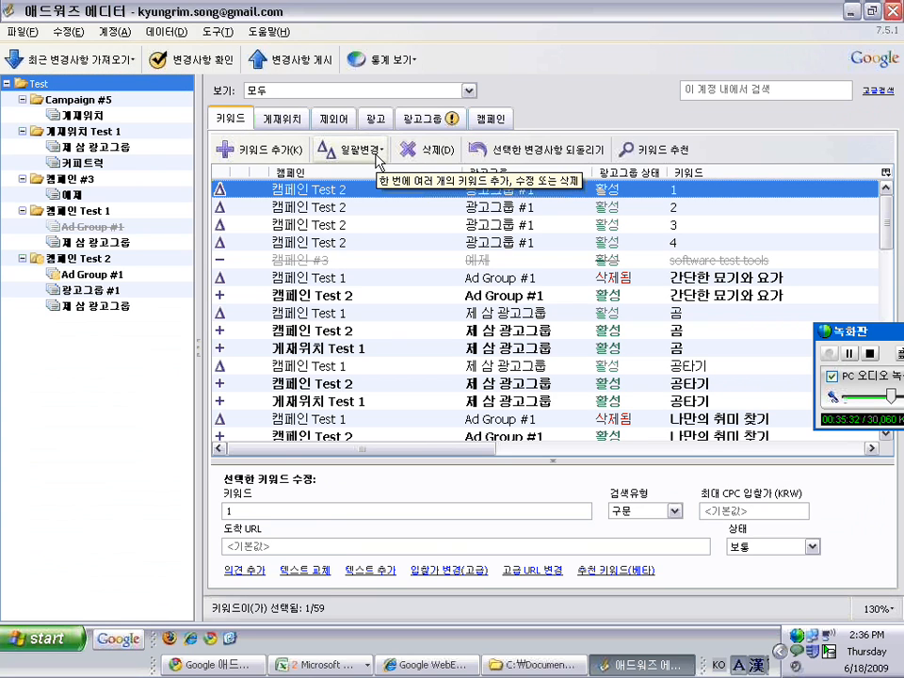
{"action": "left_click", "coordinate": [376, 156]}
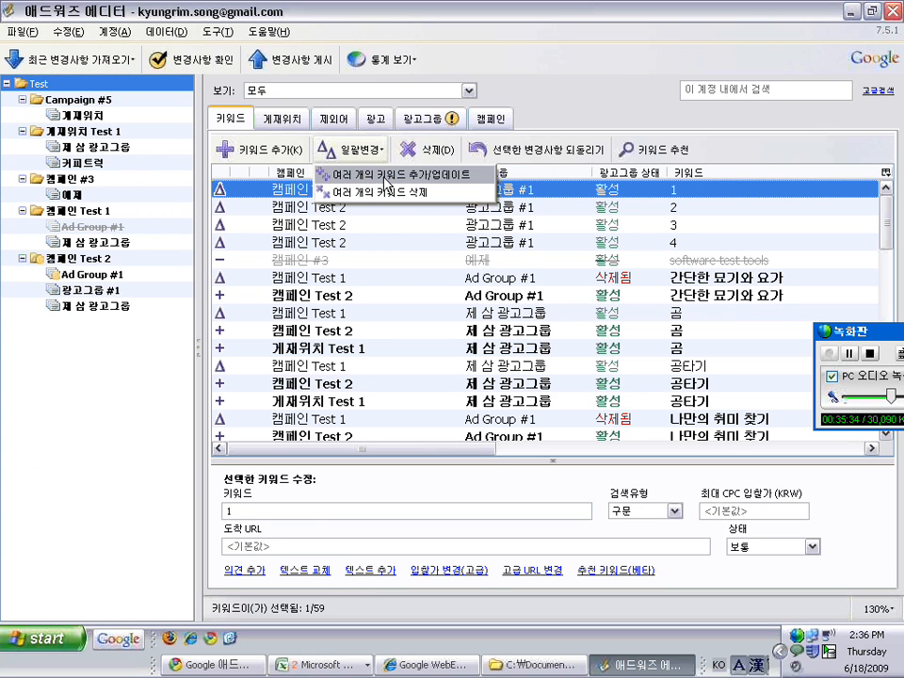
{"action": "left_click", "coordinate": [403, 179]}
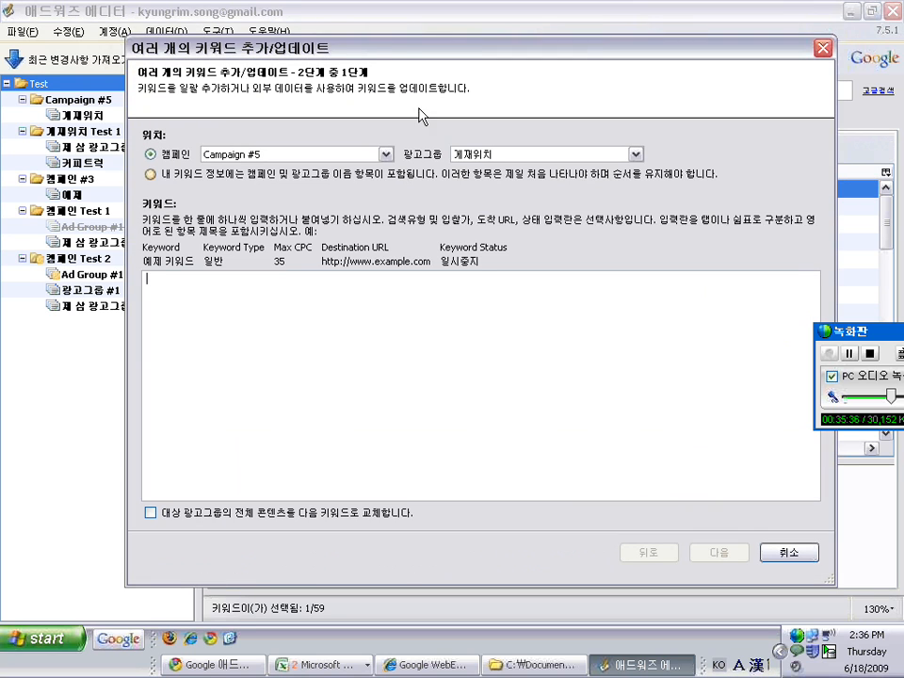
{"action": "left_click_drag", "start_coordinate": [419, 53], "coordinate": [364, 38]}
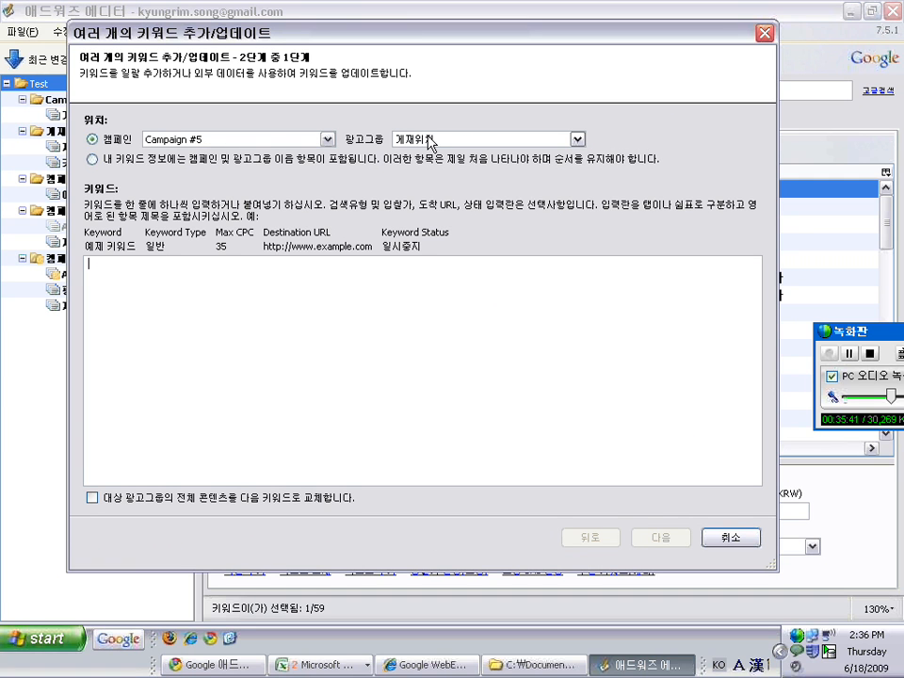
Copy the fifteen keywords in Excel cells C2:C16 into the keyword wizard
{"action": "key", "text": "alt+Tab"}
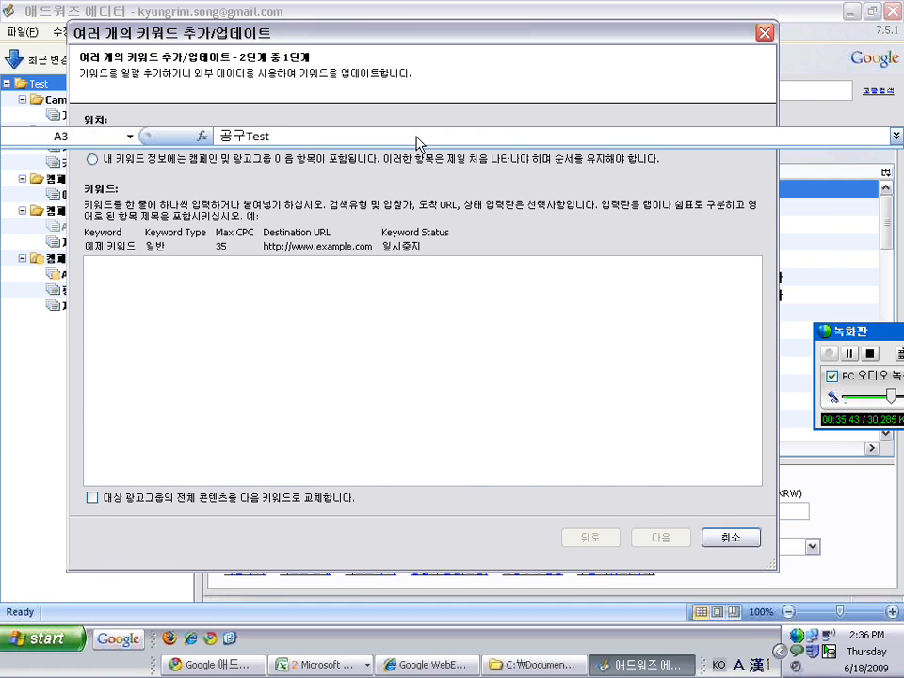
{"action": "left_click_drag", "start_coordinate": [203, 187], "coordinate": [202, 409]}
{"action": "key", "text": "ctrl+c"}
{"action": "key", "text": "alt+Tab"}
{"action": "key", "text": "ctrl+v"}
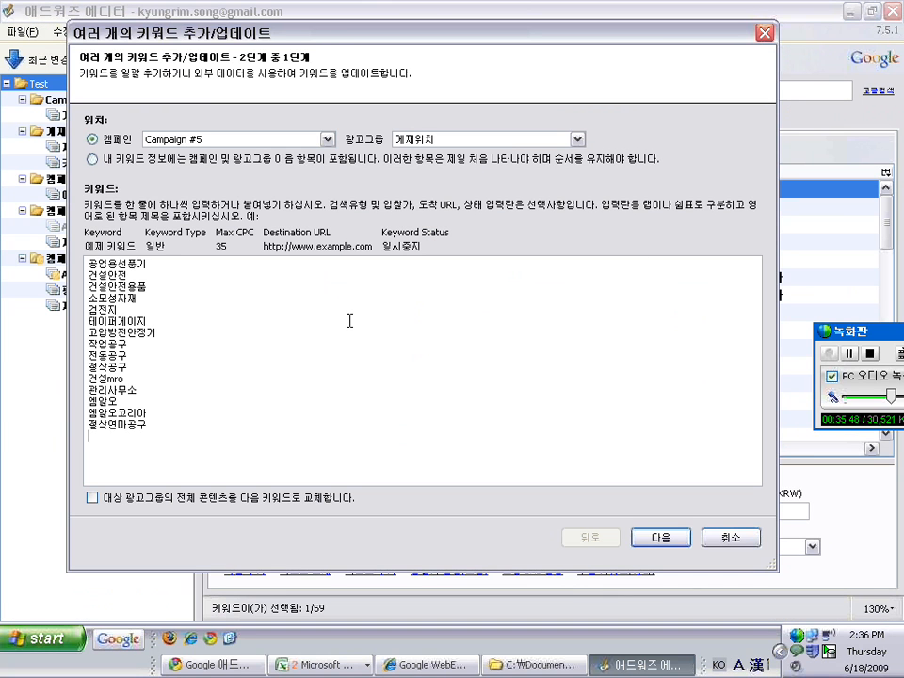
Choose replacing the ad group's existing keywords, preview the 15 keywords, then cancel
{"action": "left_click", "coordinate": [661, 537]}
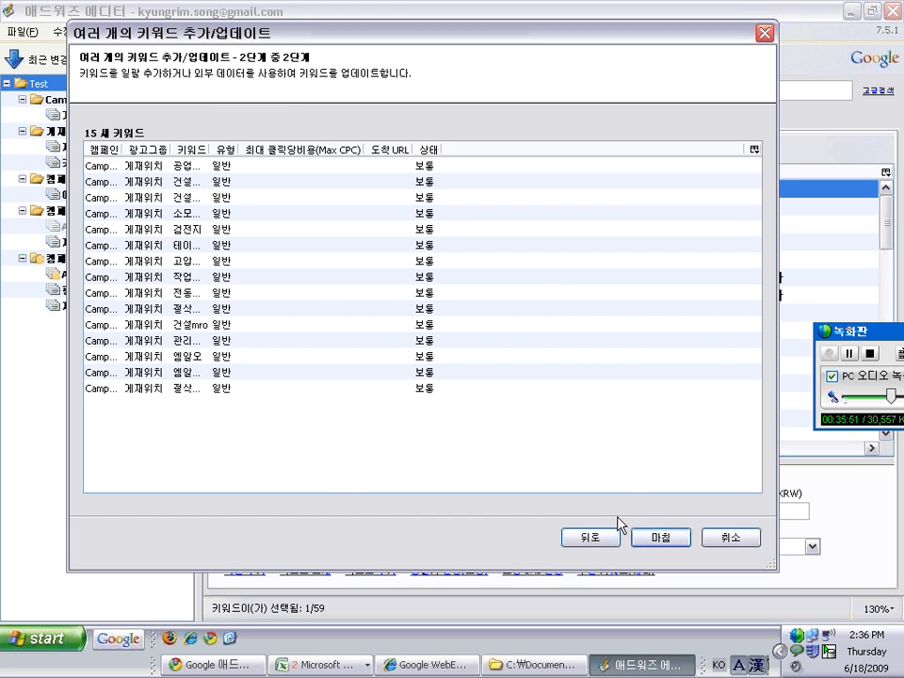
{"action": "left_click", "coordinate": [596, 539]}
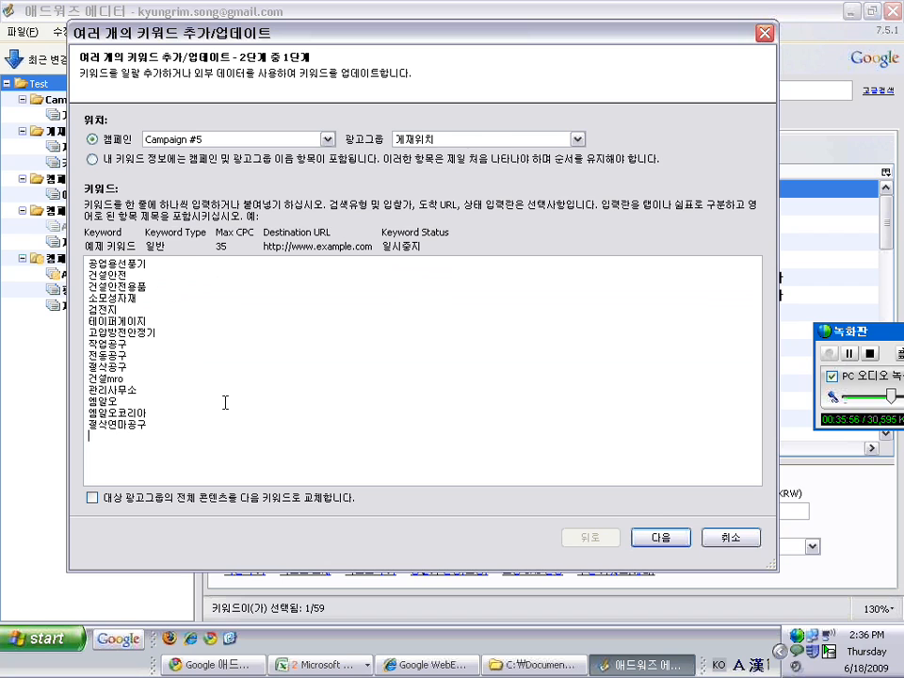
{"action": "left_click", "coordinate": [94, 500]}
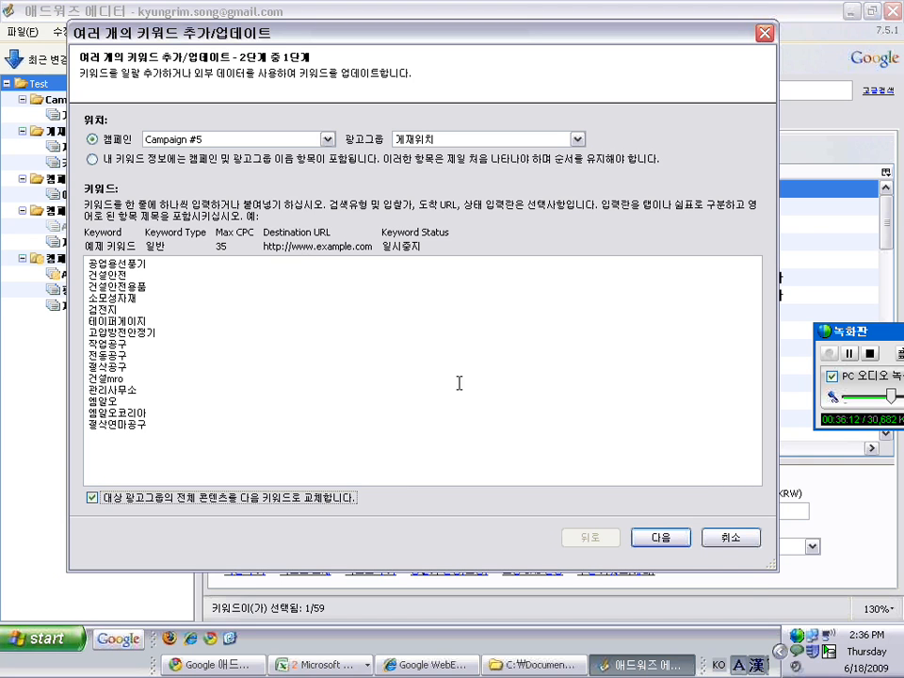
{"action": "left_click", "coordinate": [665, 538]}
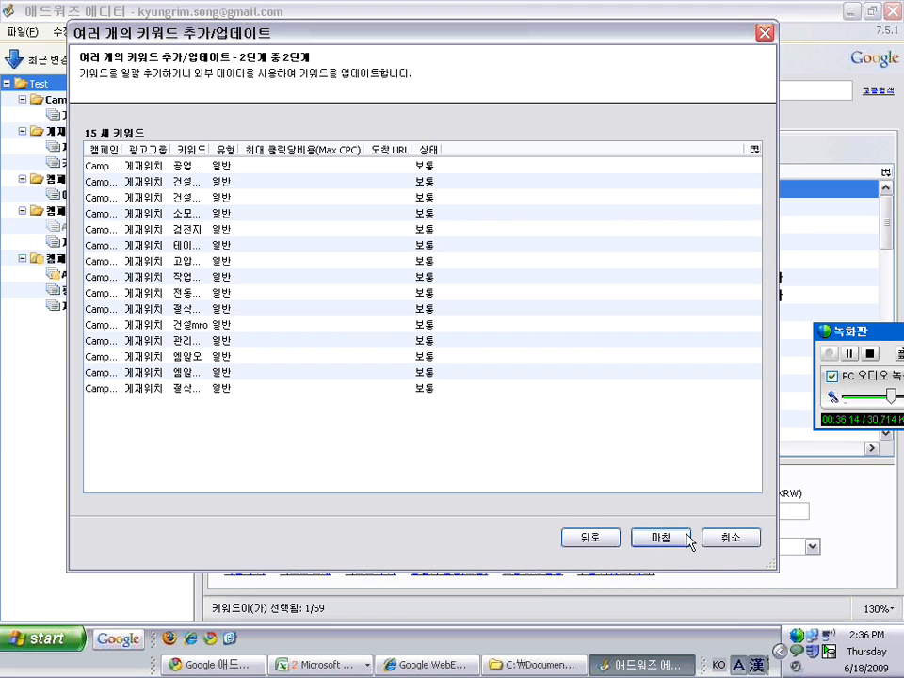
{"action": "left_click", "coordinate": [716, 537]}
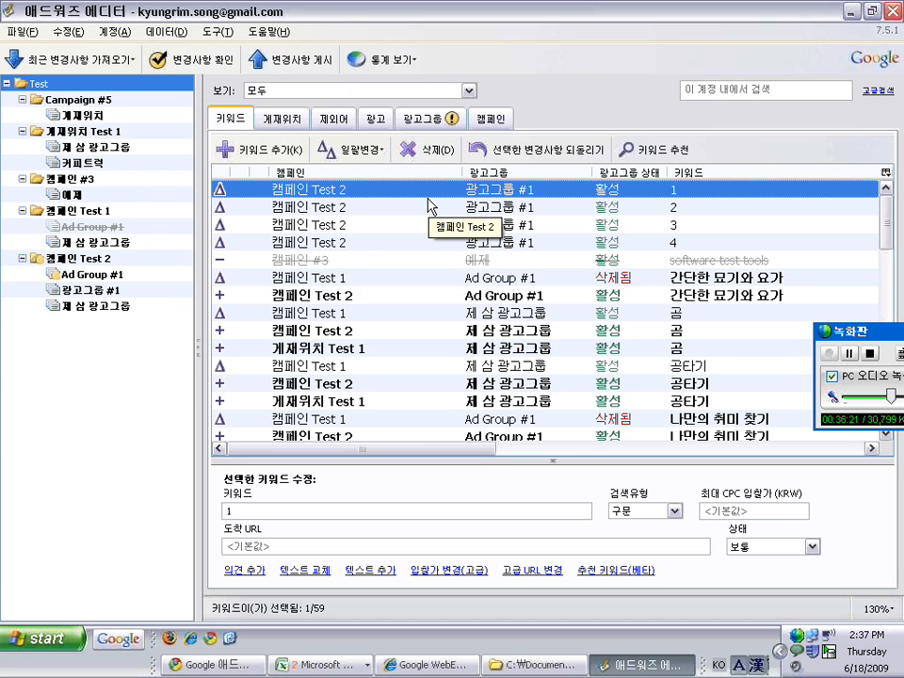
Reopen the multiple-keywords wizard with pasted data supplying campaign and ad group names
{"action": "key", "text": "alt+Tab"}
{"action": "key", "text": "alt+Tab"}
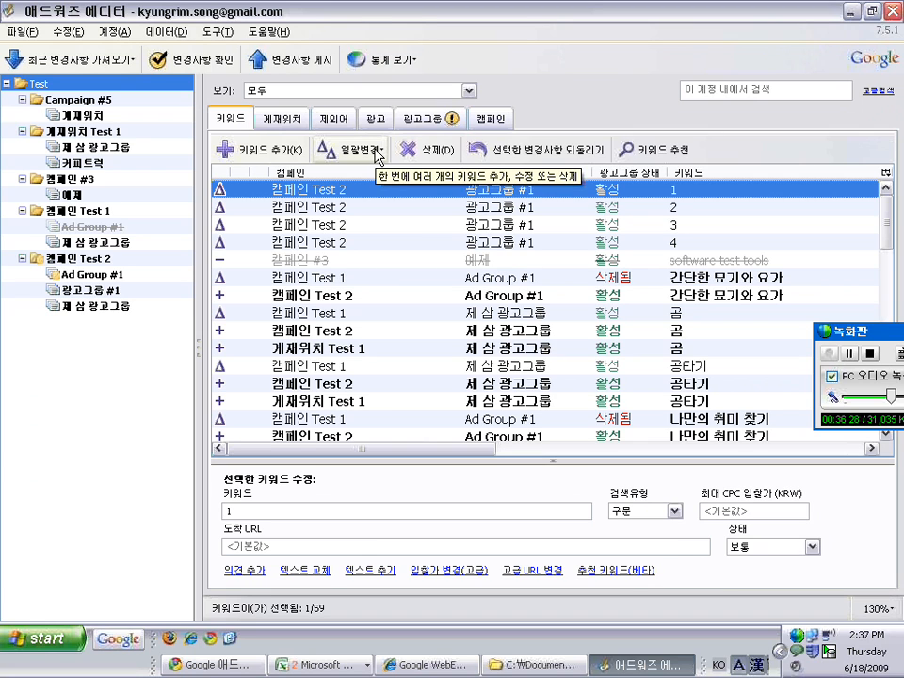
{"action": "left_click", "coordinate": [378, 151]}
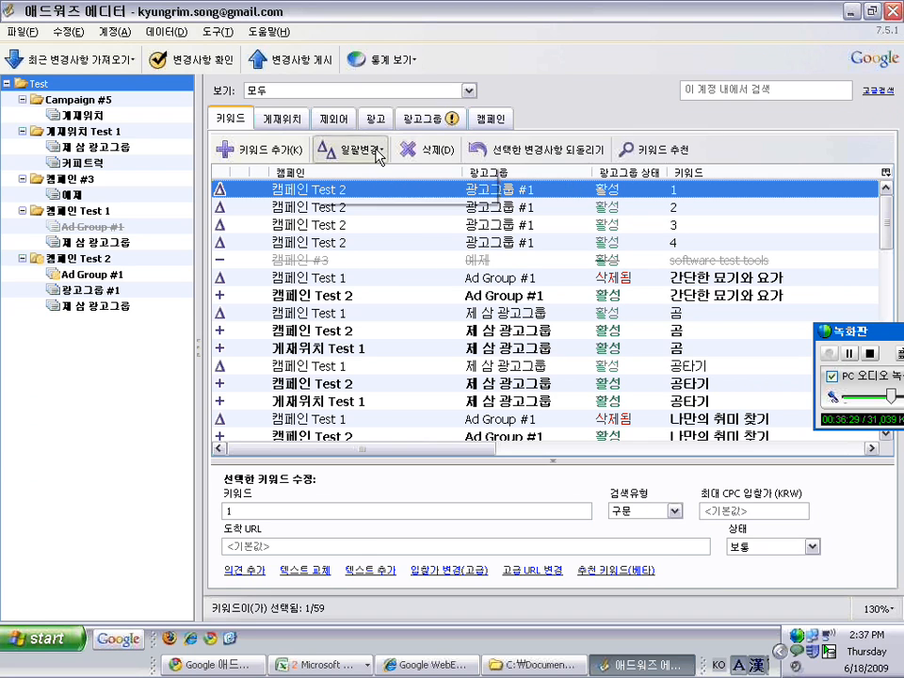
{"action": "left_click", "coordinate": [388, 175]}
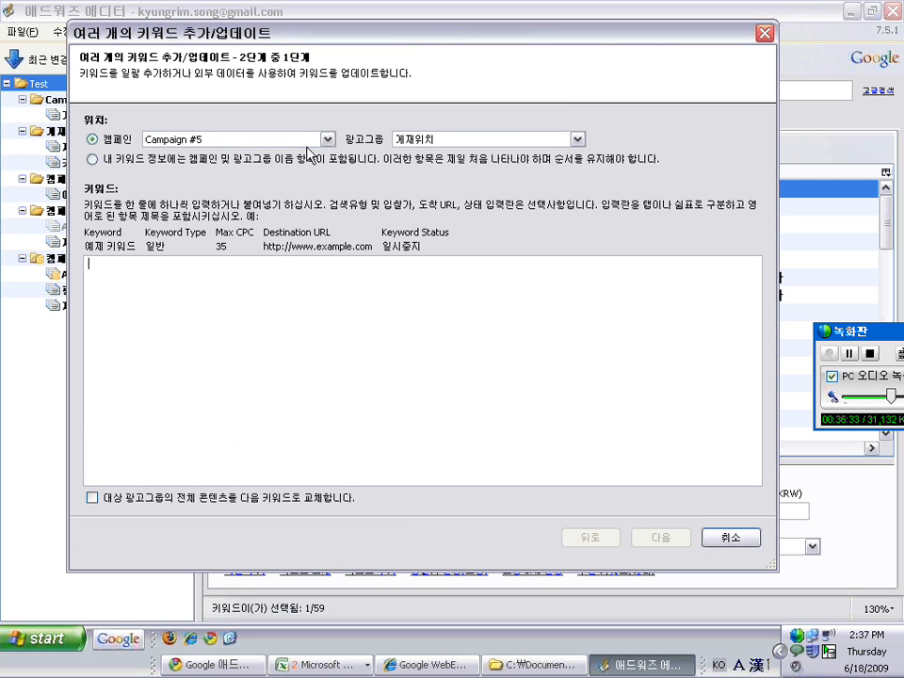
{"action": "left_click", "coordinate": [92, 159]}
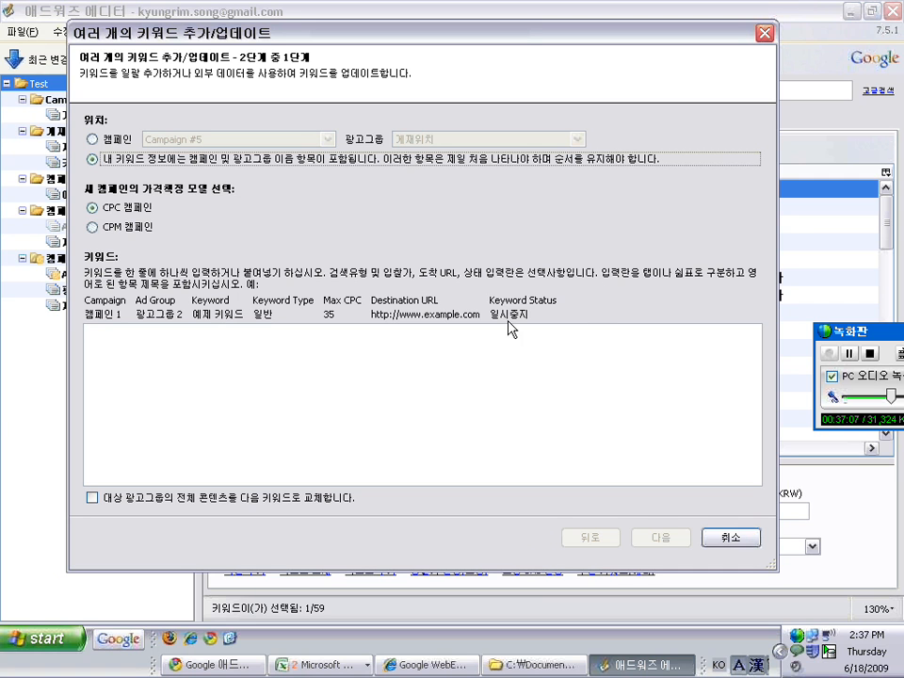
Copy Excel range A2:F249, campaign through destination URL, and paste it into the wizard's keyword box
{"action": "key", "text": "alt+Tab"}
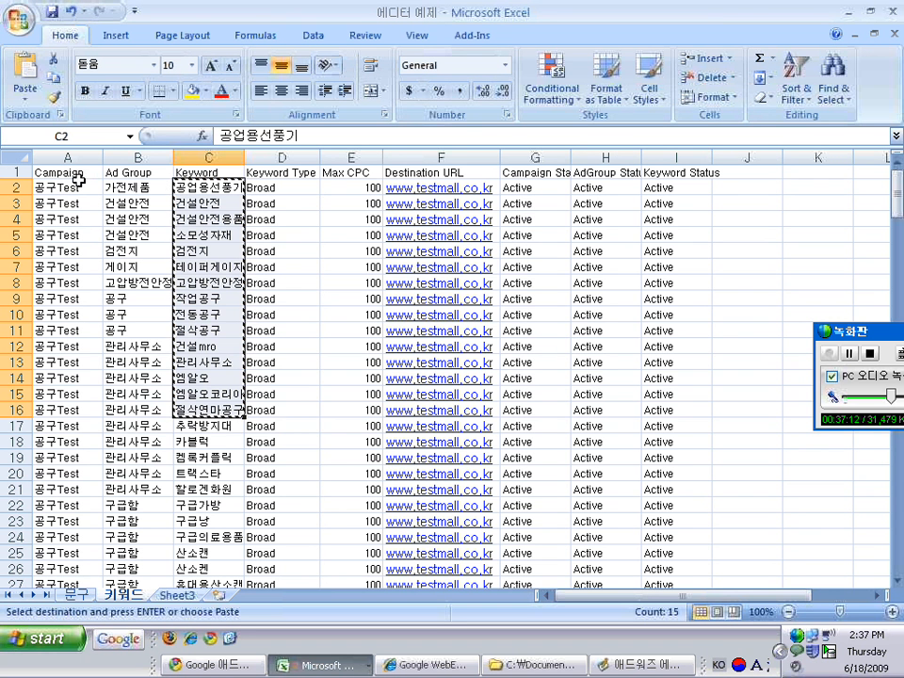
{"action": "key", "text": "alt+Tab"}
{"action": "key", "text": "alt+Tab"}
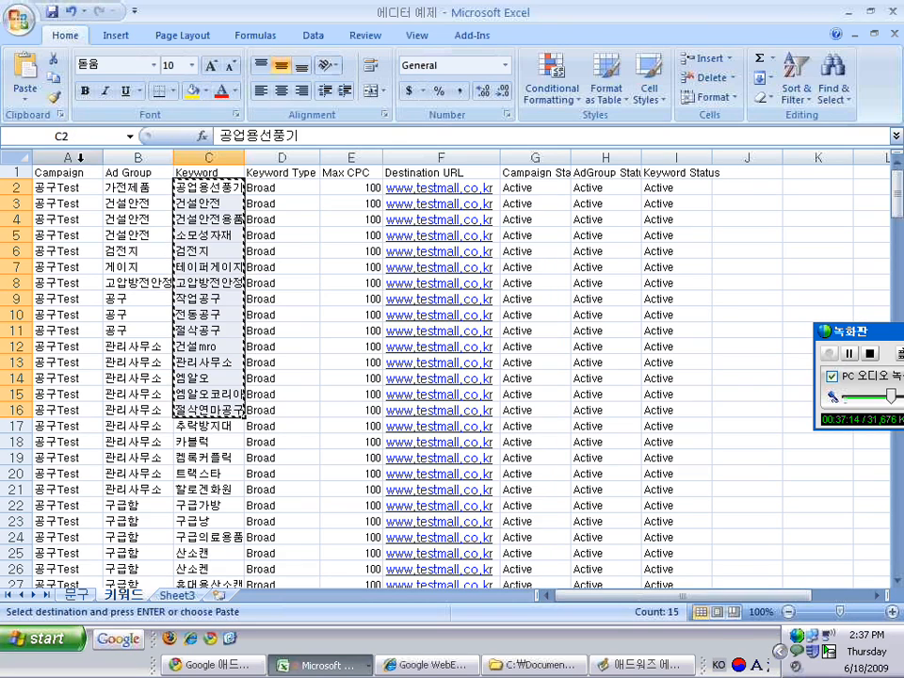
{"action": "left_click_drag", "start_coordinate": [83, 187], "coordinate": [193, 187]}
{"action": "key", "text": "alt+Tab"}
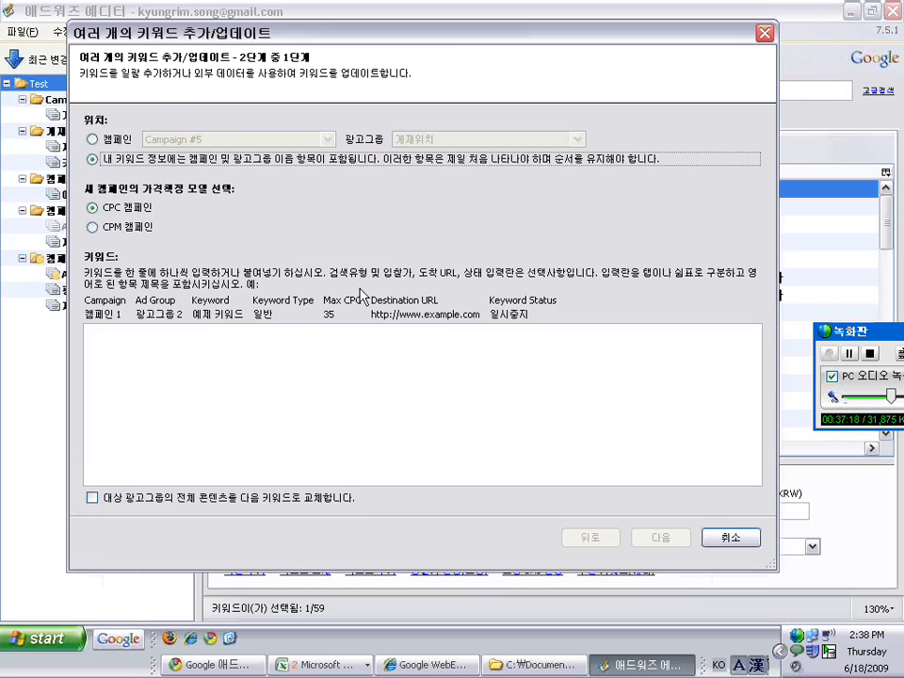
{"action": "key", "text": "alt+Tab"}
{"action": "left_click_drag", "start_coordinate": [85, 186], "coordinate": [410, 191]}
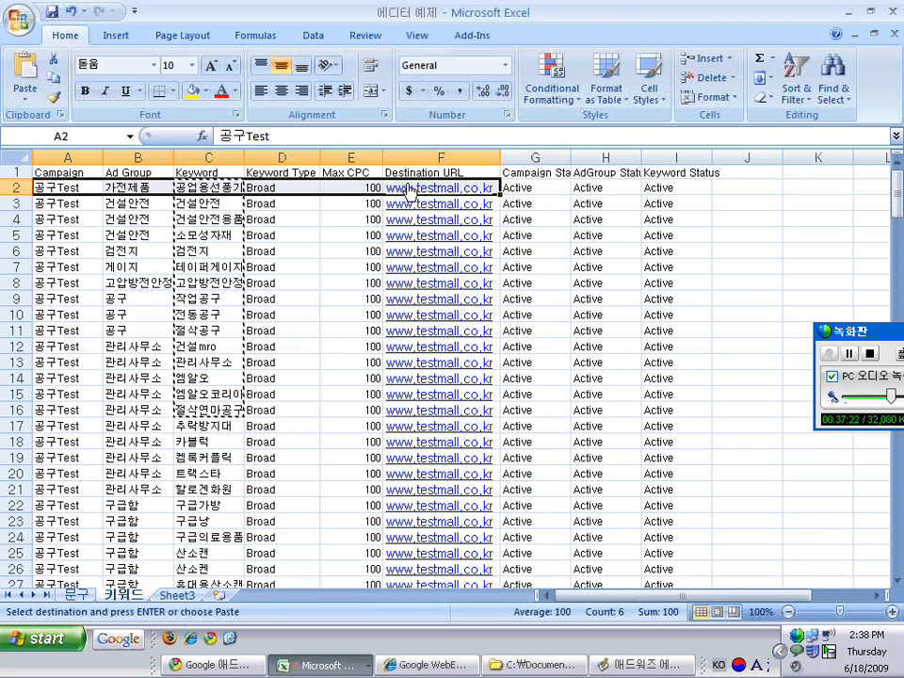
{"action": "key", "text": "ctrl+shift+Down"}
{"action": "key", "text": "ctrl+c"}
{"action": "key", "text": "alt+Tab"}
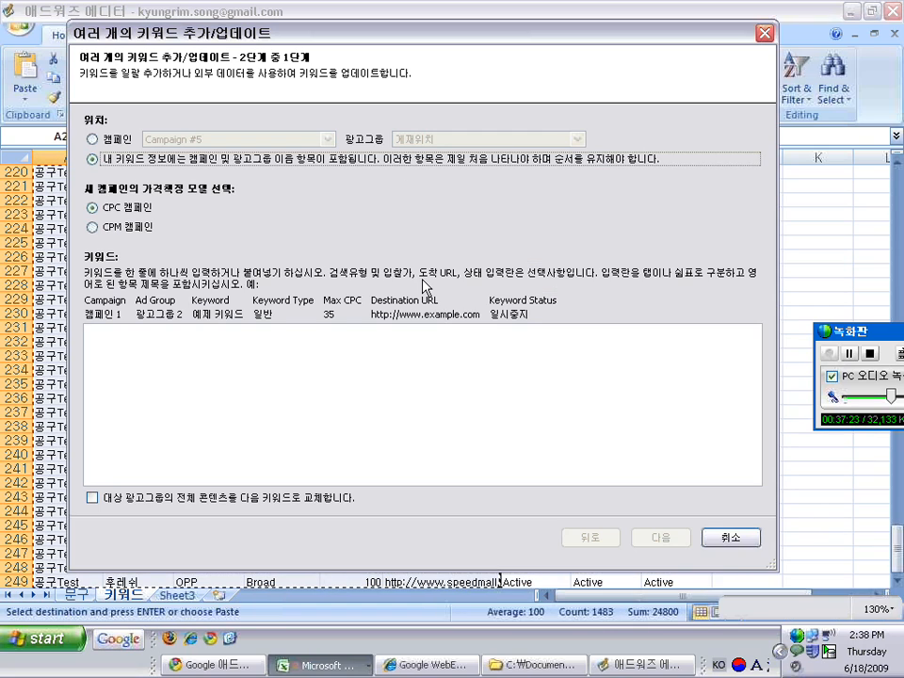
{"action": "left_click", "coordinate": [390, 361]}
{"action": "key", "text": "ctrl+v"}
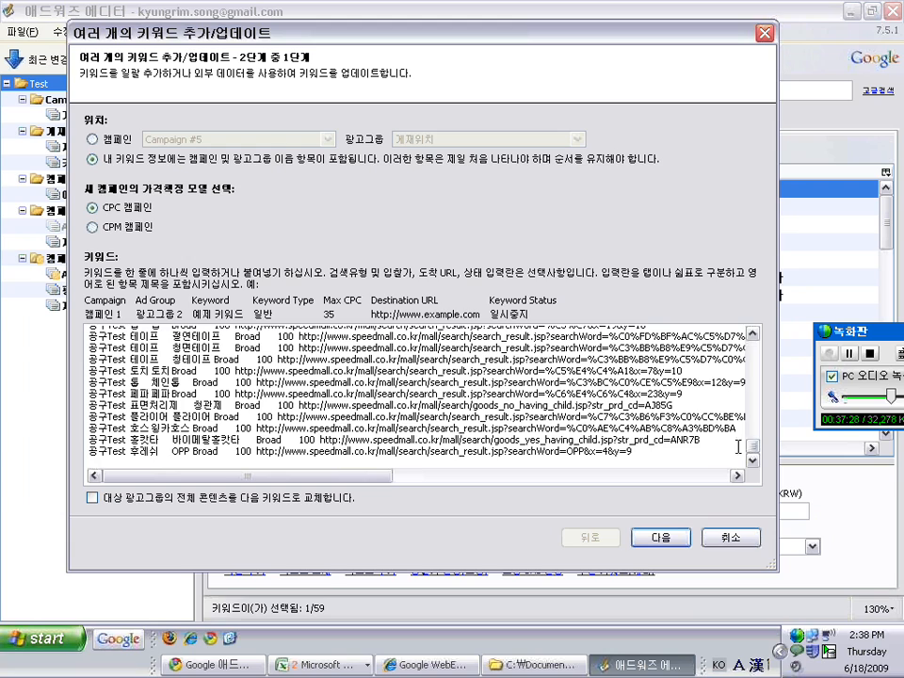
Inspect Excel rows 98–99, then advance to the review of 248 keywords in 115 new ad groups
{"action": "left_click_drag", "start_coordinate": [751, 447], "coordinate": [756, 333]}
{"action": "key", "text": "alt+Tab"}
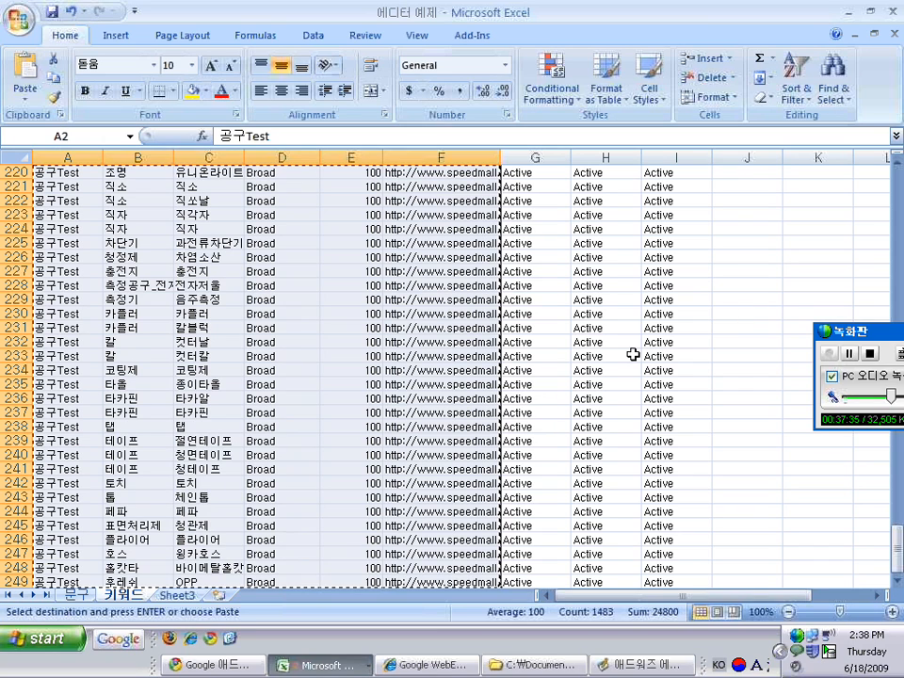
{"action": "key", "text": "Page_Up"}
{"action": "key", "text": "Page_Up"}
{"action": "key", "text": "Page_Up"}
{"action": "key", "text": "Page_Up"}
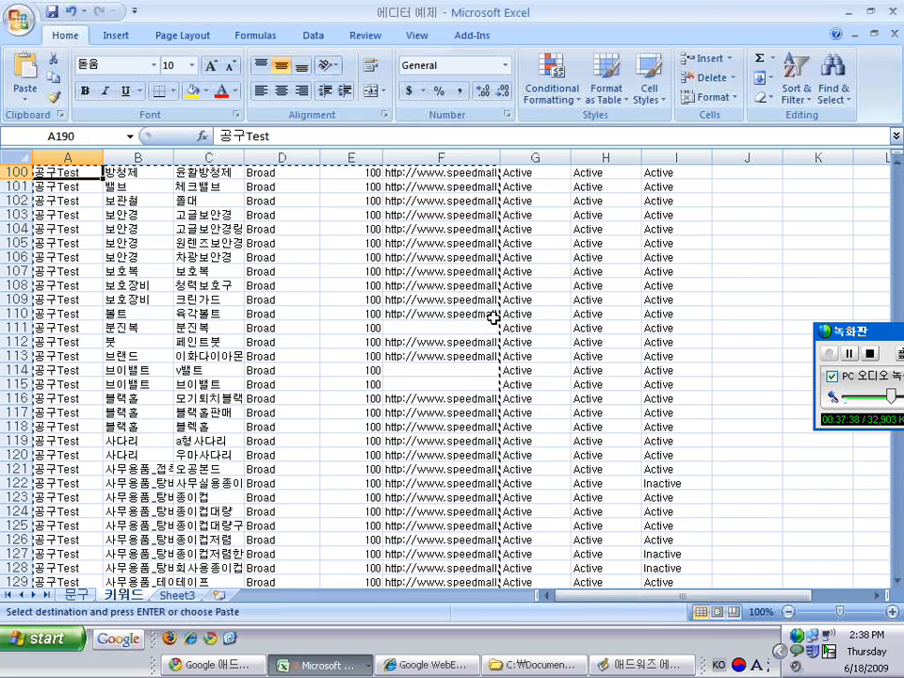
{"action": "left_click", "coordinate": [404, 570]}
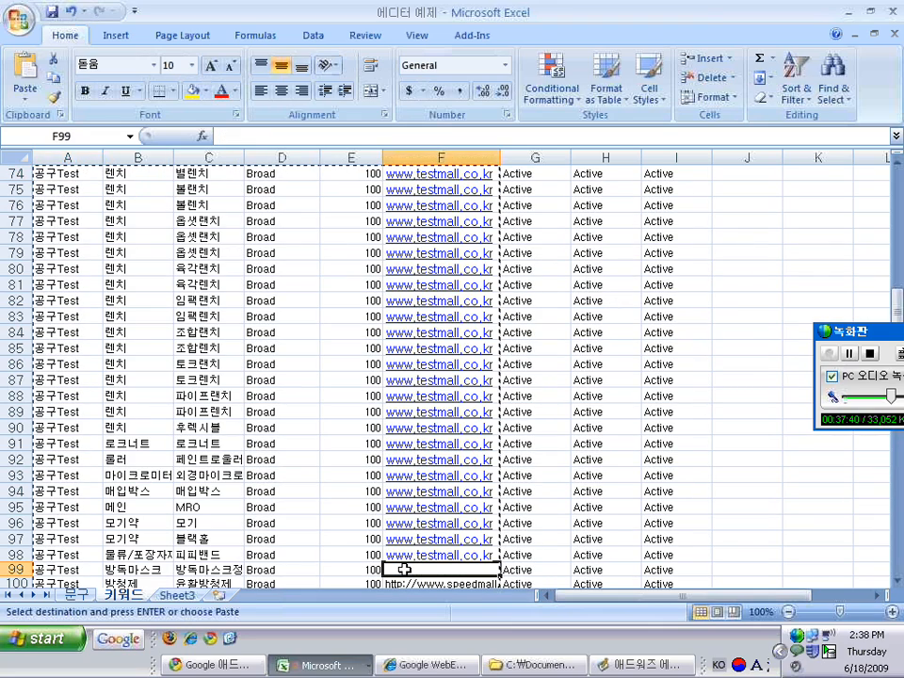
{"action": "key", "text": "shift+Left"}
{"action": "key", "text": "shift+Left"}
{"action": "key", "text": "shift+Left"}
{"action": "key", "text": "shift+Left"}
{"action": "key", "text": "shift+Left"}
{"action": "key", "text": "shift+Up"}
{"action": "key", "text": "ctrl+shift+Home"}
{"action": "key", "text": "alt+Tab"}
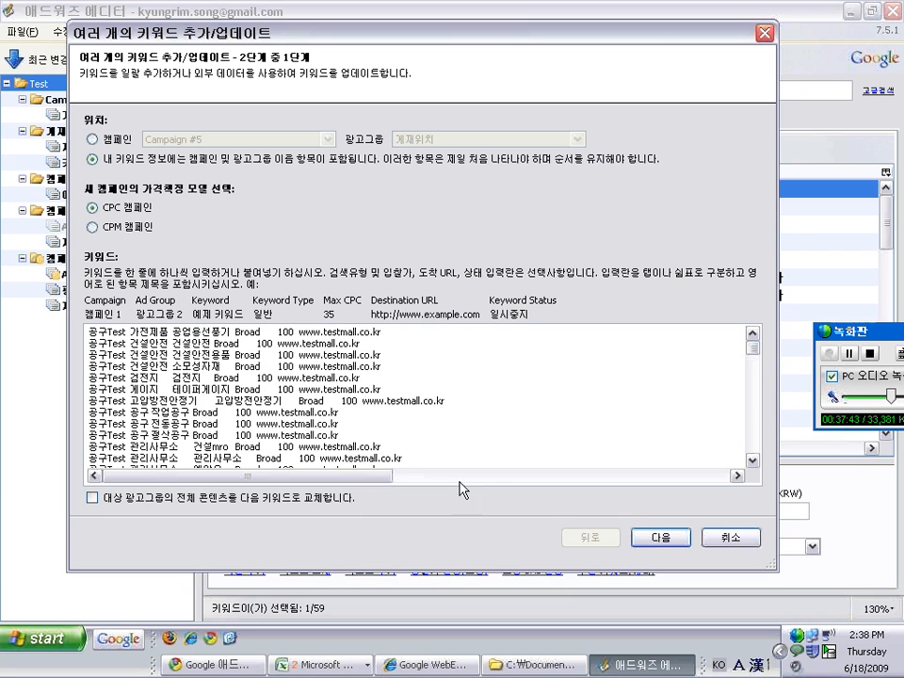
{"action": "left_click", "coordinate": [662, 535]}
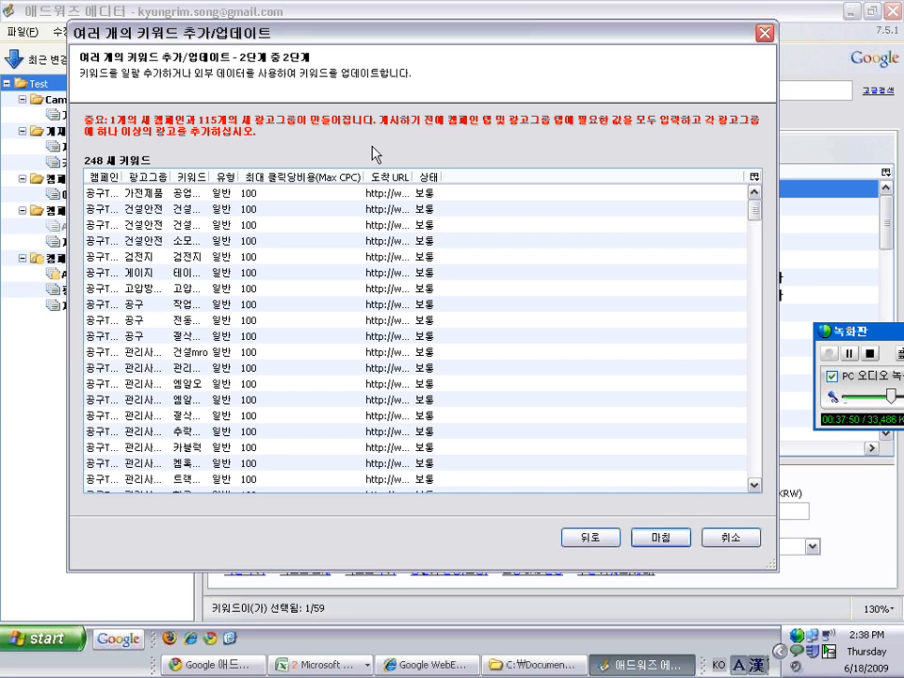
Finish adding the 248 keywords as 공구Test and inspect the 가전제품 and 건설안전 ad groups
{"action": "left_click", "coordinate": [661, 536]}
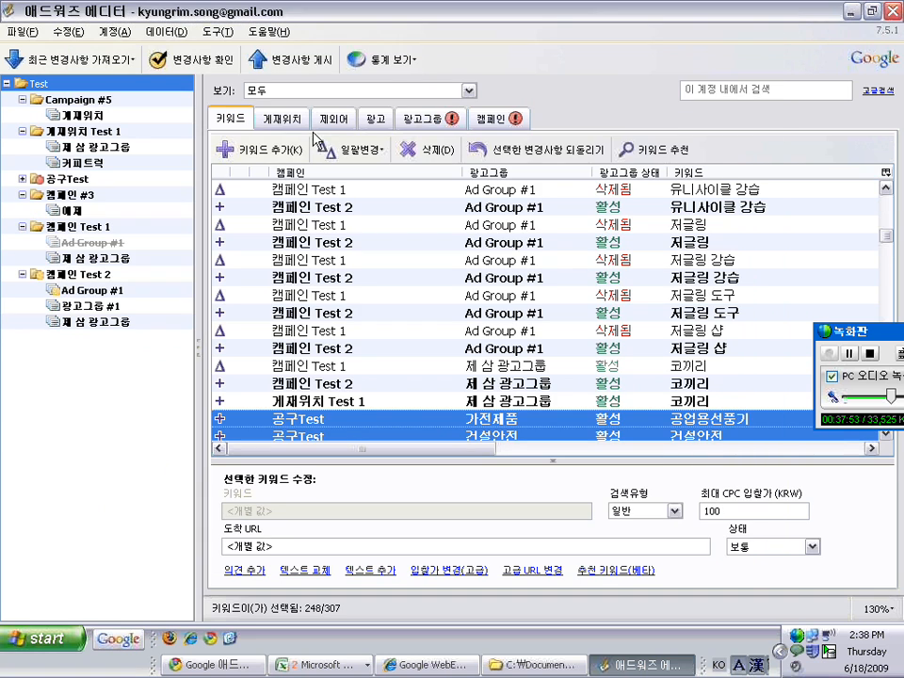
{"action": "left_click", "coordinate": [21, 179]}
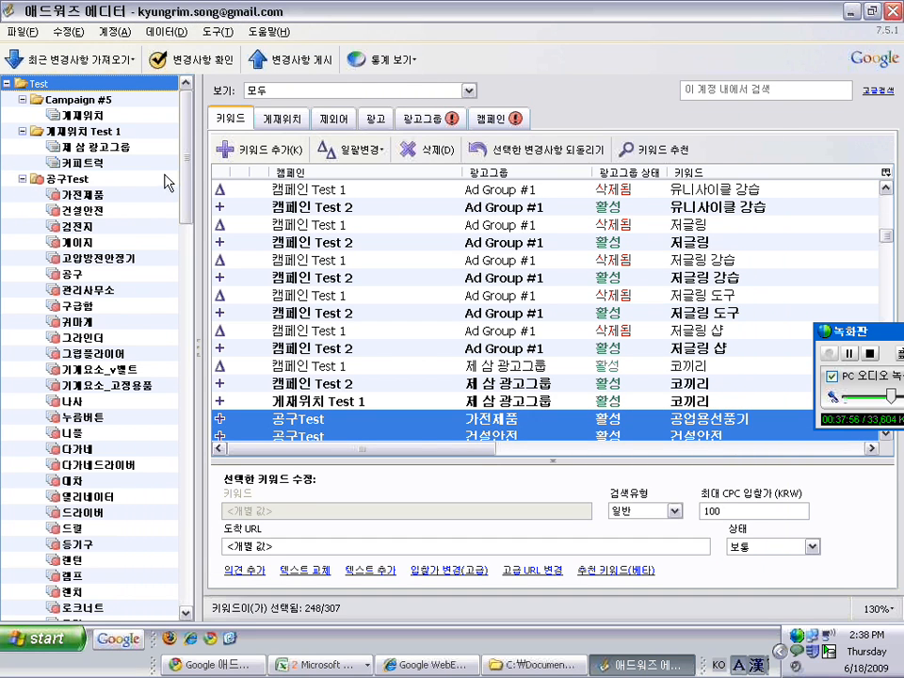
{"action": "left_click", "coordinate": [113, 195]}
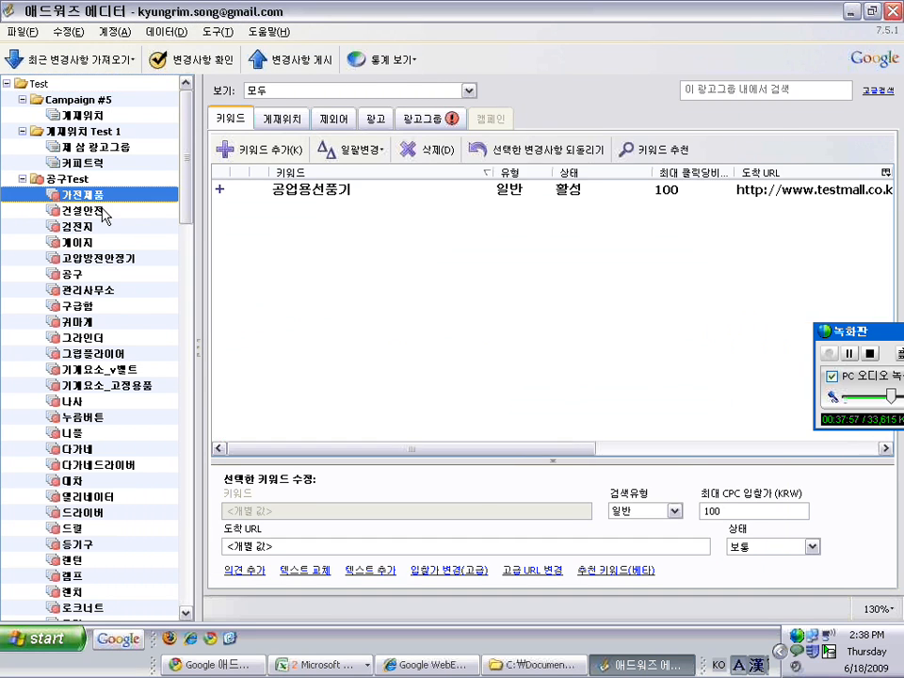
{"action": "left_click", "coordinate": [175, 208]}
{"action": "left_click_drag", "start_coordinate": [185, 201], "coordinate": [179, 274]}
Review keywords in the 게이지, 관리사무소, 구급함 and 그라인더 groups, then the campaign's full list and errors
{"action": "scroll", "coordinate": [179, 274], "scroll_direction": "down", "scroll_amount": 12}
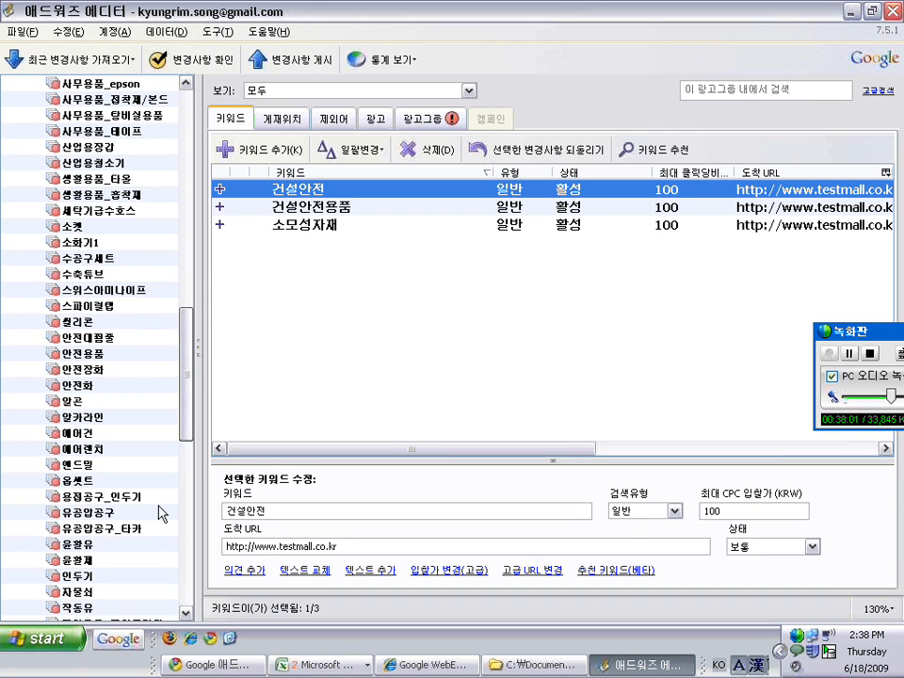
{"action": "scroll", "coordinate": [132, 235], "scroll_direction": "up", "scroll_amount": 15}
{"action": "left_click", "coordinate": [139, 228]}
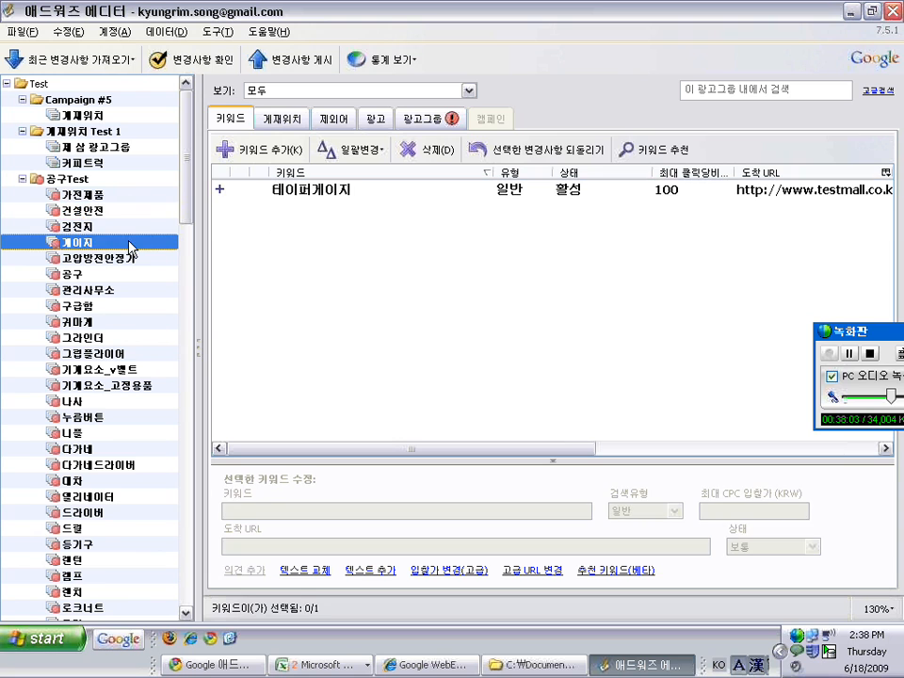
{"action": "left_click", "coordinate": [110, 287]}
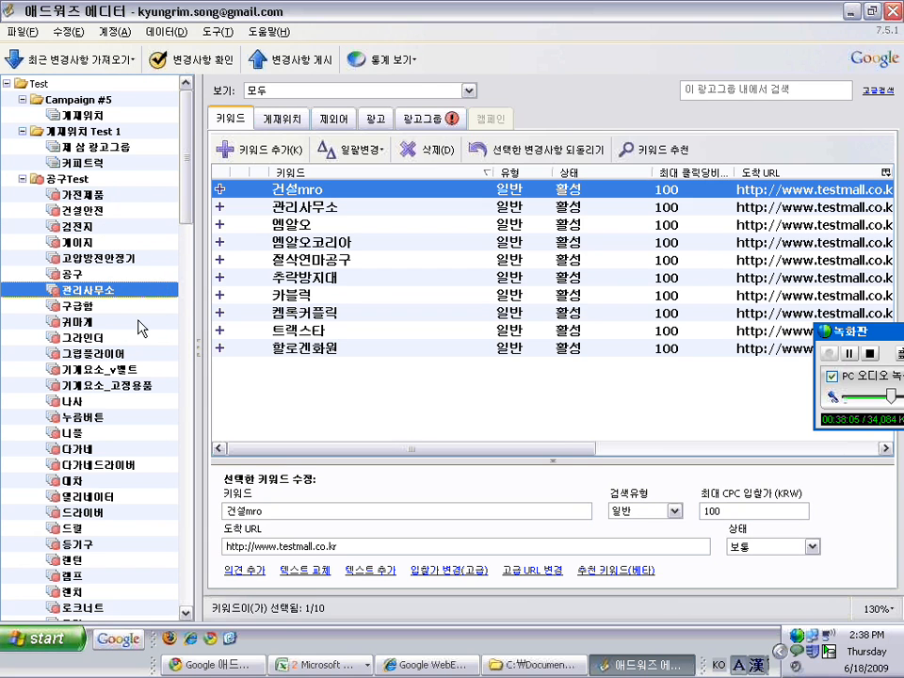
{"action": "left_click", "coordinate": [141, 321]}
{"action": "left_click", "coordinate": [150, 307]}
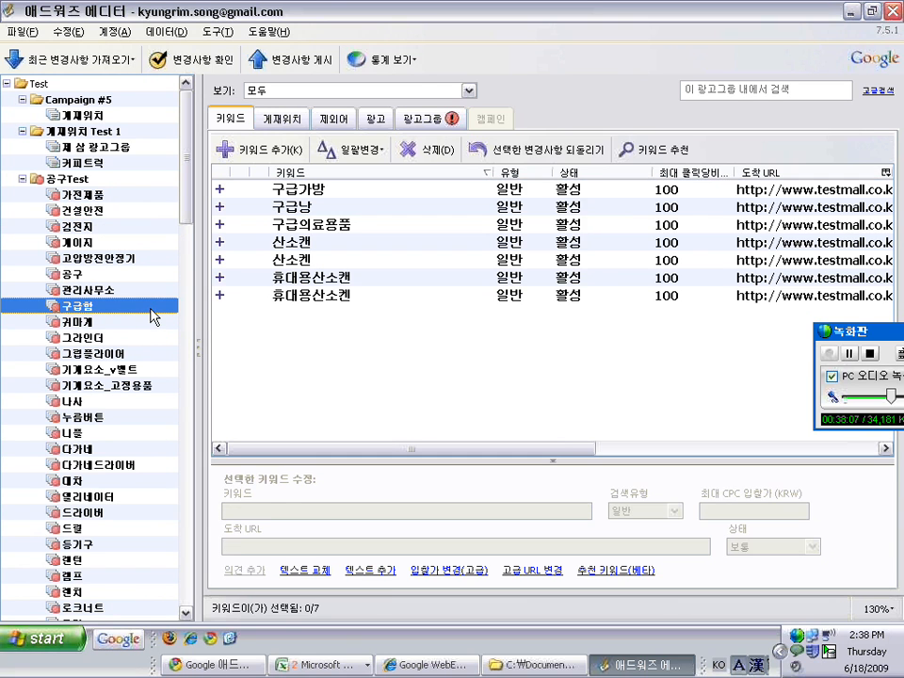
{"action": "left_click", "coordinate": [143, 340]}
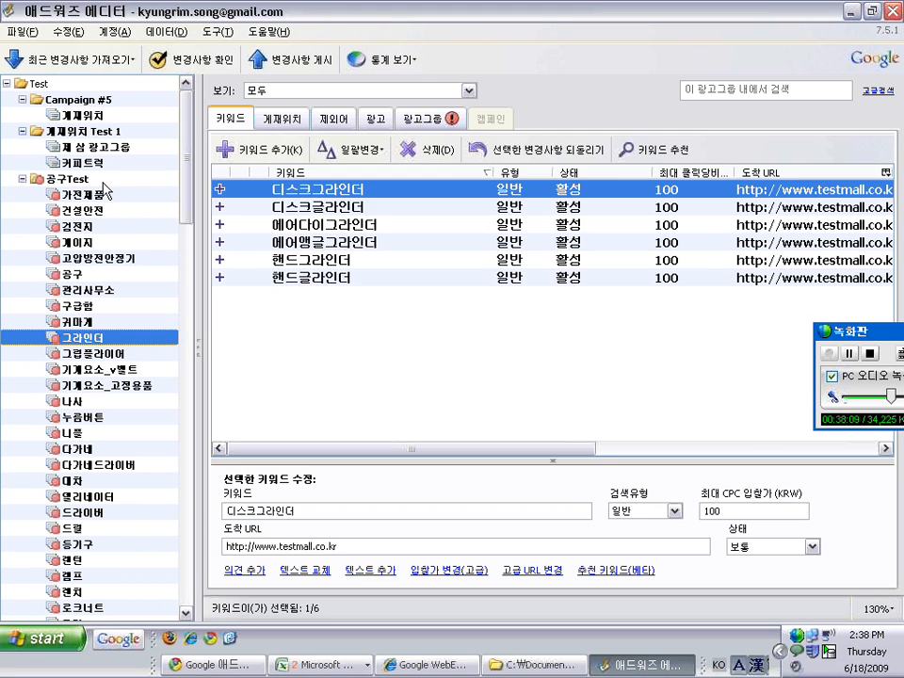
{"action": "left_click", "coordinate": [106, 188]}
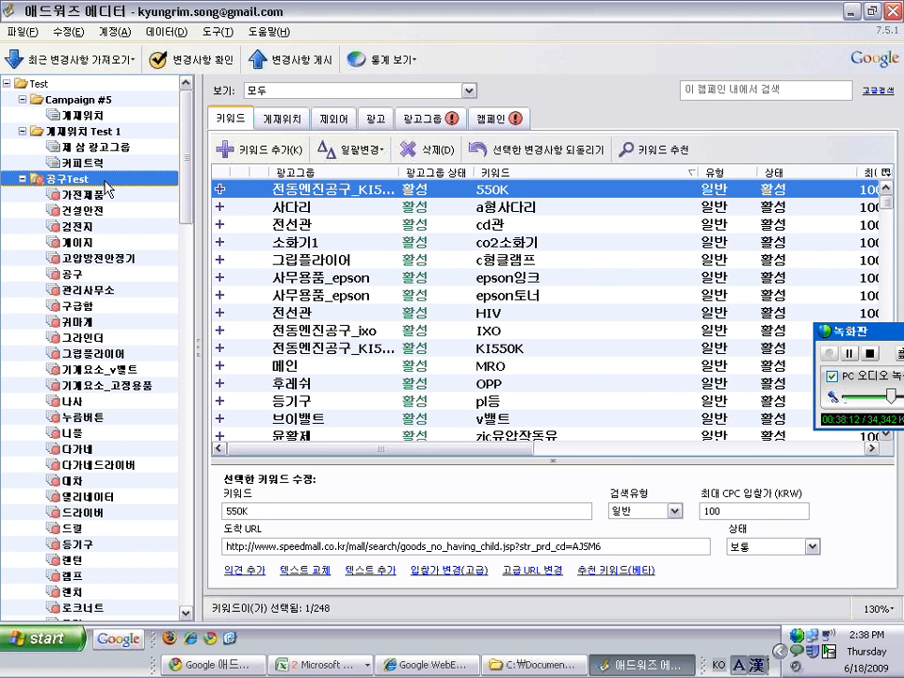
{"action": "left_click", "coordinate": [434, 125]}
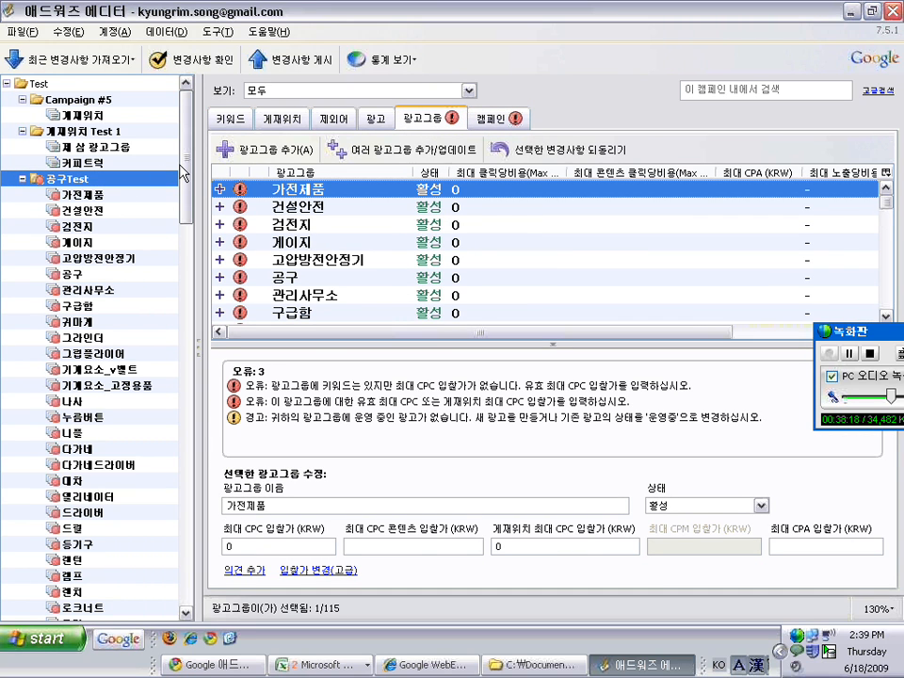
Enter 100000 in the 공구Test campaign's 예산 (KRW) field in the campaign list
{"action": "left_click", "coordinate": [506, 120]}
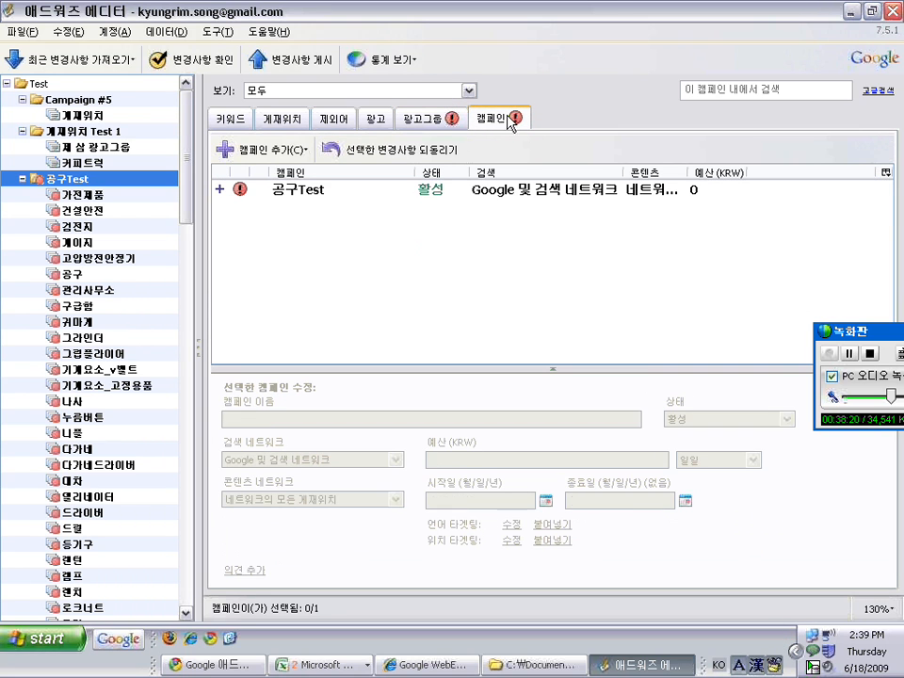
{"action": "left_click", "coordinate": [443, 189]}
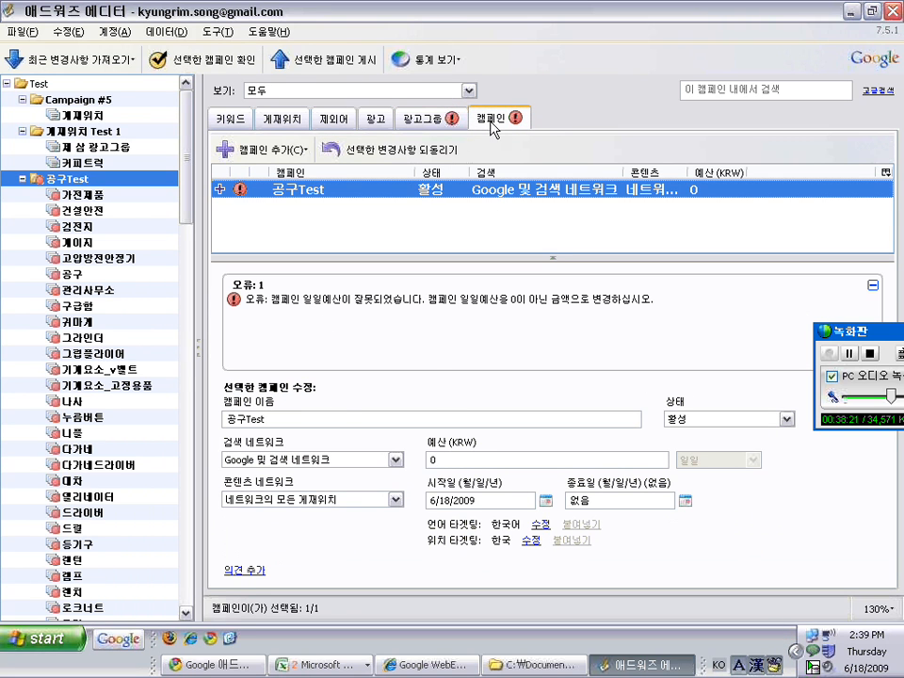
{"action": "left_click", "coordinate": [489, 461]}
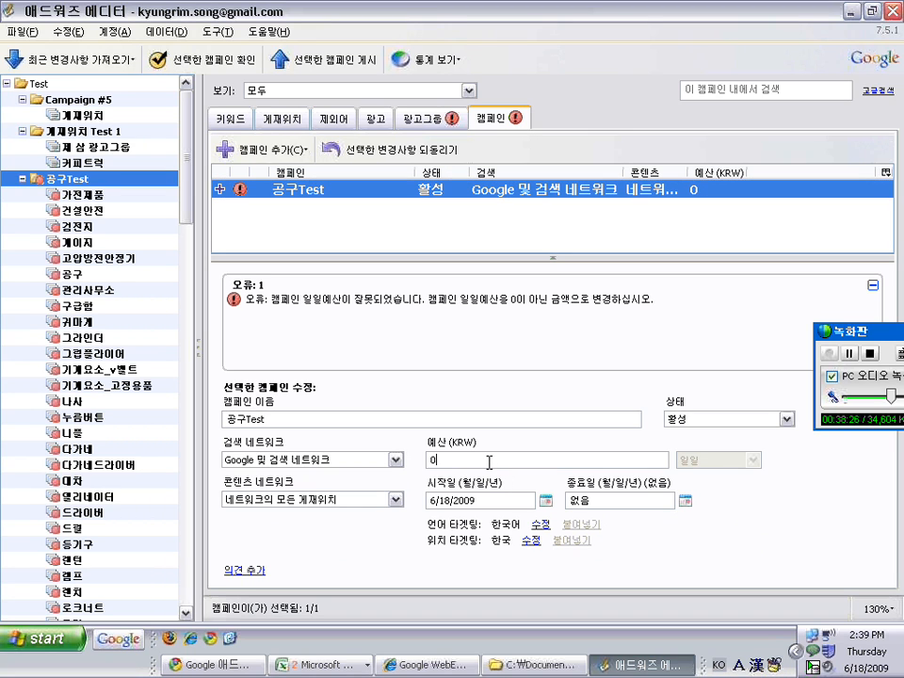
{"action": "type", "text": "00000"}
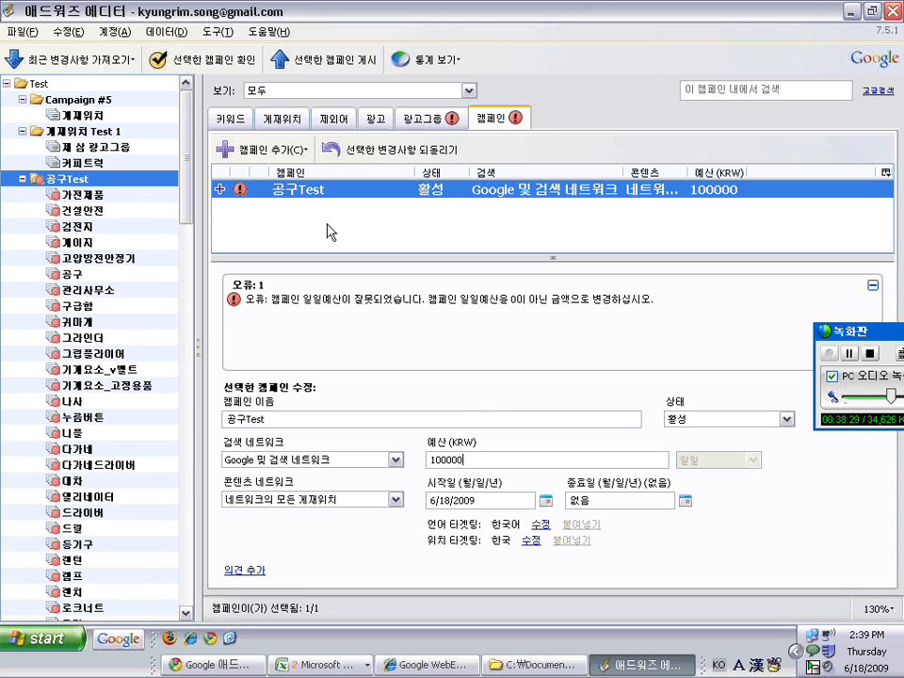
{"action": "left_click", "coordinate": [443, 119]}
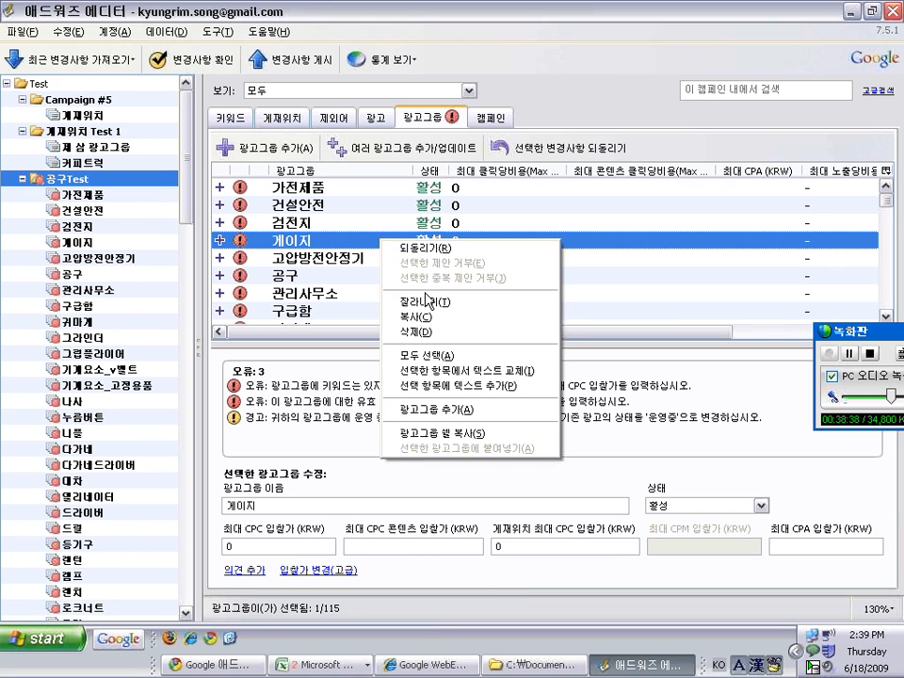
Give all 115 selected ad groups a max CPC of 100, then view the 게이지 group's ads
{"action": "left_click", "coordinate": [429, 356]}
{"action": "left_click", "coordinate": [291, 544]}
{"action": "key", "text": "BackSpace"}
{"action": "type", "text": "10"}
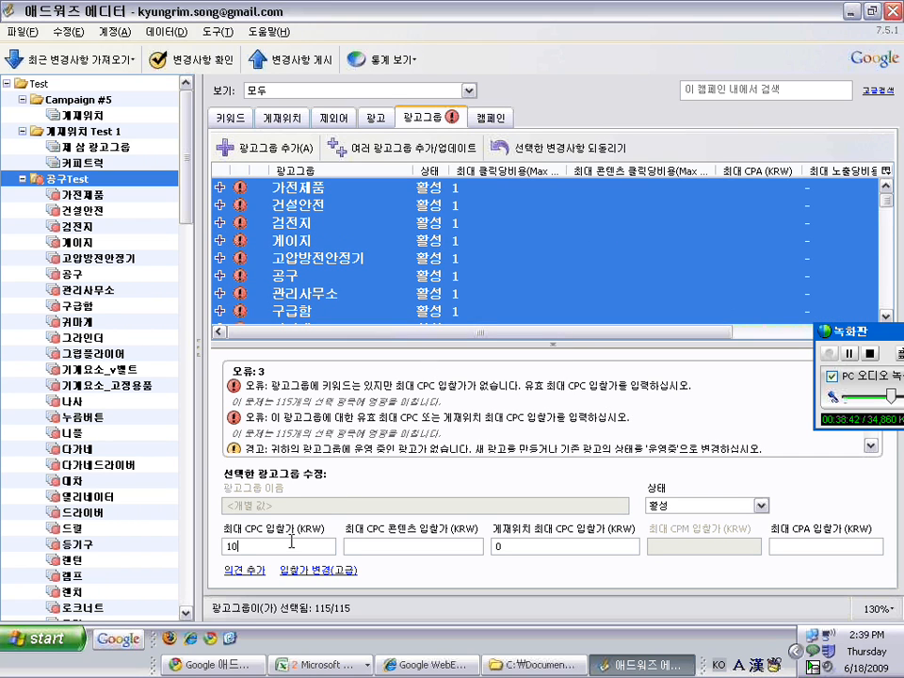
{"action": "type", "text": "0"}
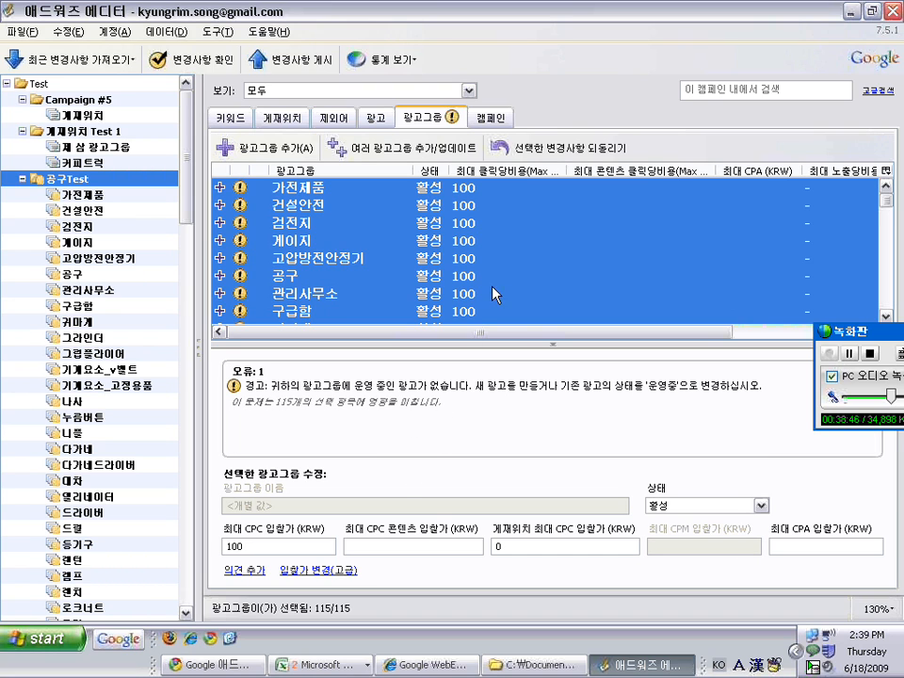
{"action": "left_click", "coordinate": [476, 241]}
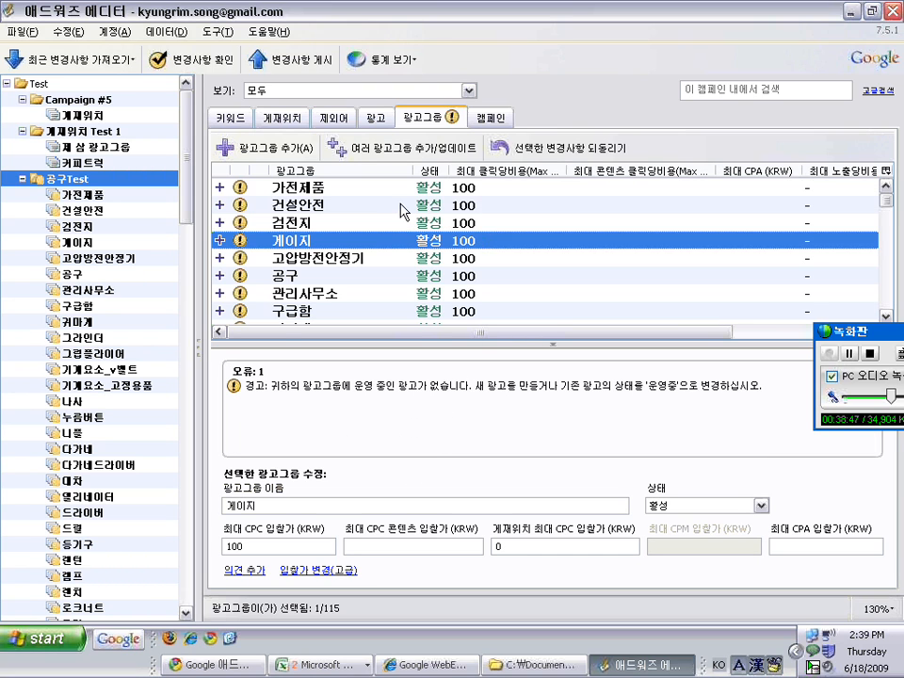
{"action": "left_click", "coordinate": [373, 121]}
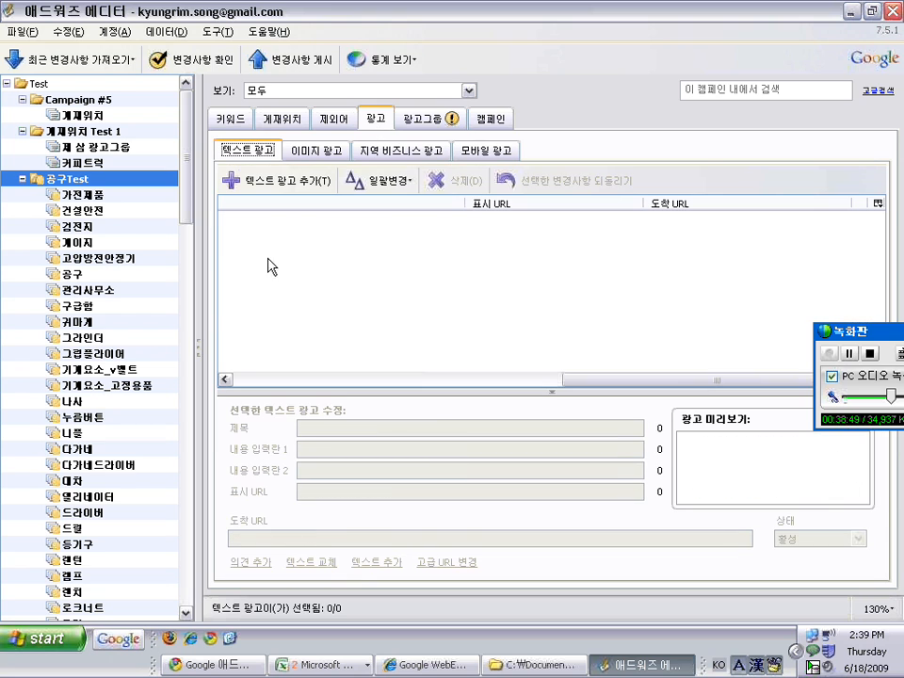
Start 여러 개의 텍스트 광고 추가 with campaign/ad group names from the data, then show 에디터 예제
{"action": "left_click", "coordinate": [316, 665]}
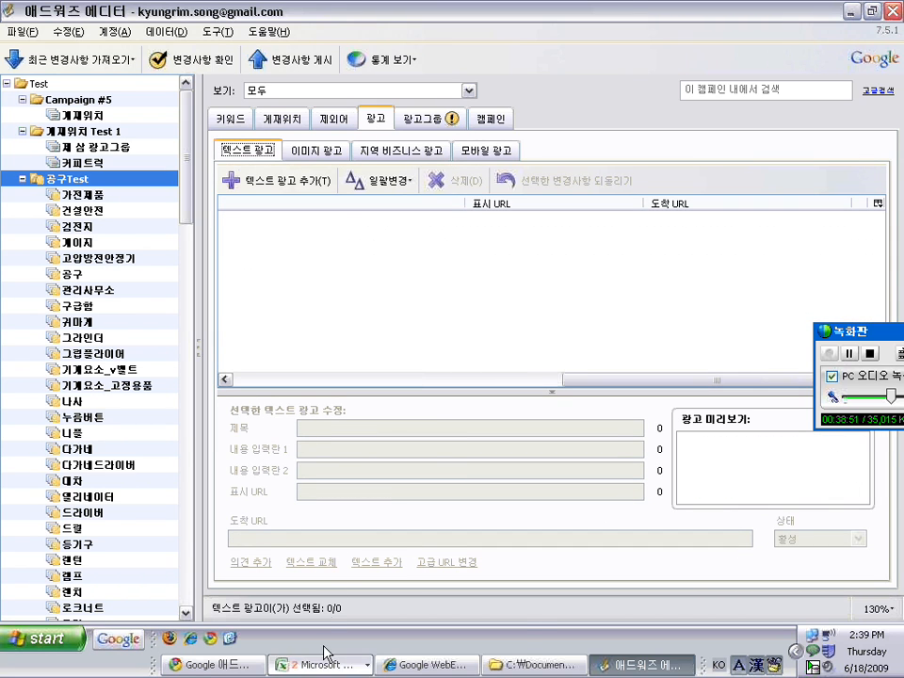
{"action": "left_click", "coordinate": [307, 267]}
{"action": "left_click", "coordinate": [399, 181]}
{"action": "left_click", "coordinate": [382, 207]}
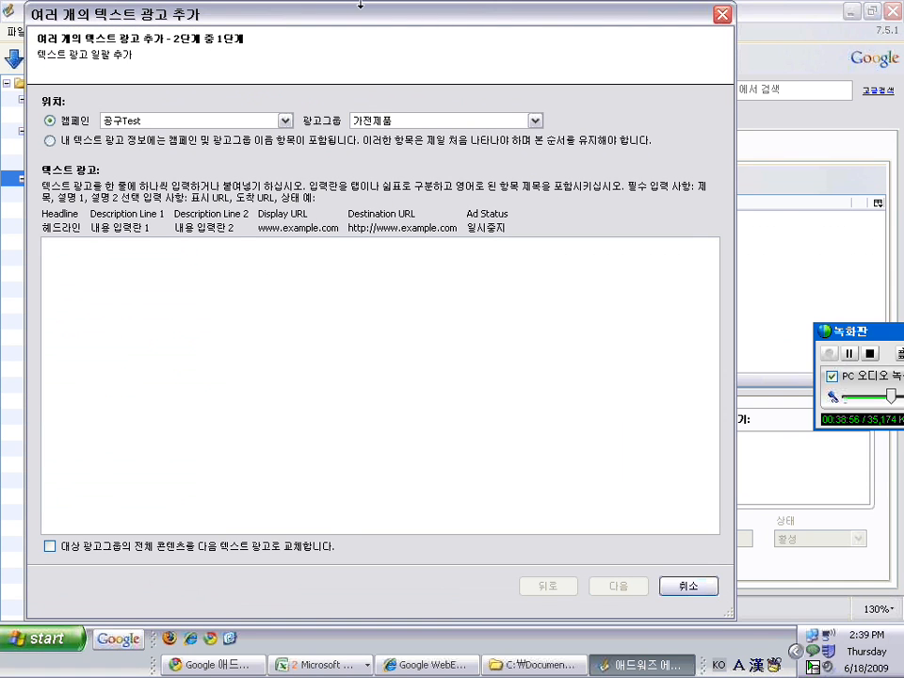
{"action": "left_click", "coordinate": [95, 123]}
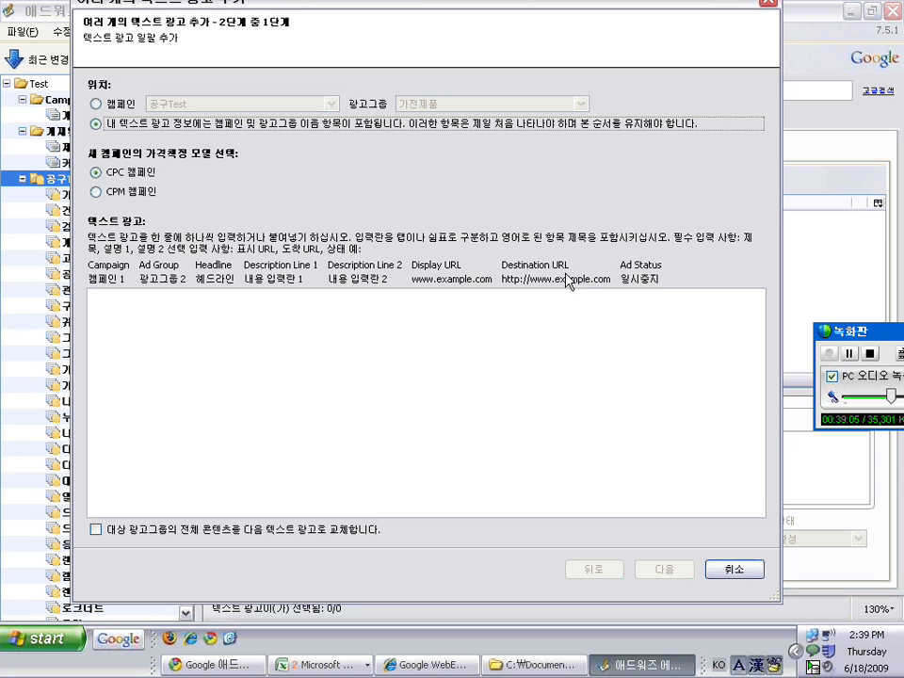
{"action": "left_click", "coordinate": [316, 665]}
{"action": "left_click", "coordinate": [345, 640]}
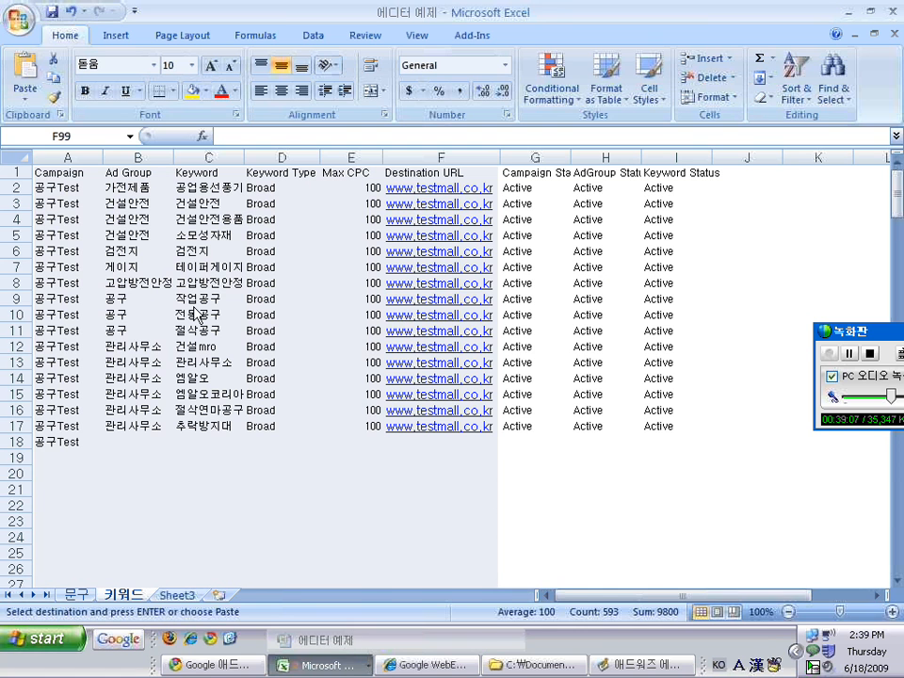
Copy the 문구 sheet's range A1:G399 and paste it into the bulk text-ad import
{"action": "left_click", "coordinate": [78, 594]}
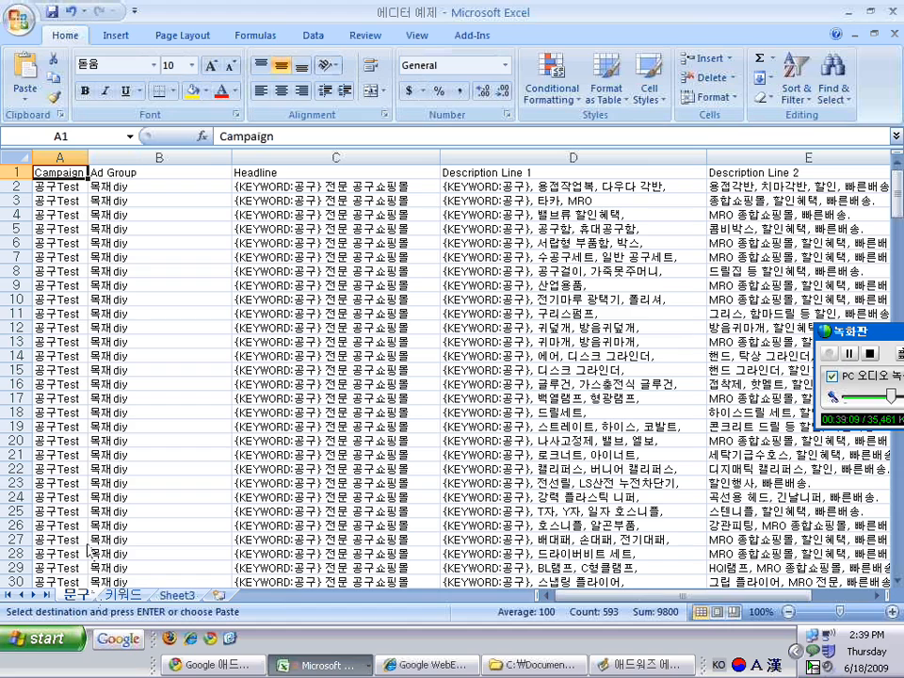
{"action": "key", "text": "ctrl+shift+Right"}
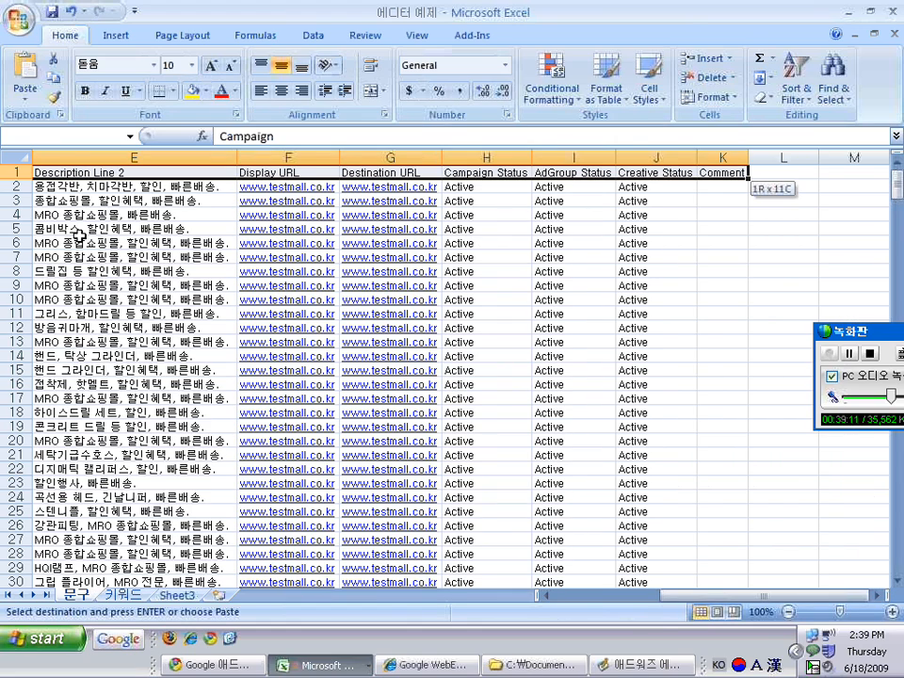
{"action": "key", "text": "shift+Left"}
{"action": "key", "text": "shift+Left"}
{"action": "key", "text": "shift+Left"}
{"action": "key", "text": "shift+Left"}
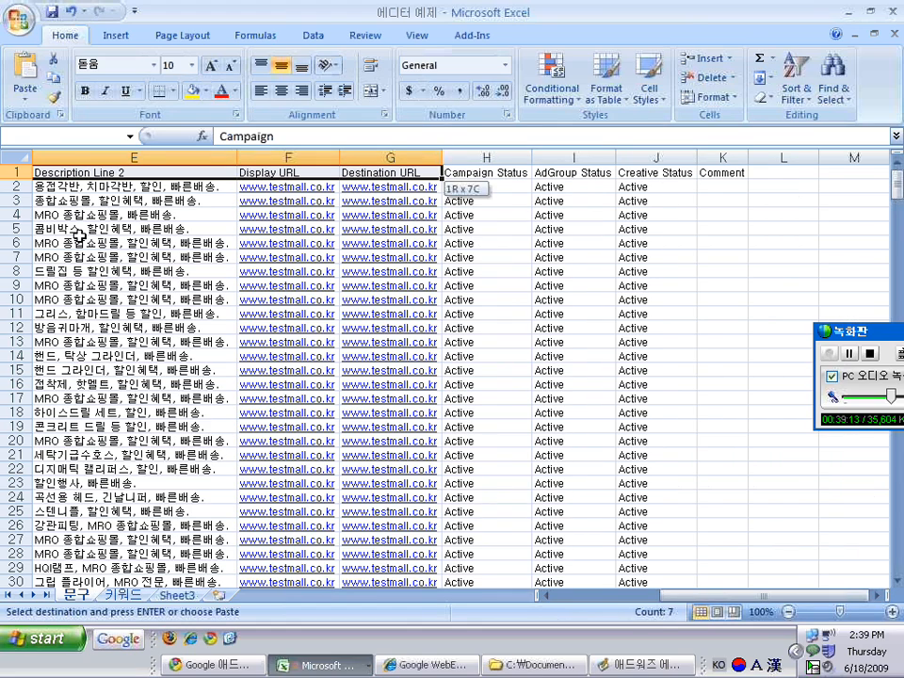
{"action": "key", "text": "ctrl+shift+Down"}
{"action": "key", "text": "alt+Tab"}
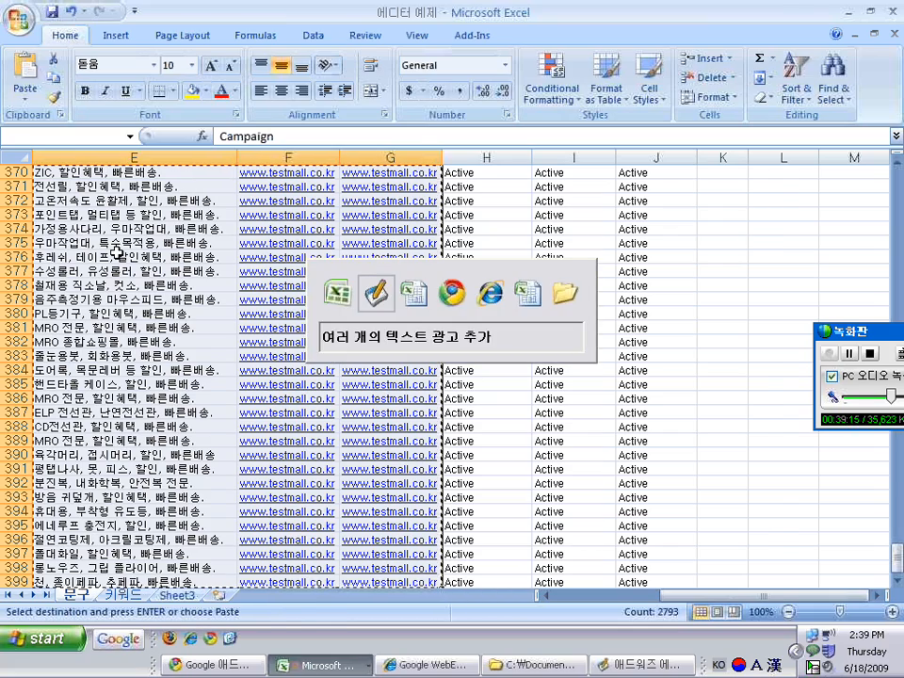
{"action": "key", "text": "ctrl+v"}
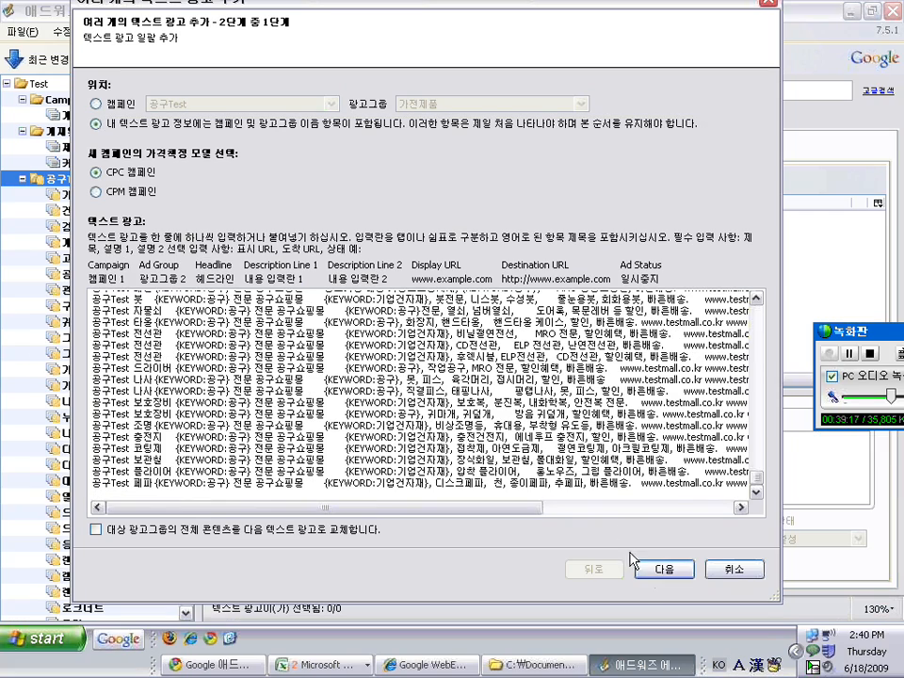
Import the 351 new text ads, skipping 47, and inspect 고압방전안정기's imported ad
{"action": "left_click", "coordinate": [665, 570]}
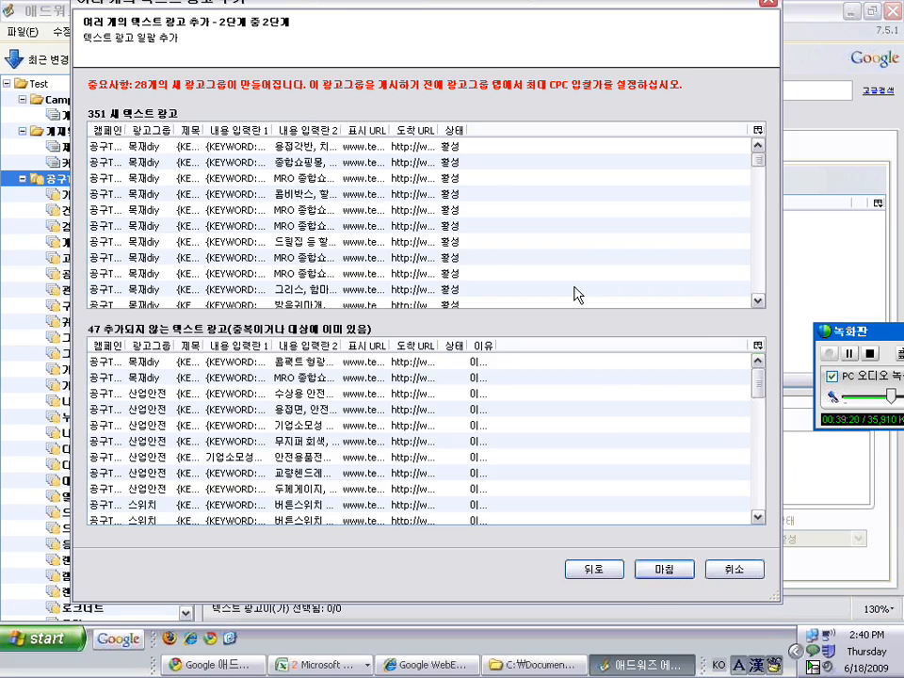
{"action": "left_click", "coordinate": [663, 569]}
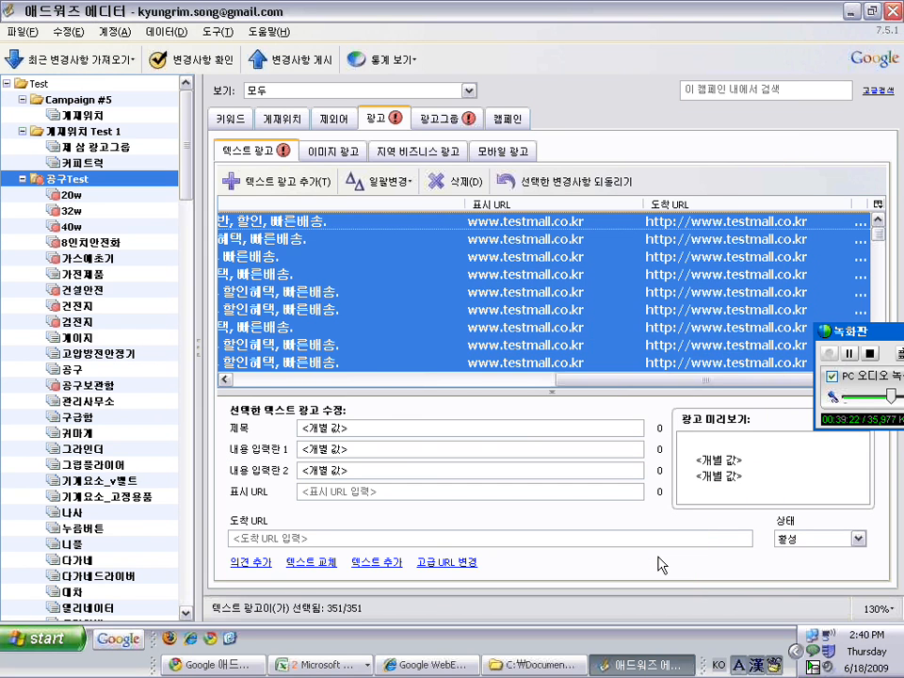
{"action": "left_click", "coordinate": [121, 352]}
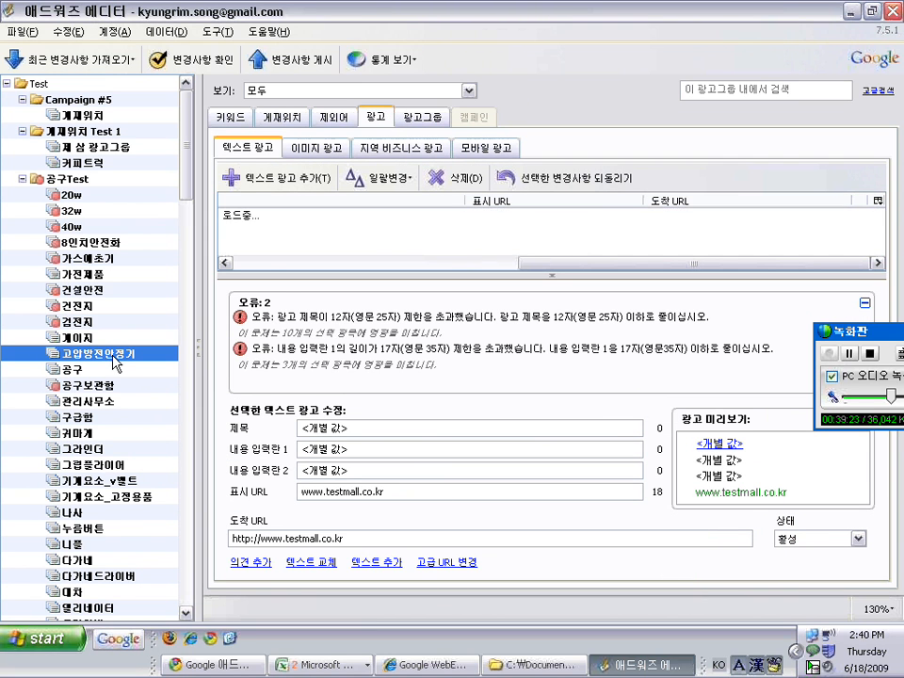
{"action": "left_click", "coordinate": [303, 221]}
{"action": "left_click_drag", "start_coordinate": [678, 379], "coordinate": [311, 388]}
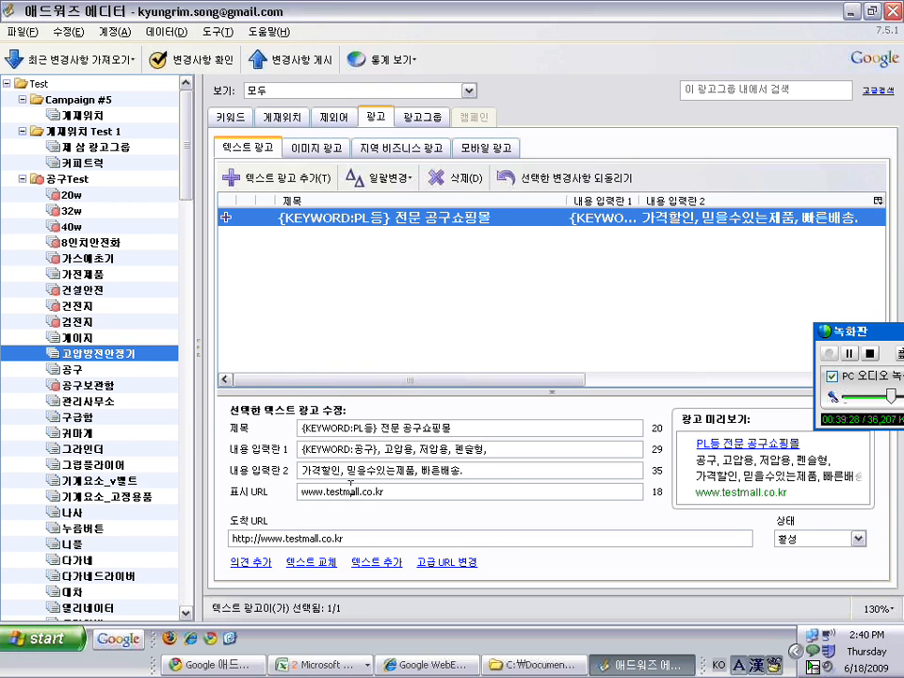
Check the imported ads in the 귀마개, 방독마스크경화/필터, 로크너트 and 로프 ad groups
{"action": "left_click", "coordinate": [73, 433]}
{"action": "scroll", "coordinate": [173, 239], "scroll_direction": "down", "scroll_amount": 7}
{"action": "scroll", "coordinate": [172, 239], "scroll_direction": "down", "scroll_amount": 4}
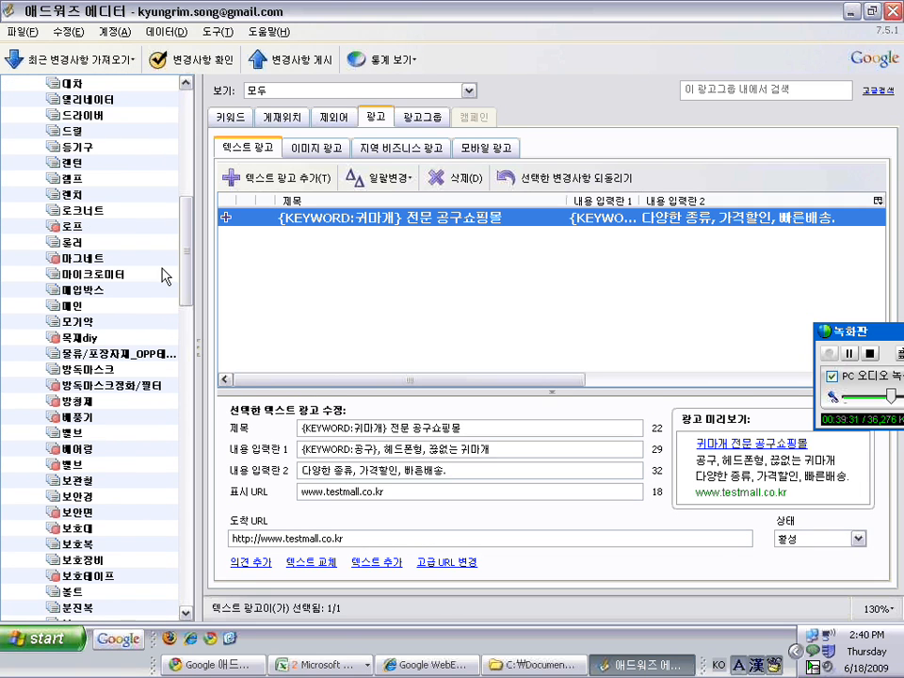
{"action": "left_click", "coordinate": [75, 384]}
{"action": "left_click", "coordinate": [111, 210]}
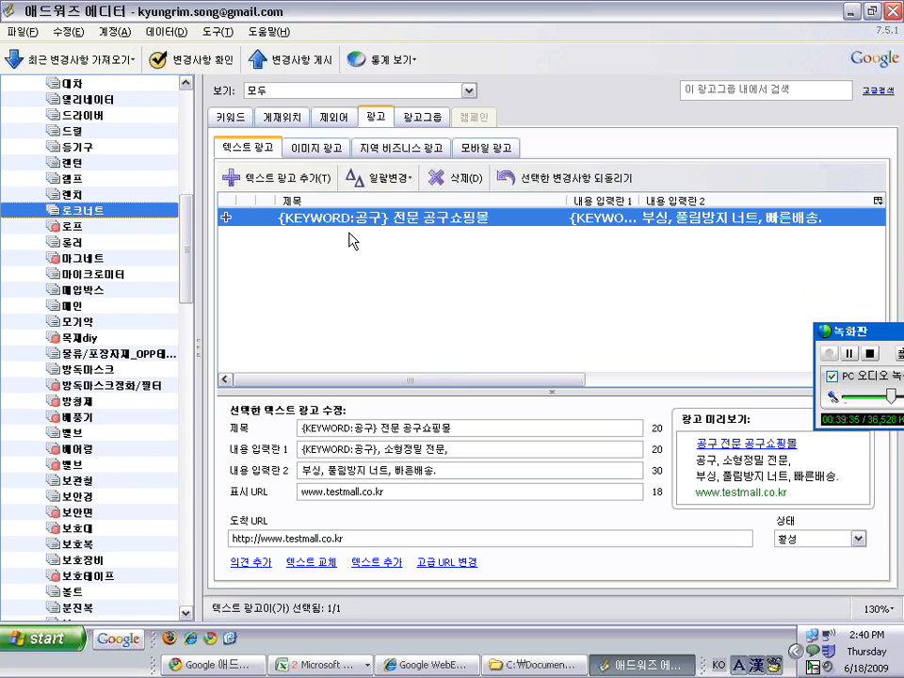
{"action": "left_click", "coordinate": [87, 227]}
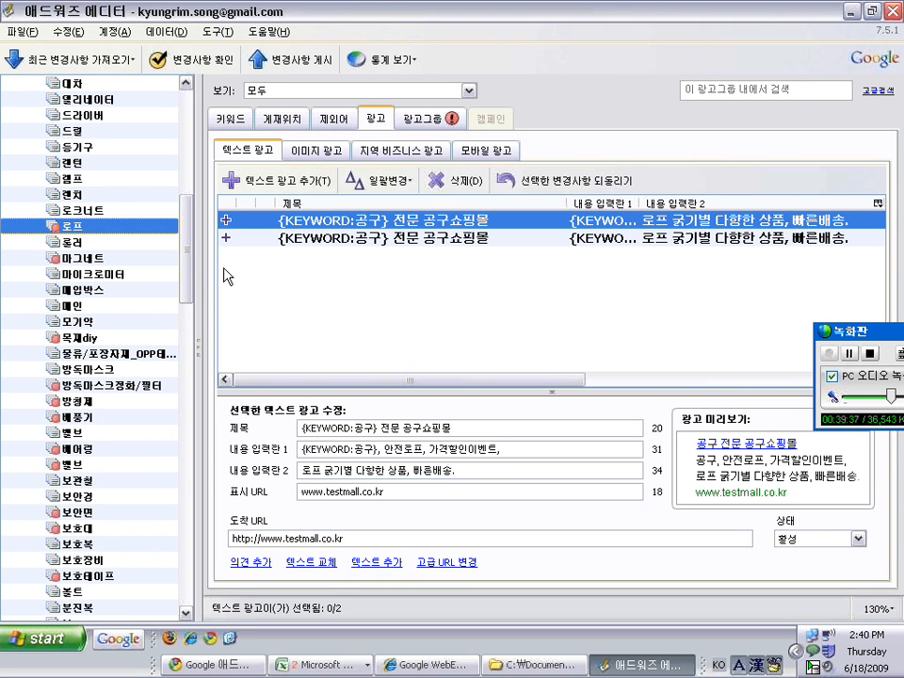
{"action": "left_click_drag", "start_coordinate": [184, 245], "coordinate": [186, 123]}
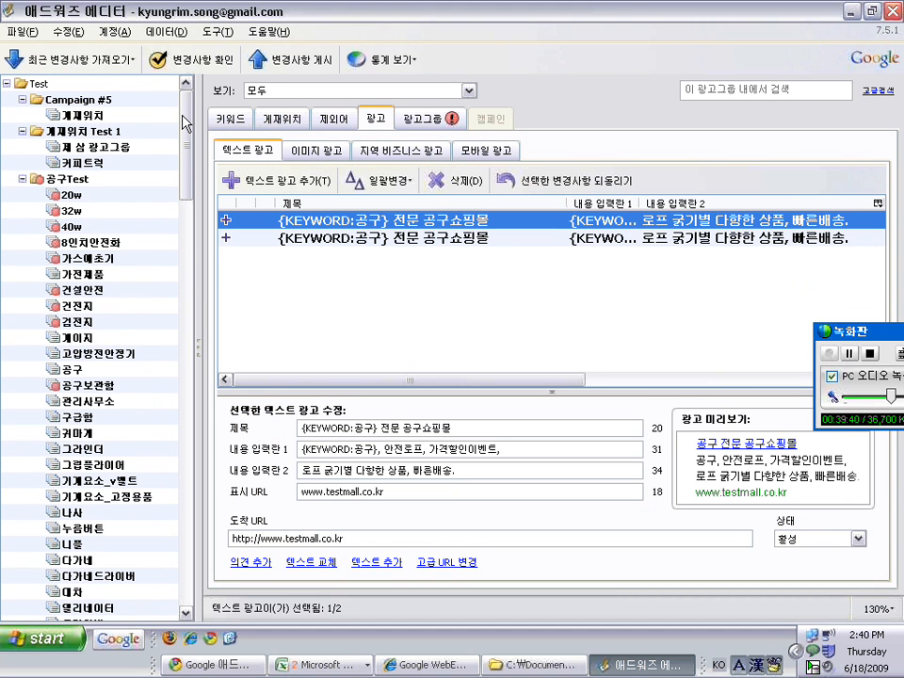
{"action": "left_click", "coordinate": [229, 666]}
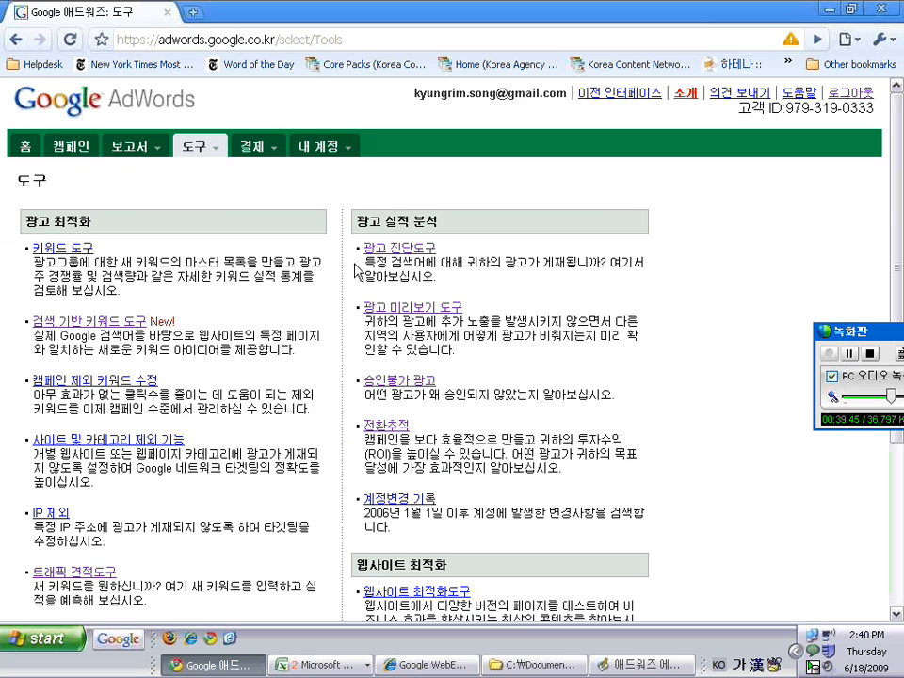
Switch from the Chrome AdWords Tools page back to the AdWords Editor window
{"action": "left_click", "coordinate": [325, 665]}
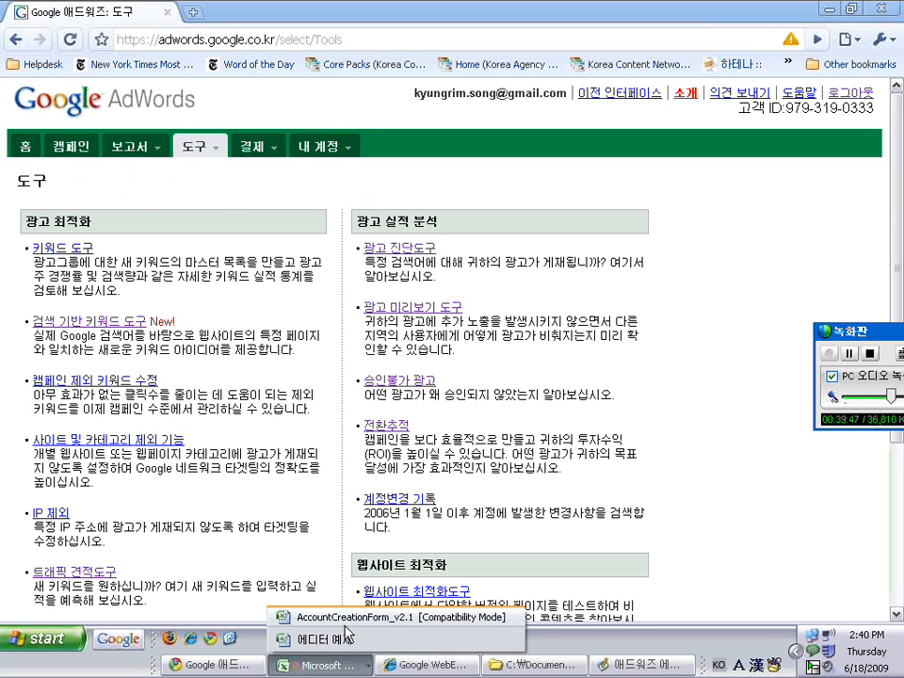
{"action": "left_click", "coordinate": [353, 10]}
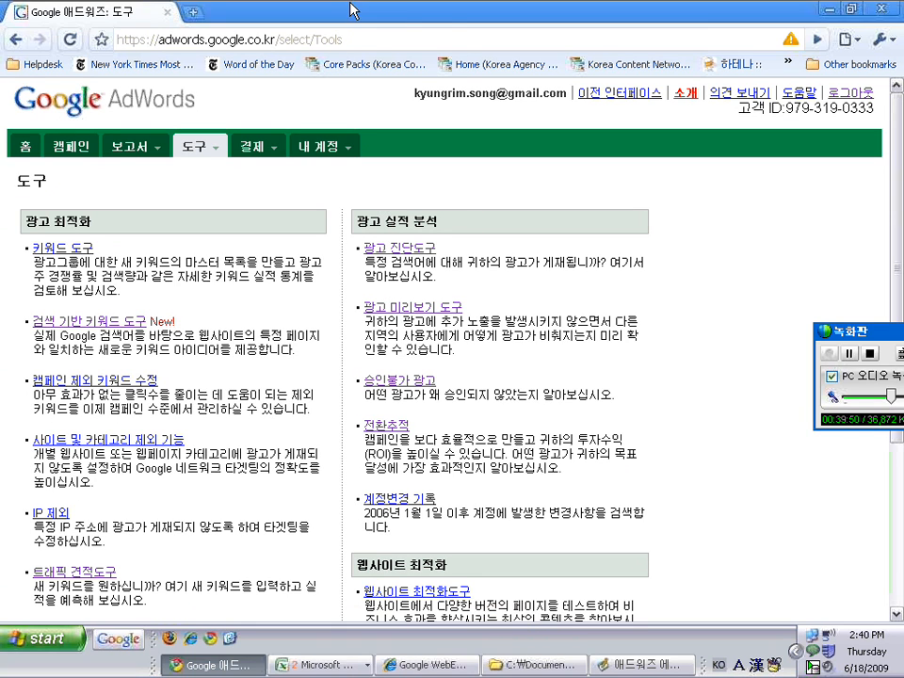
{"action": "left_click", "coordinate": [627, 665]}
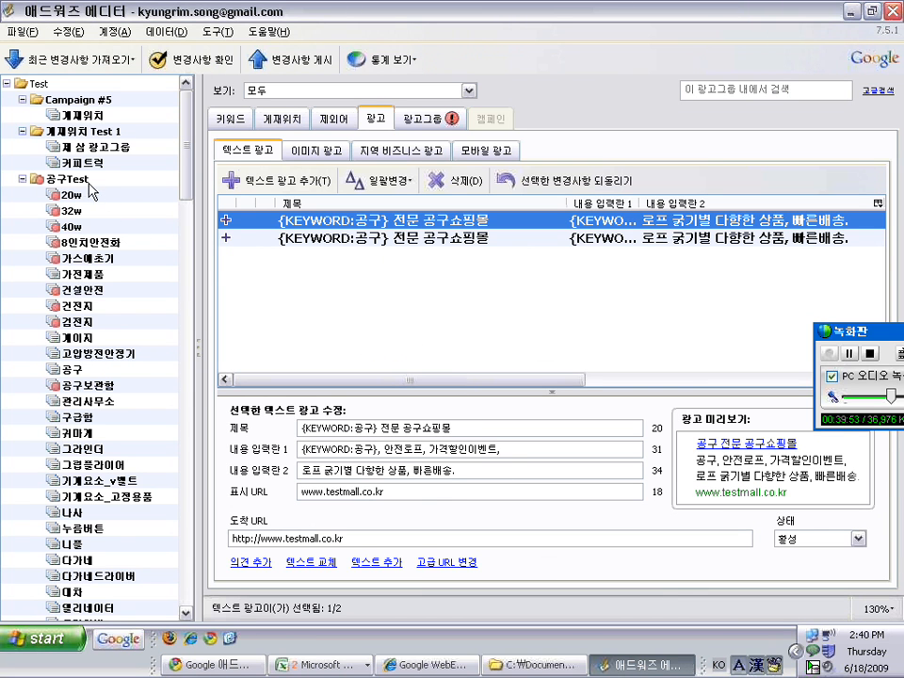
Display 고압방전안정기's single text ad, {KEYWORD:PL등} 전문 공구쇼핑몰, in the Ads tab
{"action": "left_click", "coordinate": [94, 353]}
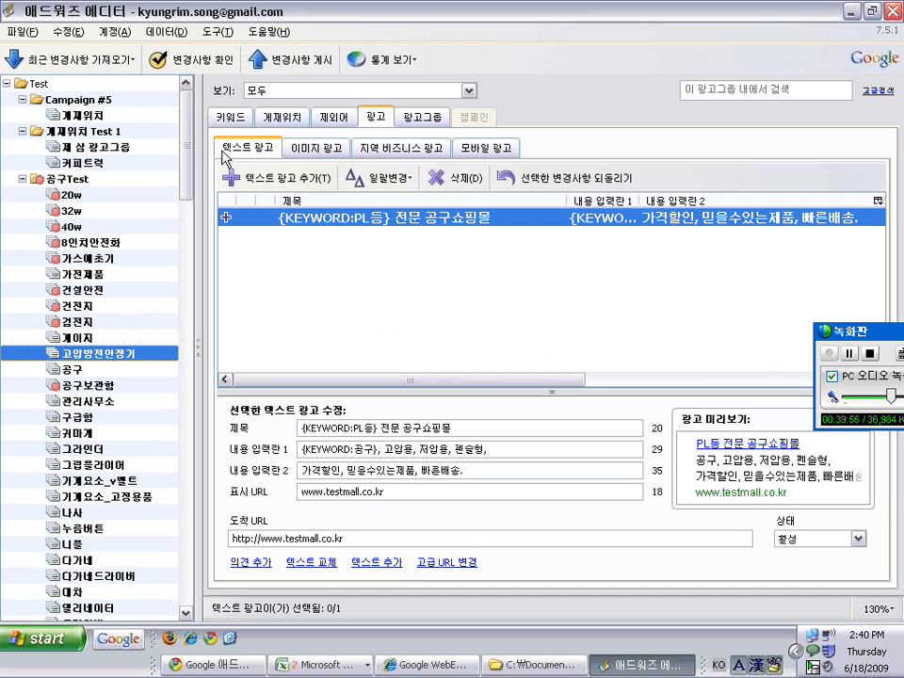
{"action": "mouse_move", "coordinate": [184, 146]}
{"action": "left_mouse_down"}
{"action": "mouse_move", "coordinate": [183, 167]}
{"action": "mouse_move", "coordinate": [189, 136]}
{"action": "left_mouse_up"}
{"action": "left_click_drag", "start_coordinate": [881, 333], "coordinate": [827, 317]}
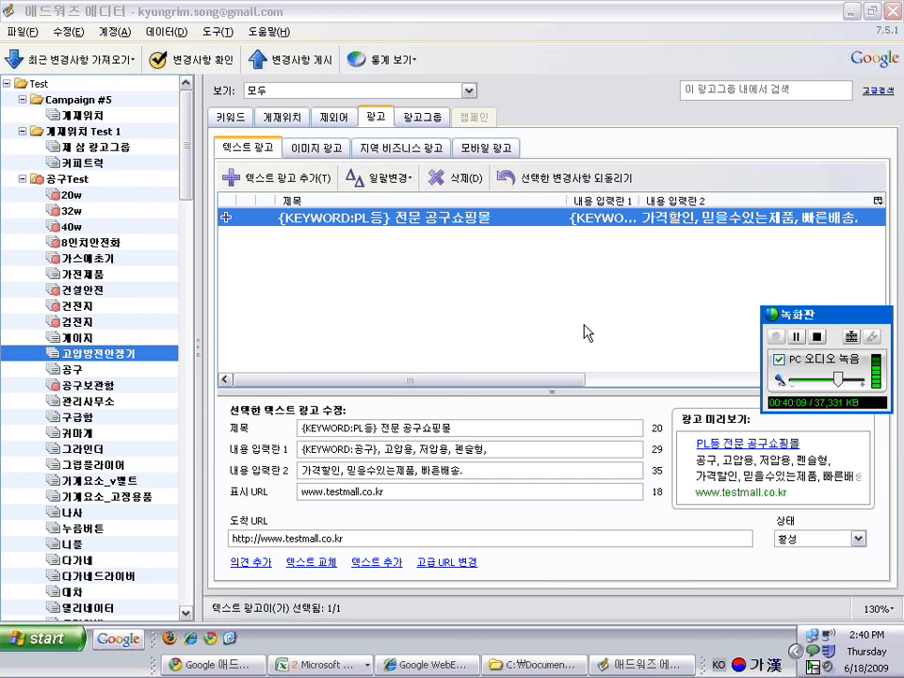